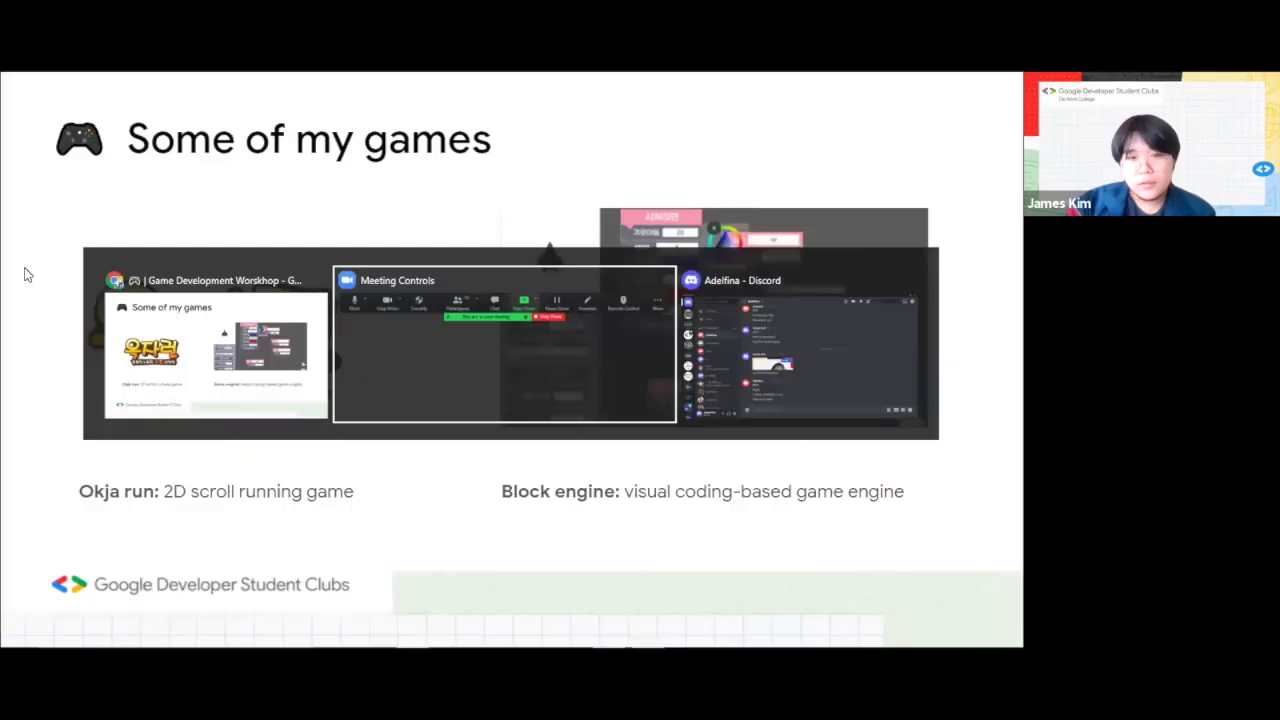
- Launch OKJA.exe from the proj.win32 > Debug.win32 build folder in File Explorer
{"action": "key", "text": "alt+Tab"}
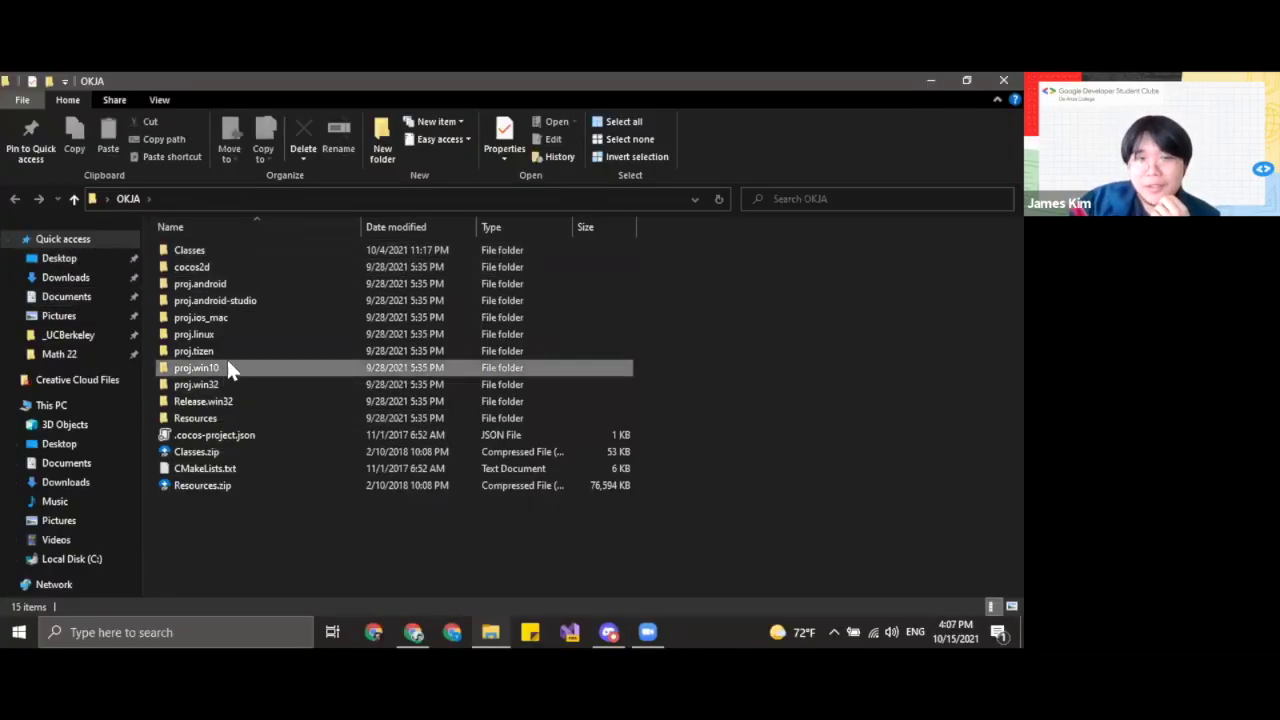
{"action": "double_click", "coordinate": [231, 384]}
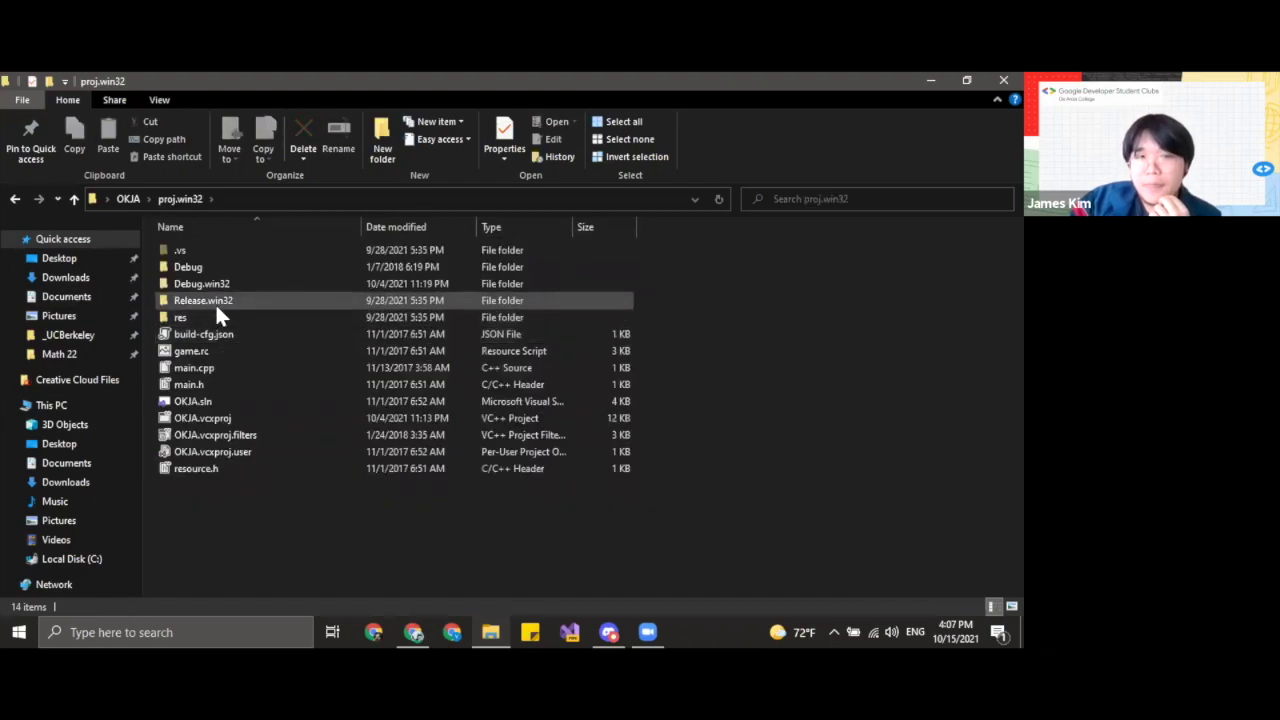
{"action": "double_click", "coordinate": [228, 283]}
{"action": "scroll", "coordinate": [282, 397], "scroll_direction": "down", "scroll_amount": 7}
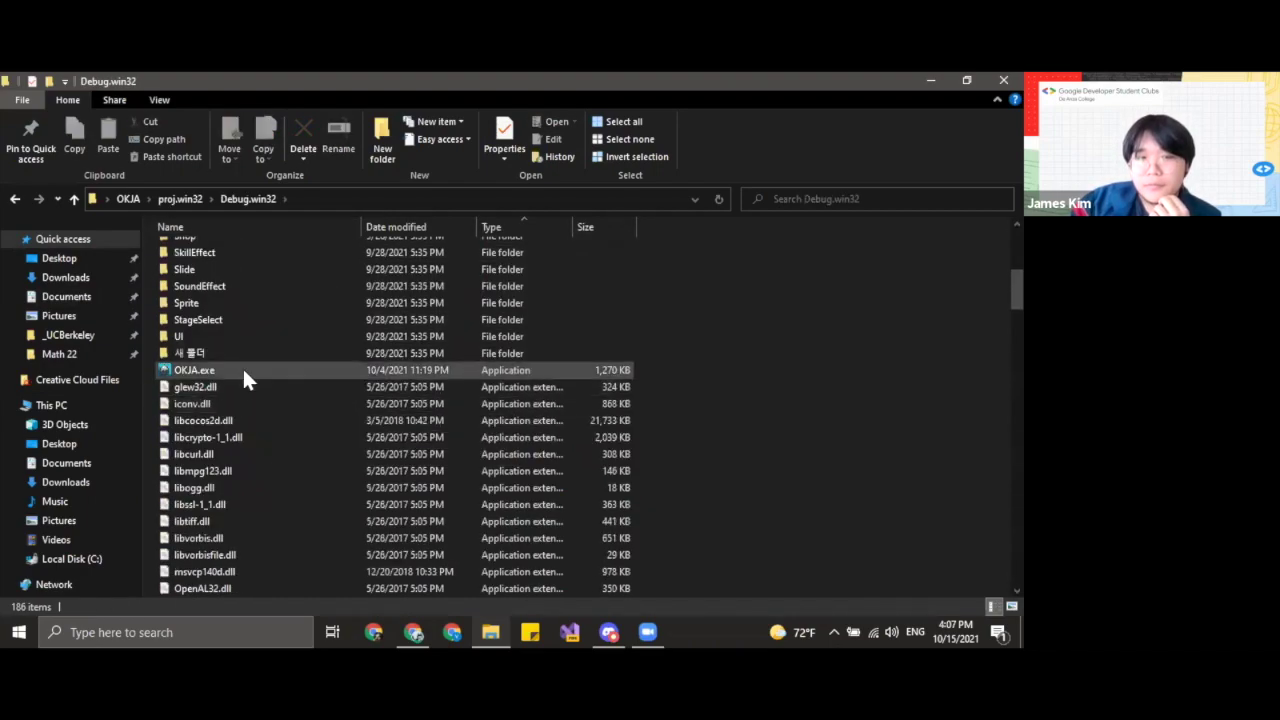
{"action": "double_click", "coordinate": [243, 370]}
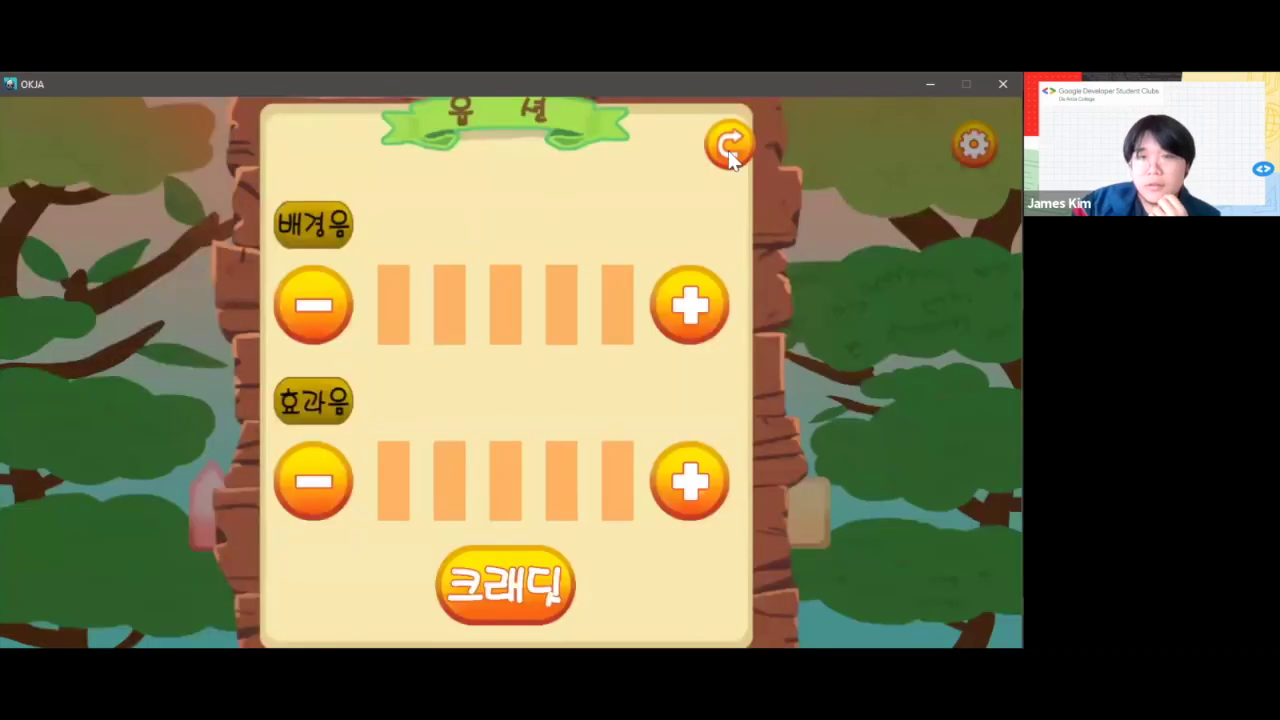
- Close the sound settings and browse the start screen and character shop
{"action": "left_click", "coordinate": [729, 143]}
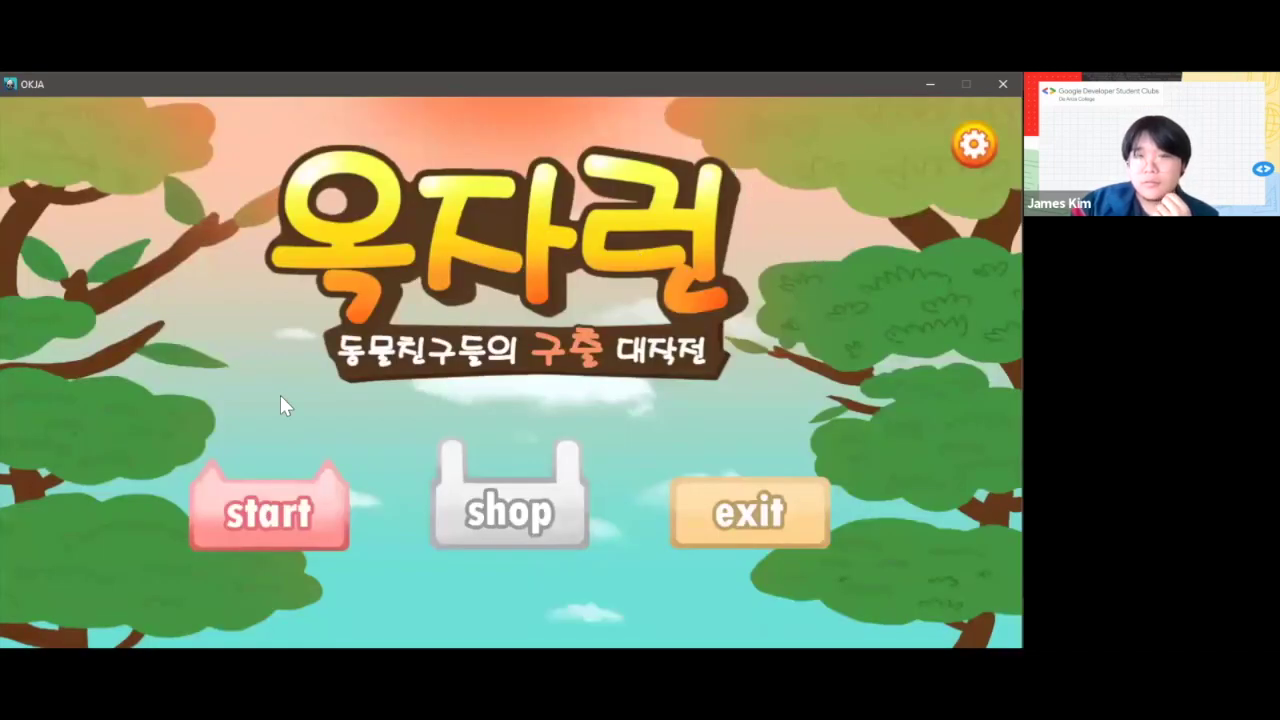
{"action": "left_click", "coordinate": [288, 511]}
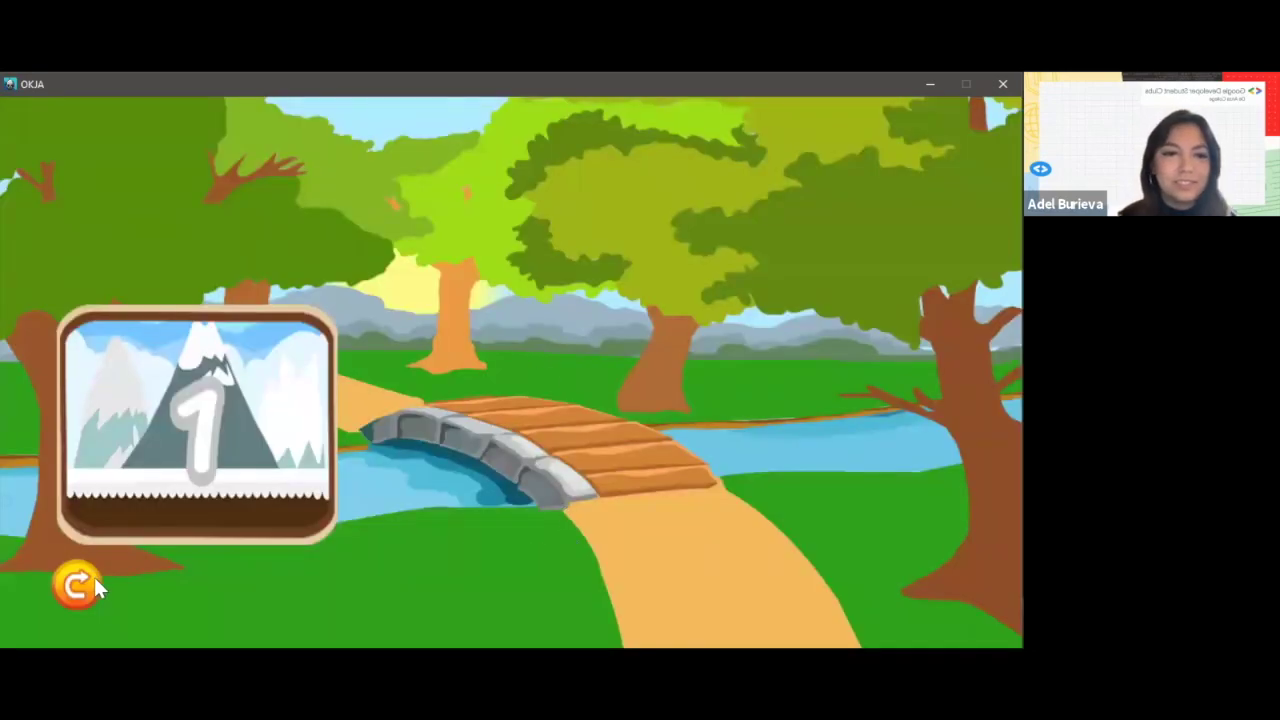
{"action": "left_click", "coordinate": [88, 584]}
{"action": "left_click", "coordinate": [508, 514]}
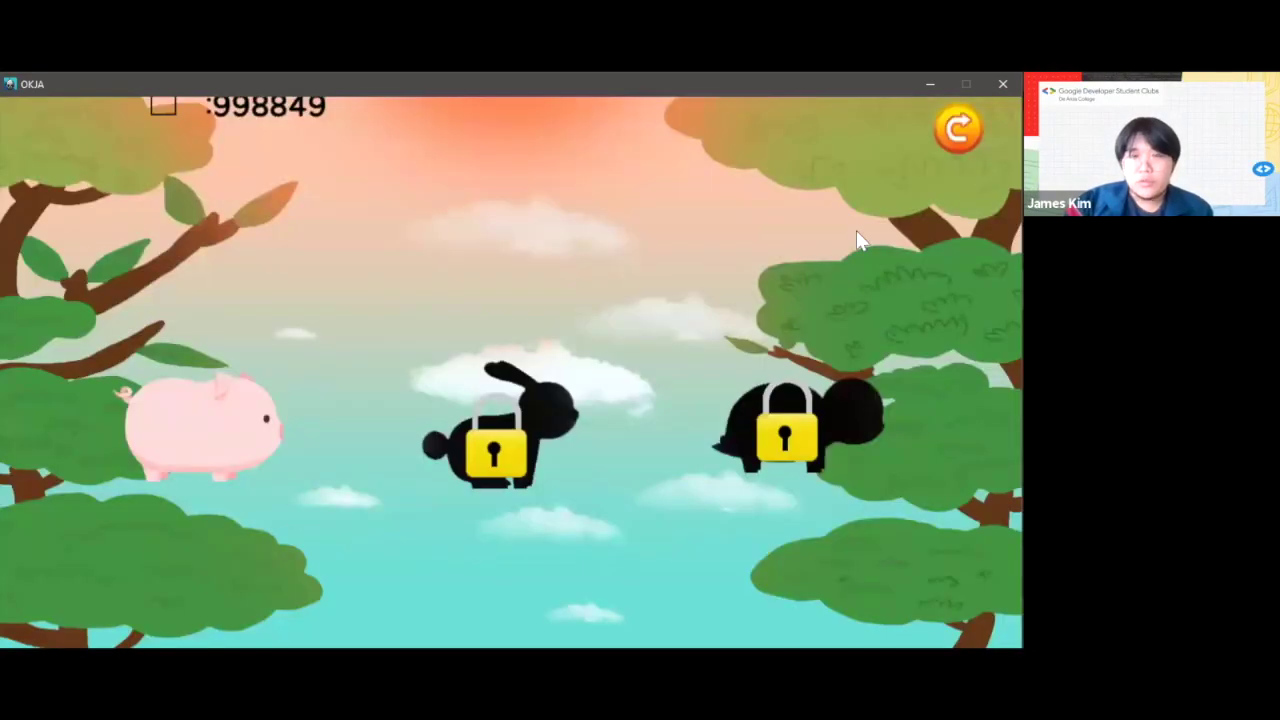
{"action": "left_click", "coordinate": [958, 128]}
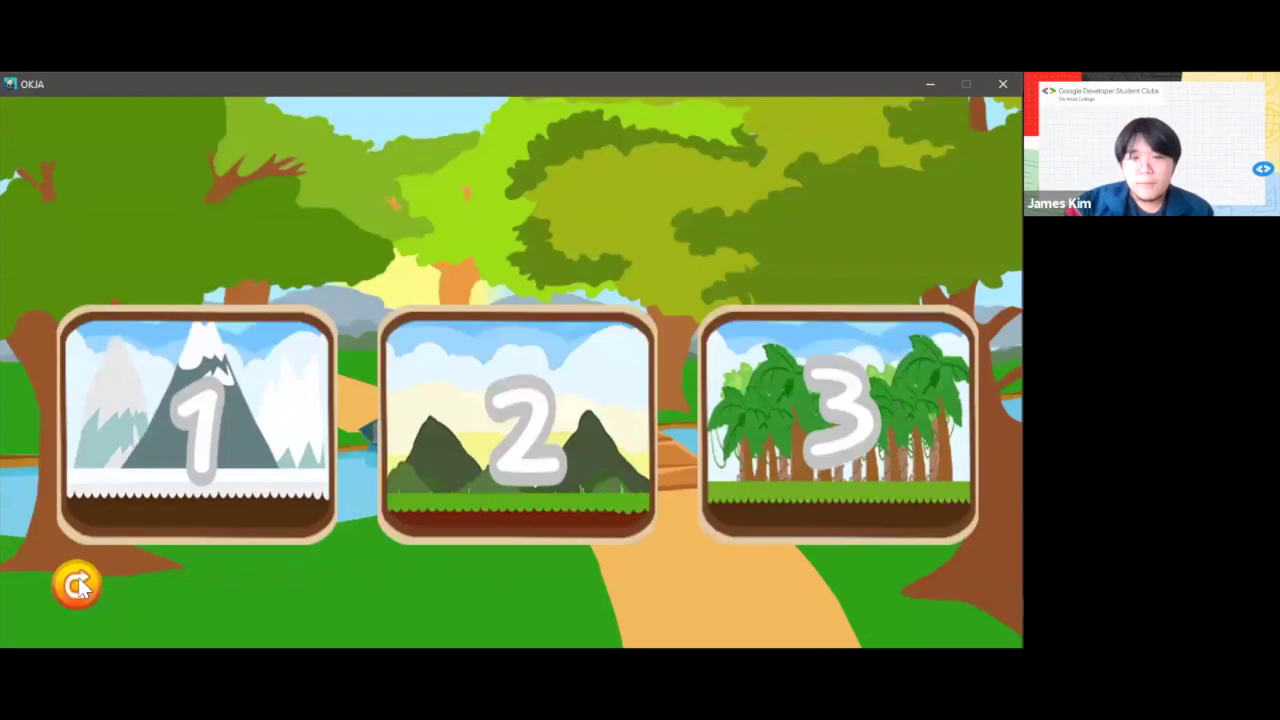
{"action": "left_click", "coordinate": [84, 584]}
{"action": "left_click", "coordinate": [527, 517]}
- Upgrade the pig two levels to level 3 and confirm, checking the rabbit's panel too
{"action": "left_click", "coordinate": [267, 444]}
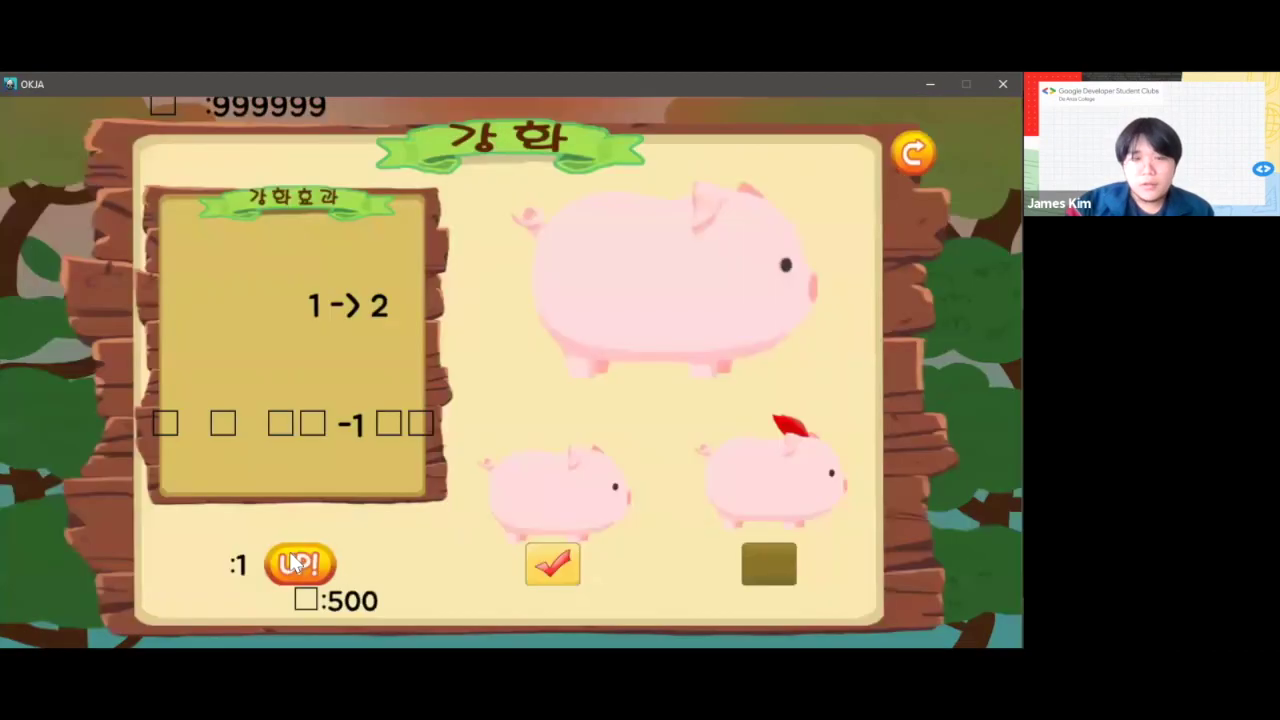
{"action": "left_click", "coordinate": [308, 552]}
{"action": "left_click", "coordinate": [310, 560]}
{"action": "left_click", "coordinate": [289, 453]}
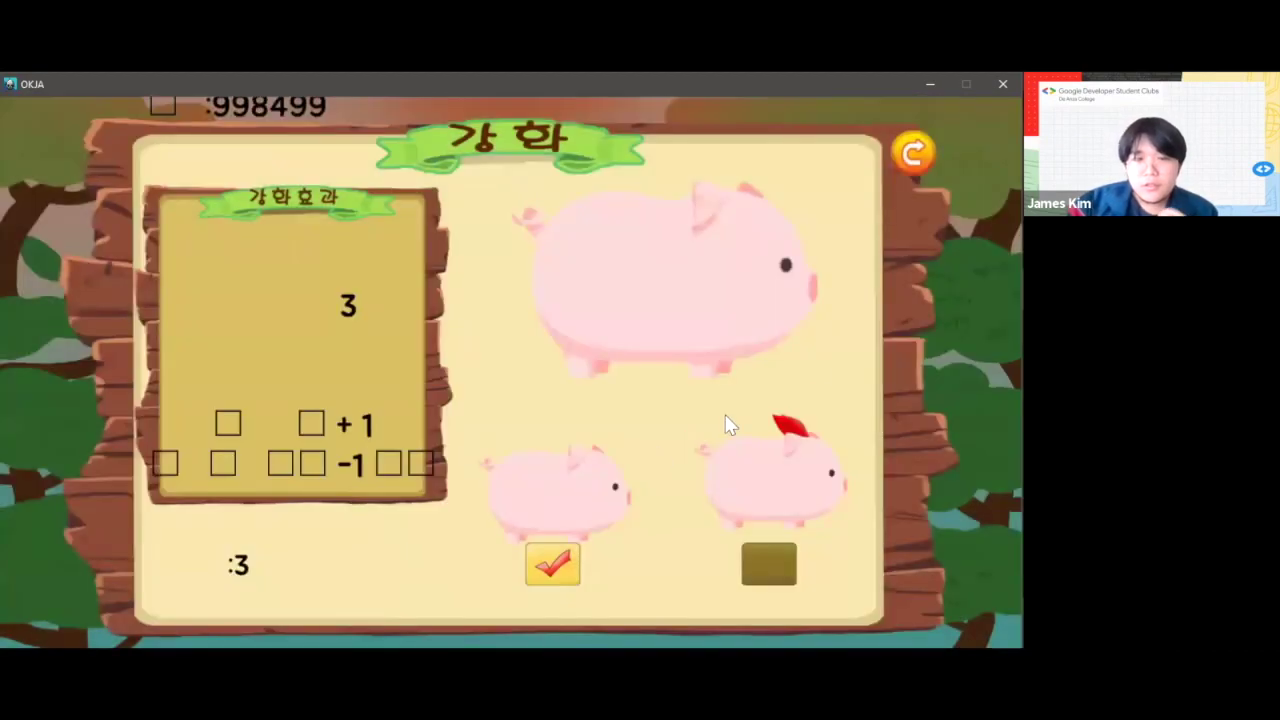
{"action": "left_click", "coordinate": [915, 158]}
{"action": "left_click", "coordinate": [526, 457]}
{"action": "left_click", "coordinate": [915, 166]}
- Start a run on jungle stage 2
{"action": "left_click", "coordinate": [957, 127]}
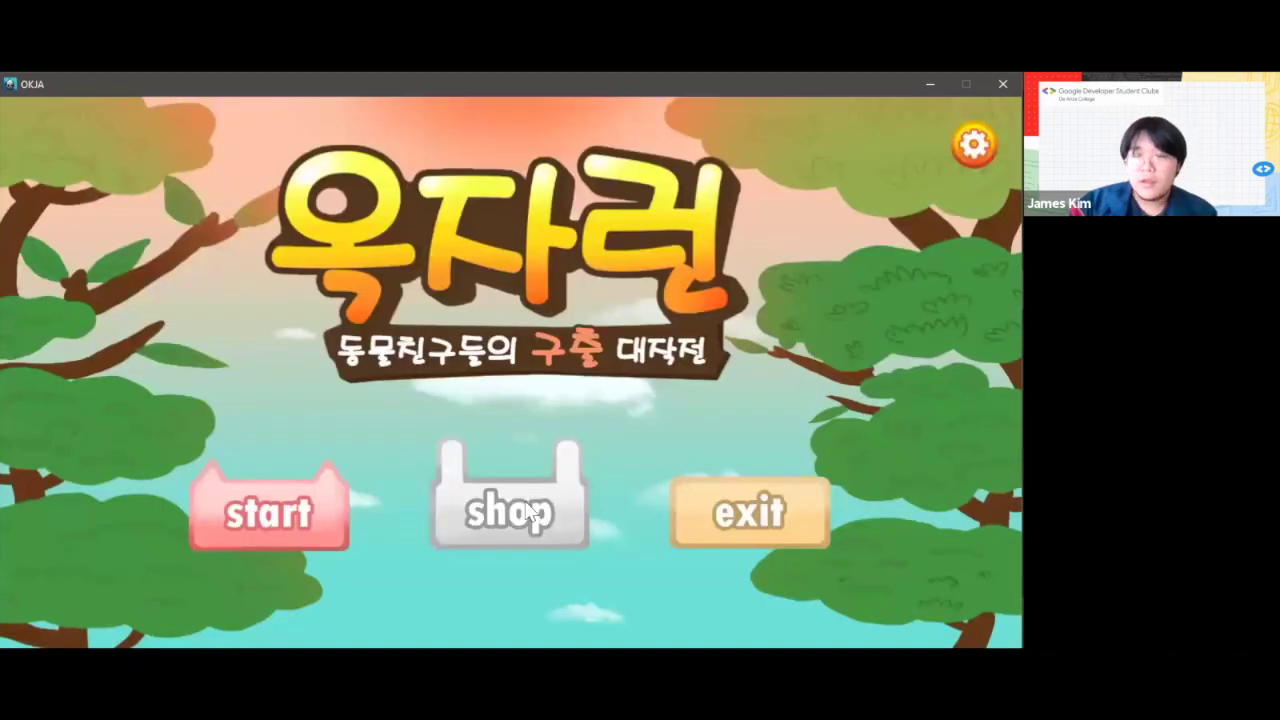
{"action": "left_click", "coordinate": [314, 520]}
{"action": "left_click", "coordinate": [808, 465]}
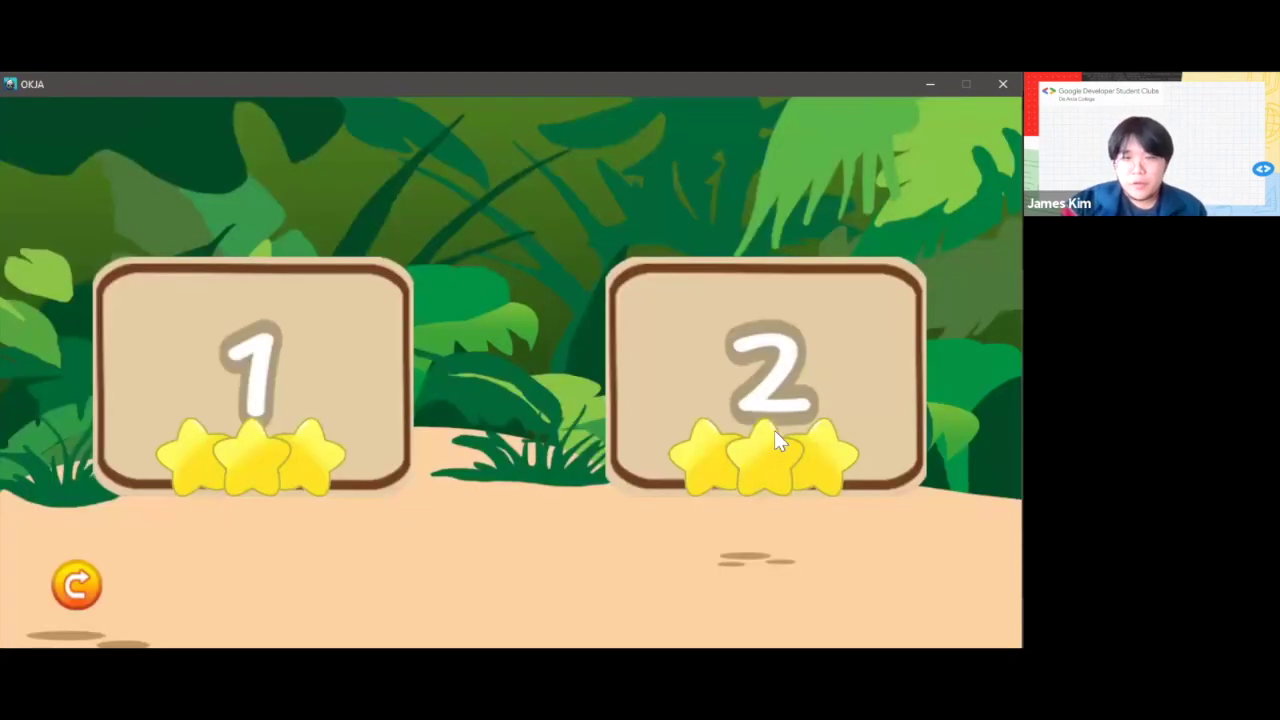
{"action": "left_click", "coordinate": [772, 446]}
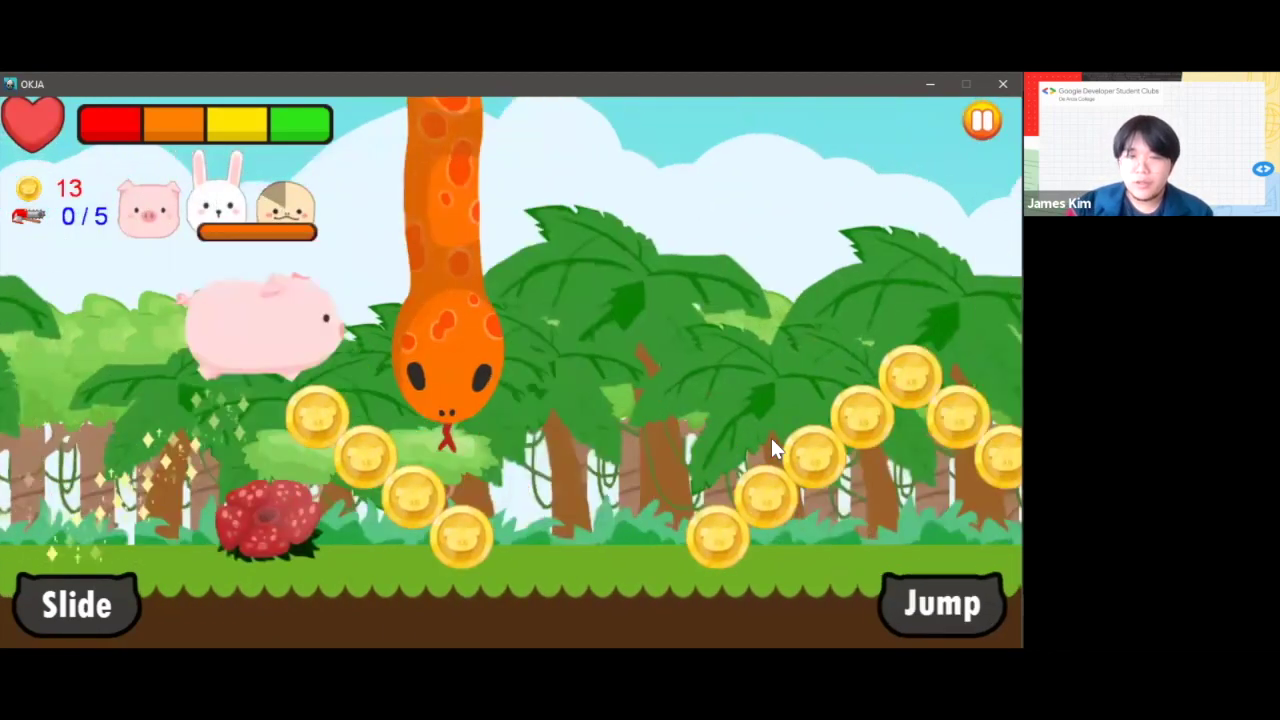
- Jump over the flower and rocks and slide under the hanging snakes in the jungle run
{"action": "key", "text": "space"}
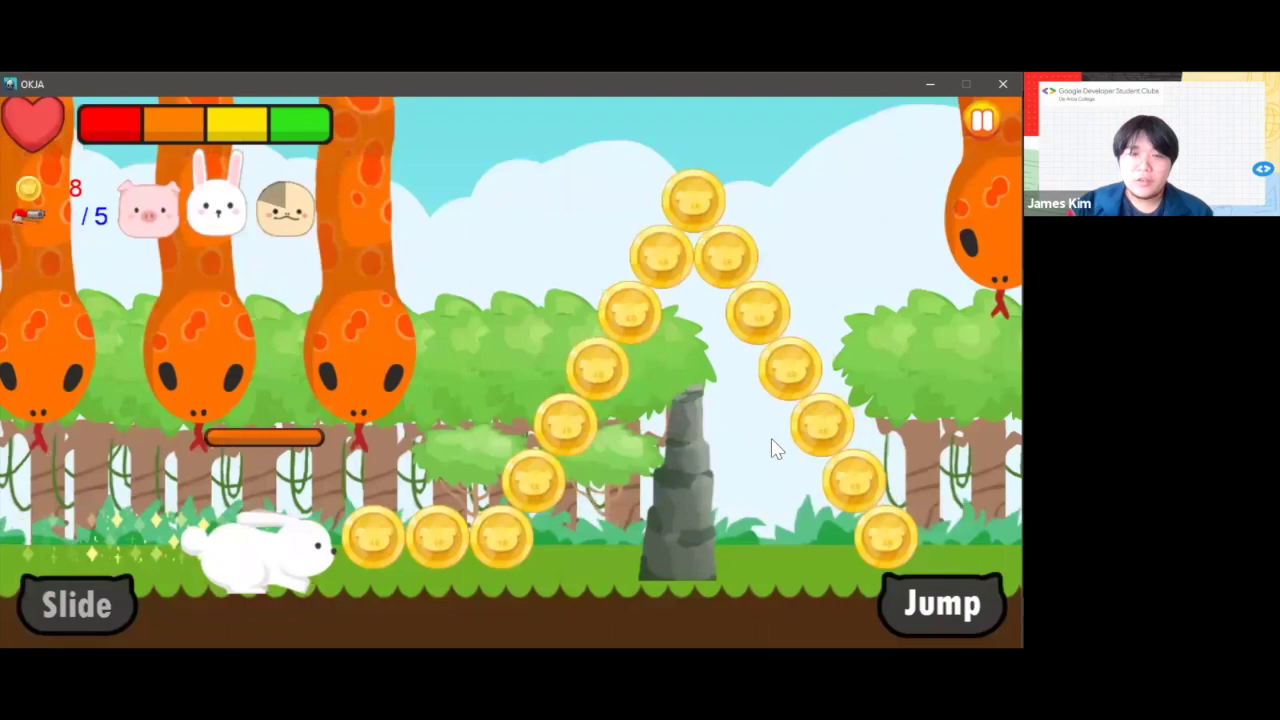
{"action": "key", "text": "space"}
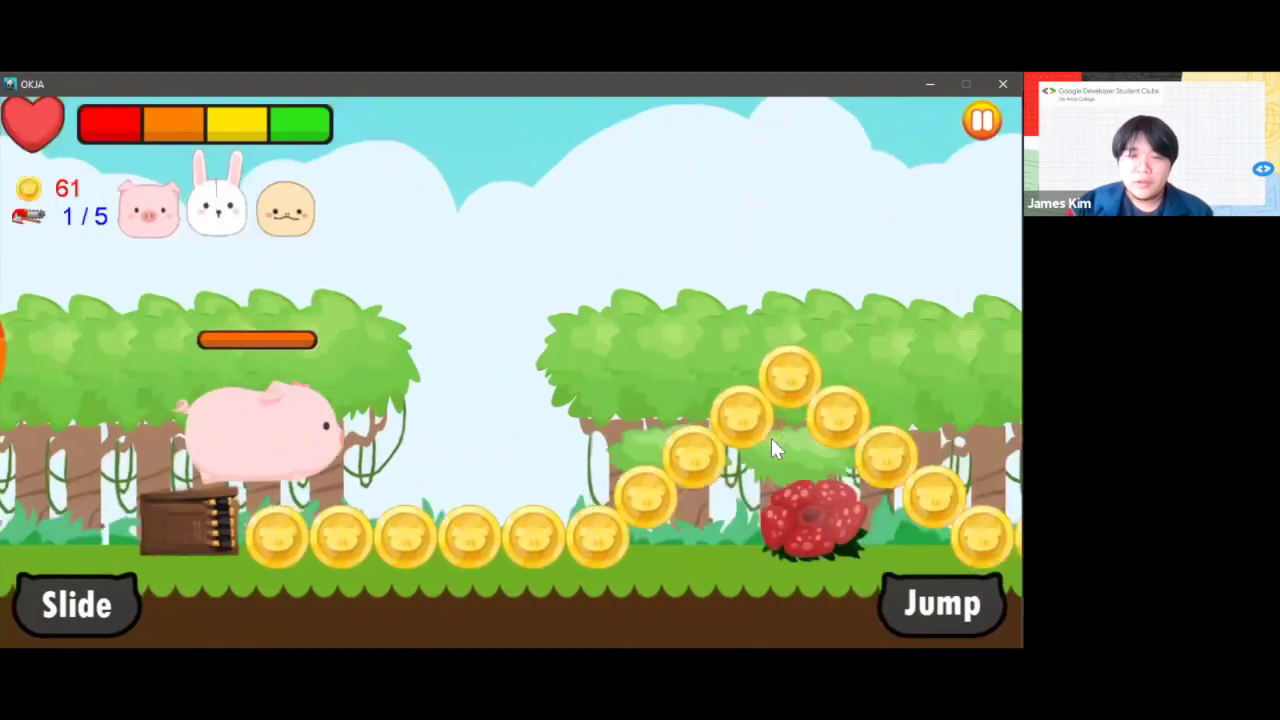
{"action": "key", "text": "Down"}
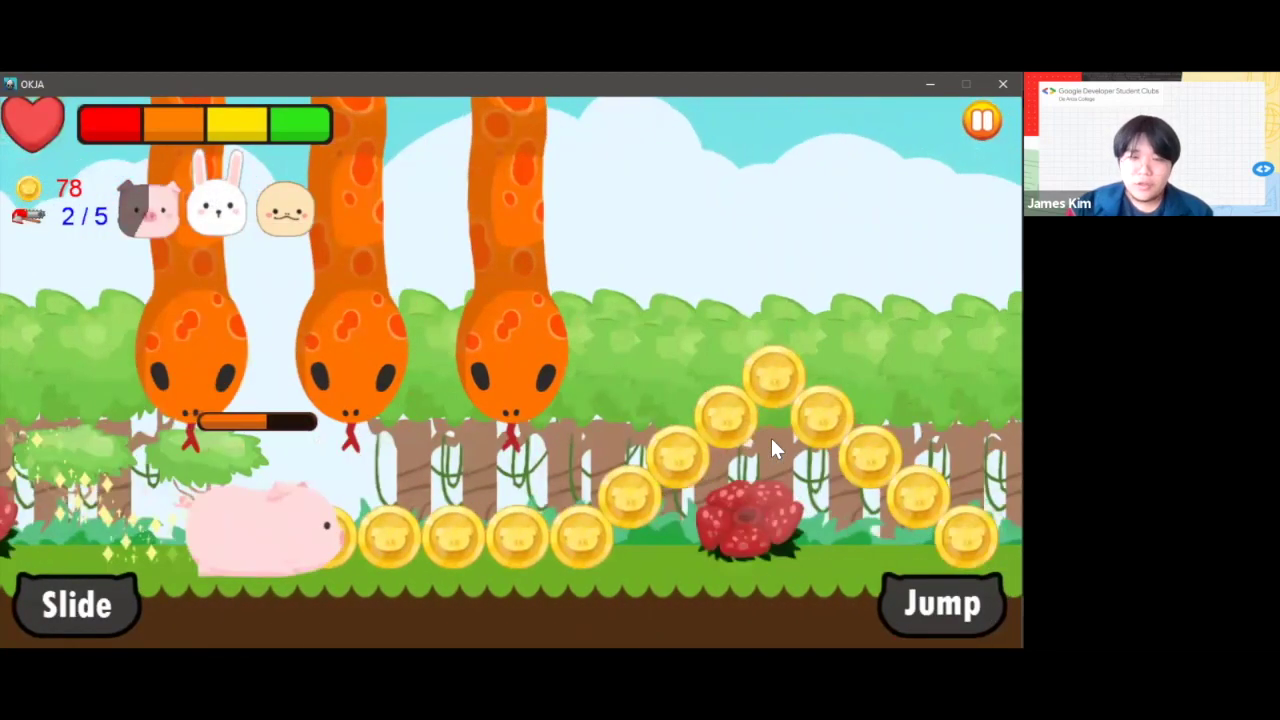
{"action": "key", "text": "space"}
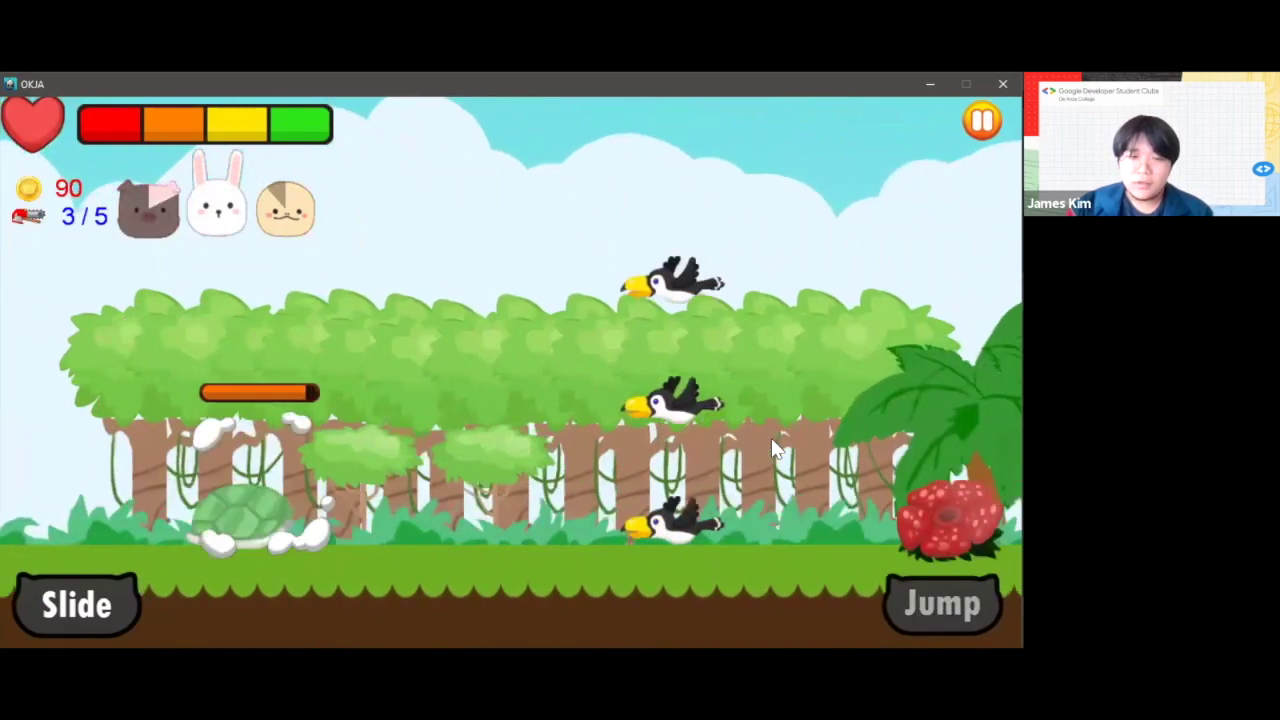
{"action": "key", "text": "space"}
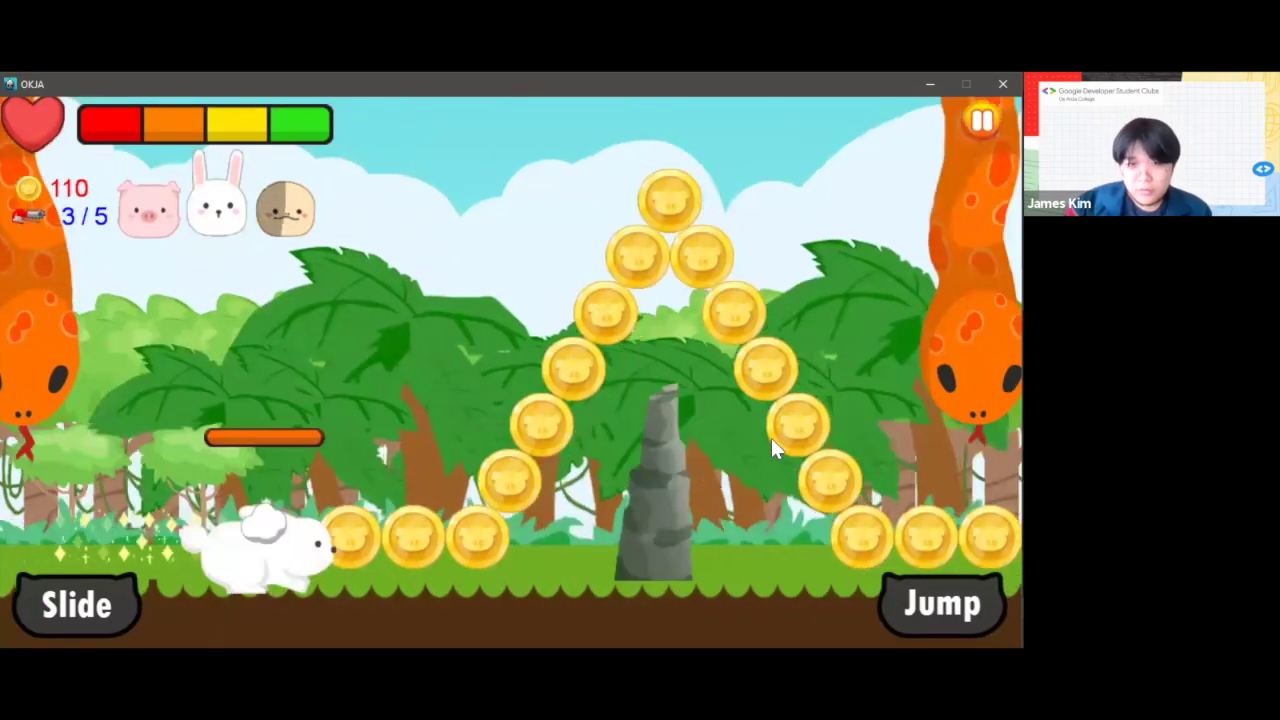
{"action": "key", "text": "space"}
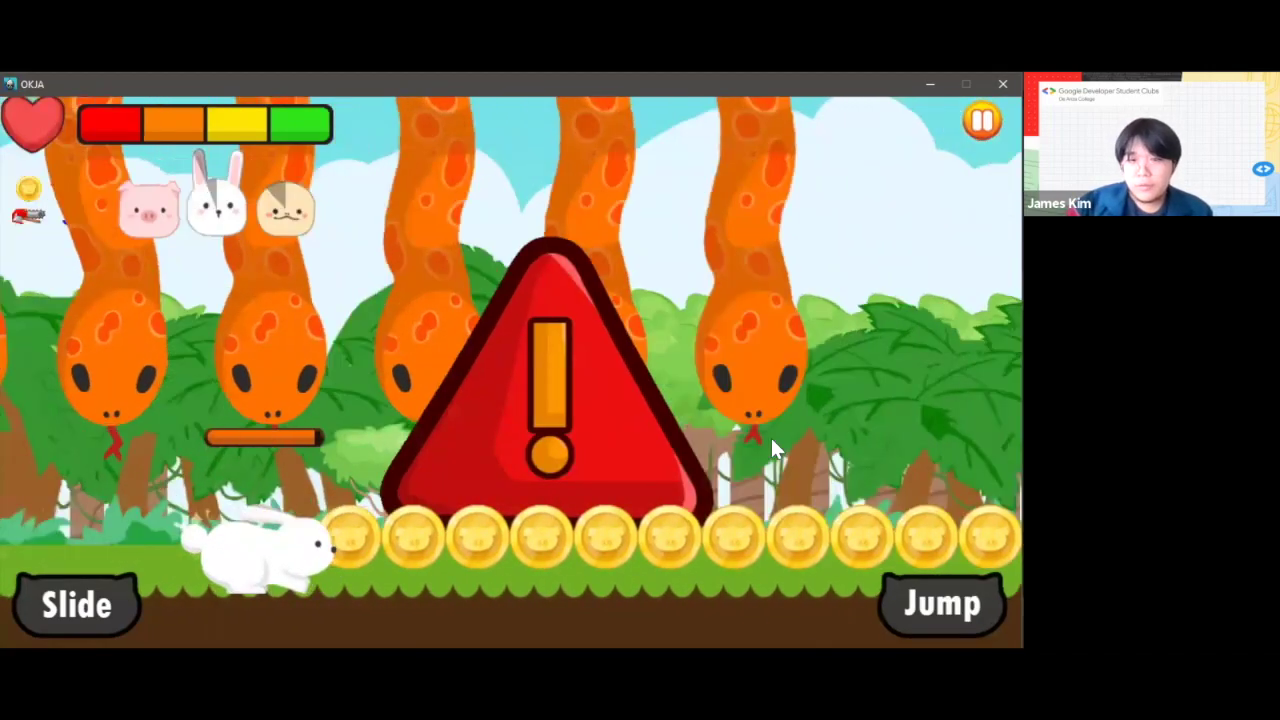
- Keep jumping for coins and away from the hunter until Game Over at 234 coins, then close OKJA
{"action": "key", "text": "space"}
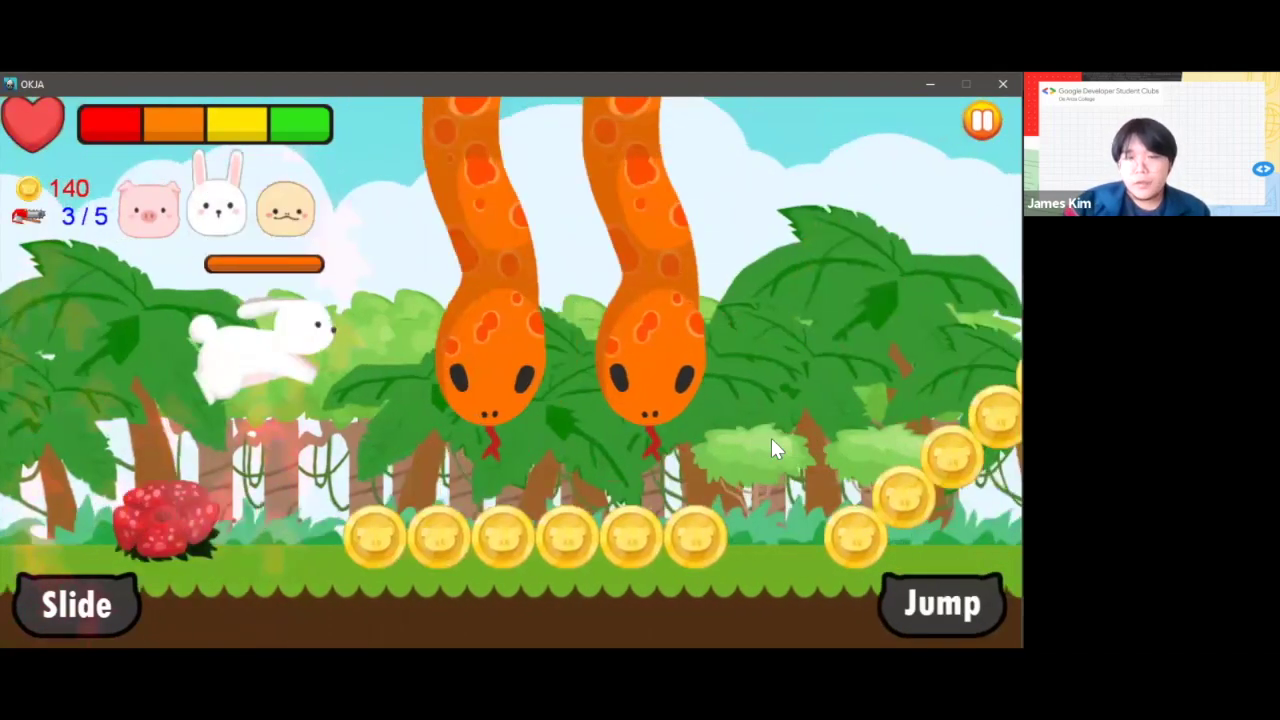
{"action": "key", "text": "space"}
{"action": "key", "text": "space"}
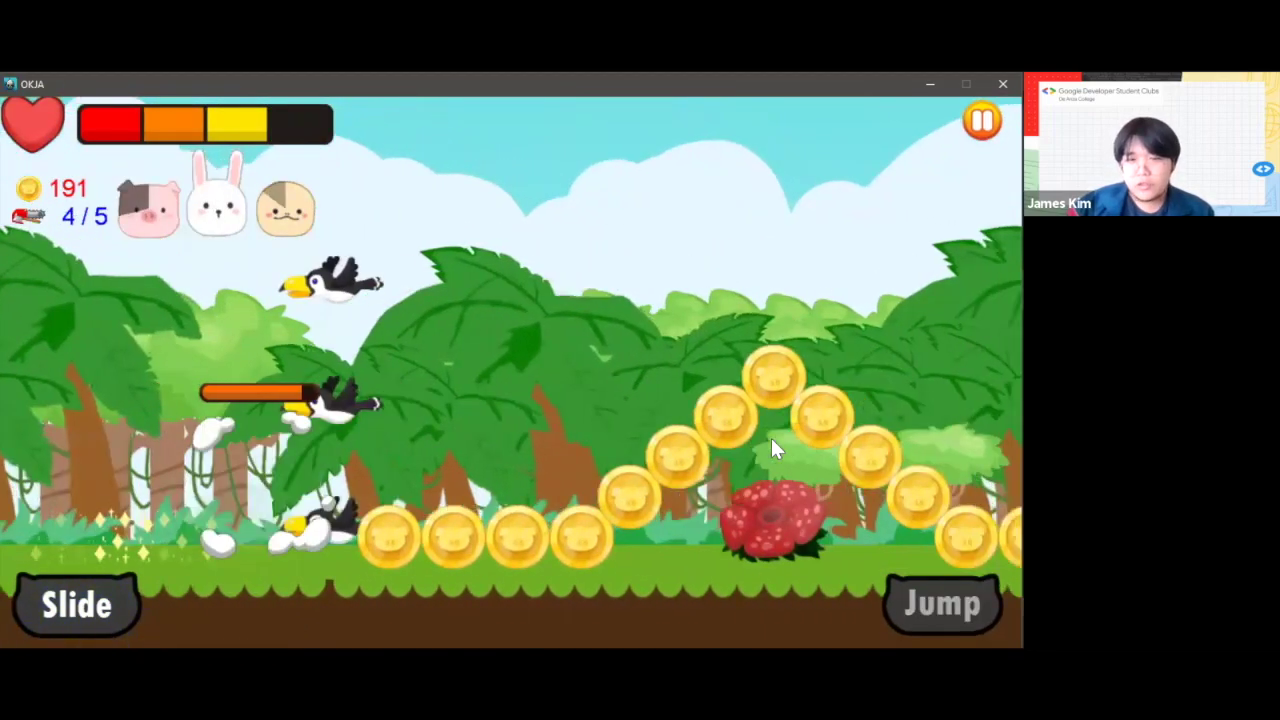
{"action": "key", "text": "space"}
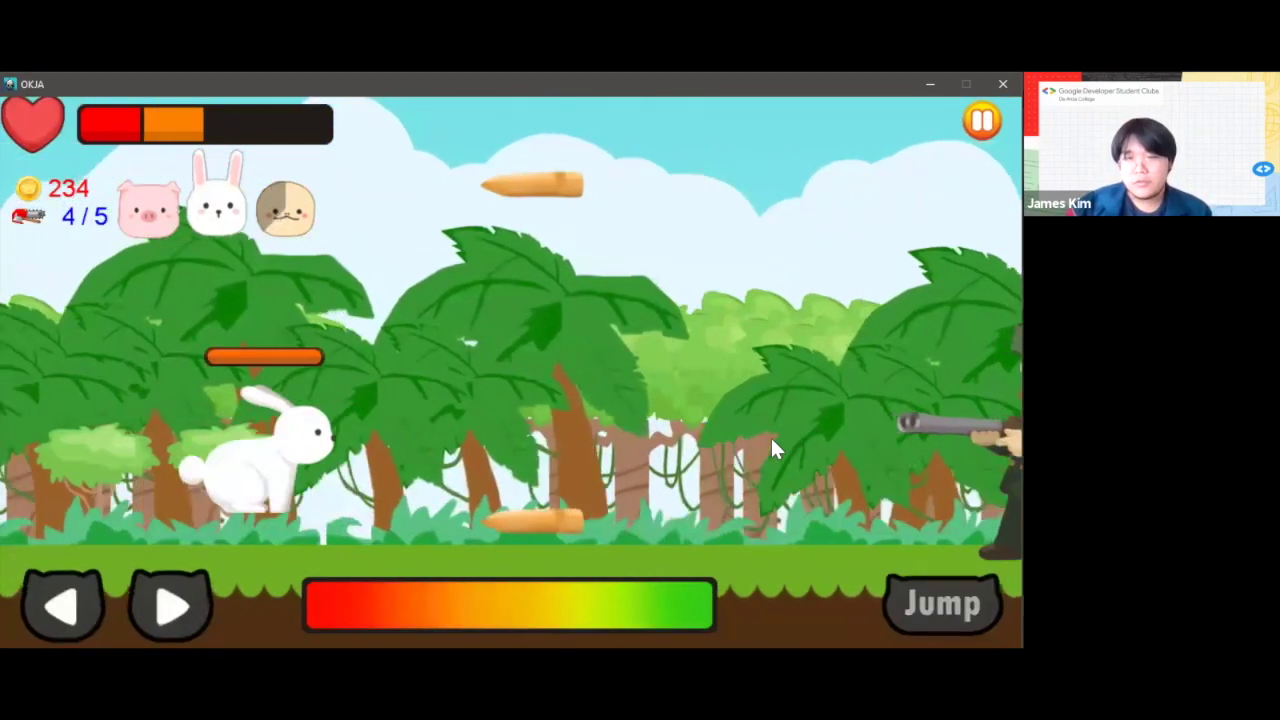
{"action": "key", "text": "space"}
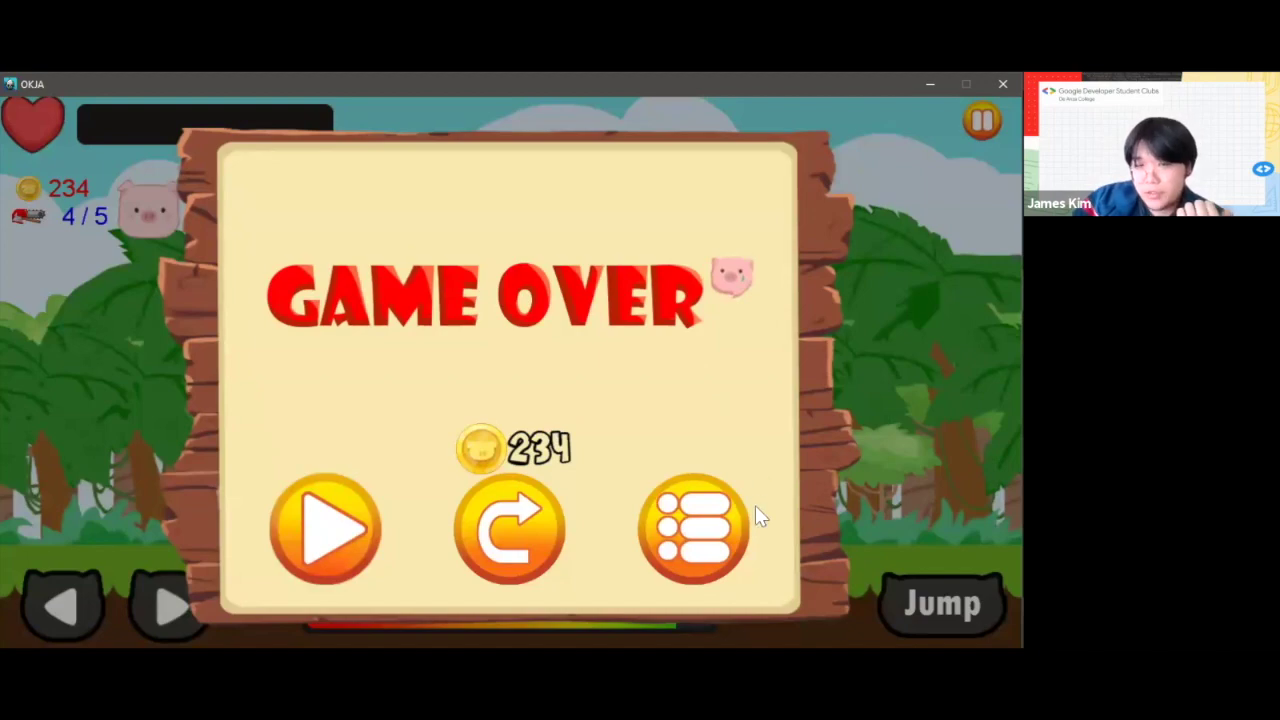
{"action": "left_click", "coordinate": [716, 556]}
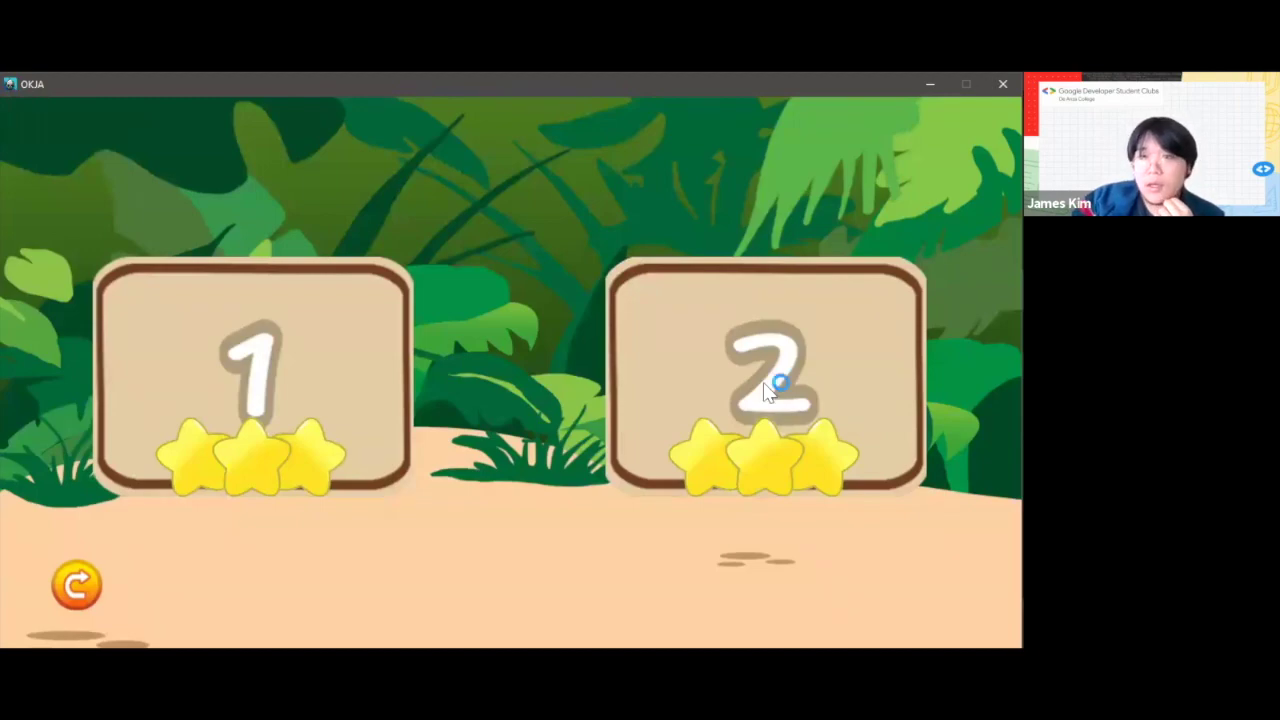
{"action": "key", "text": "alt+F4"}
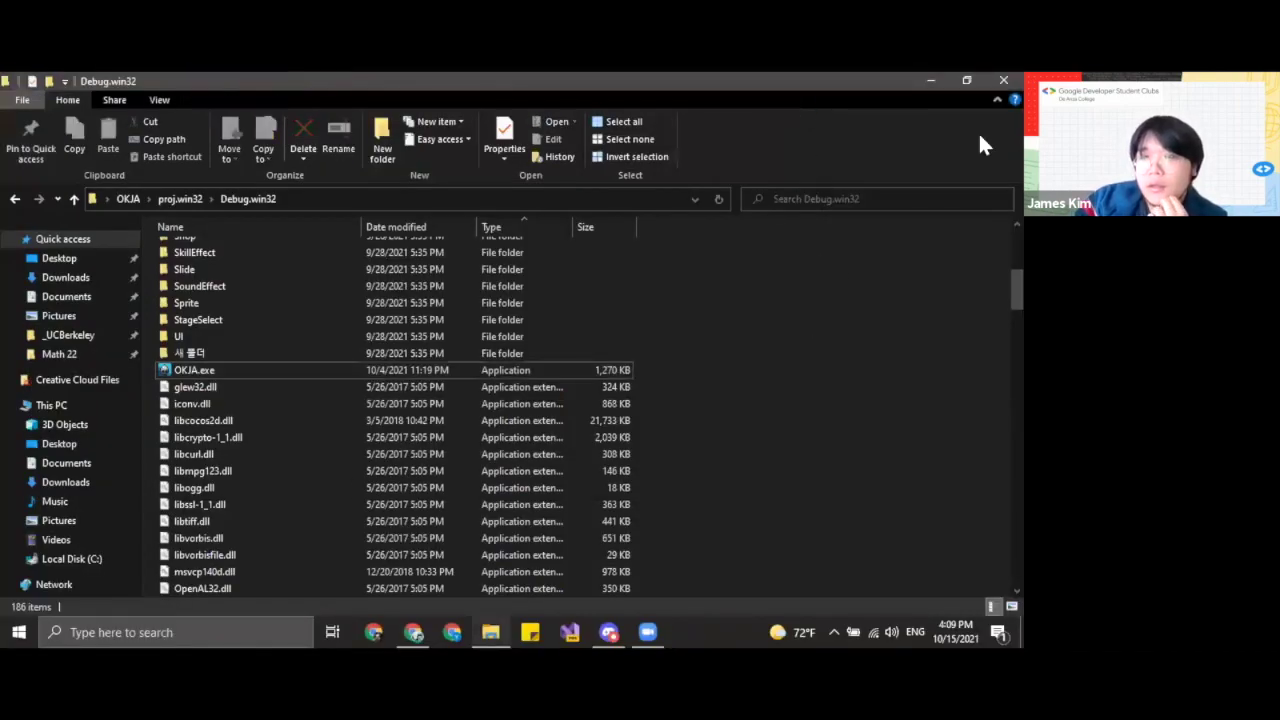
- Close the Debug.win32 folder and exit the full-screen workshop slideshow
{"action": "left_click", "coordinate": [987, 83]}
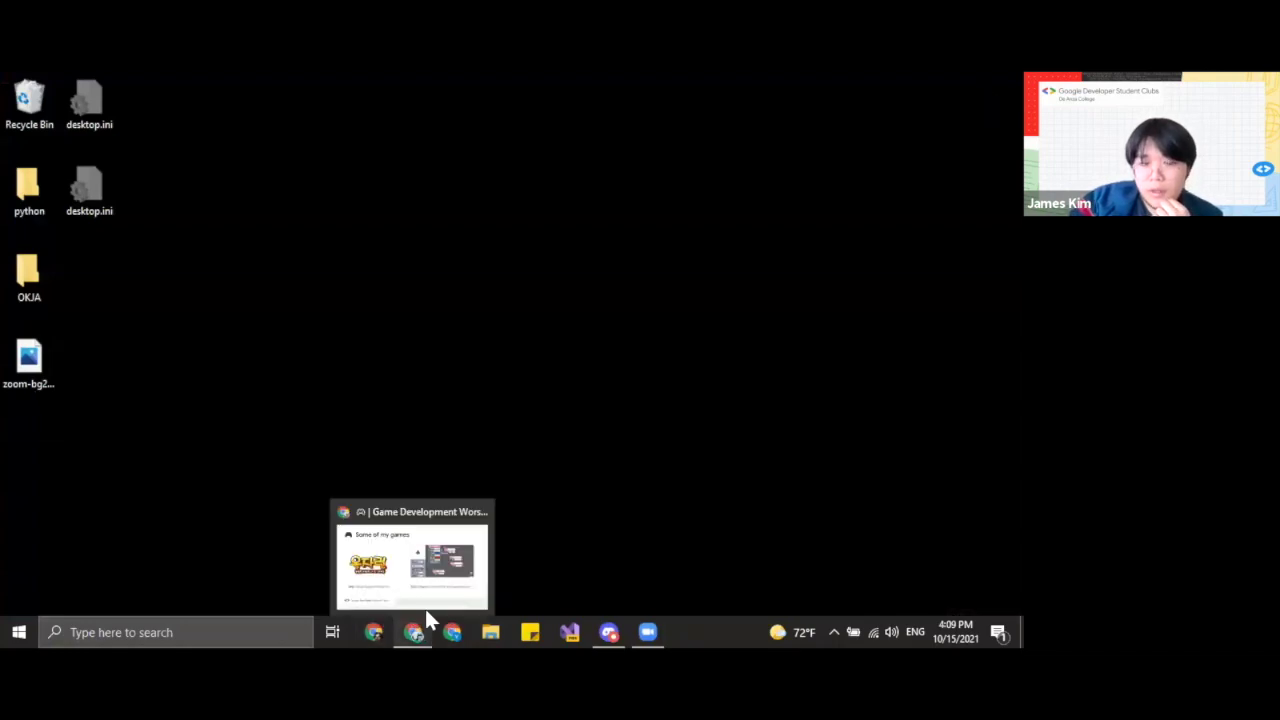
{"action": "left_click", "coordinate": [428, 606]}
{"action": "key", "text": "Escape"}
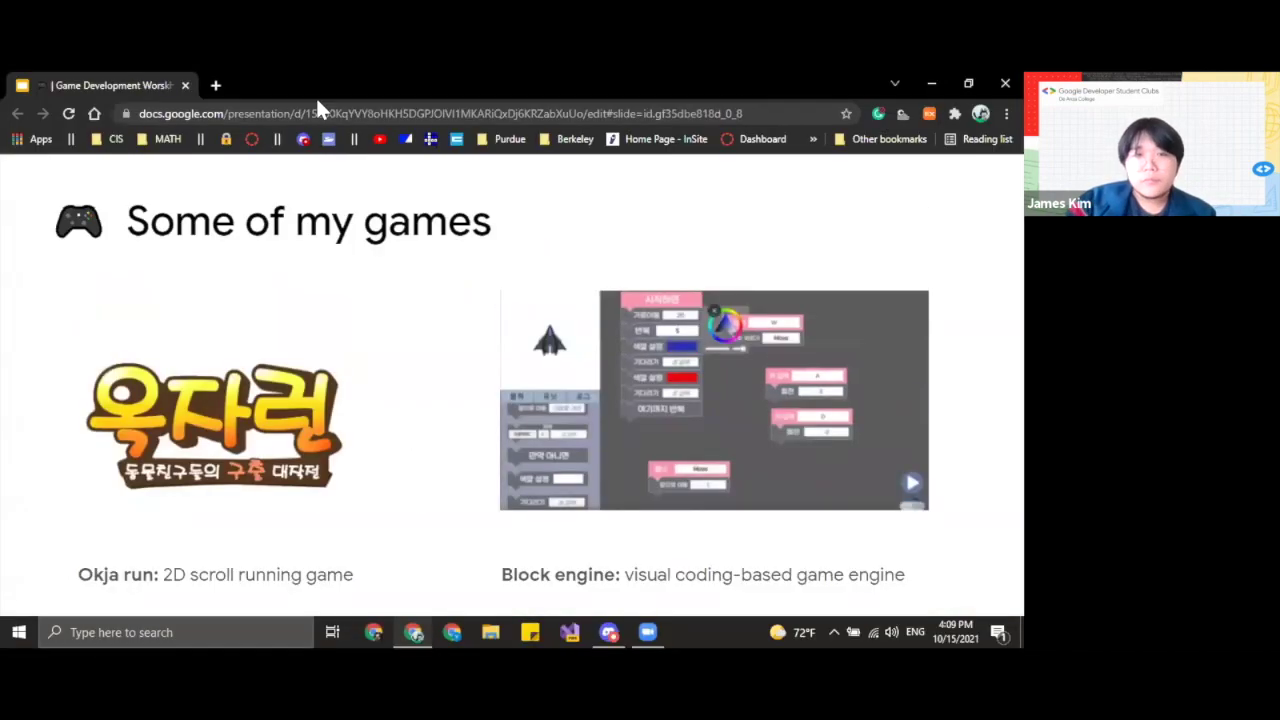
- In a new tab, reach the Block Engine video's YouTube Studio details via your channel's videos
{"action": "key", "text": "ctrl+t"}
{"action": "left_click", "coordinate": [380, 140]}
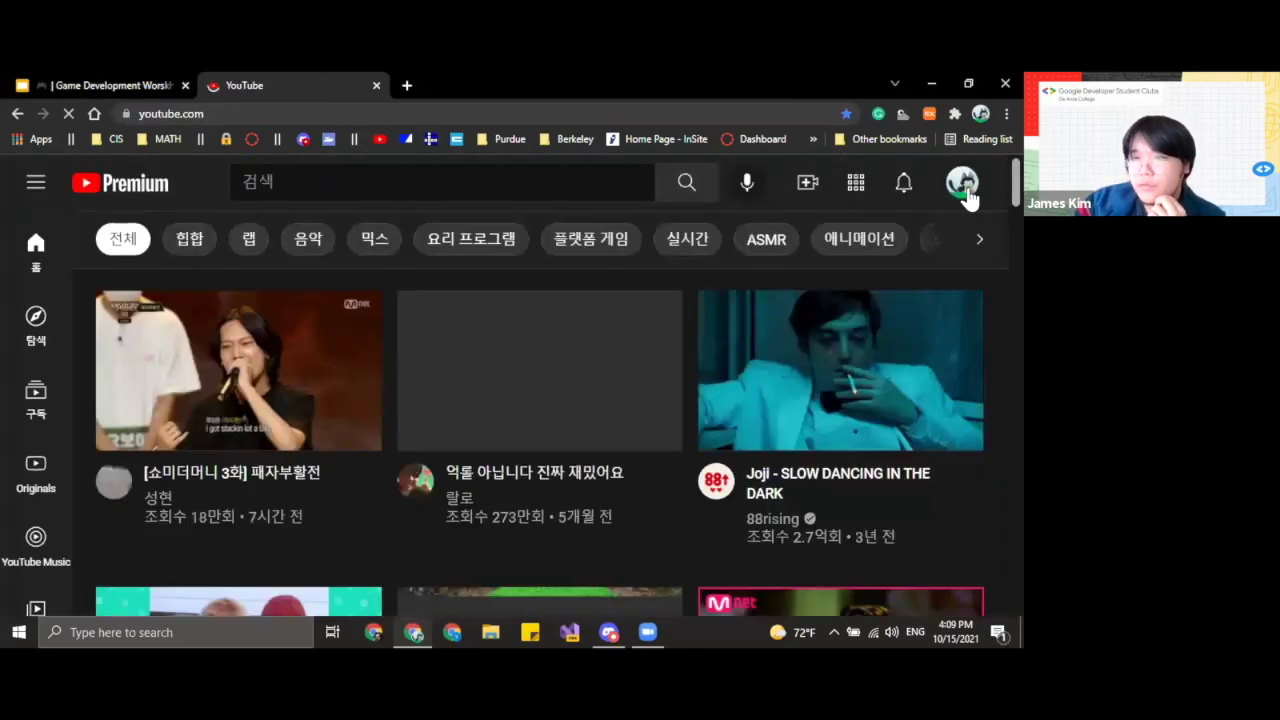
{"action": "left_click", "coordinate": [963, 186]}
{"action": "left_click", "coordinate": [708, 276]}
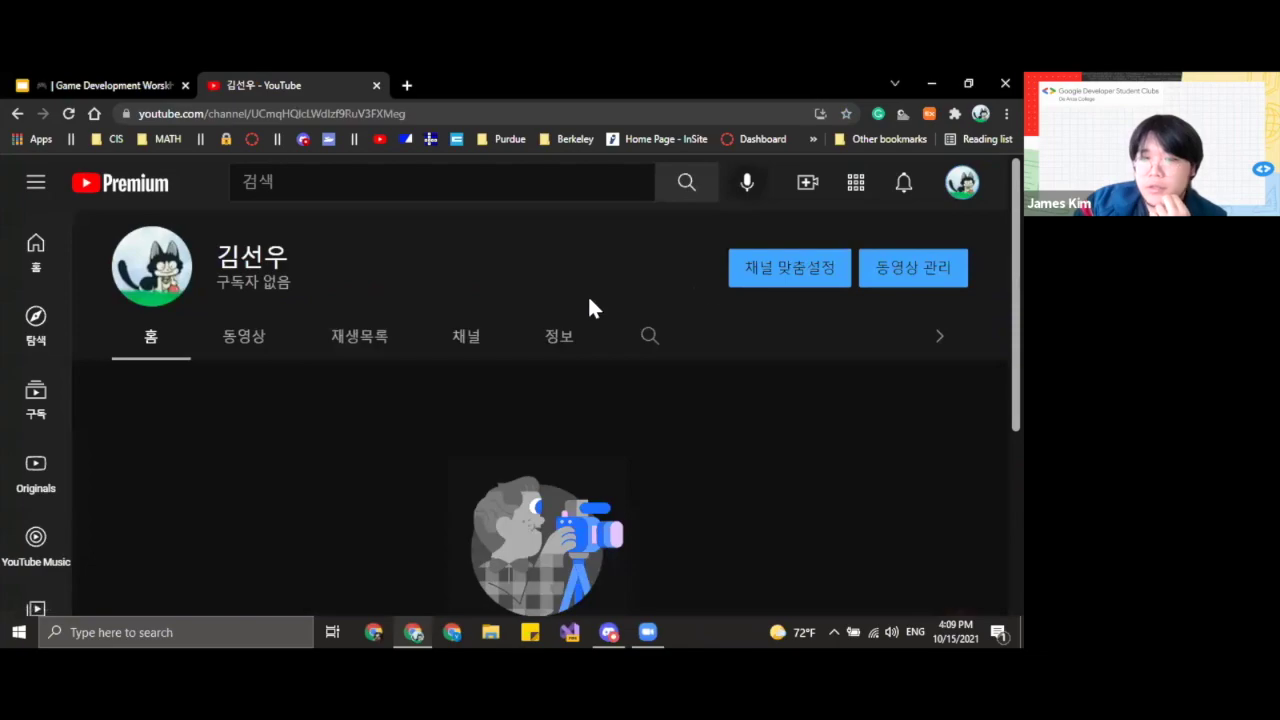
{"action": "left_click", "coordinate": [273, 323]}
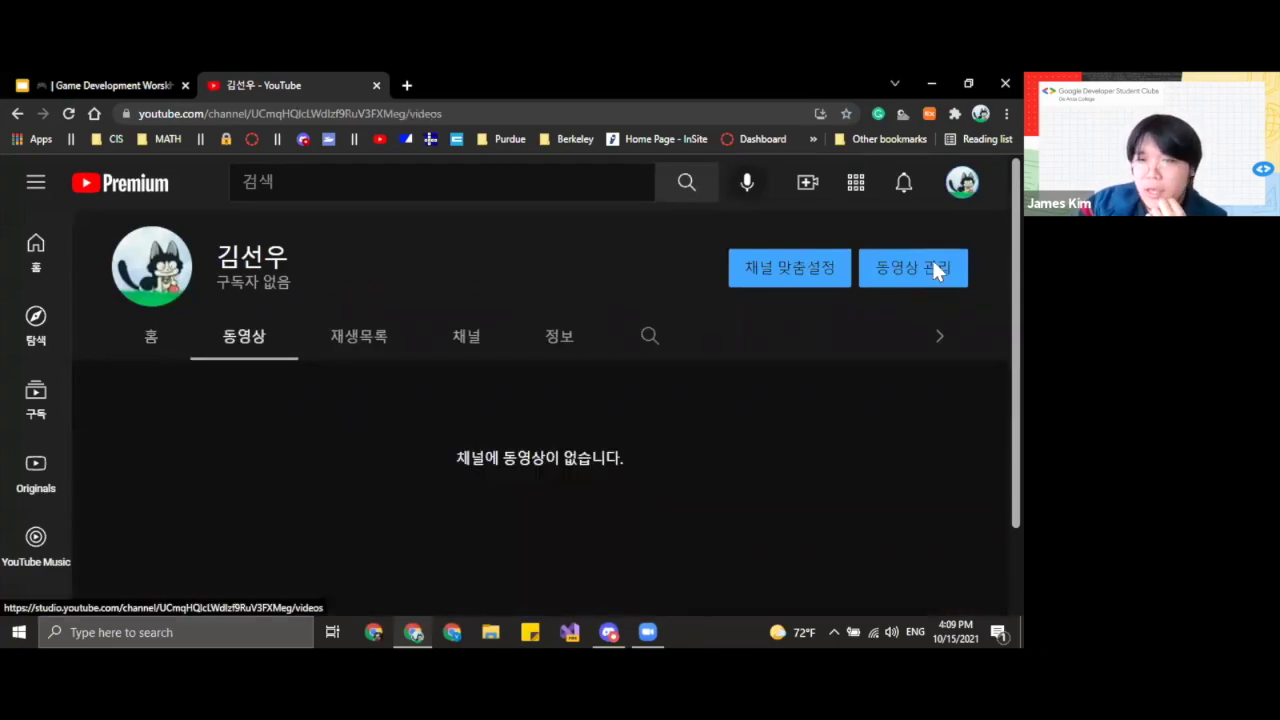
{"action": "left_click", "coordinate": [925, 265]}
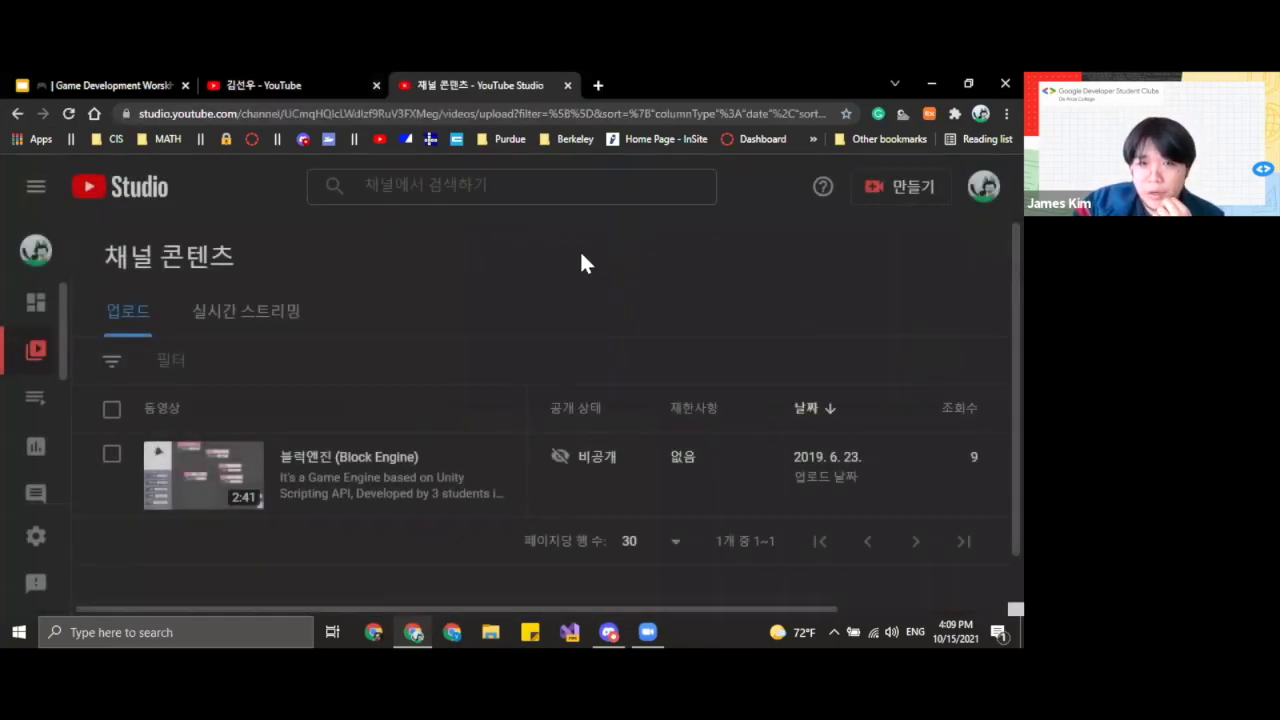
{"action": "left_click", "coordinate": [176, 478]}
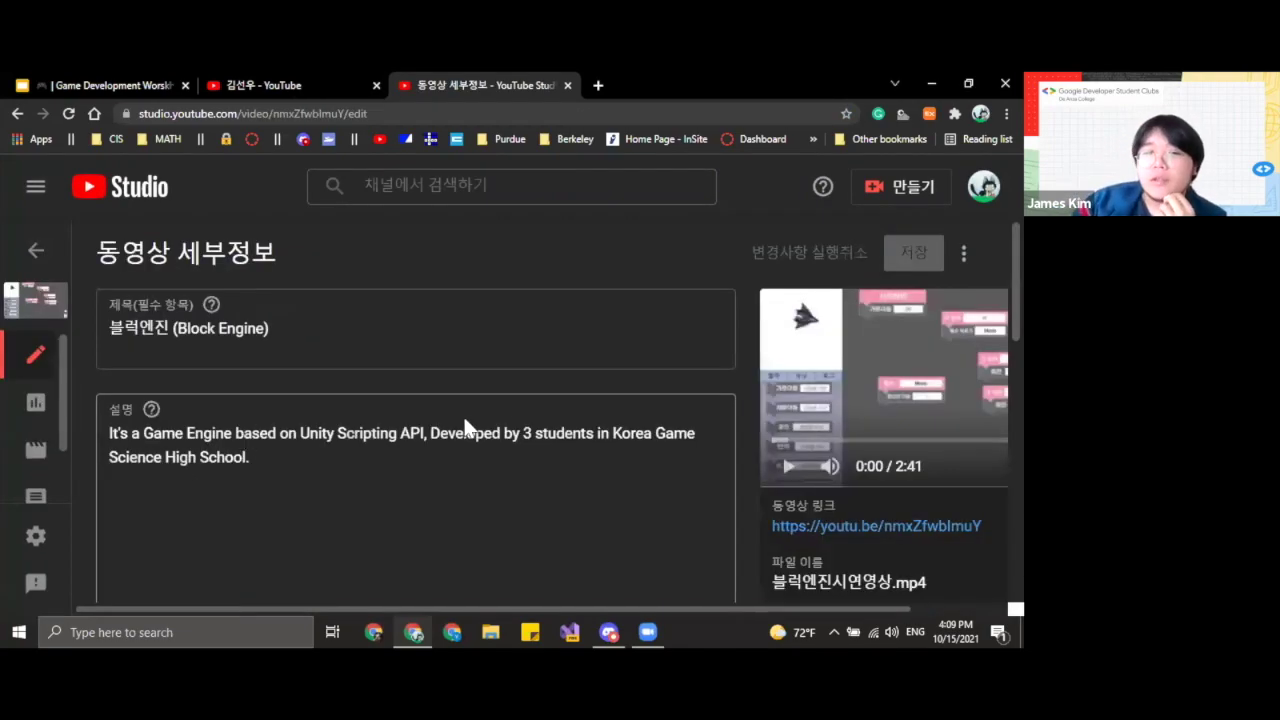
{"action": "left_click", "coordinate": [778, 525]}
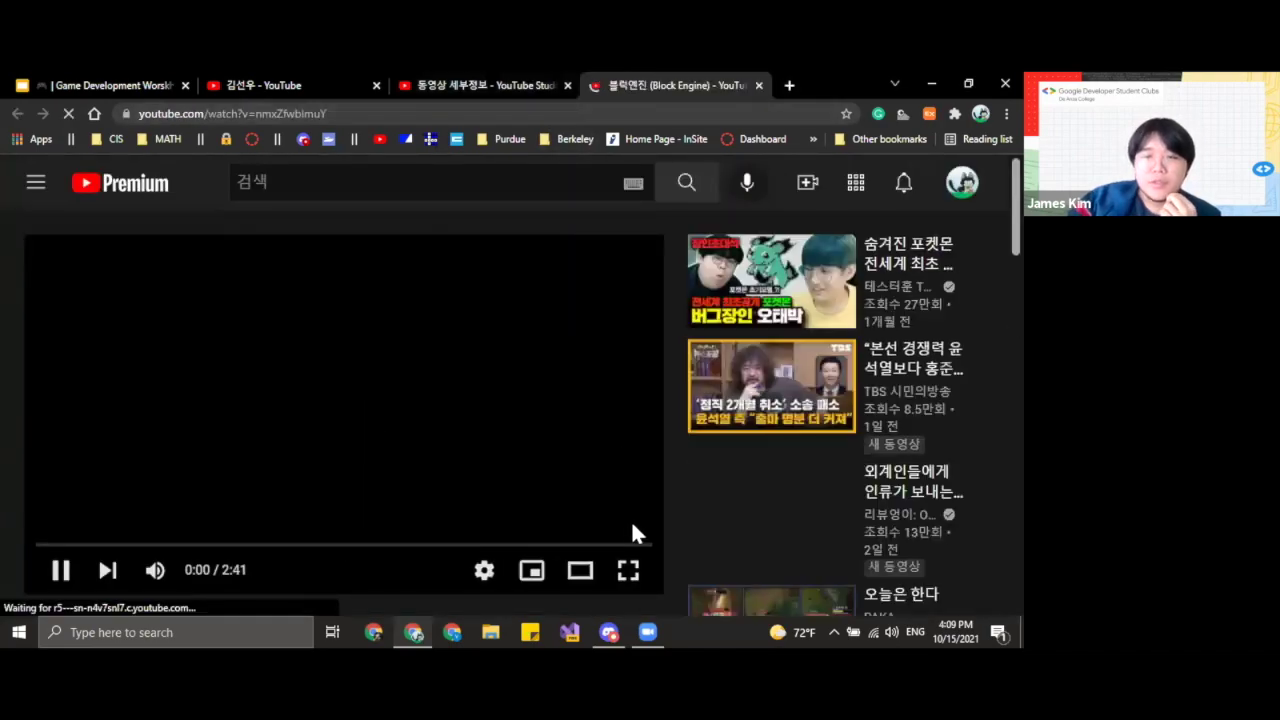
- Watch the Block Engine video full screen past the one-minute mark, then return to the watch page
{"action": "left_click", "coordinate": [634, 567]}
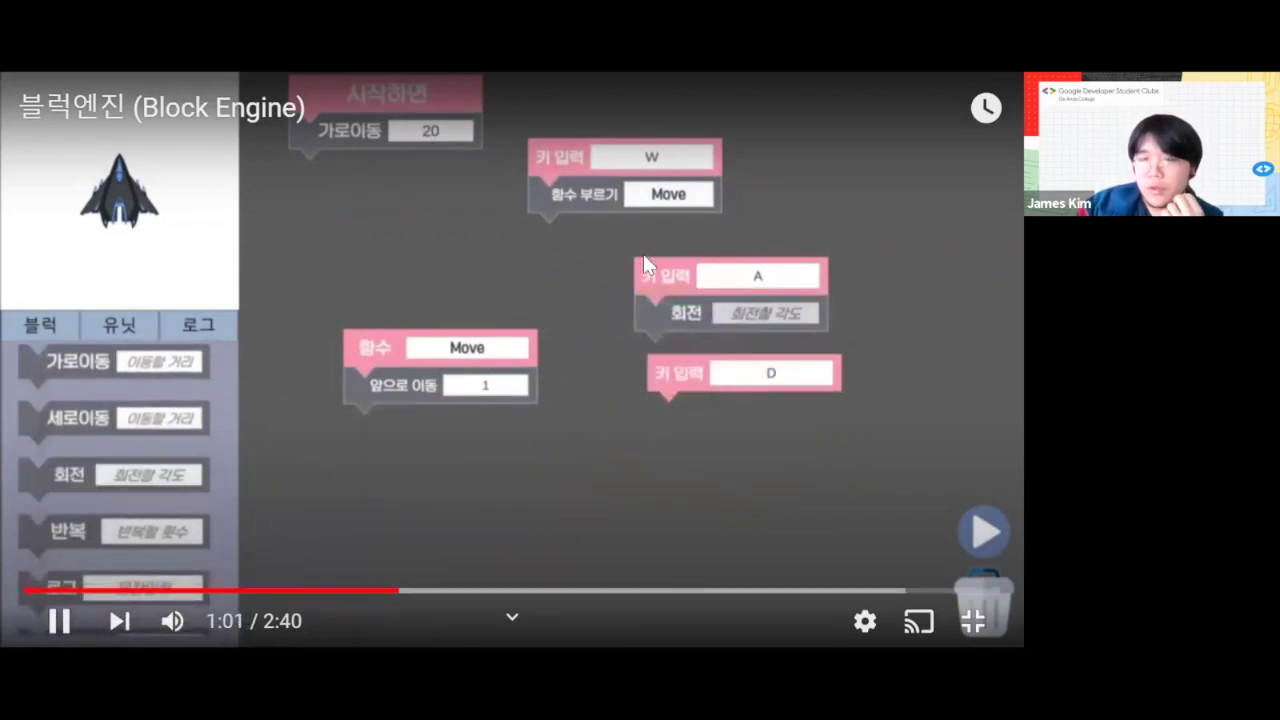
{"action": "left_click", "coordinate": [973, 621]}
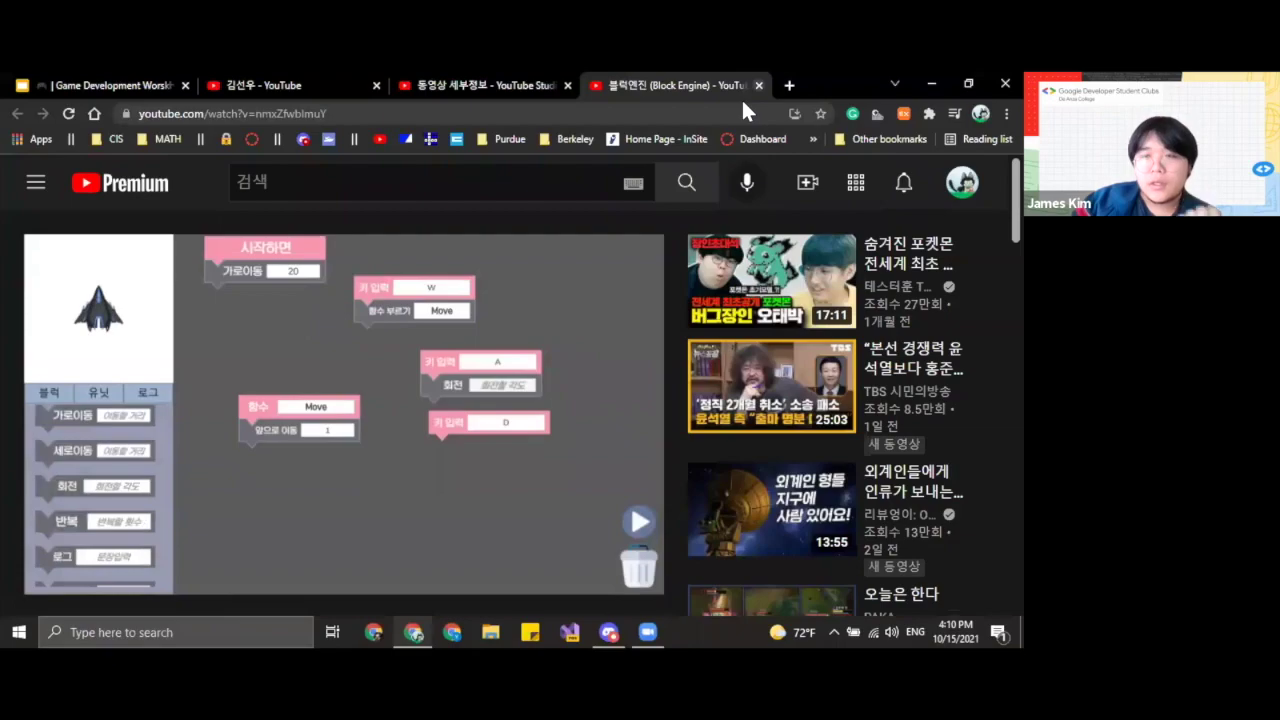
- Close the YouTube watch, Studio and channel tabs and resume presenting the deck at slide 6
{"action": "left_click", "coordinate": [759, 85]}
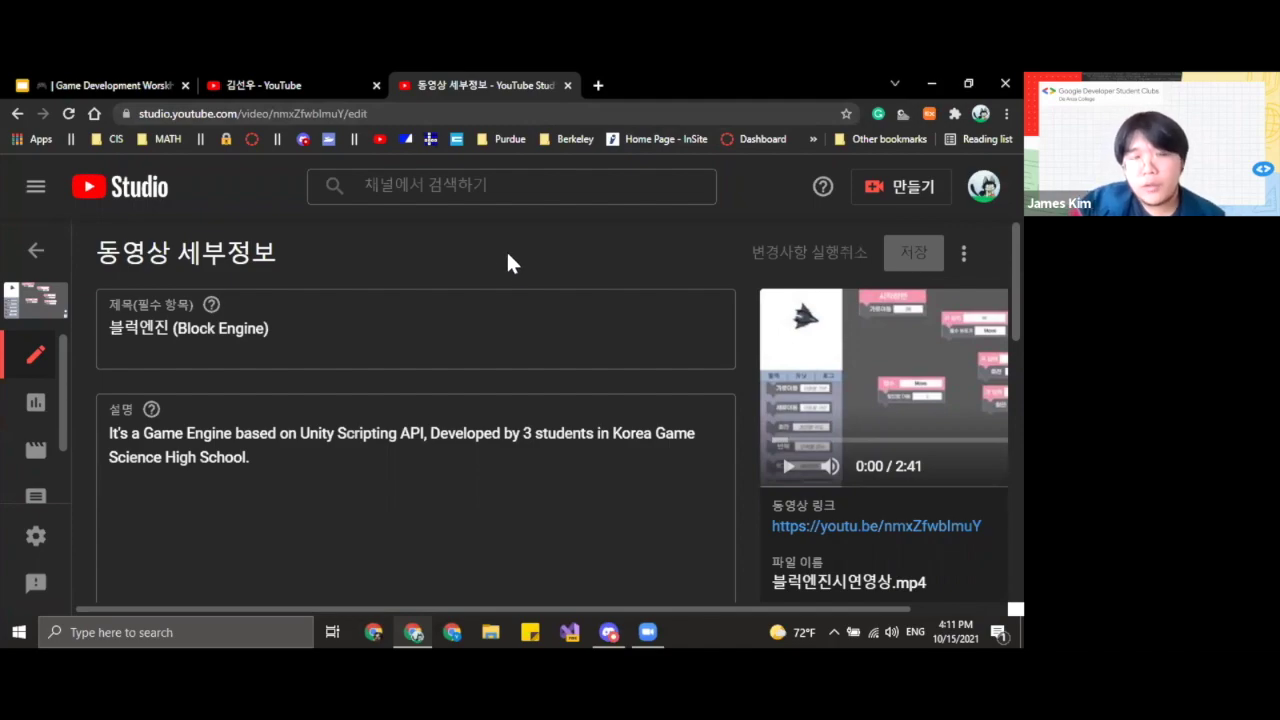
{"action": "key", "text": "ctrl+w"}
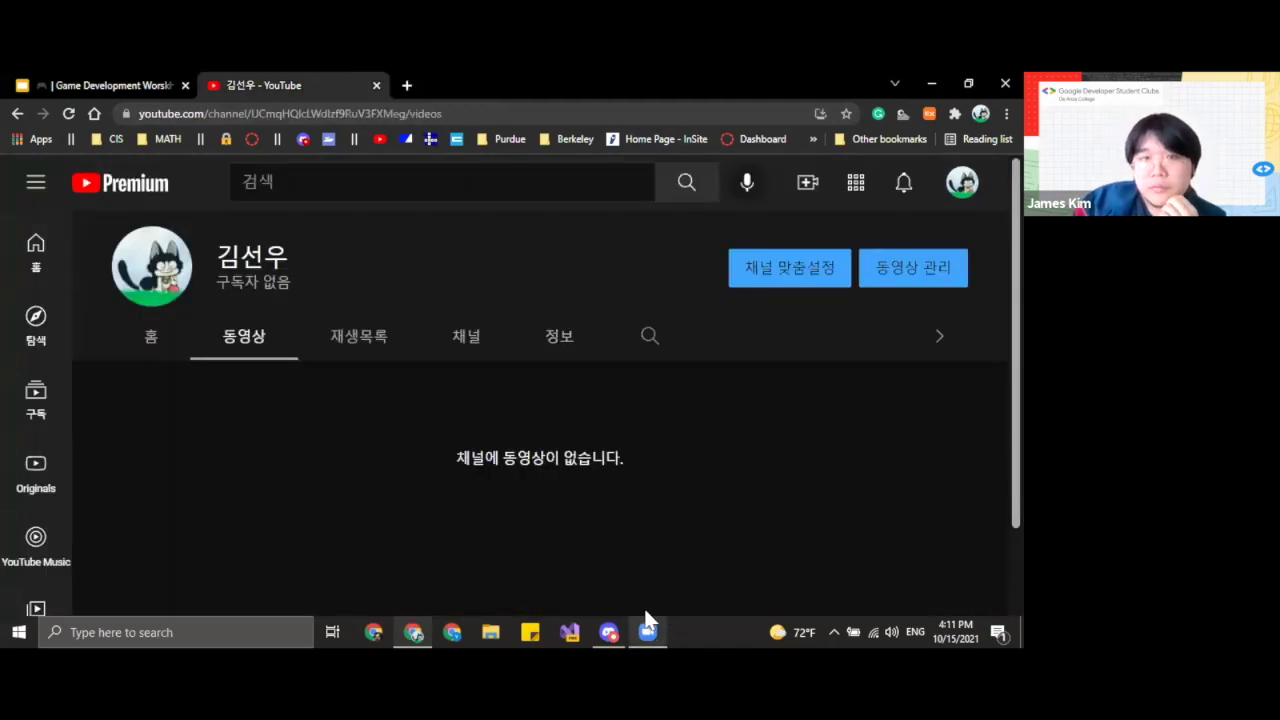
{"action": "key", "text": "ctrl+shift+Tab"}
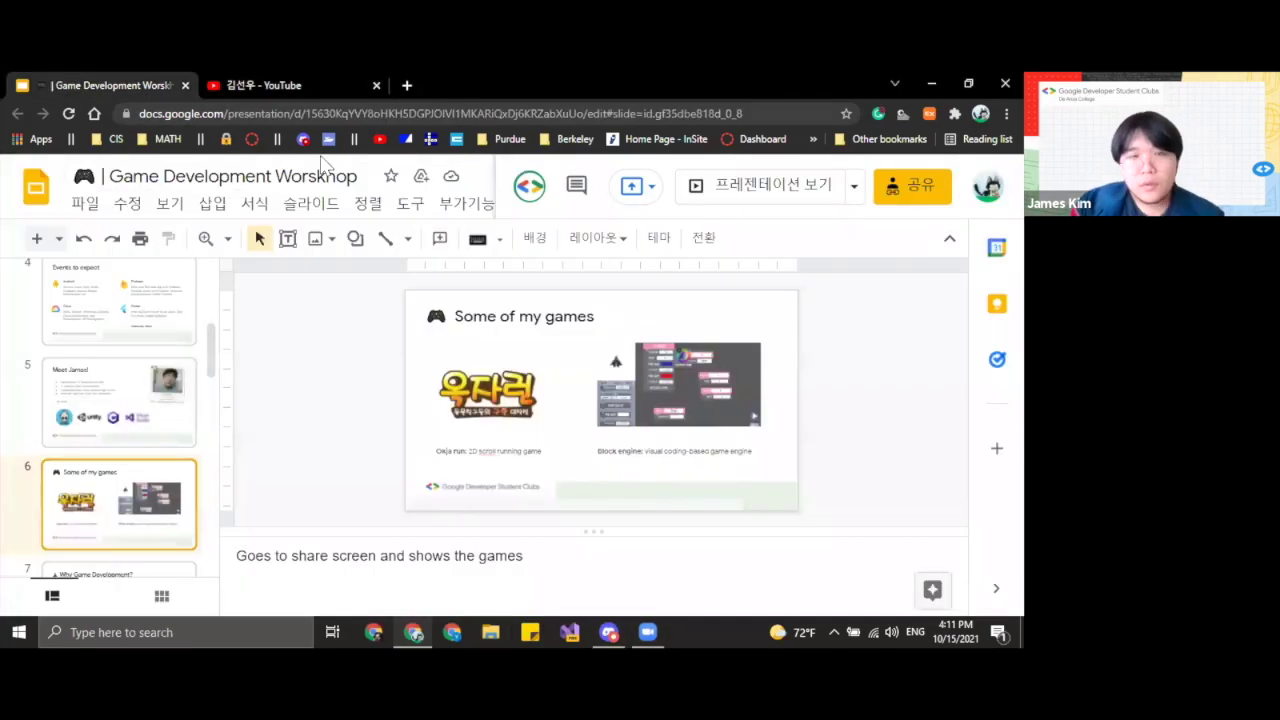
{"action": "key", "text": "ctrl+Tab"}
{"action": "key", "text": "ctrl+w"}
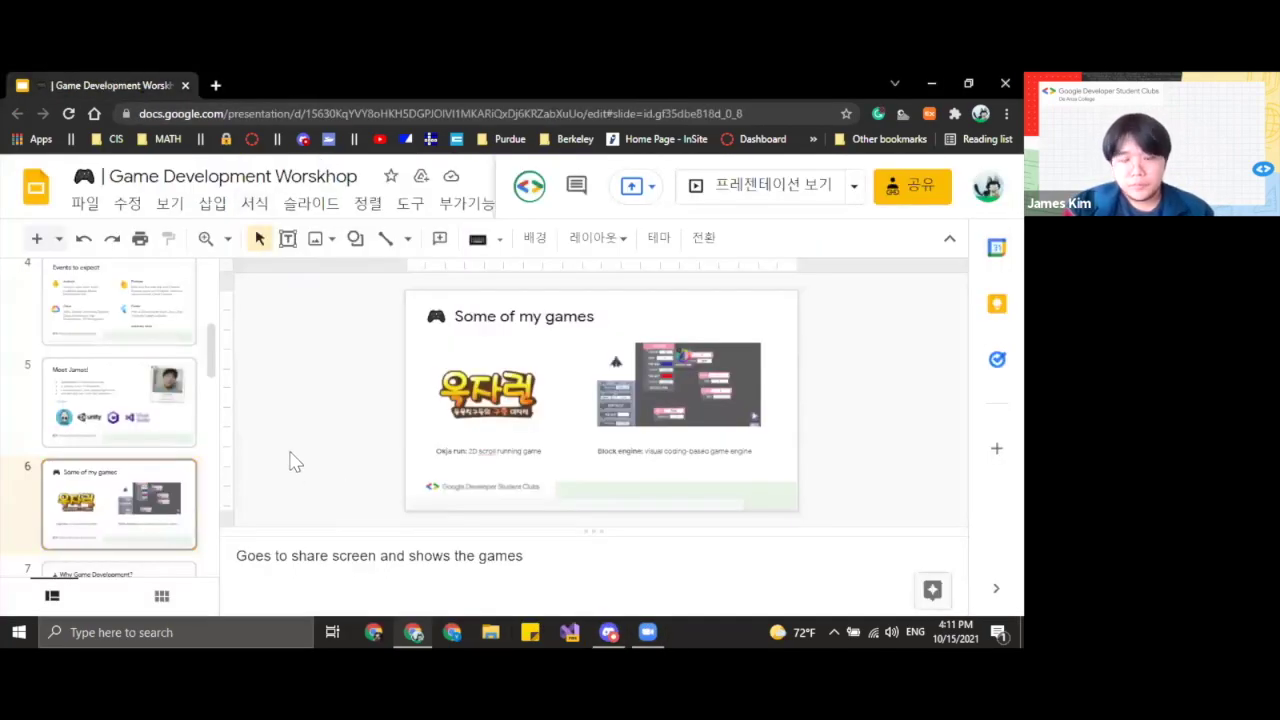
{"action": "key", "text": "ctrl+F5"}
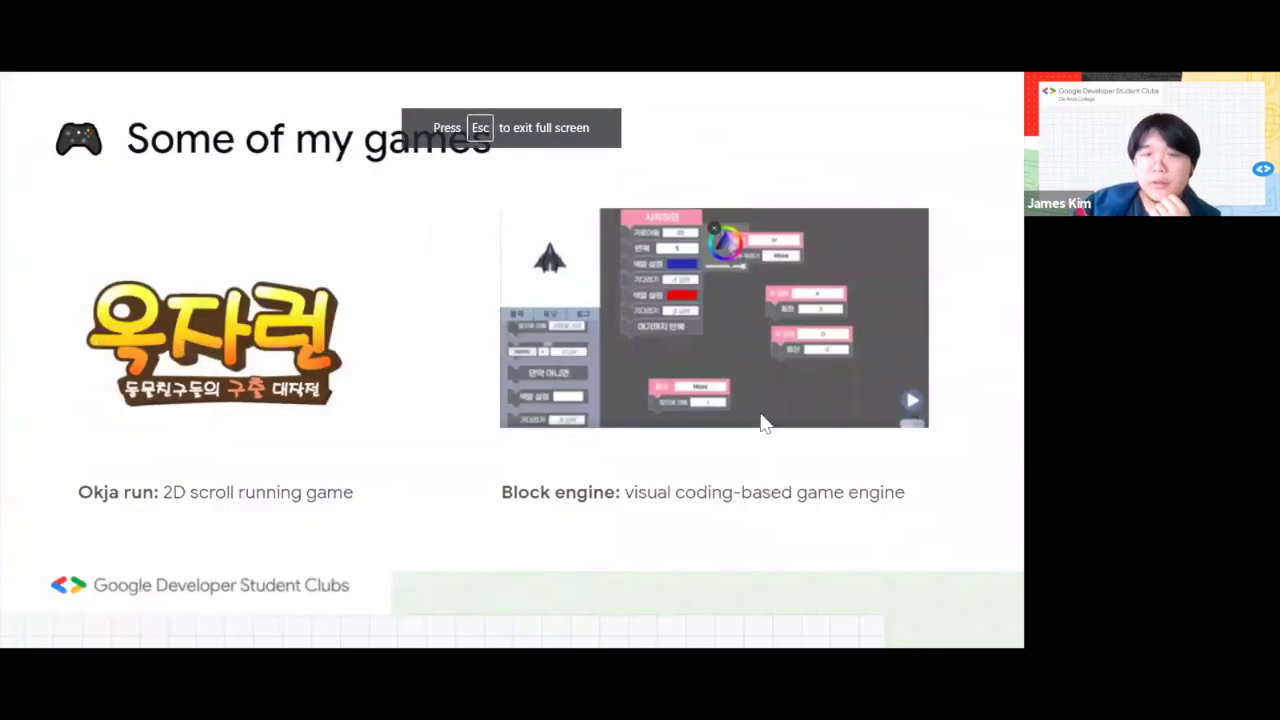
- Advance through the 'Why Game Development?' slide on to the game engines slide
{"action": "key", "text": "Right"}
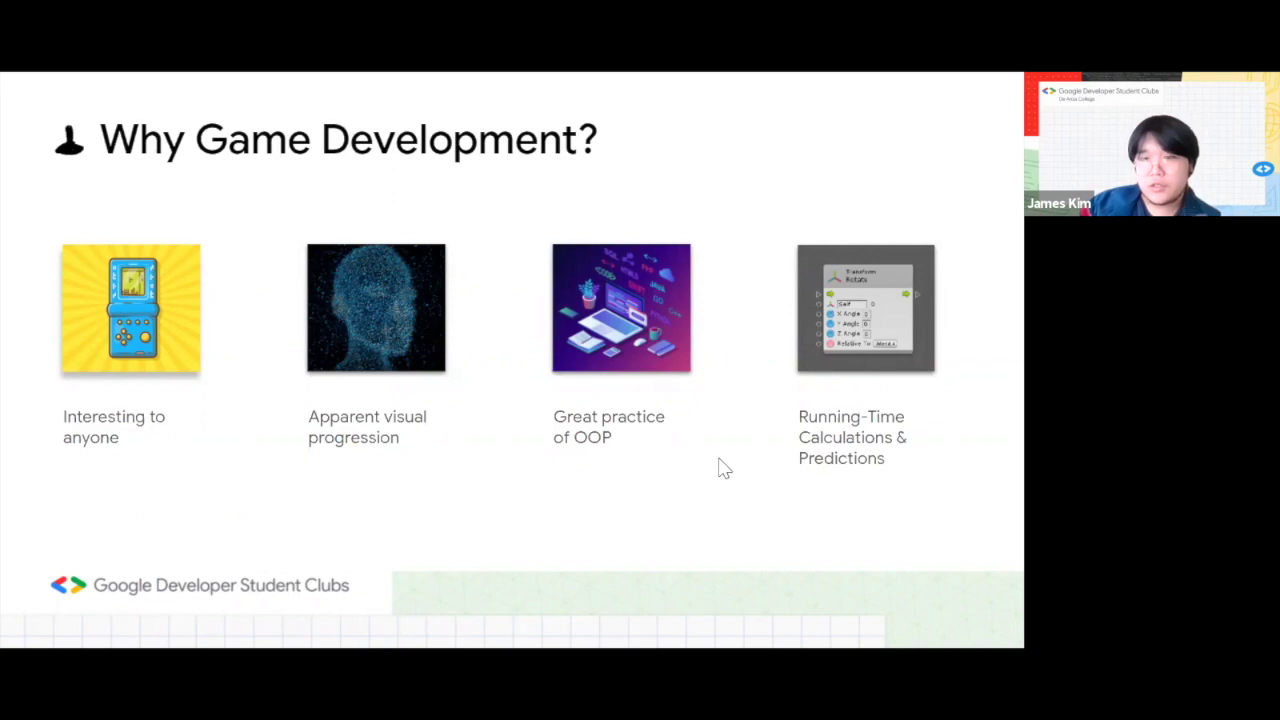
{"action": "left_click", "coordinate": [687, 388]}
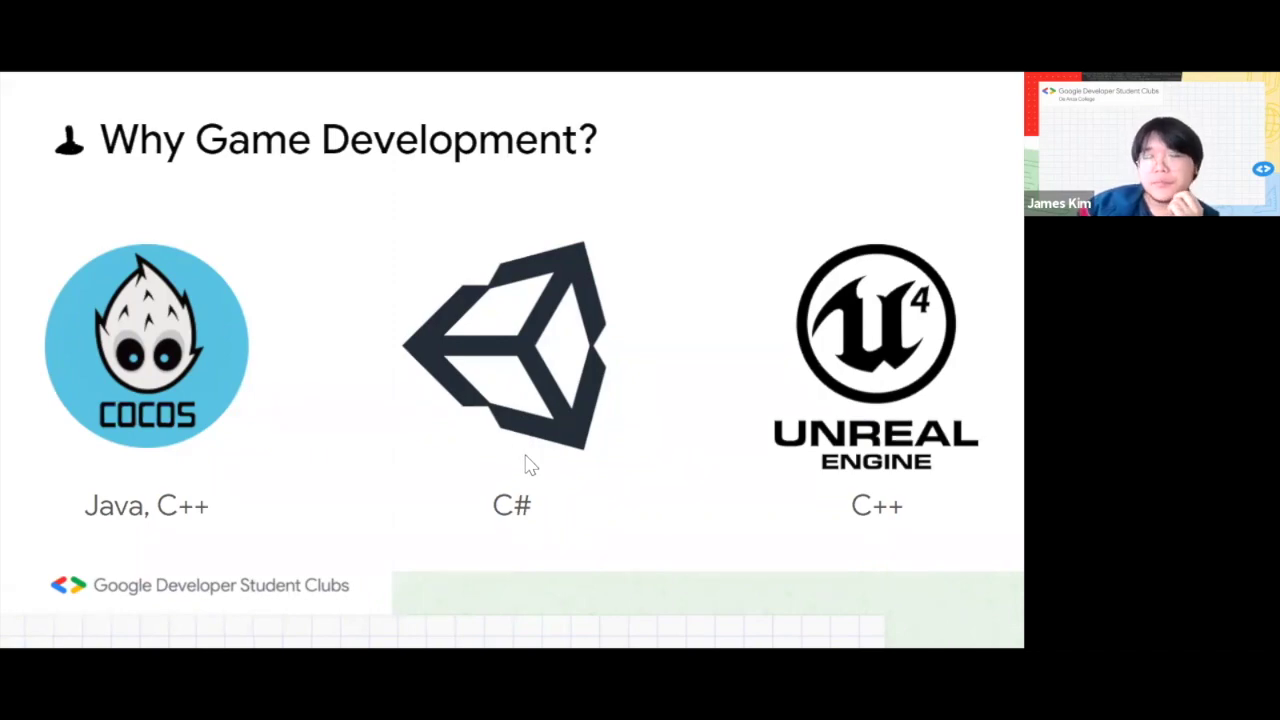
- Move from the engines slide to the C# vs C++ Memory Management and Platform Dependency slide
{"action": "key", "text": "Right"}
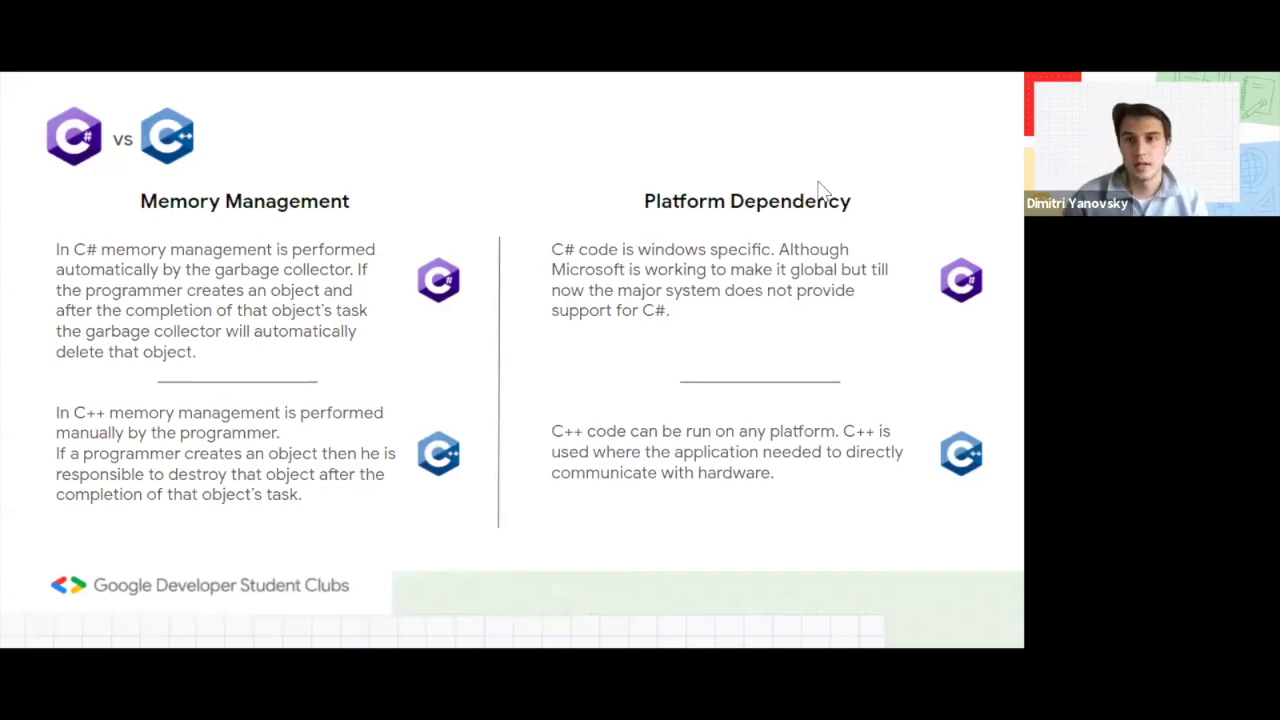
- Advance to the C# vs C++ slide on Bound Checking and Multiple Inheritance
{"action": "left_click", "coordinate": [533, 486]}
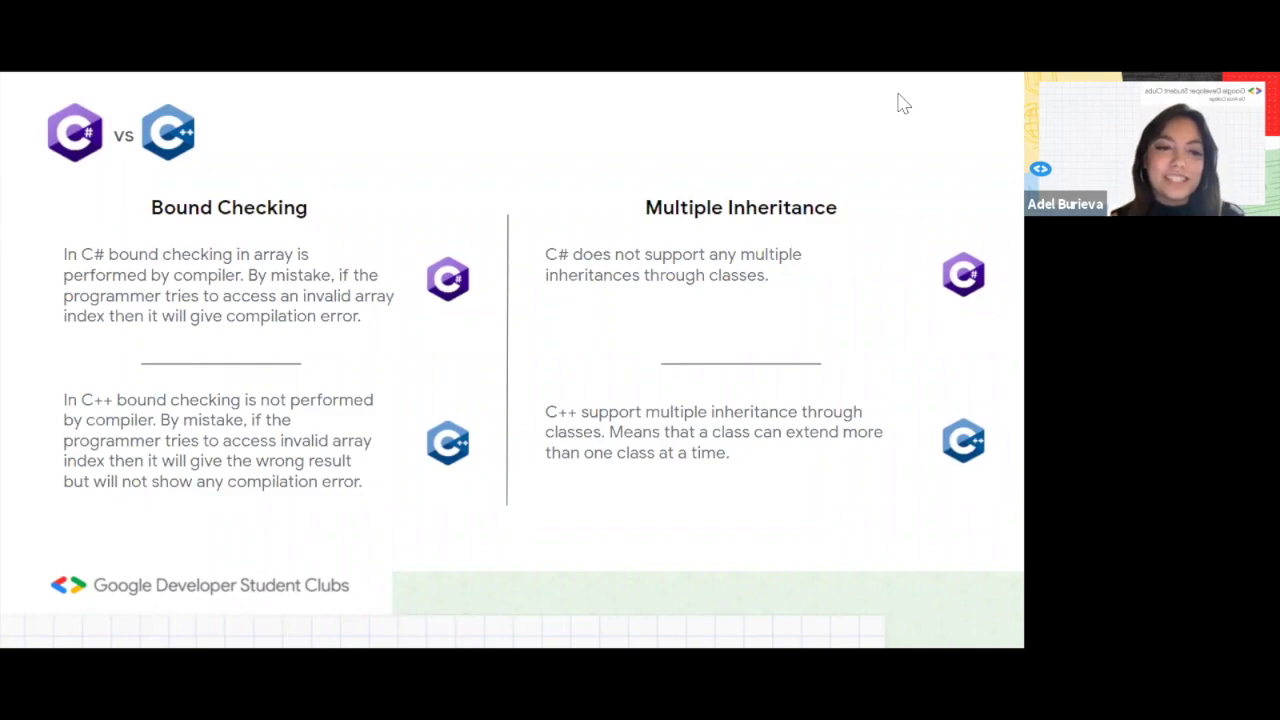
- Advance to the 'C# vs C++ in Syntax' slide on dynamic allocation of arrays
{"action": "key", "text": "Right"}
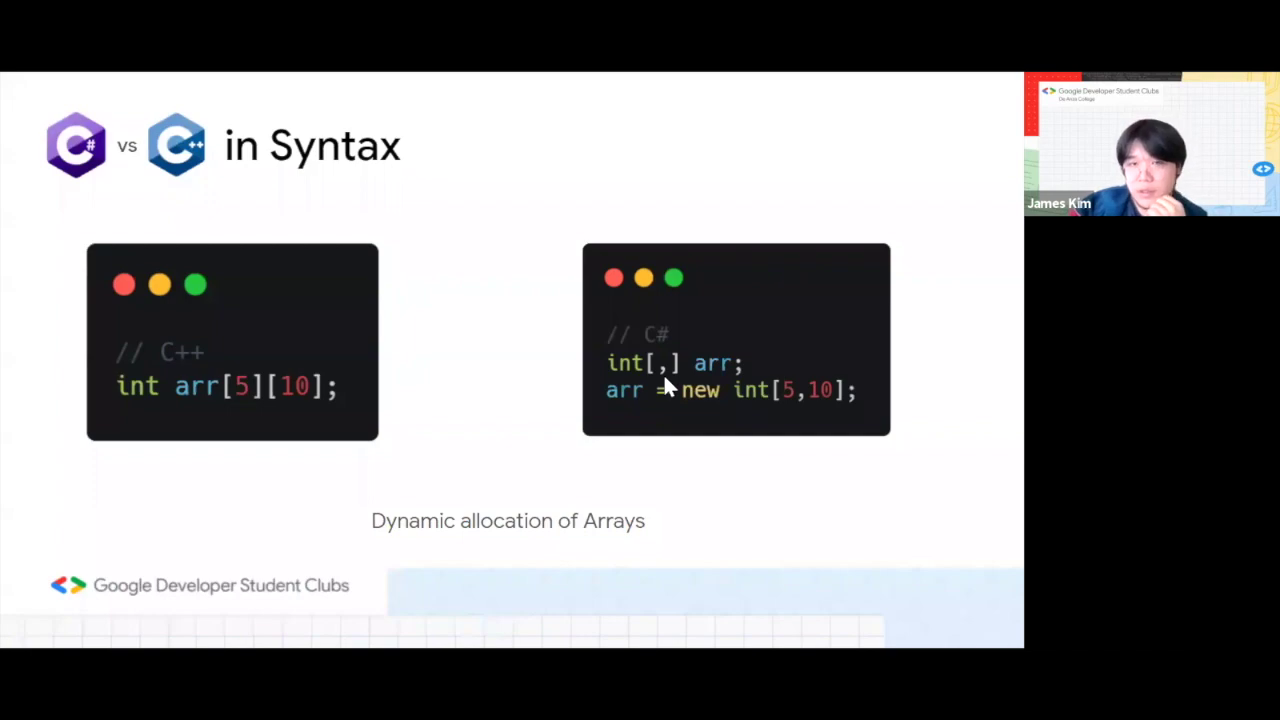
{"action": "left_click", "coordinate": [665, 380]}
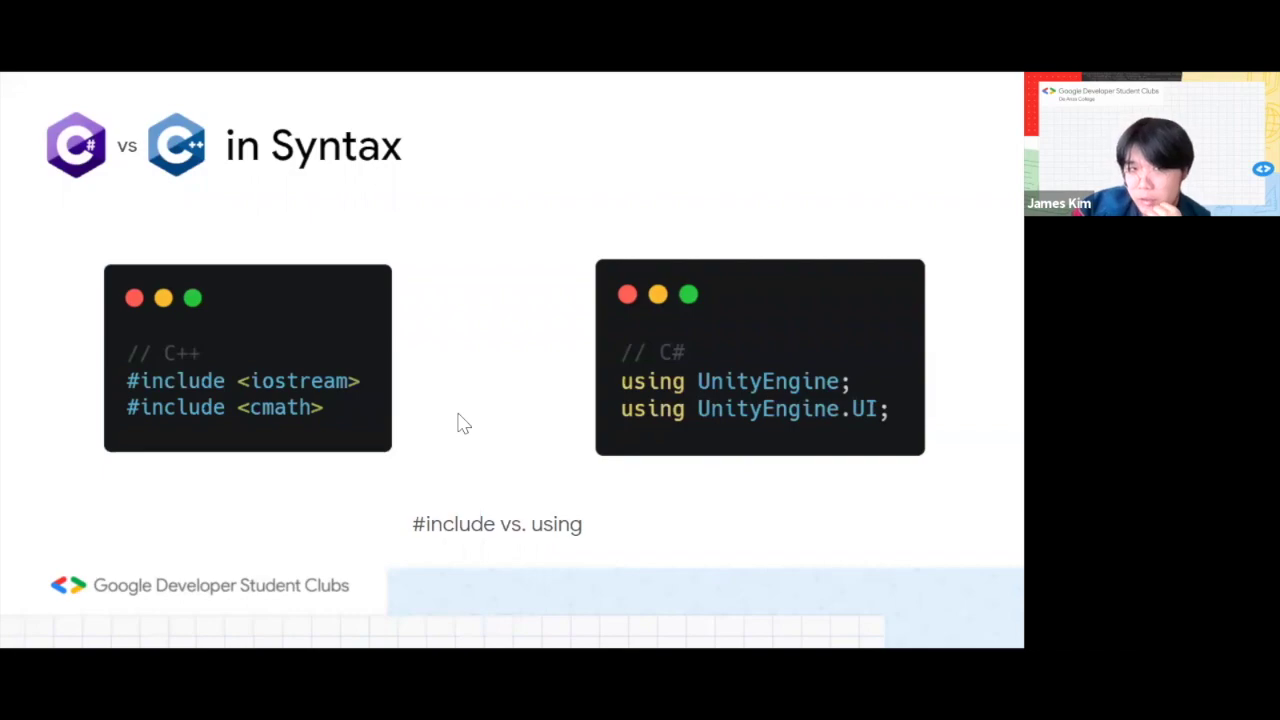
- Advance to the 'Let's get it going!' slide of Unity setup steps and show it full screen
{"action": "key", "text": "Right"}
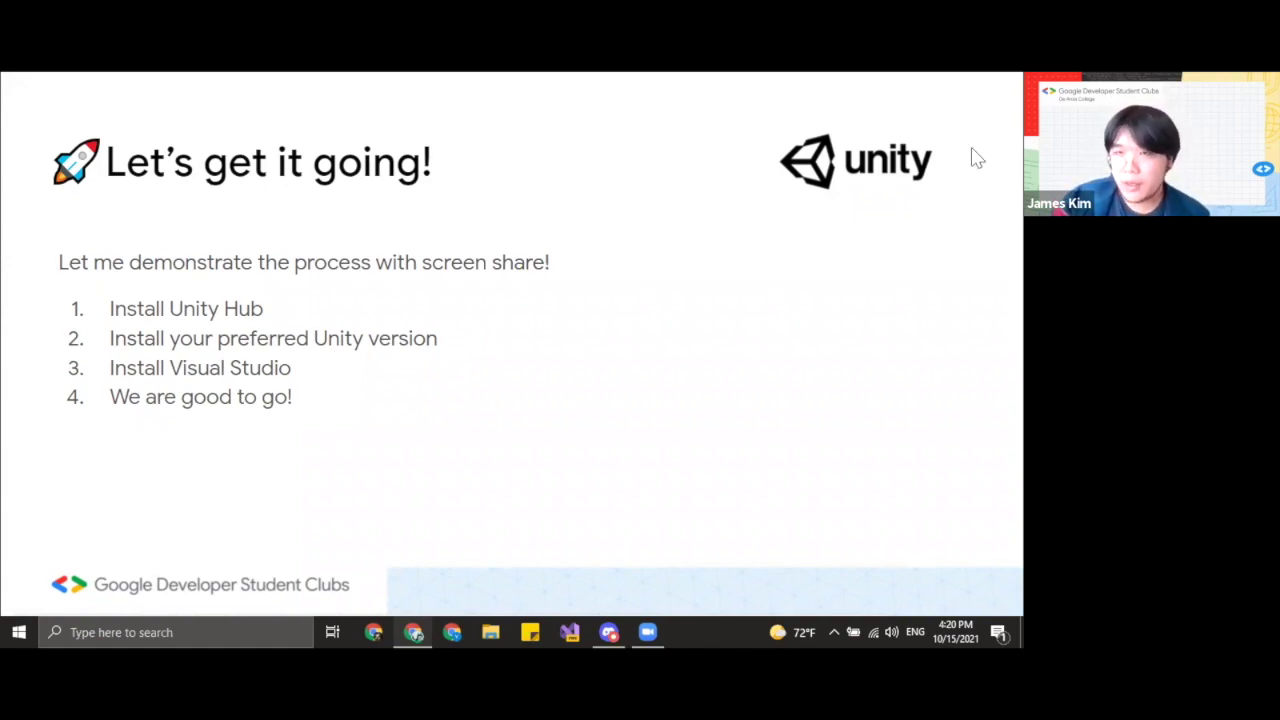
{"action": "left_click", "coordinate": [420, 246]}
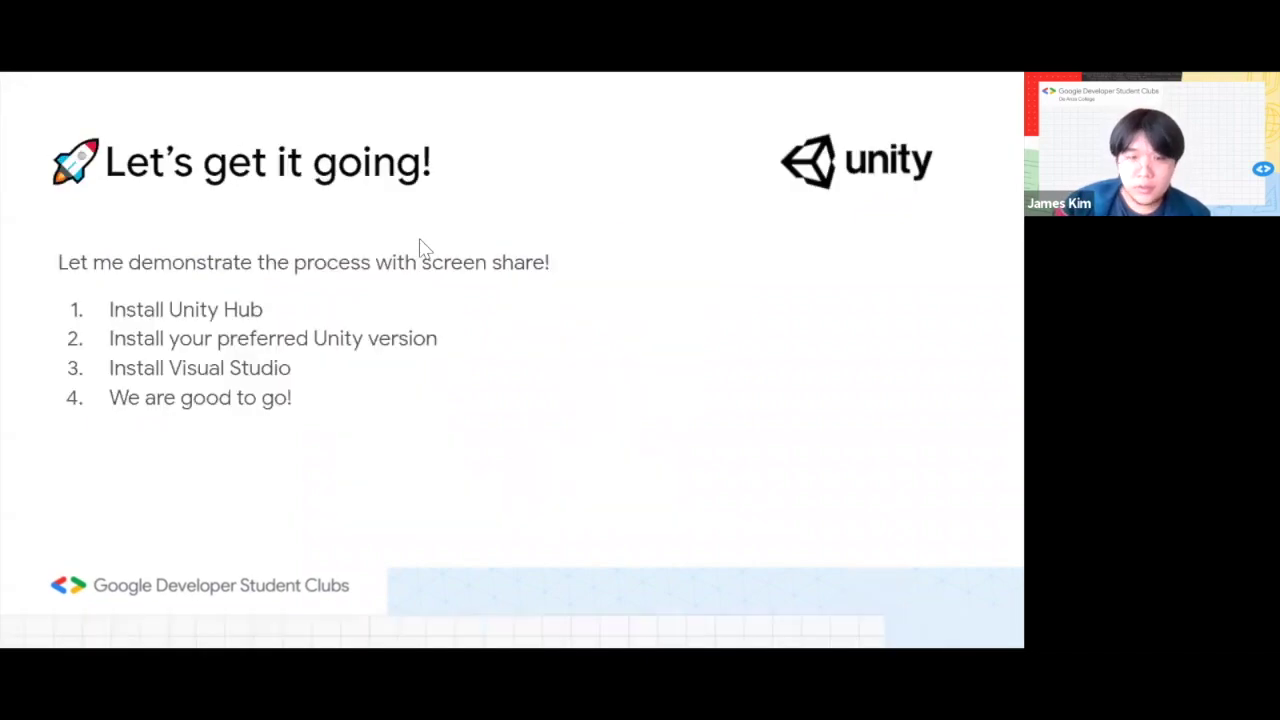
- Leave the slideshow, search Chrome for 'Unity hub', and open the Unity download page
{"action": "key", "text": "Escape"}
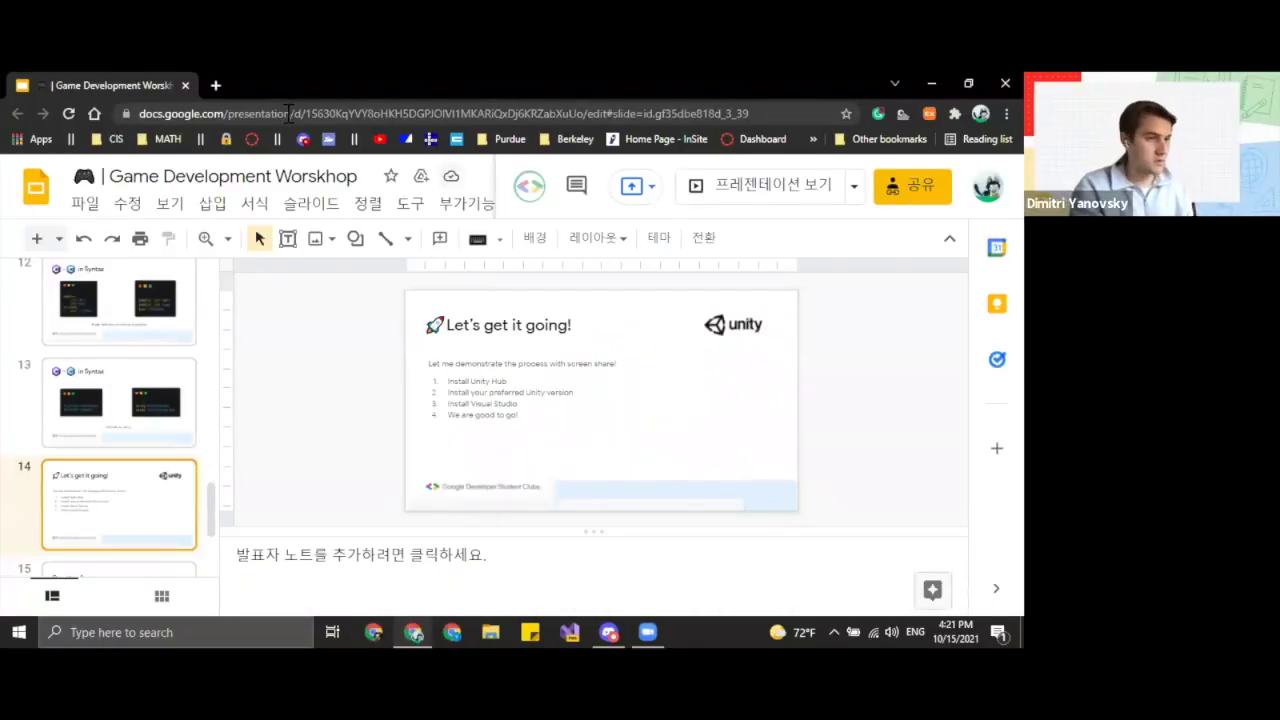
{"action": "key", "text": "alt+Tab"}
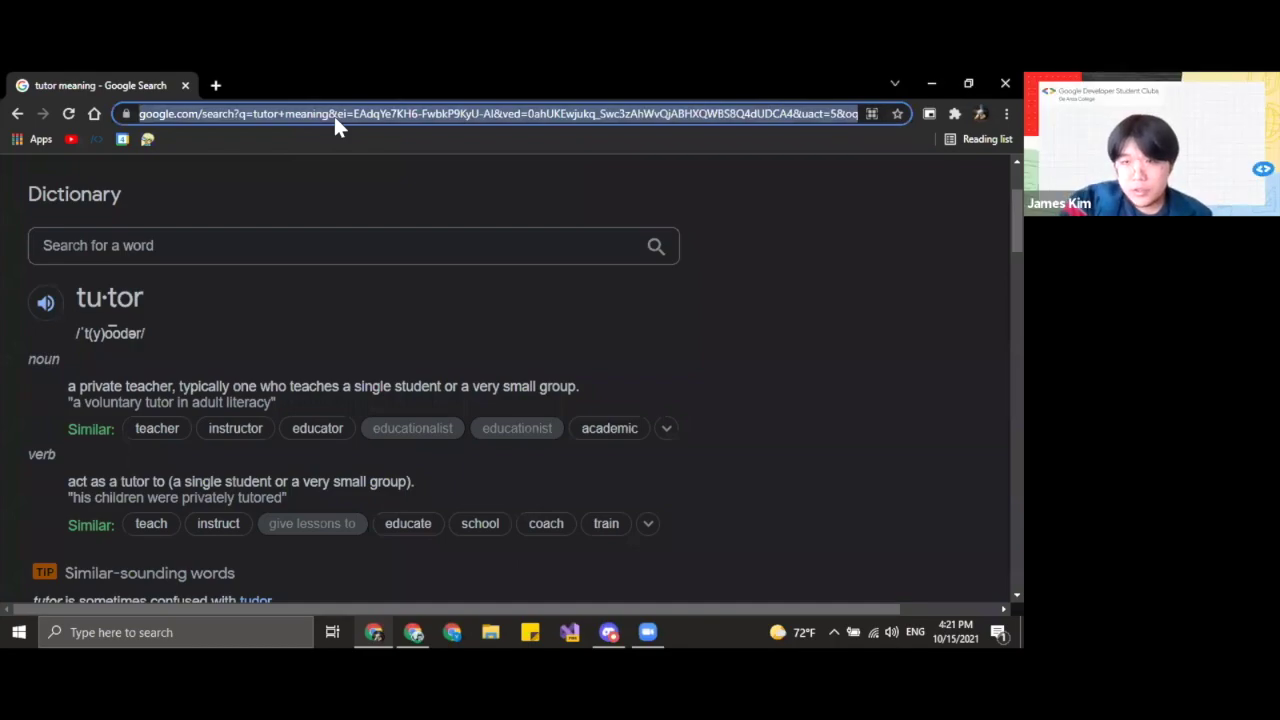
{"action": "type", "text": "Unity h"}
{"action": "key", "text": "Return"}
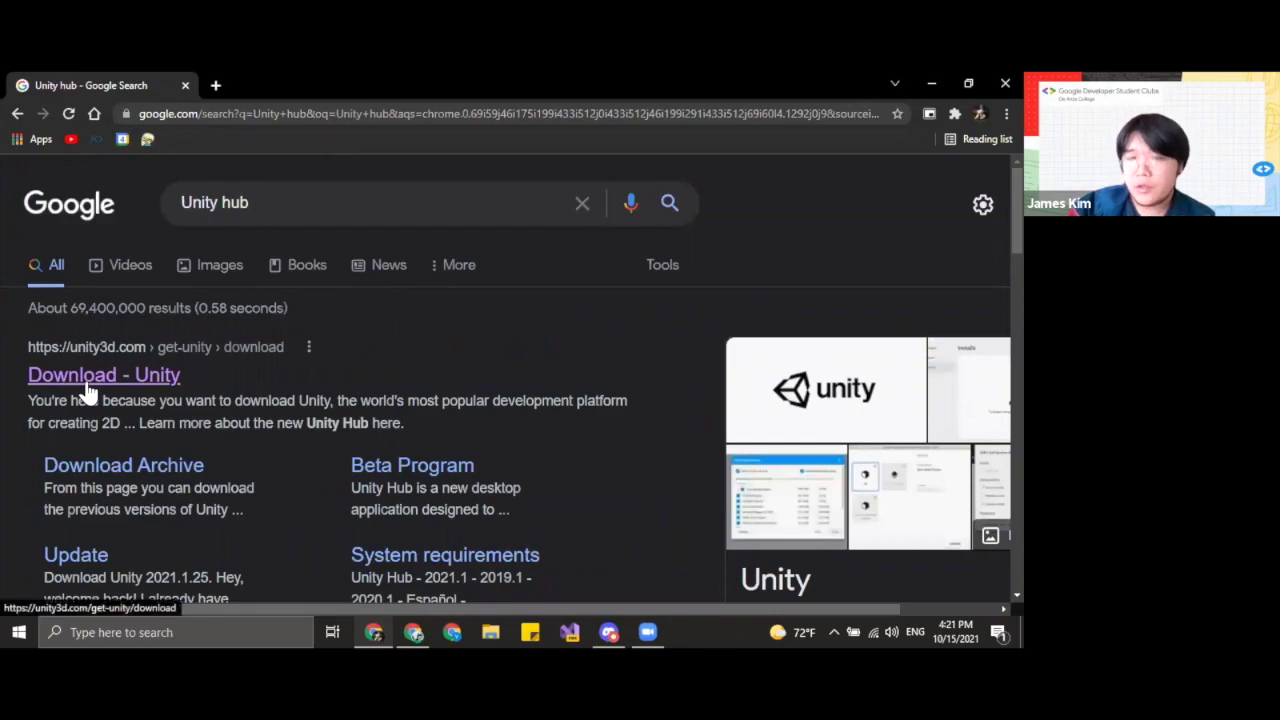
{"action": "left_click", "coordinate": [87, 384]}
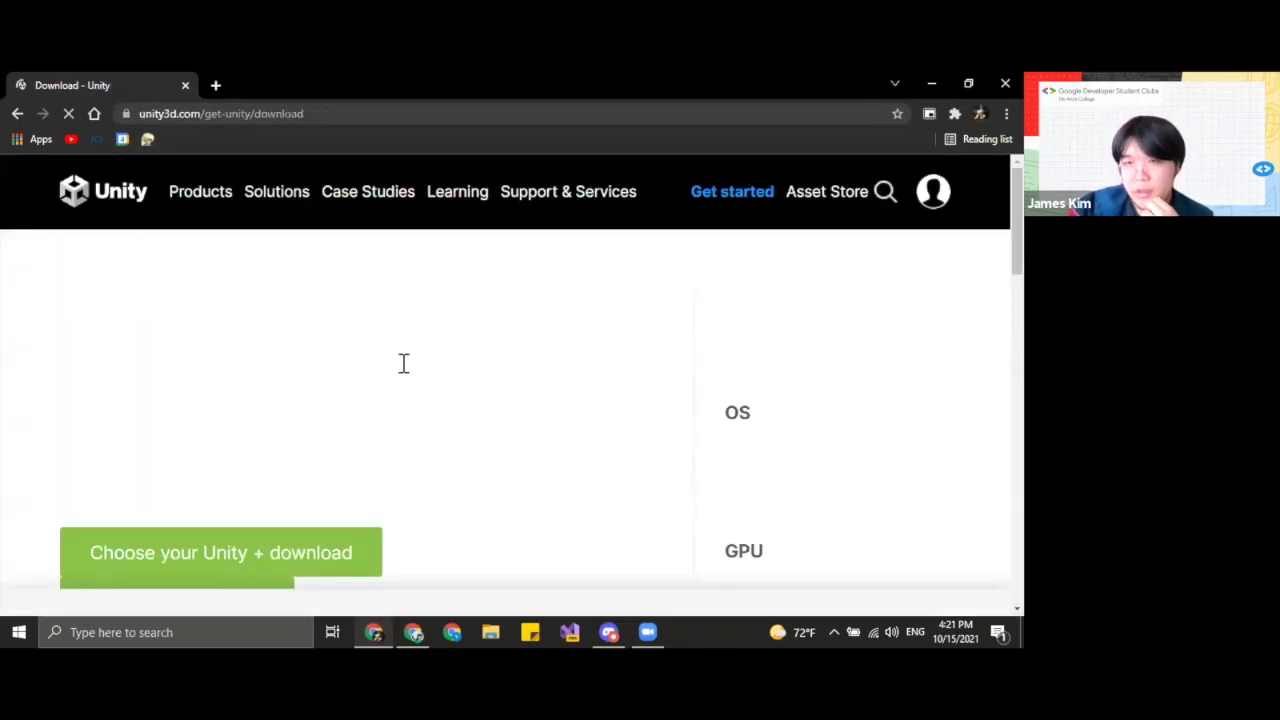
- Start the Unity Hub installer download, cancel the Save As, and bring up Unity Hub
{"action": "scroll", "coordinate": [251, 346], "scroll_direction": "down", "scroll_amount": 2}
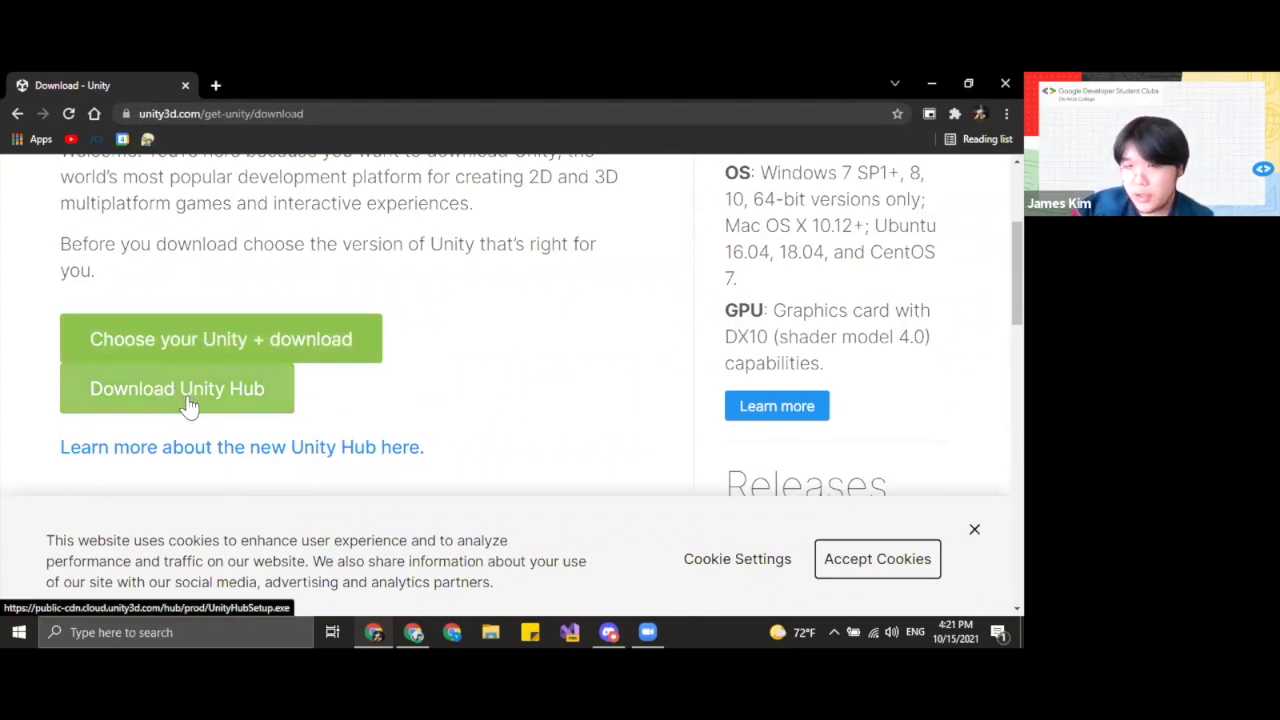
{"action": "left_click", "coordinate": [250, 400]}
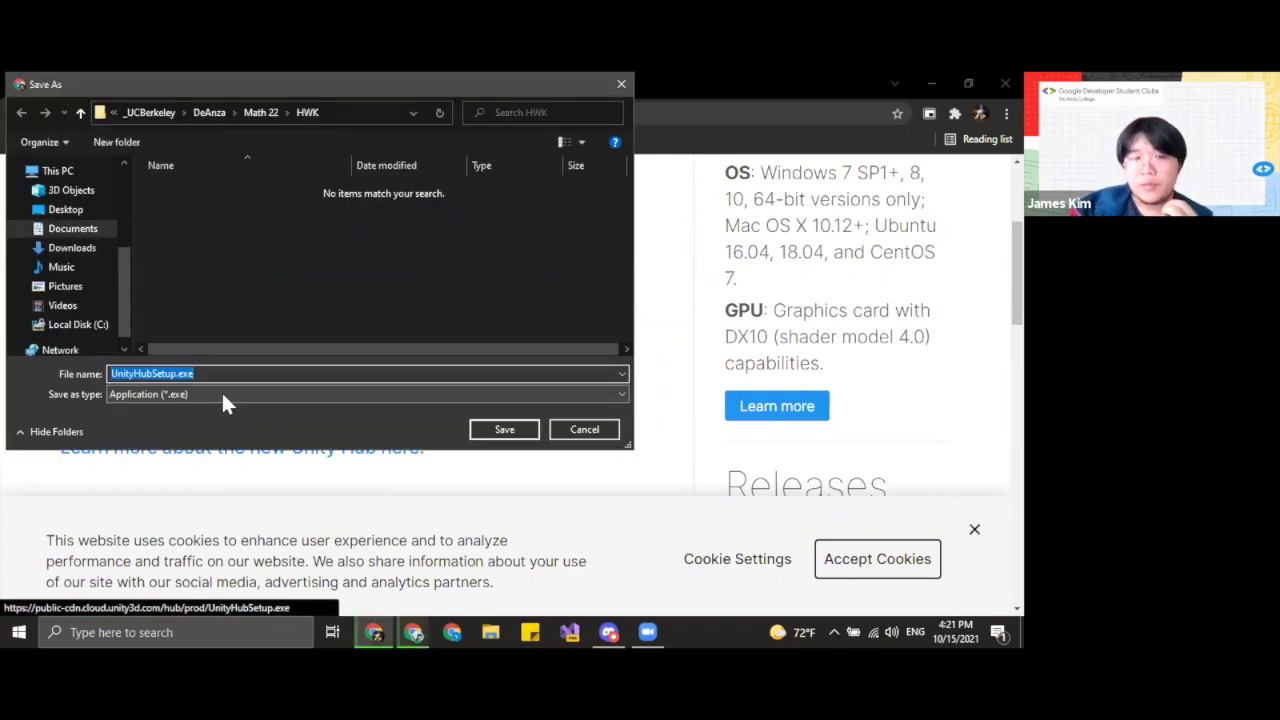
{"action": "left_click", "coordinate": [584, 432]}
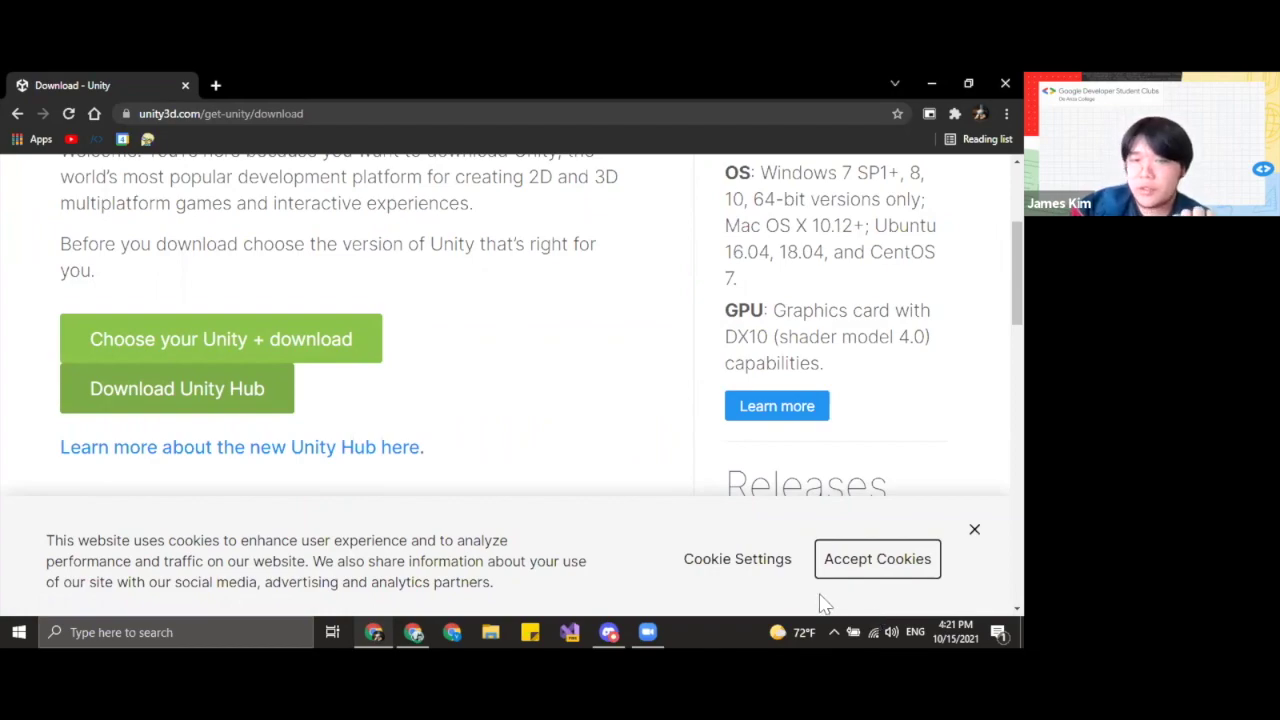
{"action": "left_click", "coordinate": [788, 546]}
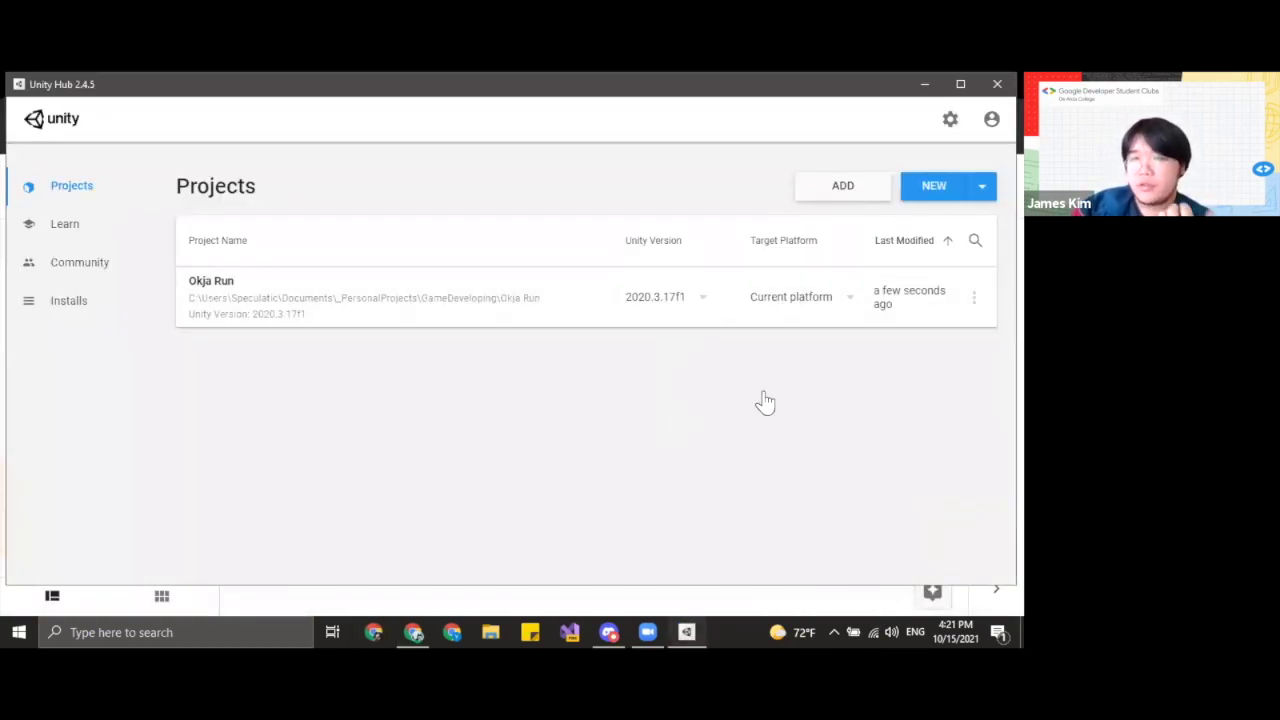
- Check the account menu, then view Installs, which lists only Unity 2020.3.17f1 (LTS)
{"action": "left_click", "coordinate": [991, 119]}
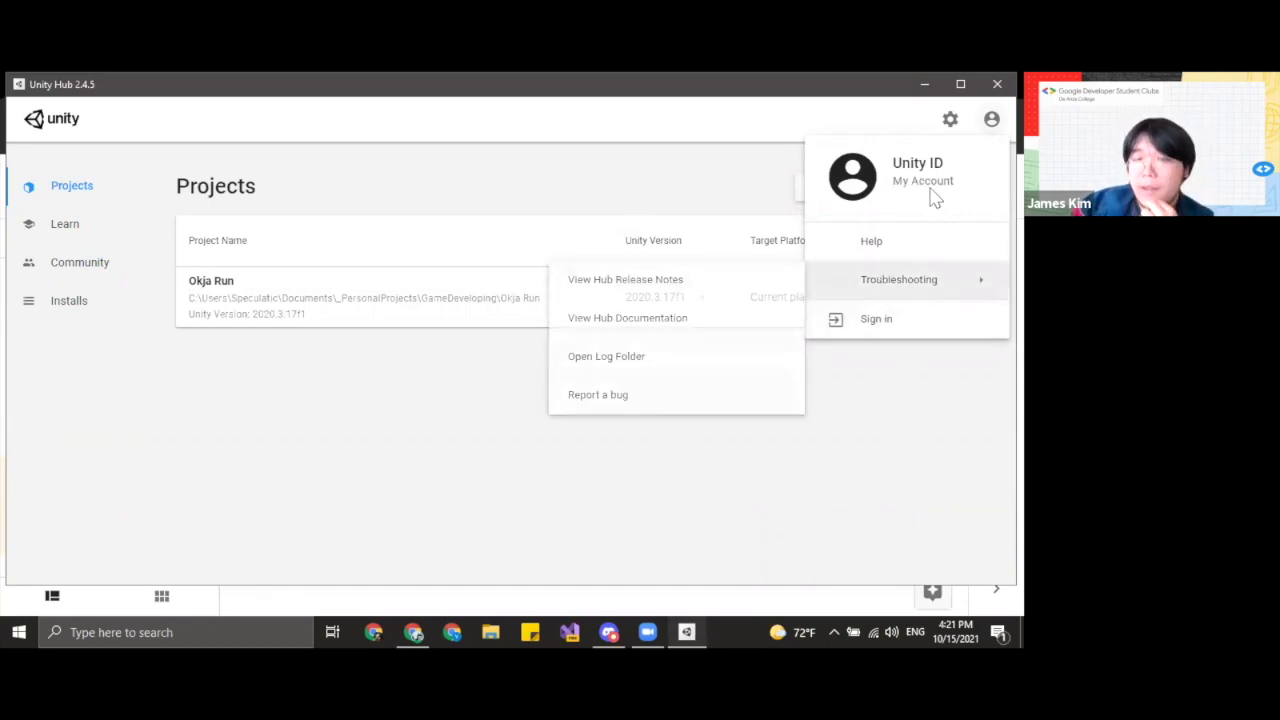
{"action": "left_click", "coordinate": [308, 468]}
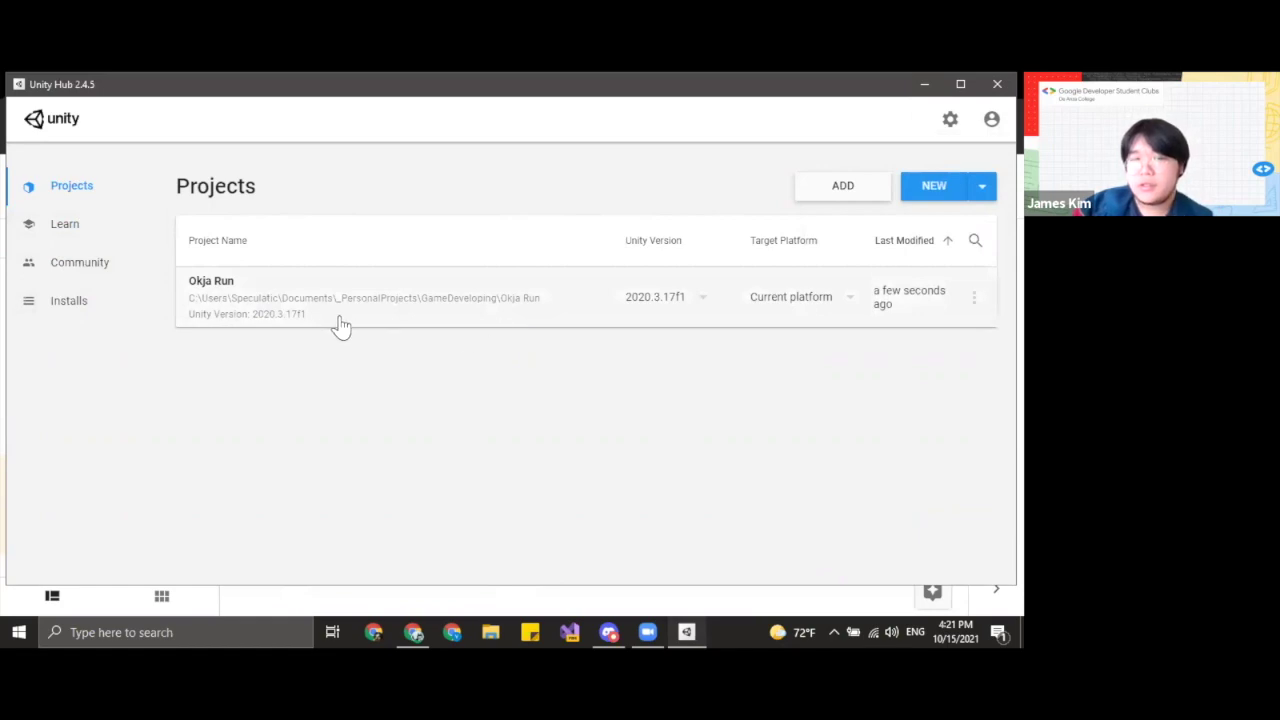
{"action": "left_click", "coordinate": [58, 315]}
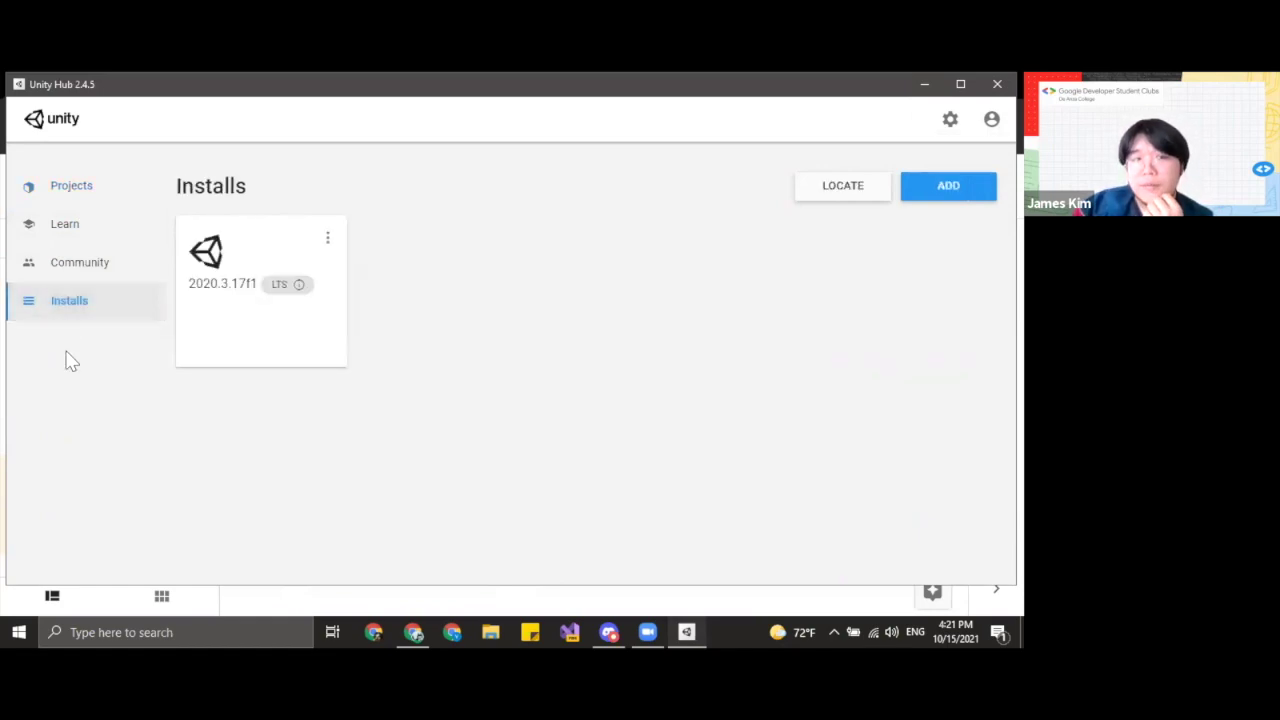
{"action": "left_click", "coordinate": [72, 266]}
{"action": "left_click", "coordinate": [70, 304]}
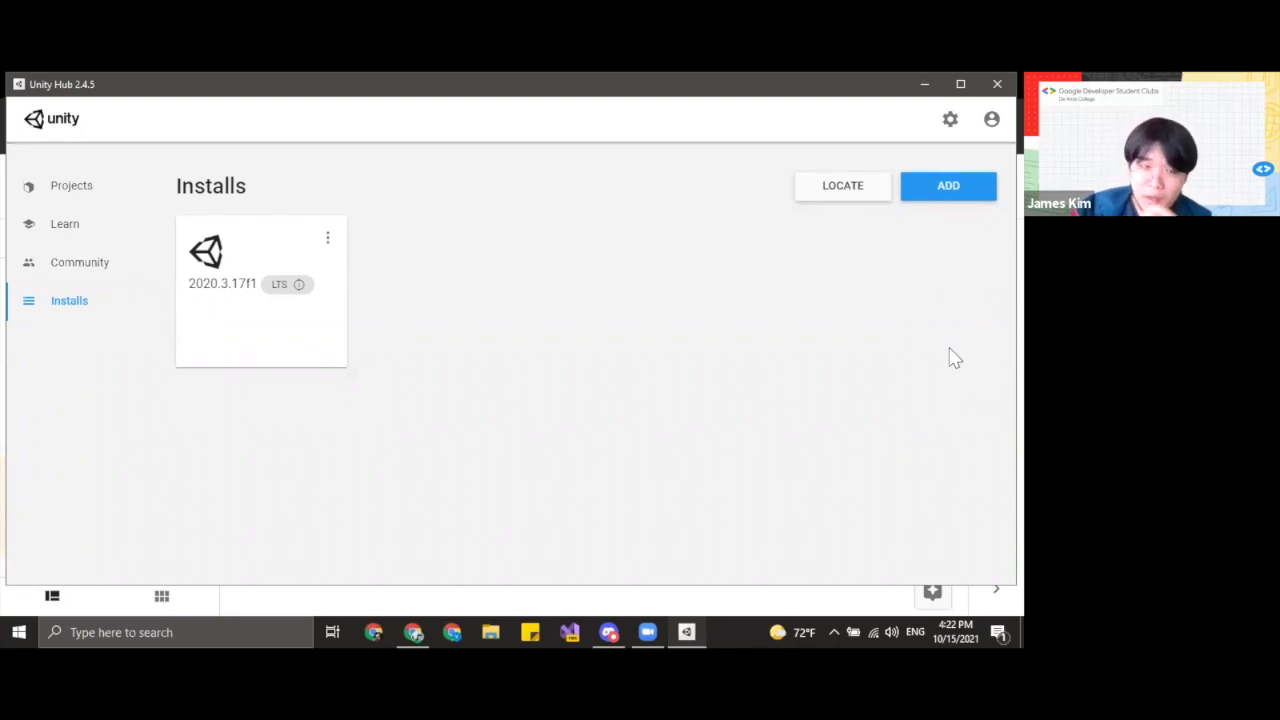
{"action": "left_click", "coordinate": [948, 193]}
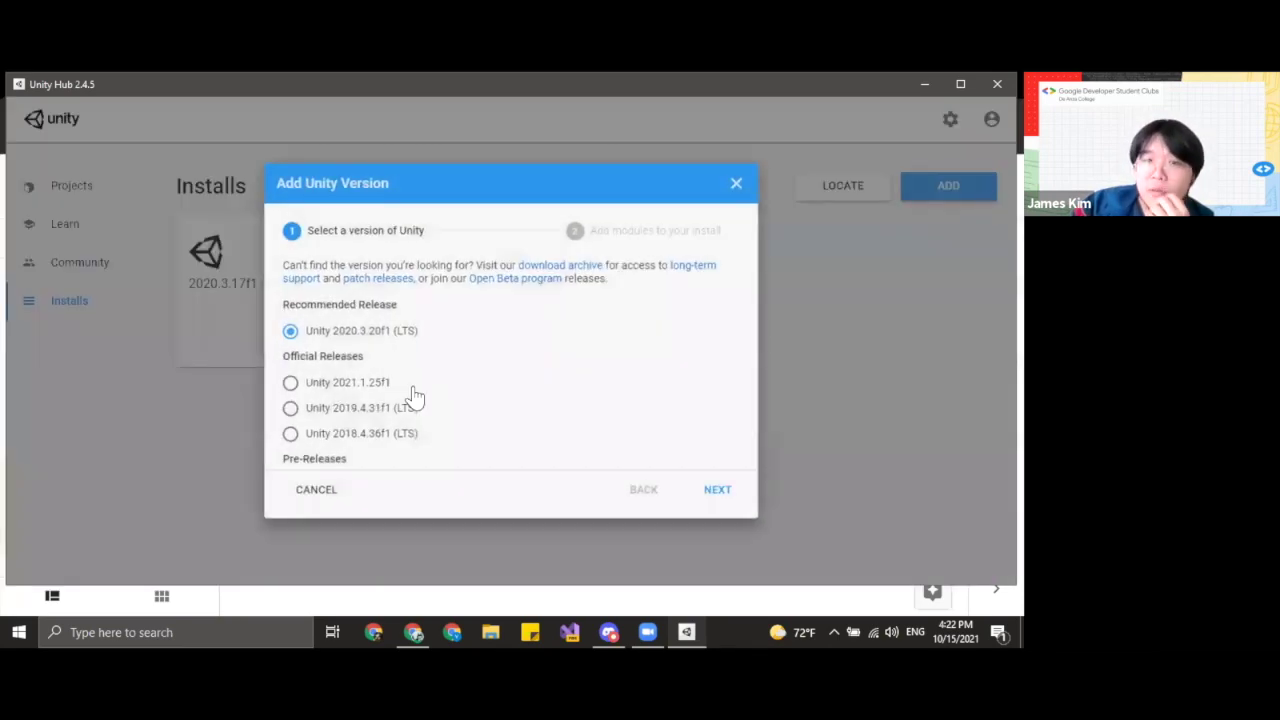
- Compare 2021.1.25f1, 2019.4.31f1 and 2018.4.36f1, settle on 2018.4.36f1 (LTS), and go to modules
{"action": "scroll", "coordinate": [410, 395], "scroll_direction": "down", "scroll_amount": 1}
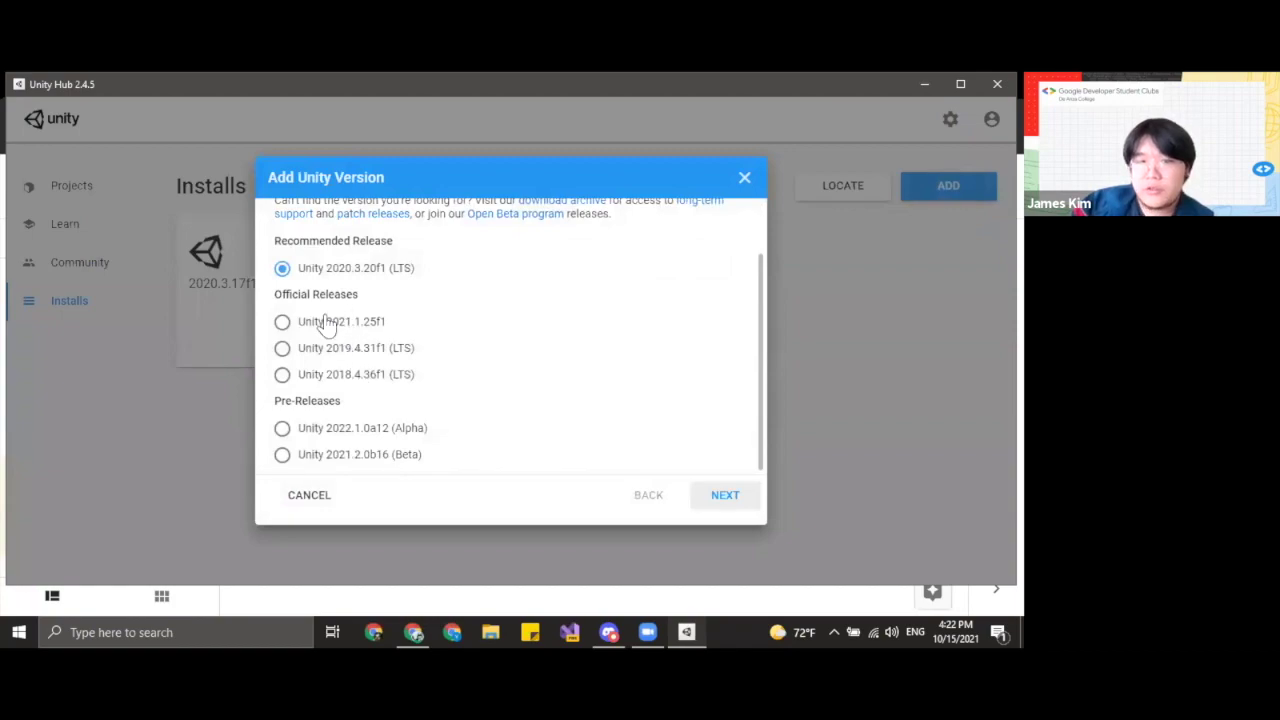
{"action": "left_click", "coordinate": [326, 322]}
{"action": "left_click", "coordinate": [330, 349]}
{"action": "left_click", "coordinate": [330, 322]}
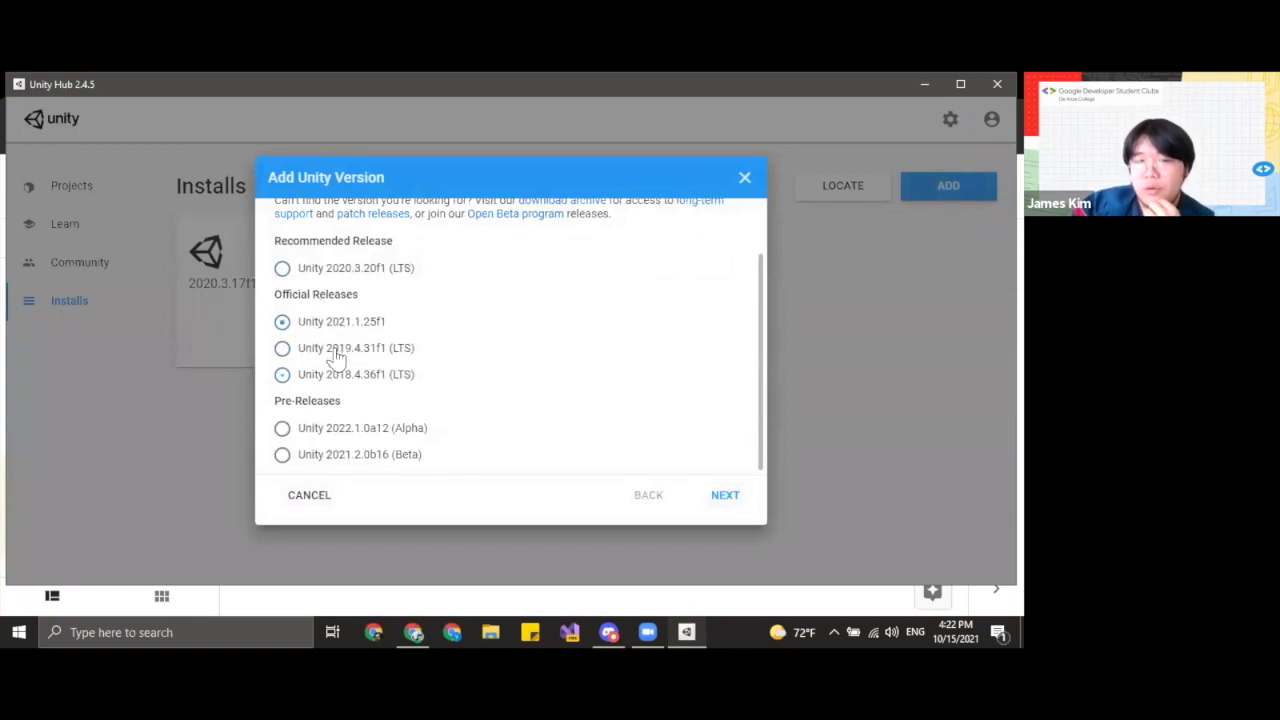
{"action": "left_click", "coordinate": [337, 352]}
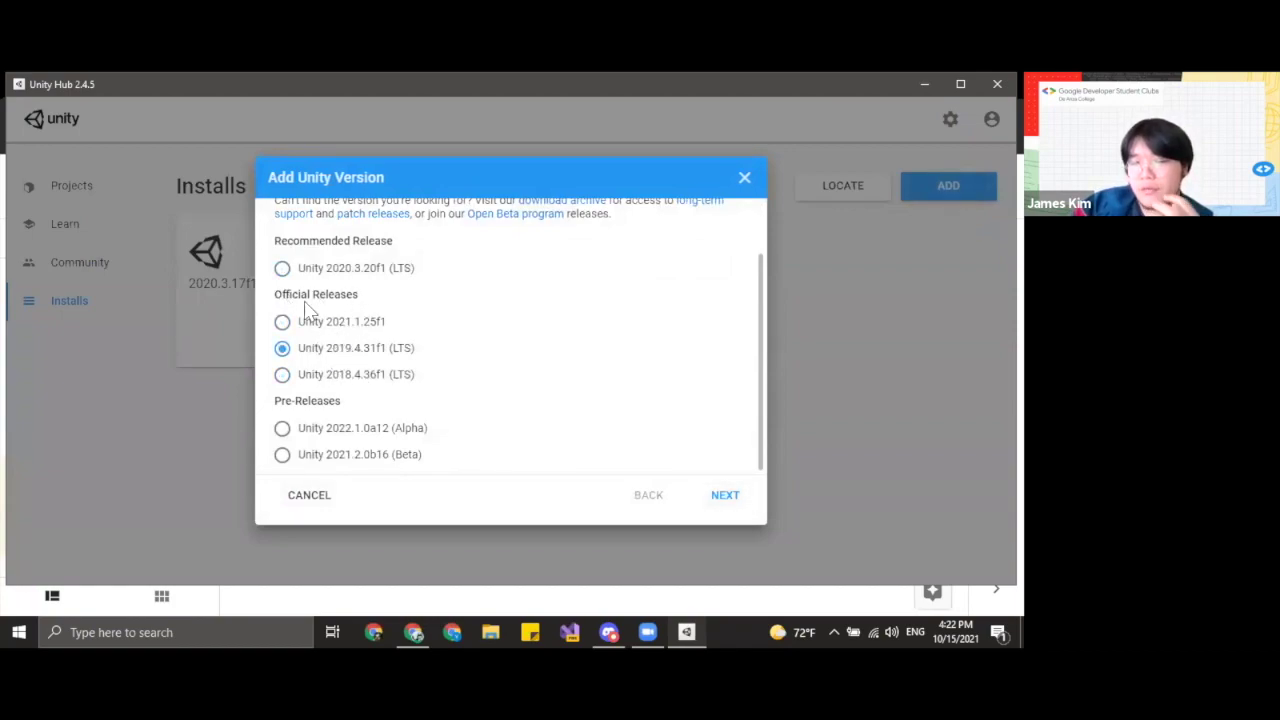
{"action": "left_click", "coordinate": [370, 378]}
{"action": "left_click", "coordinate": [363, 328]}
{"action": "left_click", "coordinate": [373, 379]}
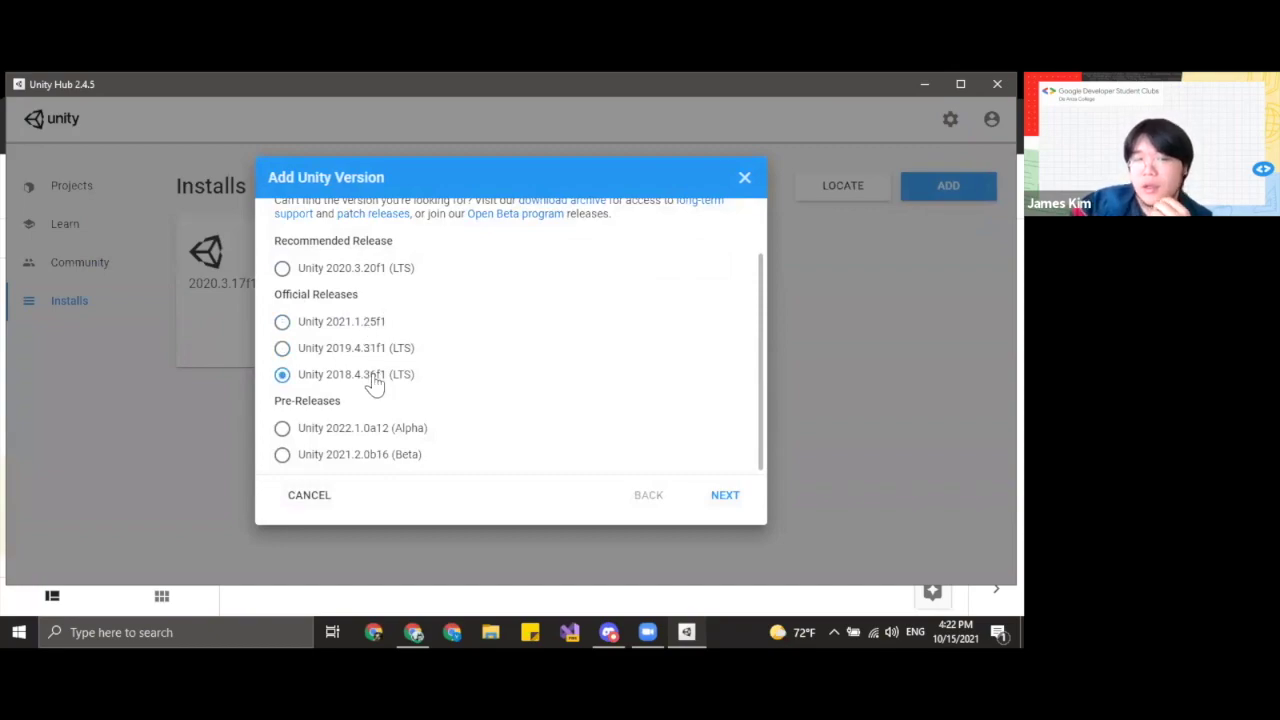
{"action": "left_click", "coordinate": [360, 350]}
{"action": "left_click", "coordinate": [366, 378]}
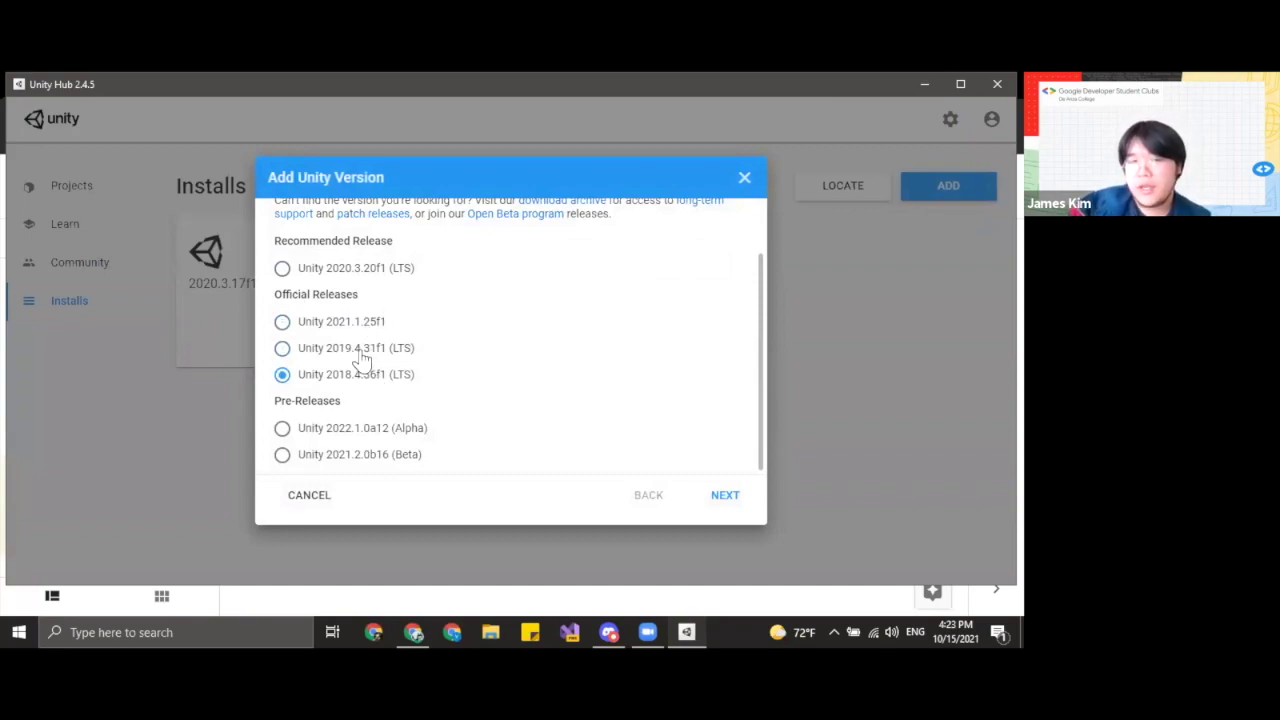
{"action": "left_click", "coordinate": [360, 352]}
{"action": "left_click", "coordinate": [362, 380]}
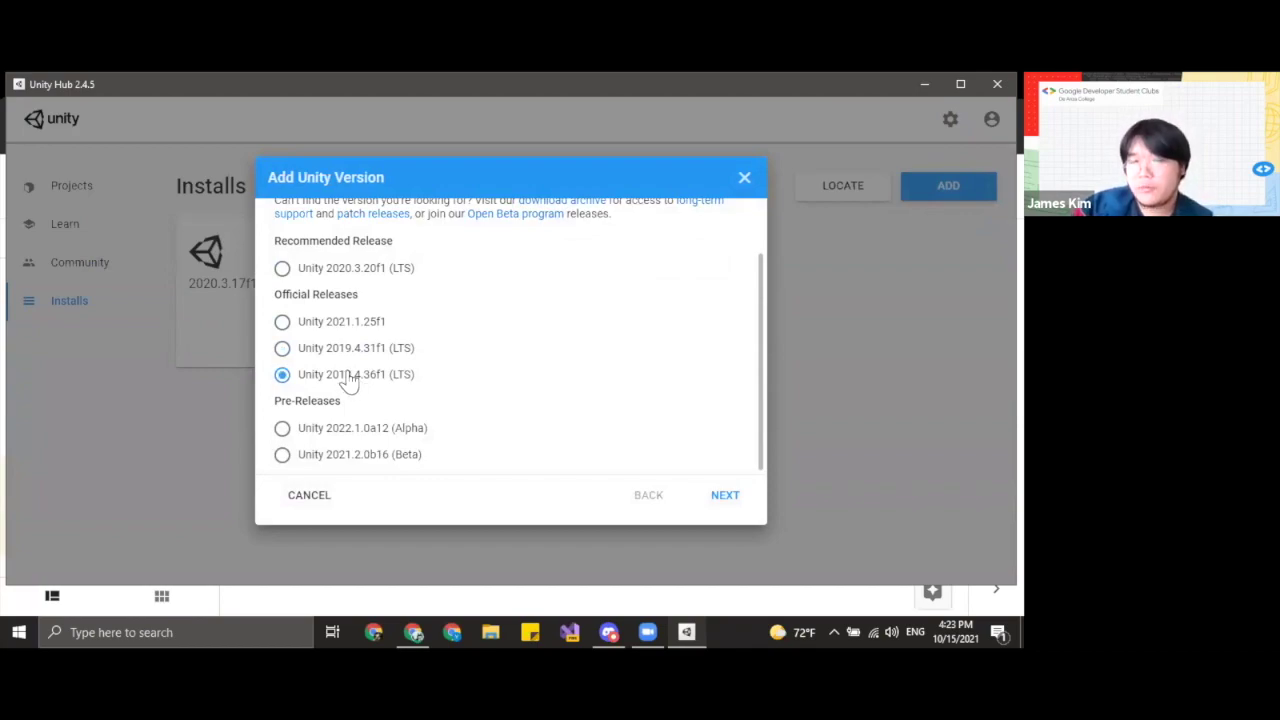
{"action": "left_click", "coordinate": [366, 352]}
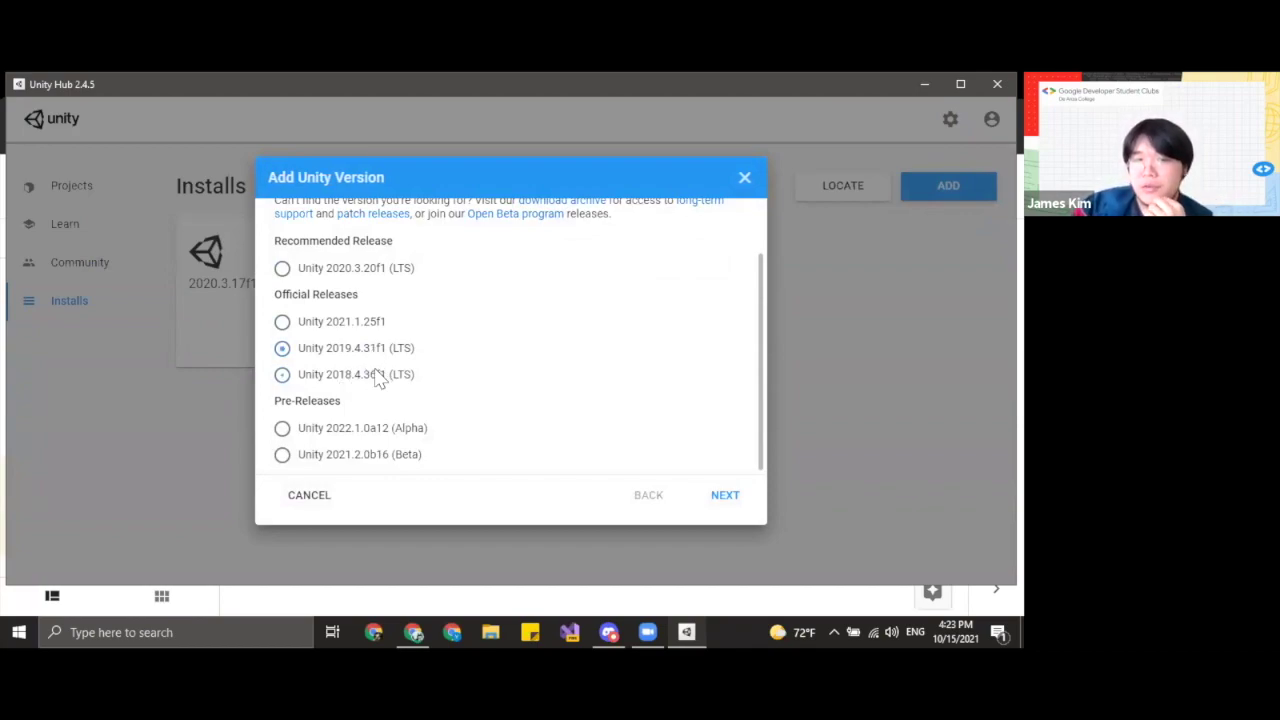
{"action": "left_click", "coordinate": [376, 376]}
{"action": "left_click", "coordinate": [368, 350]}
{"action": "left_click", "coordinate": [372, 375]}
{"action": "left_click", "coordinate": [372, 350]}
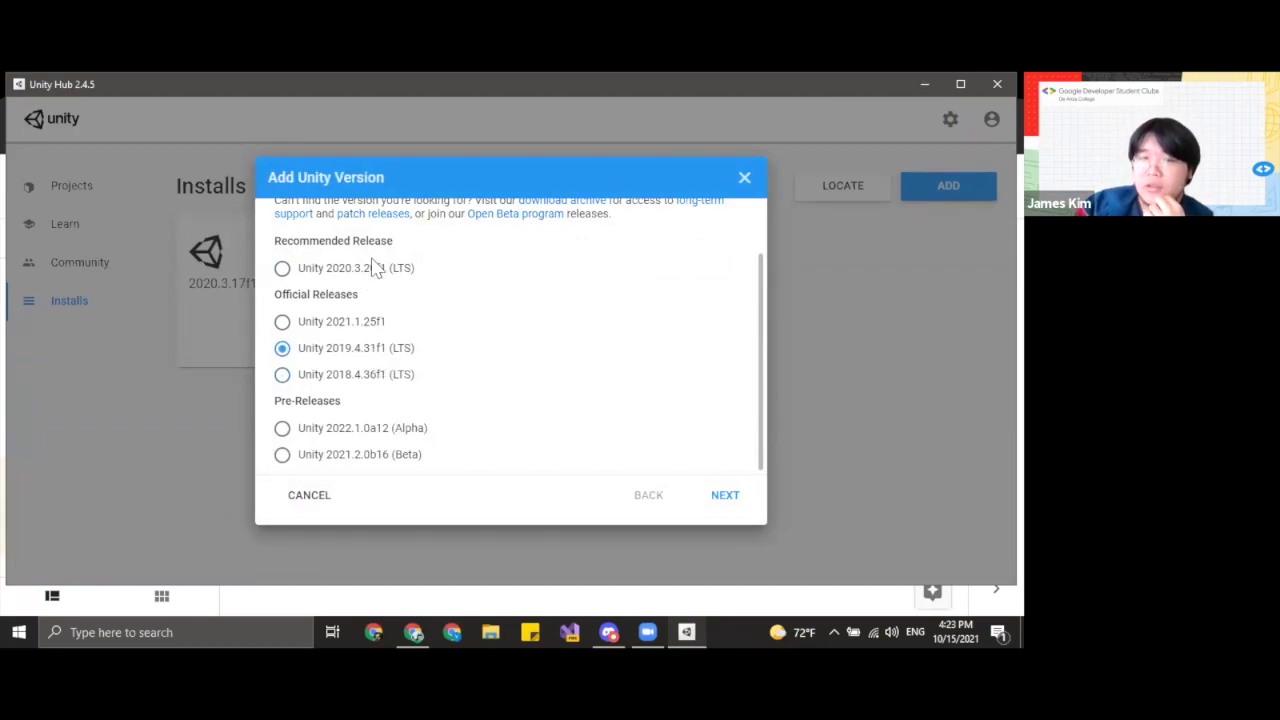
{"action": "left_click", "coordinate": [366, 328]}
{"action": "left_click", "coordinate": [400, 354]}
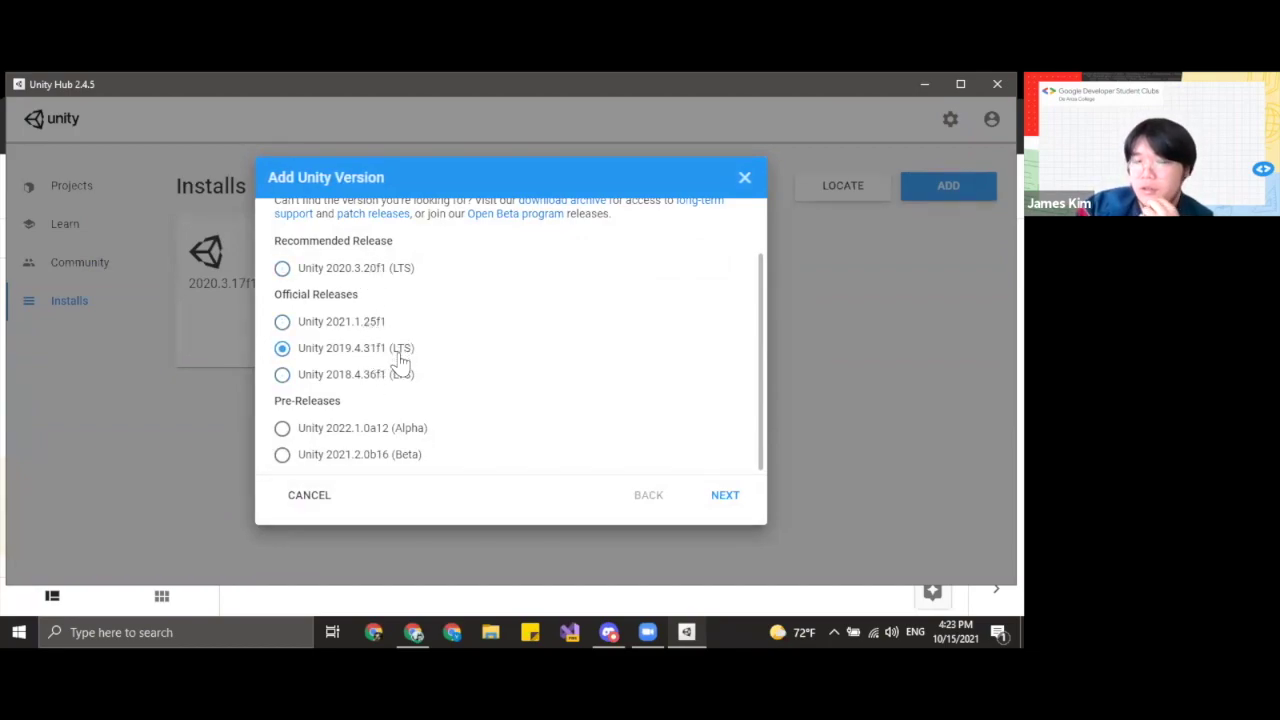
{"action": "left_click", "coordinate": [388, 376]}
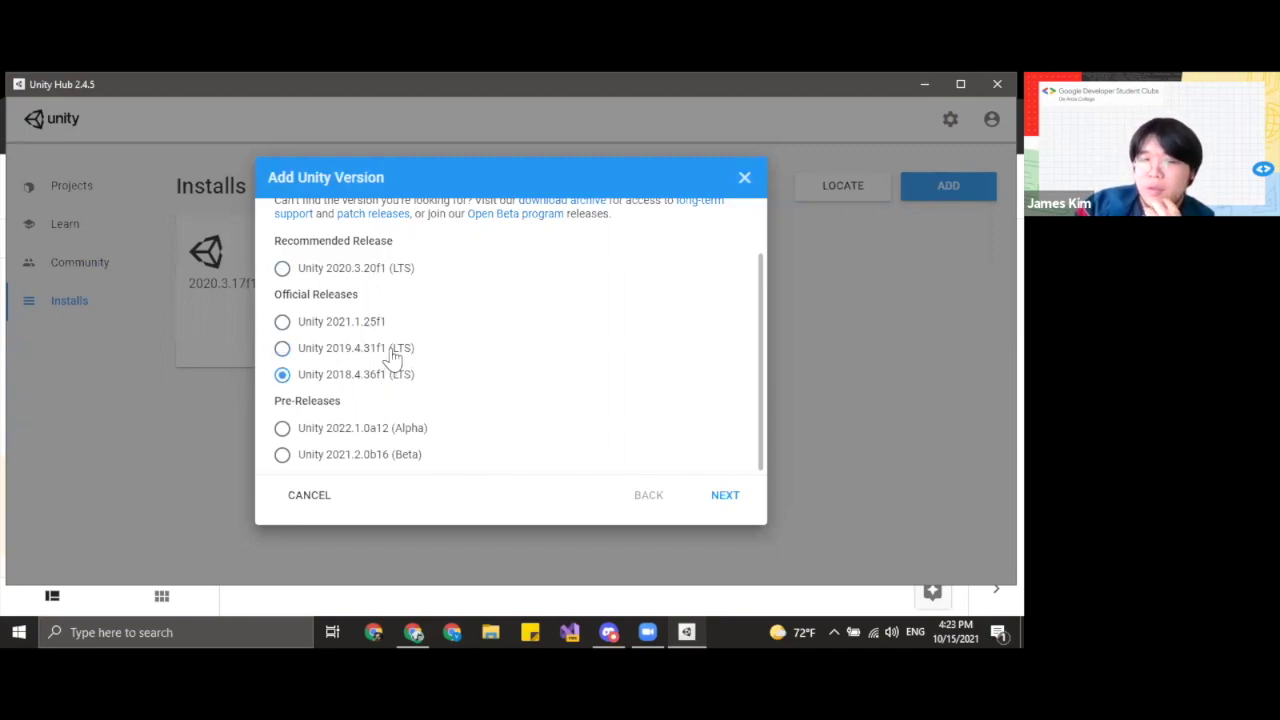
{"action": "left_click", "coordinate": [392, 350]}
{"action": "left_click", "coordinate": [384, 376]}
{"action": "left_click", "coordinate": [384, 352]}
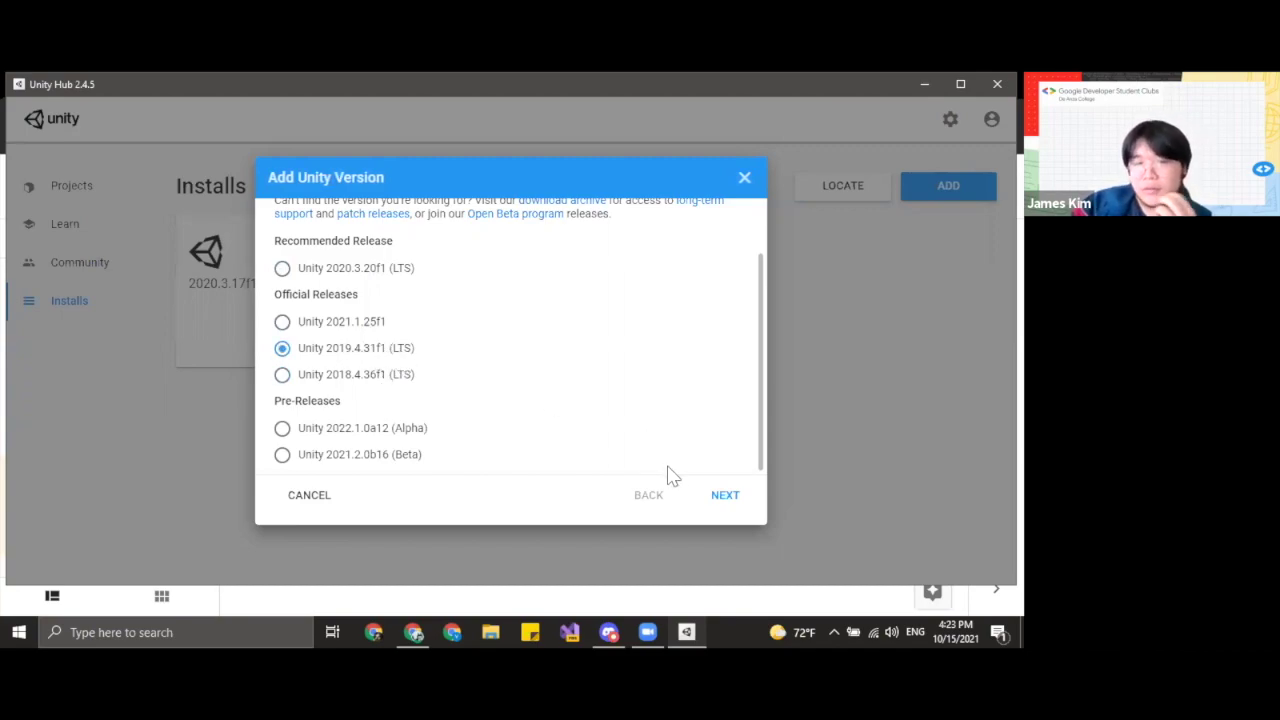
{"action": "left_click", "coordinate": [388, 379]}
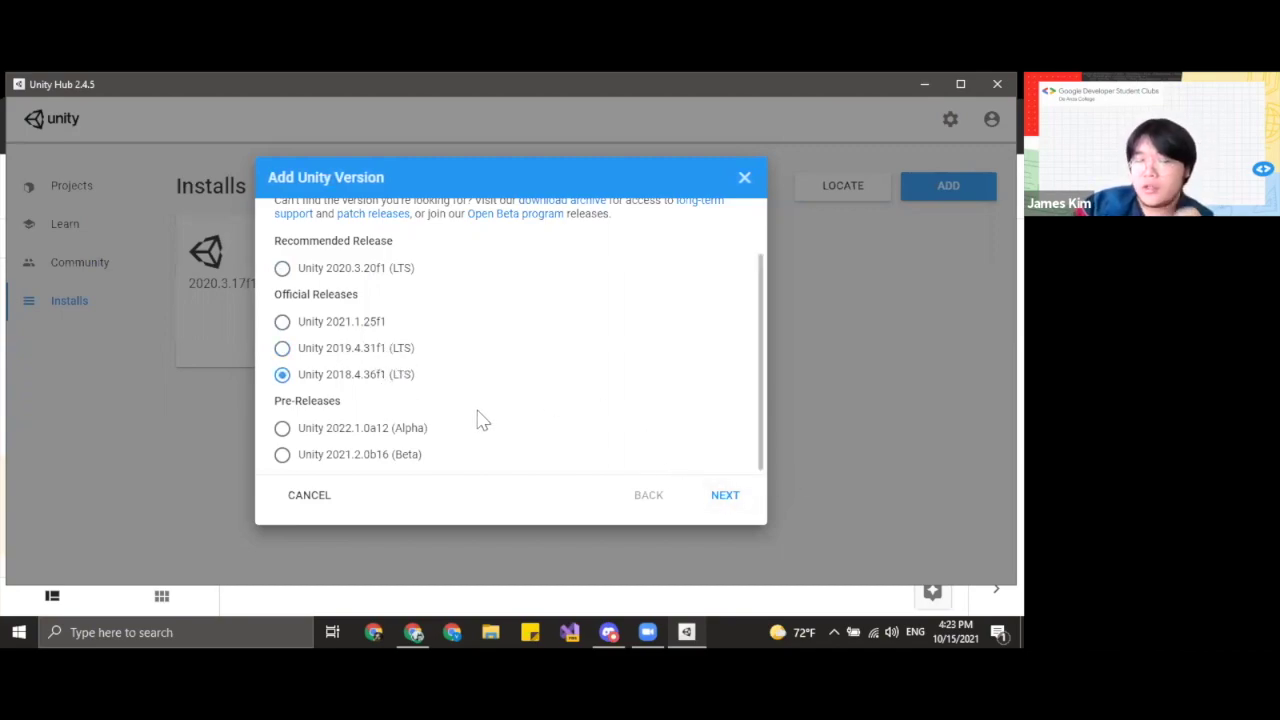
{"action": "left_click", "coordinate": [728, 496]}
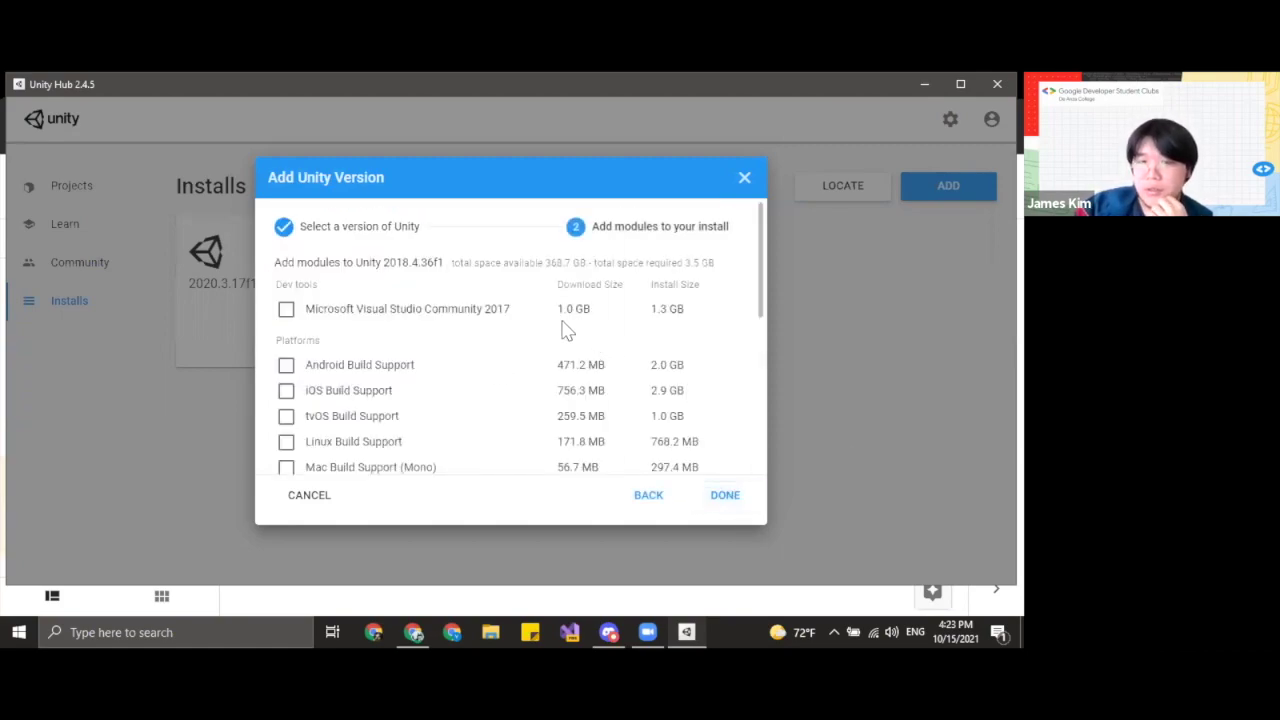
- Leave Visual Studio Community 2017 out of the module selection
{"action": "scroll", "coordinate": [557, 320], "scroll_direction": "down", "scroll_amount": 1}
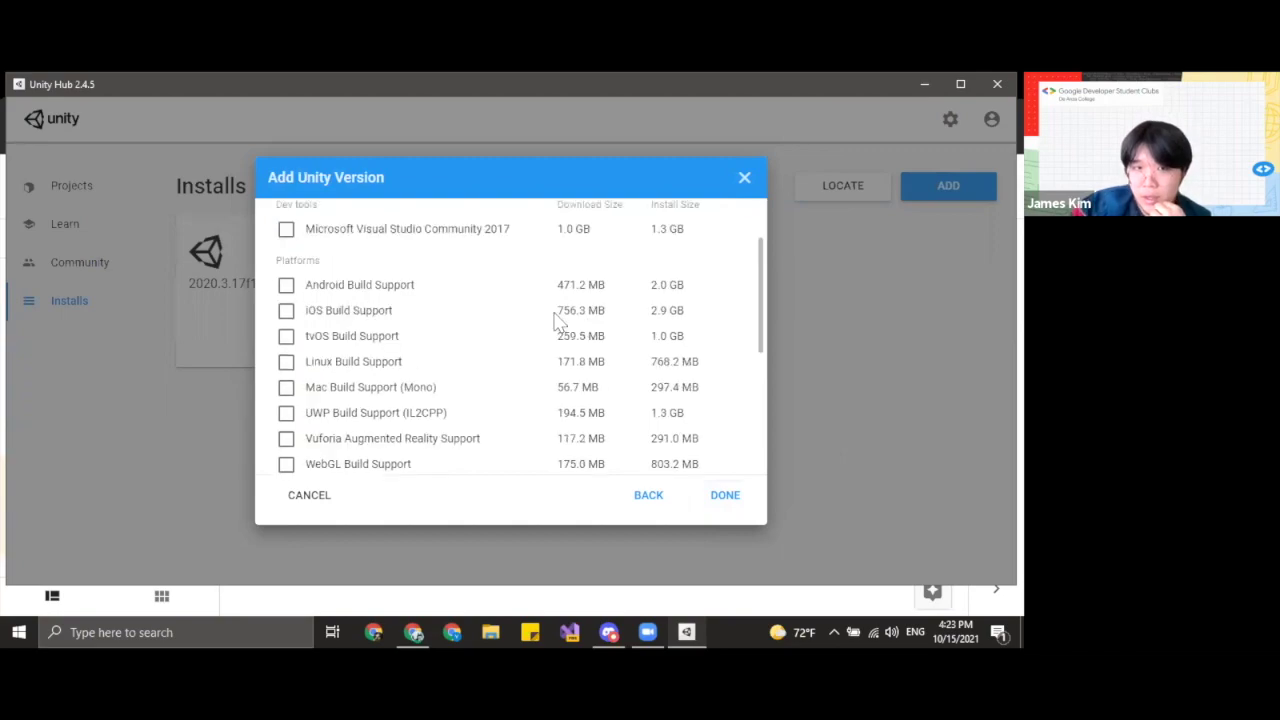
{"action": "scroll", "coordinate": [492, 320], "scroll_direction": "up", "scroll_amount": 1}
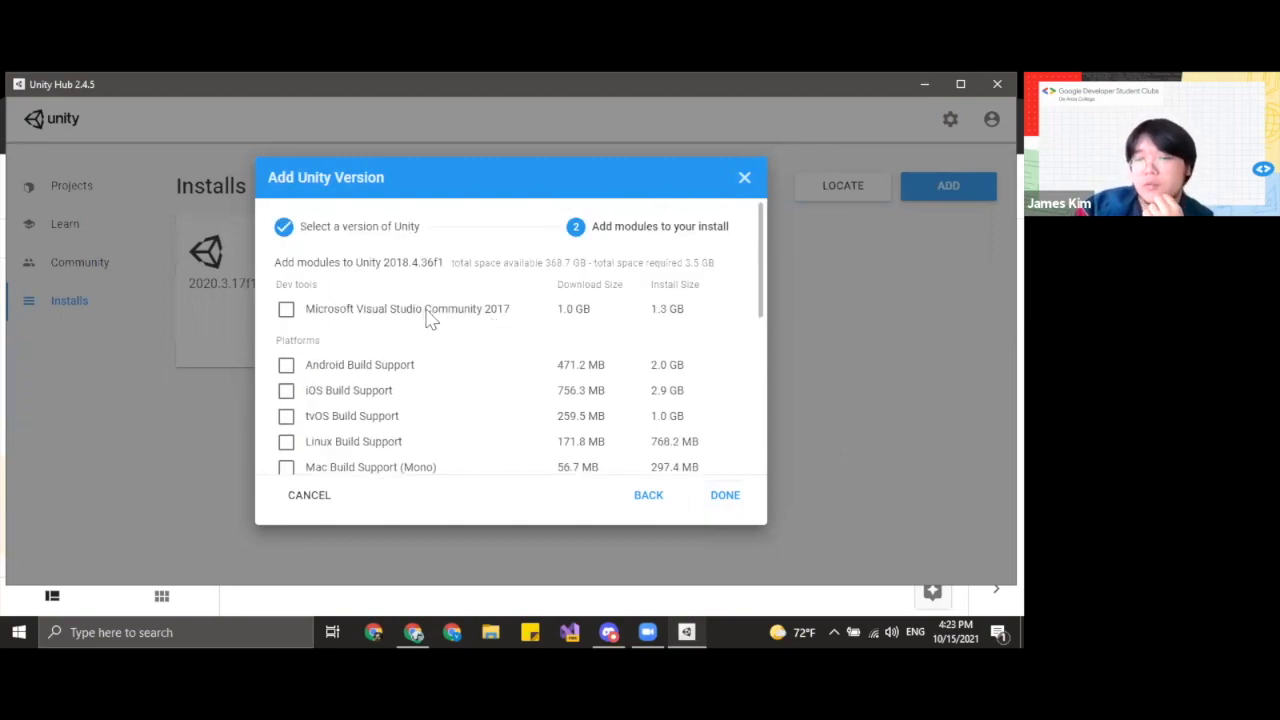
{"action": "left_click", "coordinate": [286, 310]}
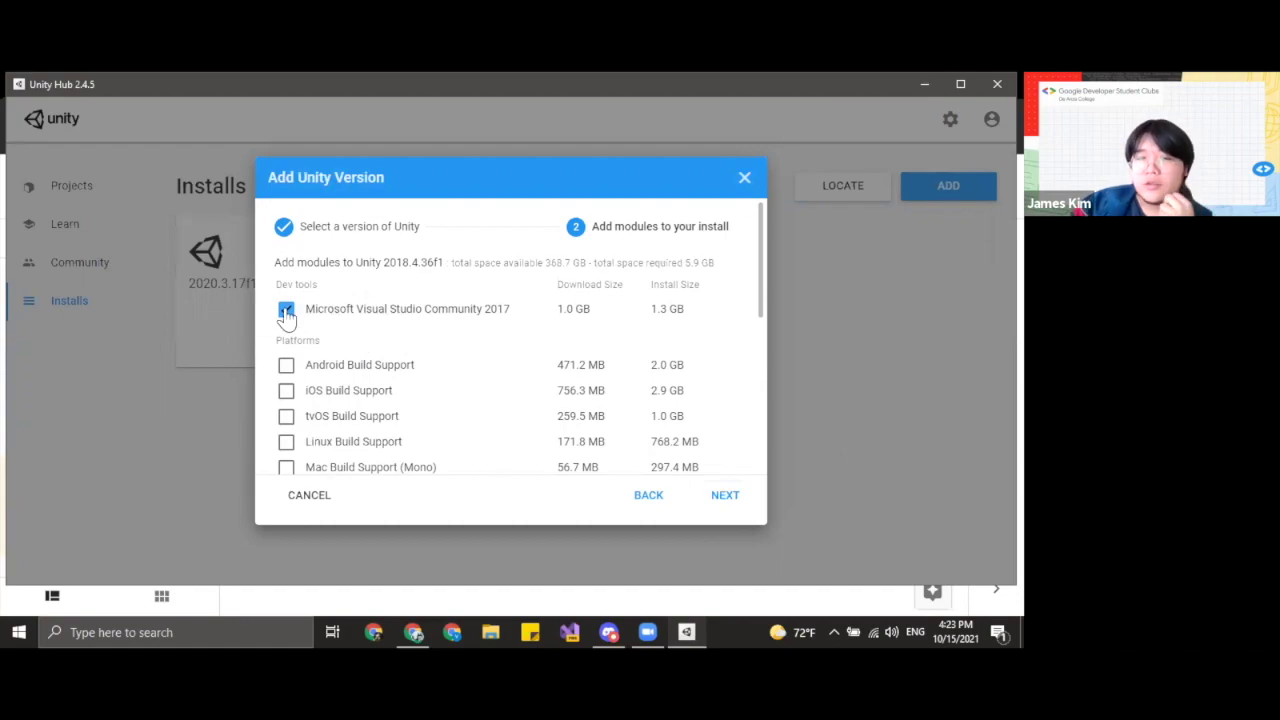
{"action": "left_click", "coordinate": [286, 313]}
{"action": "left_click", "coordinate": [286, 313]}
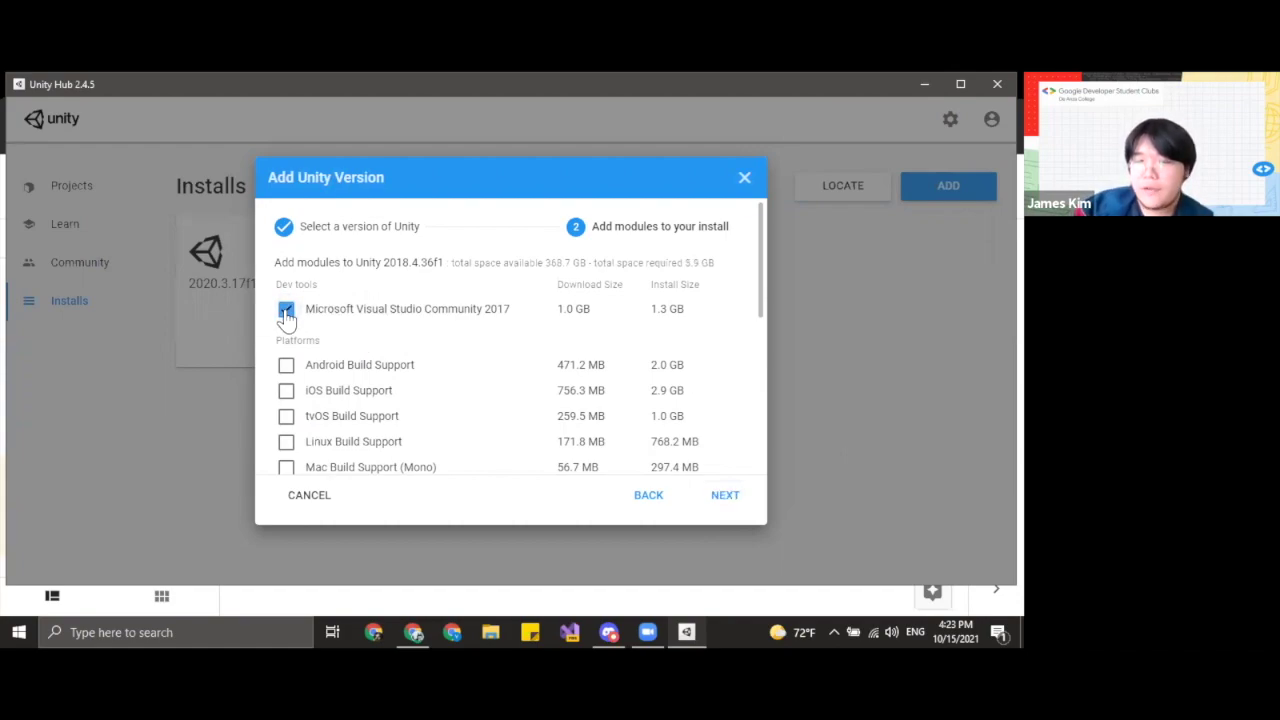
{"action": "left_click", "coordinate": [286, 313]}
- Add the Windows Build Support (IL2CPP) and WebGL Build Support modules
{"action": "scroll", "coordinate": [491, 371], "scroll_direction": "down", "scroll_amount": 3}
{"action": "scroll", "coordinate": [465, 368], "scroll_direction": "up", "scroll_amount": 2}
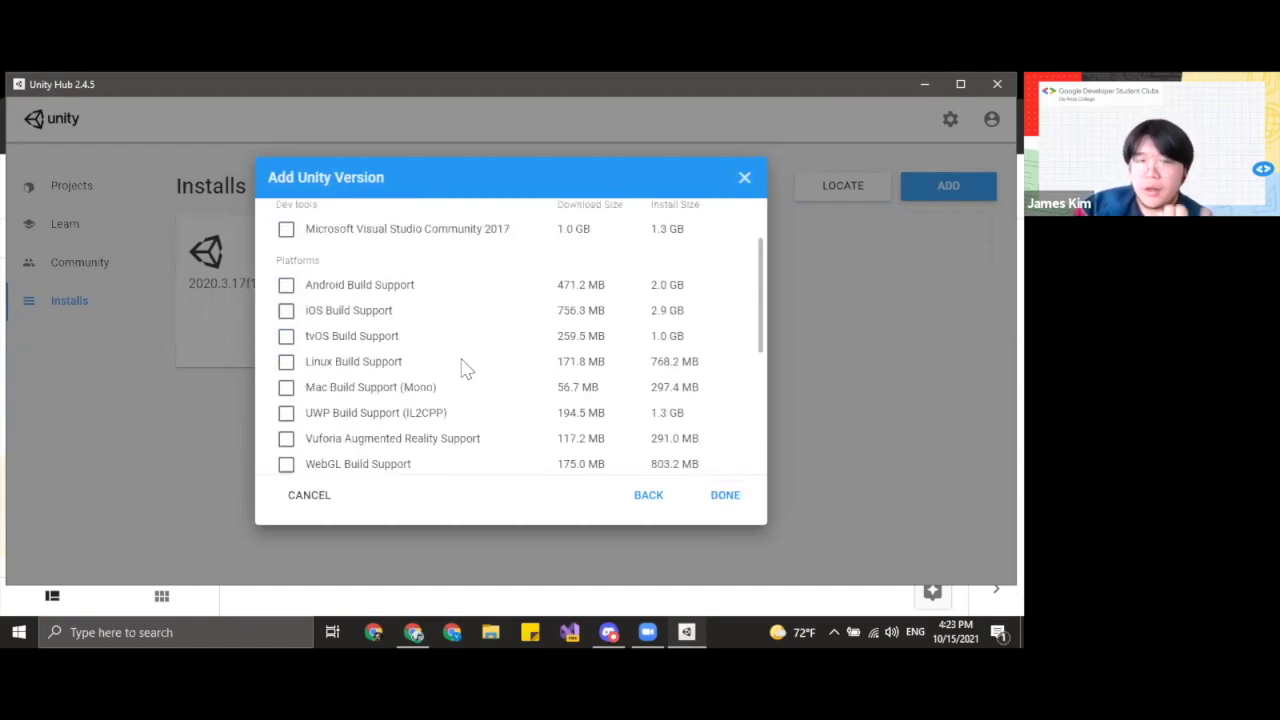
{"action": "scroll", "coordinate": [463, 368], "scroll_direction": "down", "scroll_amount": 1}
{"action": "scroll", "coordinate": [466, 369], "scroll_direction": "up", "scroll_amount": 1}
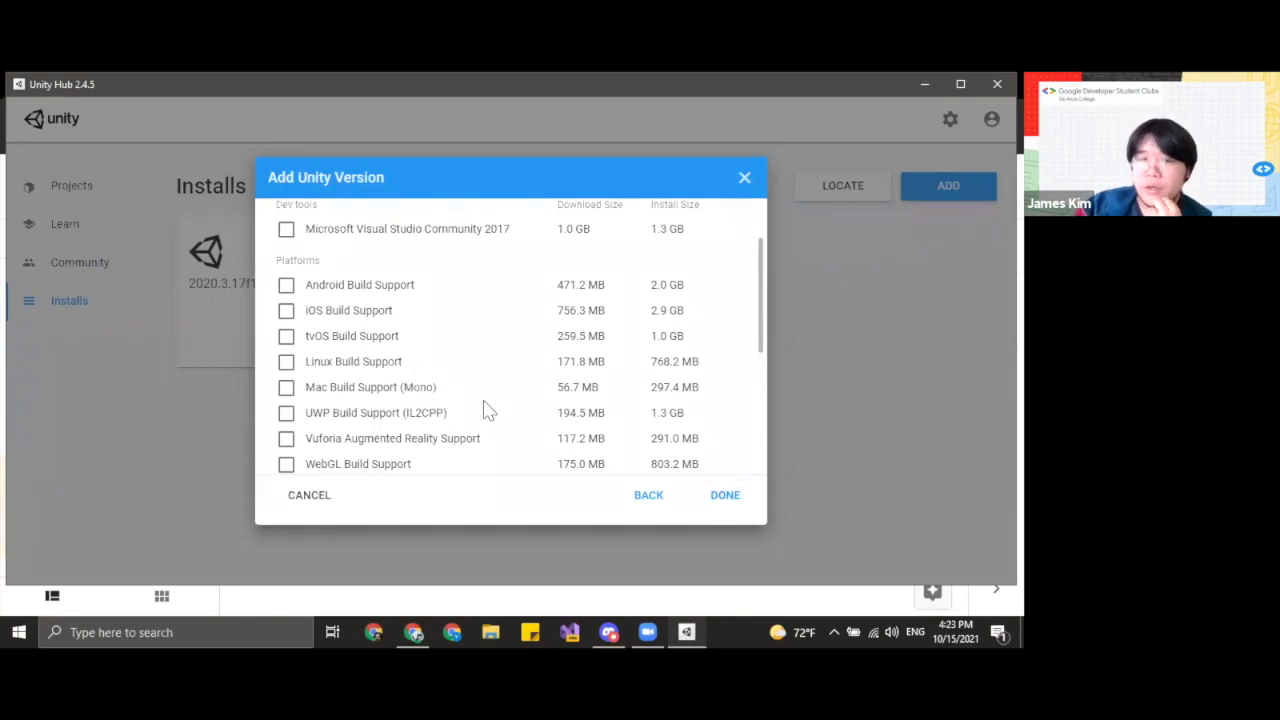
{"action": "scroll", "coordinate": [488, 410], "scroll_direction": "down", "scroll_amount": 1}
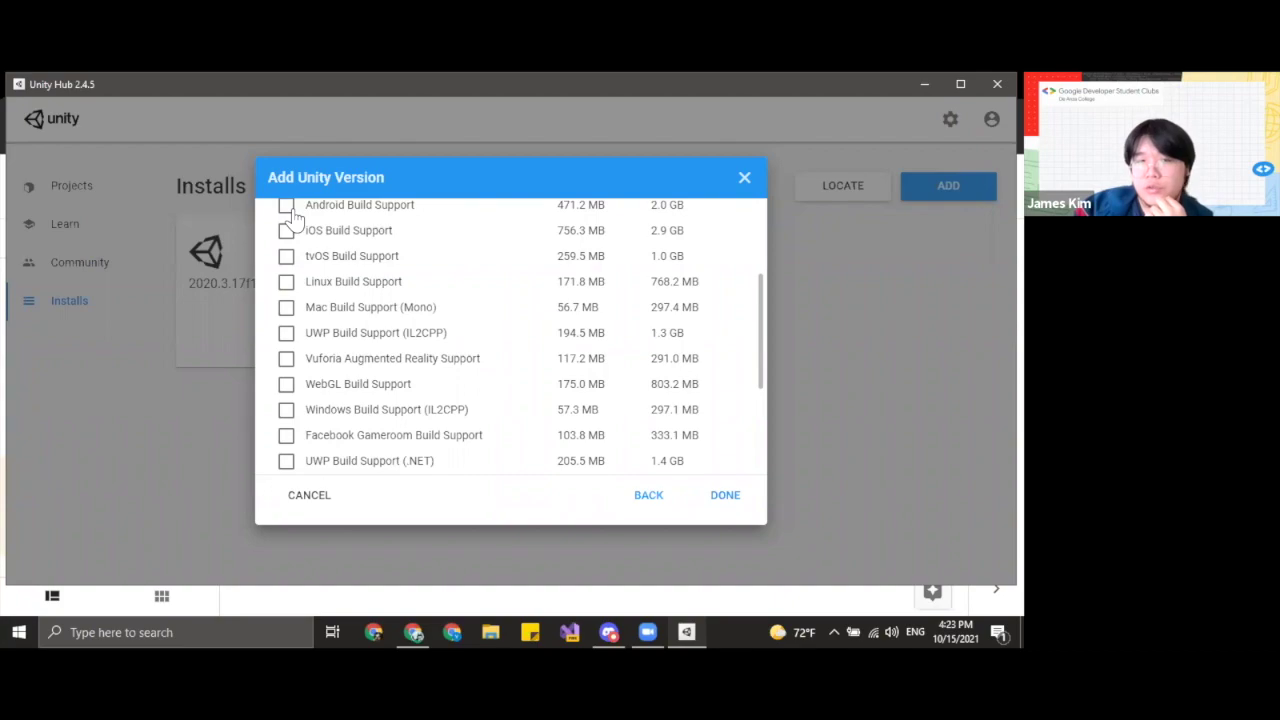
{"action": "scroll", "coordinate": [325, 440], "scroll_direction": "down", "scroll_amount": 1}
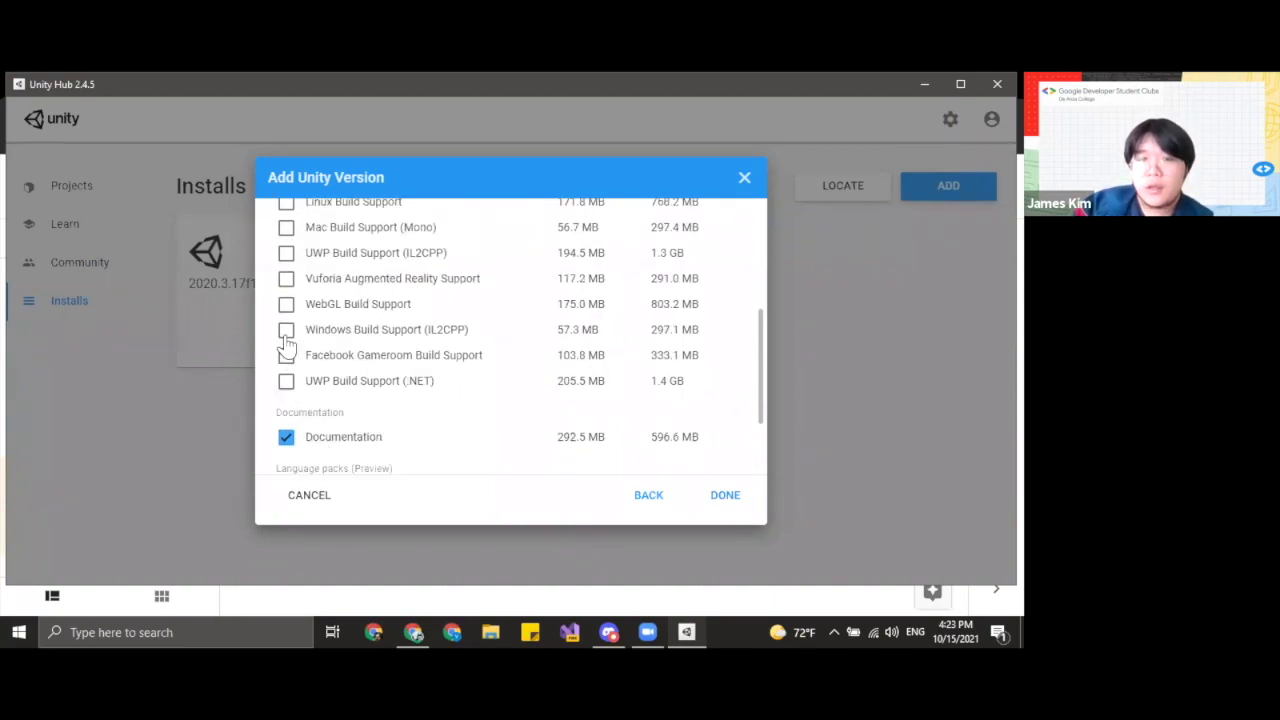
{"action": "left_click", "coordinate": [286, 330]}
{"action": "scroll", "coordinate": [310, 410], "scroll_direction": "up", "scroll_amount": 1}
{"action": "left_click", "coordinate": [286, 384]}
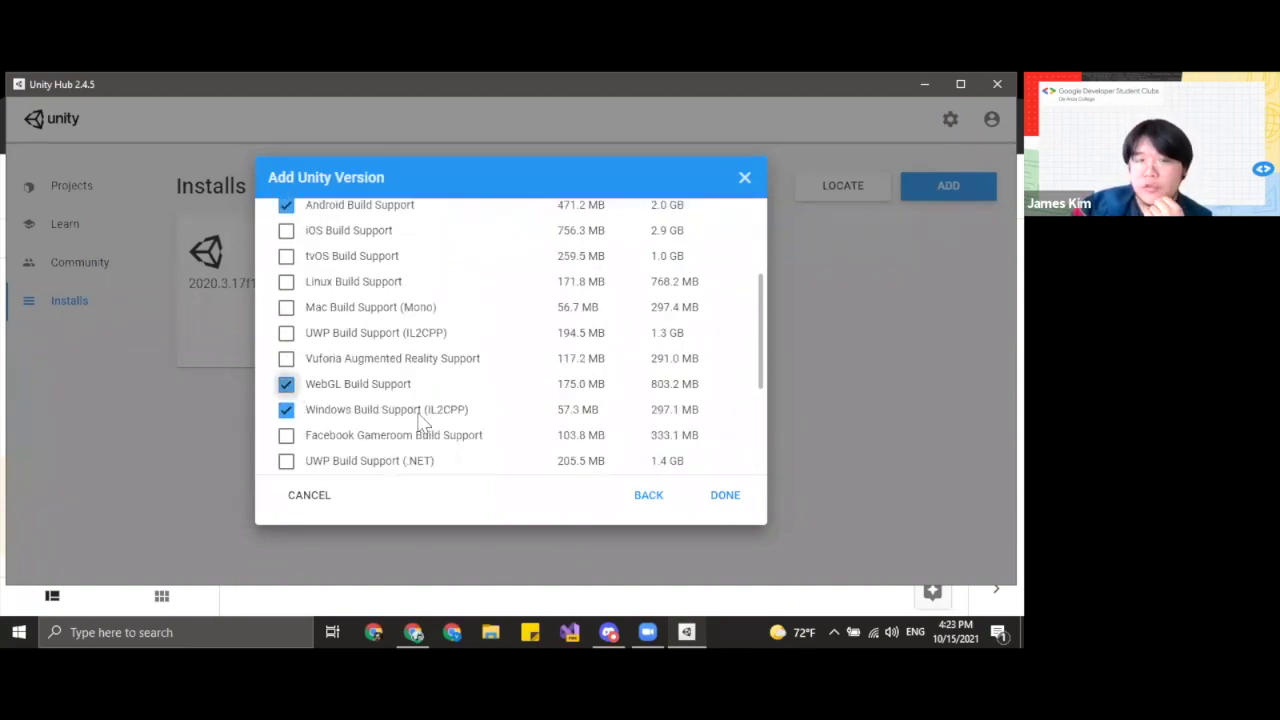
{"action": "left_click_drag", "start_coordinate": [763, 365], "coordinate": [763, 355]}
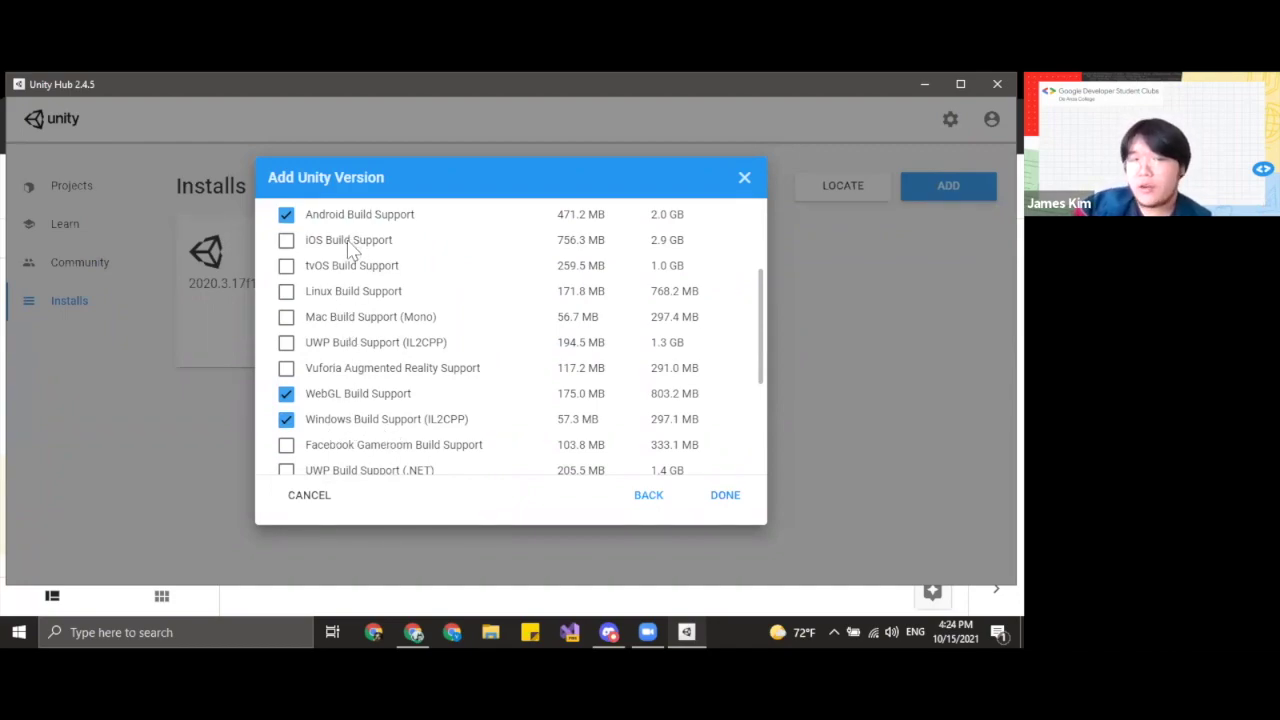
- Tick iOS Build Support and Mac Build Support (Mono), then review the modules list
{"action": "left_click", "coordinate": [286, 240]}
{"action": "left_click", "coordinate": [286, 316]}
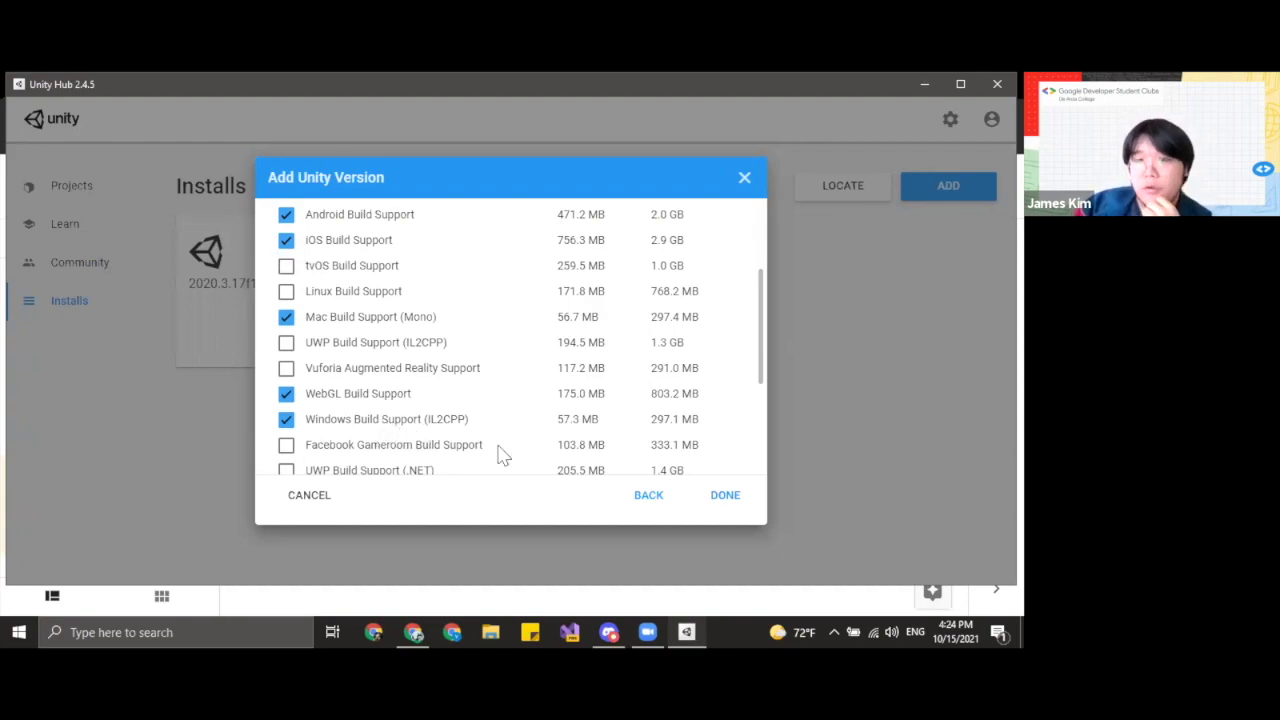
{"action": "scroll", "coordinate": [436, 410], "scroll_direction": "down", "scroll_amount": 3}
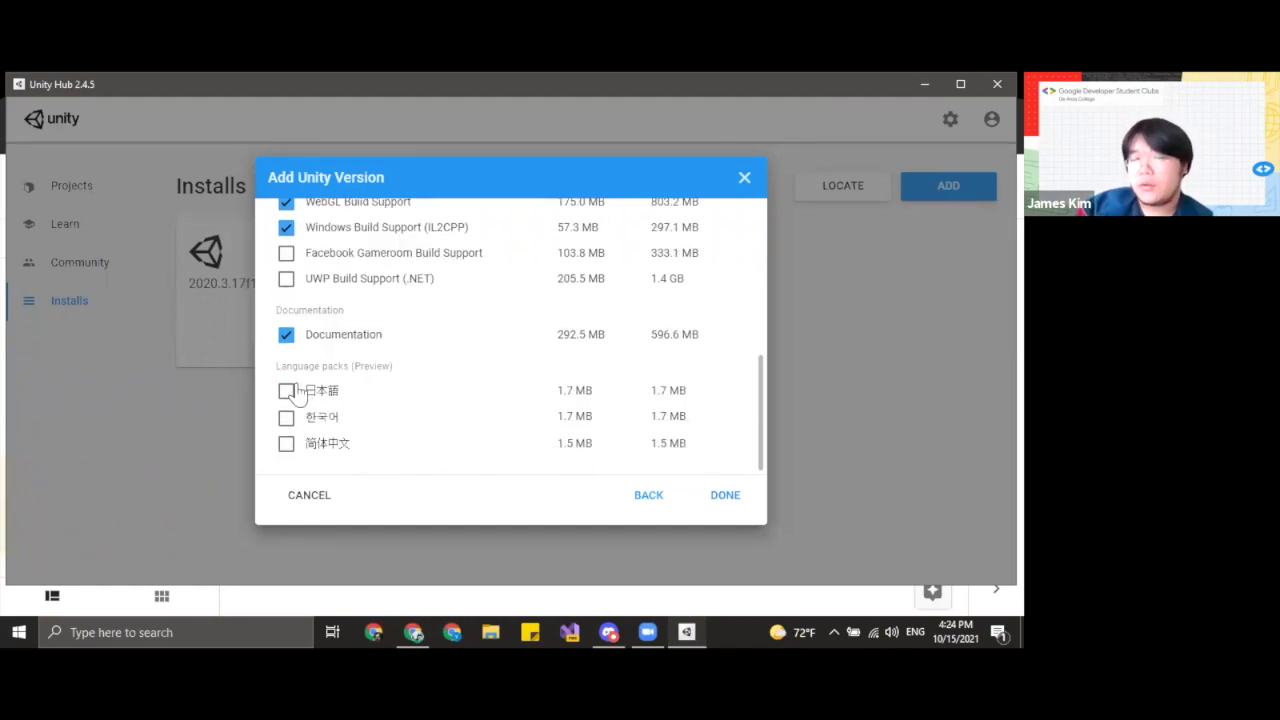
{"action": "scroll", "coordinate": [486, 405], "scroll_direction": "up", "scroll_amount": 5}
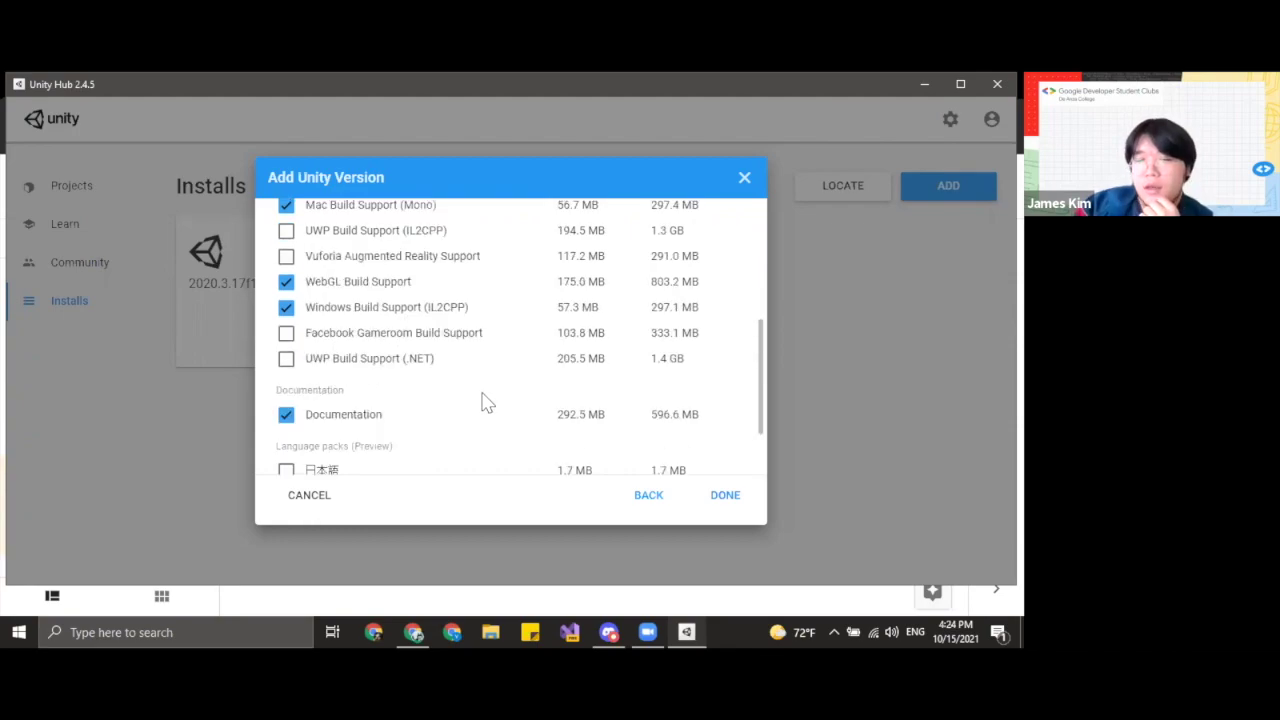
{"action": "scroll", "coordinate": [490, 415], "scroll_direction": "down", "scroll_amount": 5}
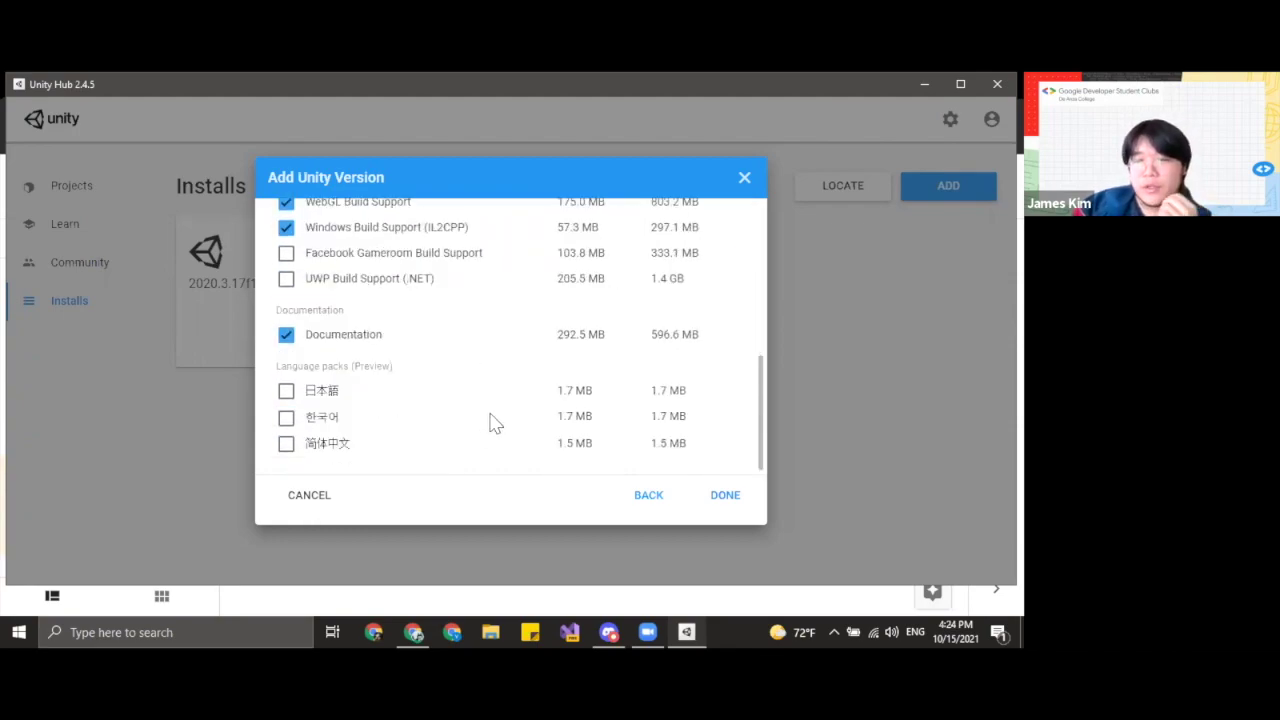
{"action": "scroll", "coordinate": [636, 416], "scroll_direction": "up", "scroll_amount": 3}
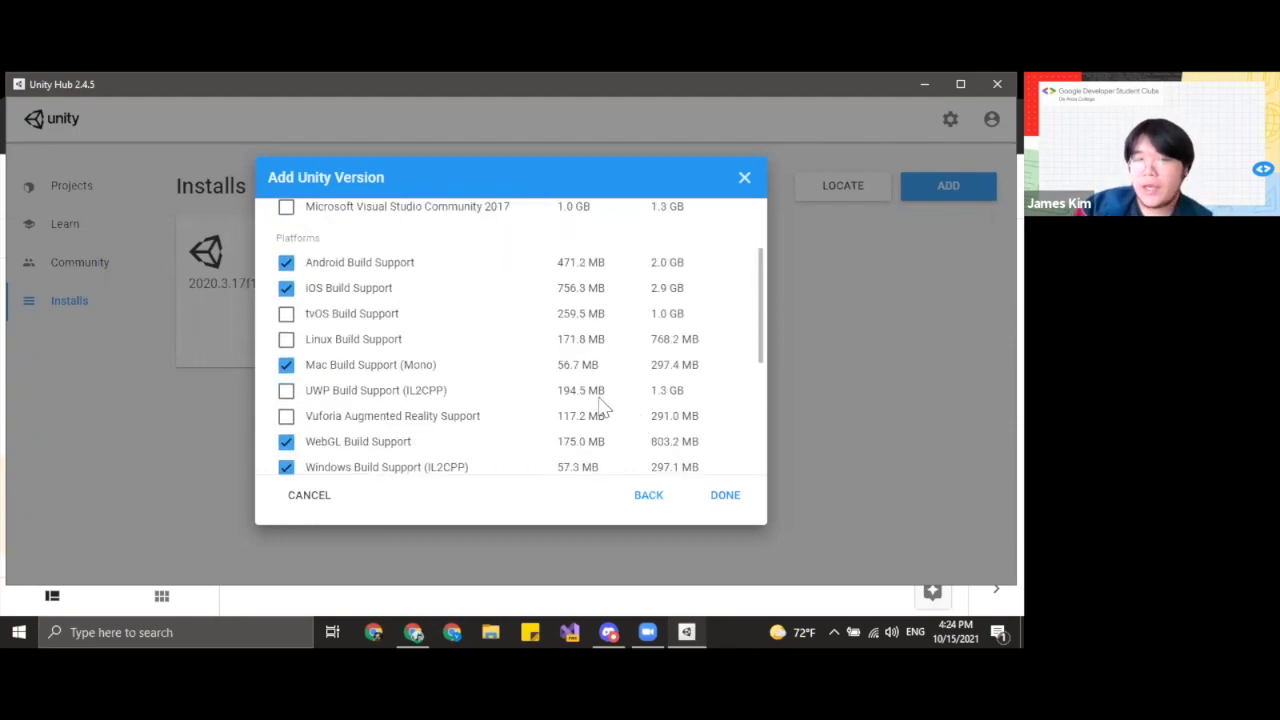
{"action": "scroll", "coordinate": [600, 400], "scroll_direction": "down", "scroll_amount": 1}
{"action": "scroll", "coordinate": [595, 404], "scroll_direction": "up", "scroll_amount": 1}
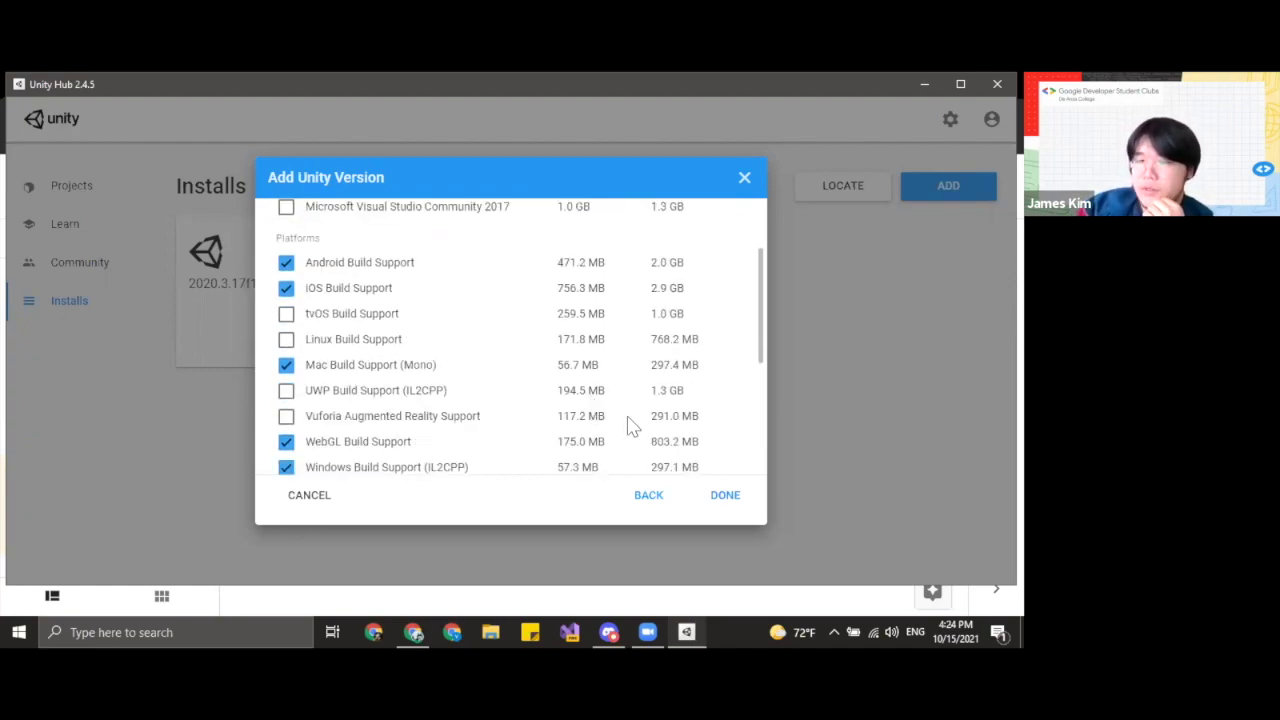
{"action": "scroll", "coordinate": [666, 410], "scroll_direction": "down", "scroll_amount": 1}
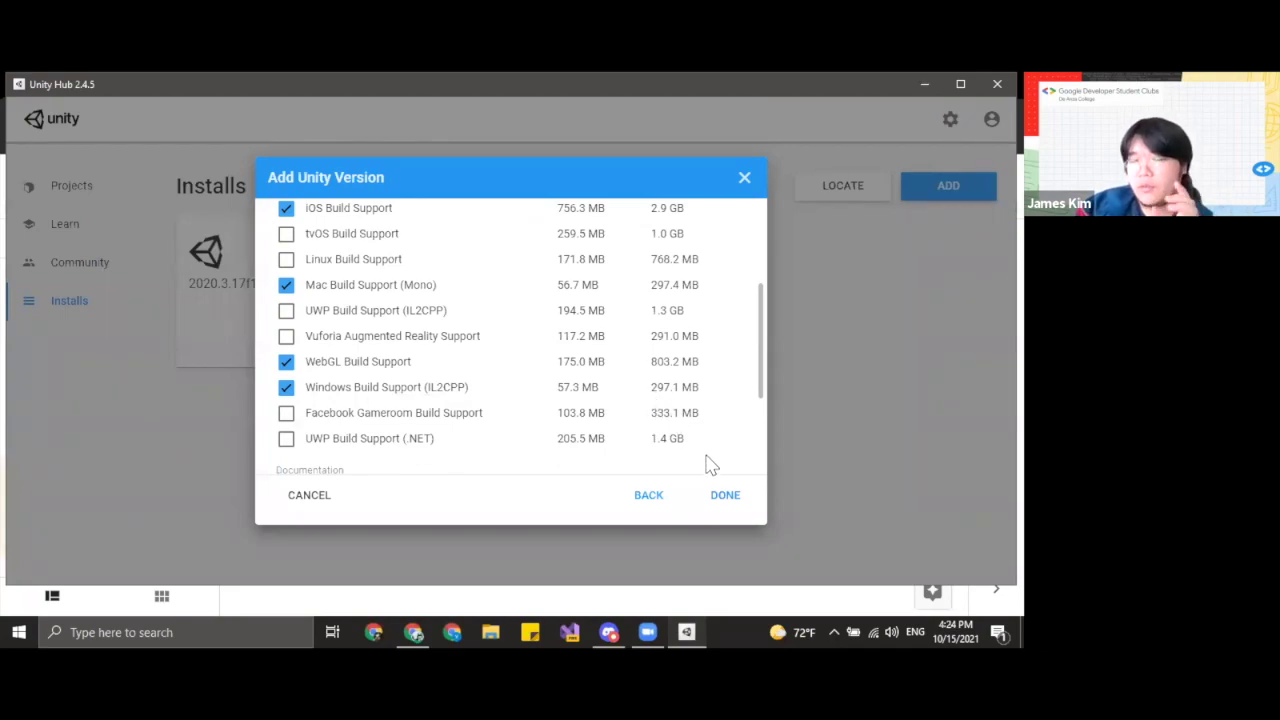
- Close the Add Unity Version window without installing and return to Projects
{"action": "left_click", "coordinate": [646, 506]}
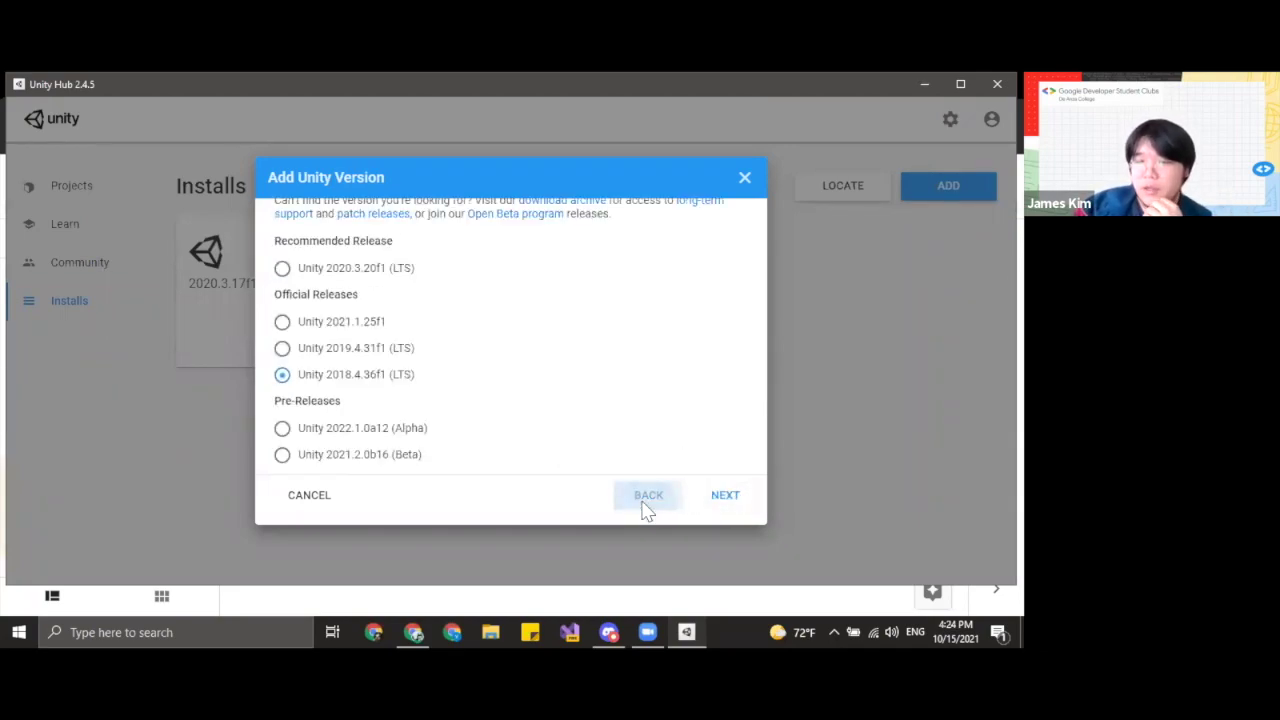
{"action": "left_click", "coordinate": [745, 178]}
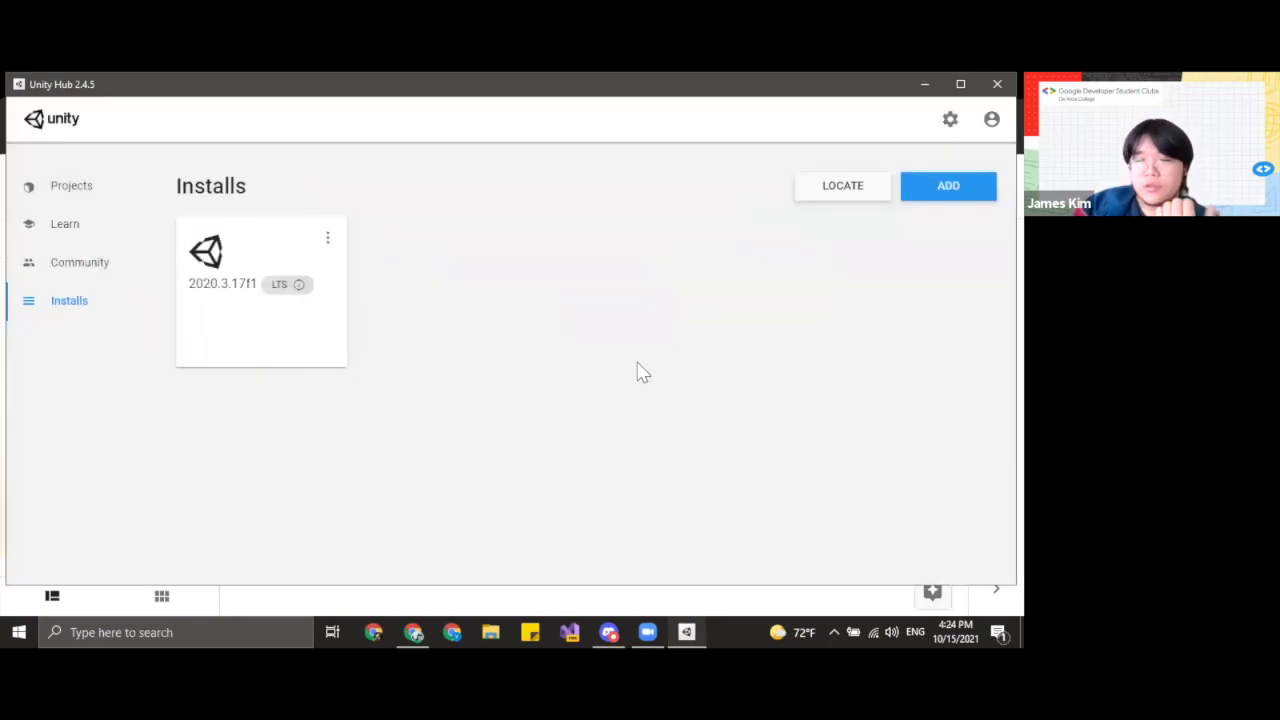
{"action": "left_click", "coordinate": [158, 193]}
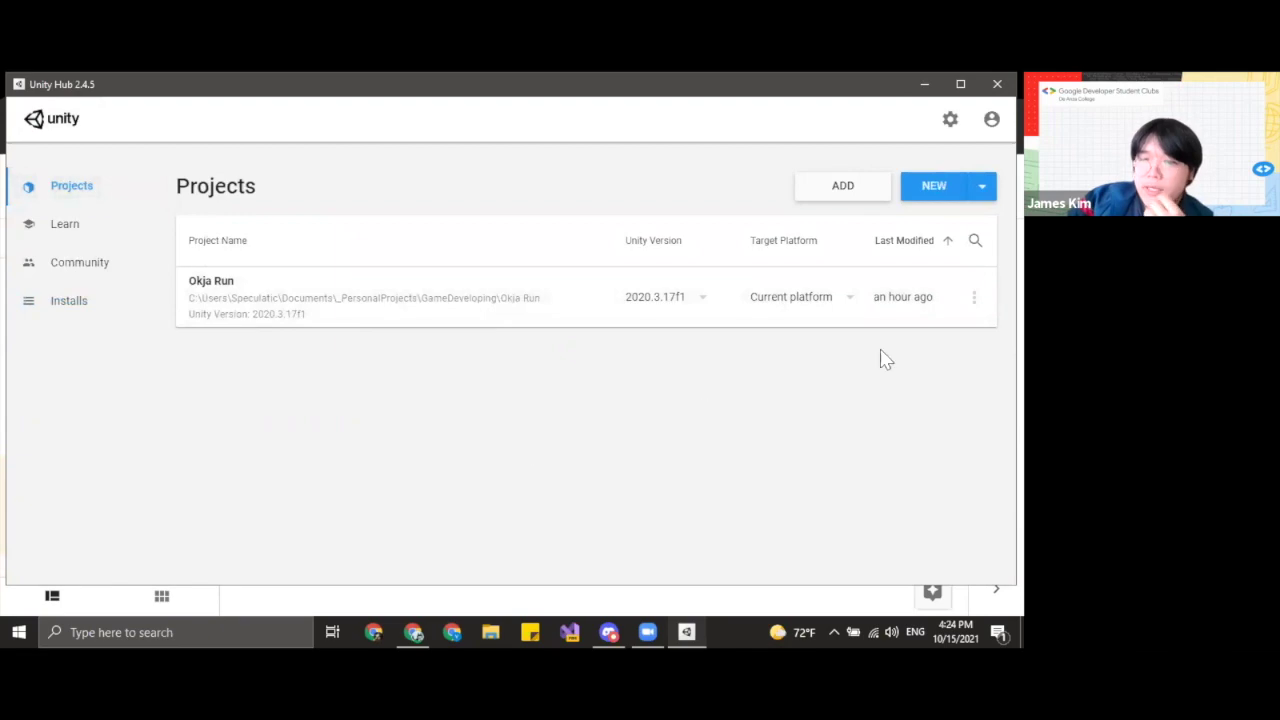
- Start a new 2020.3.17f1 project, compare the 2D and 3D templates, then cancel
{"action": "left_click", "coordinate": [935, 190]}
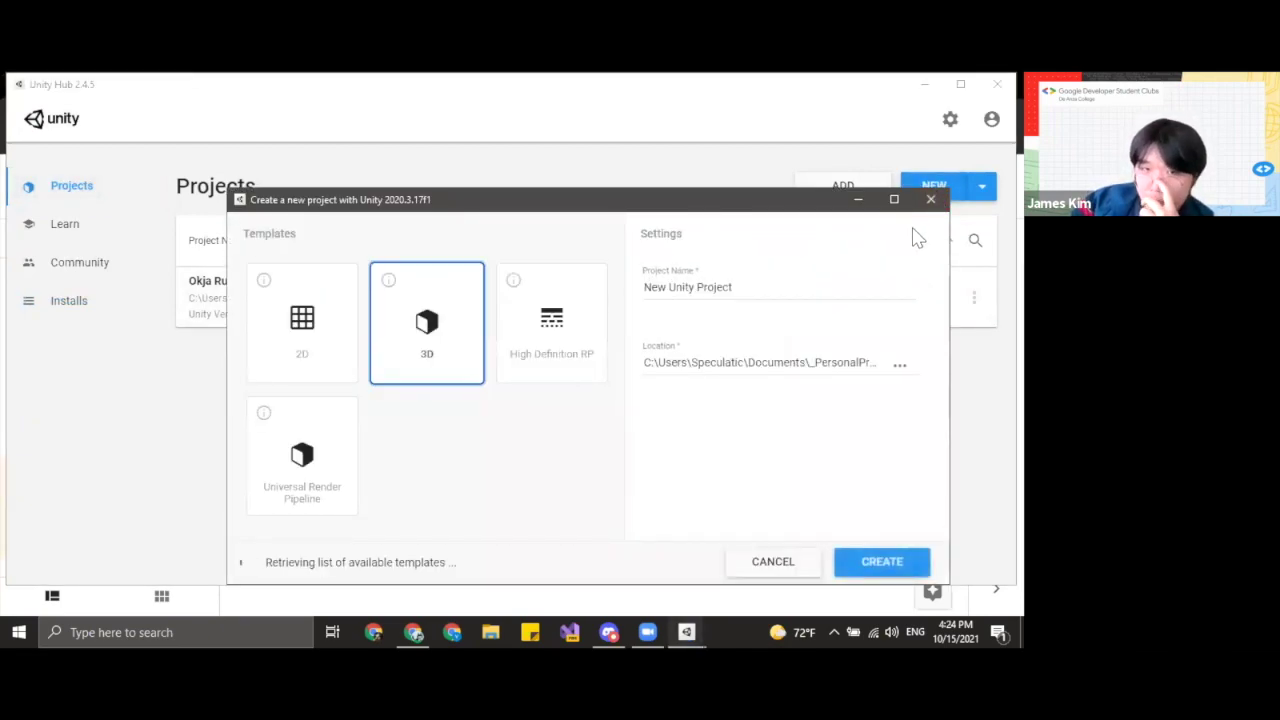
{"action": "left_click", "coordinate": [352, 338]}
{"action": "left_click", "coordinate": [457, 354]}
{"action": "left_click", "coordinate": [320, 351]}
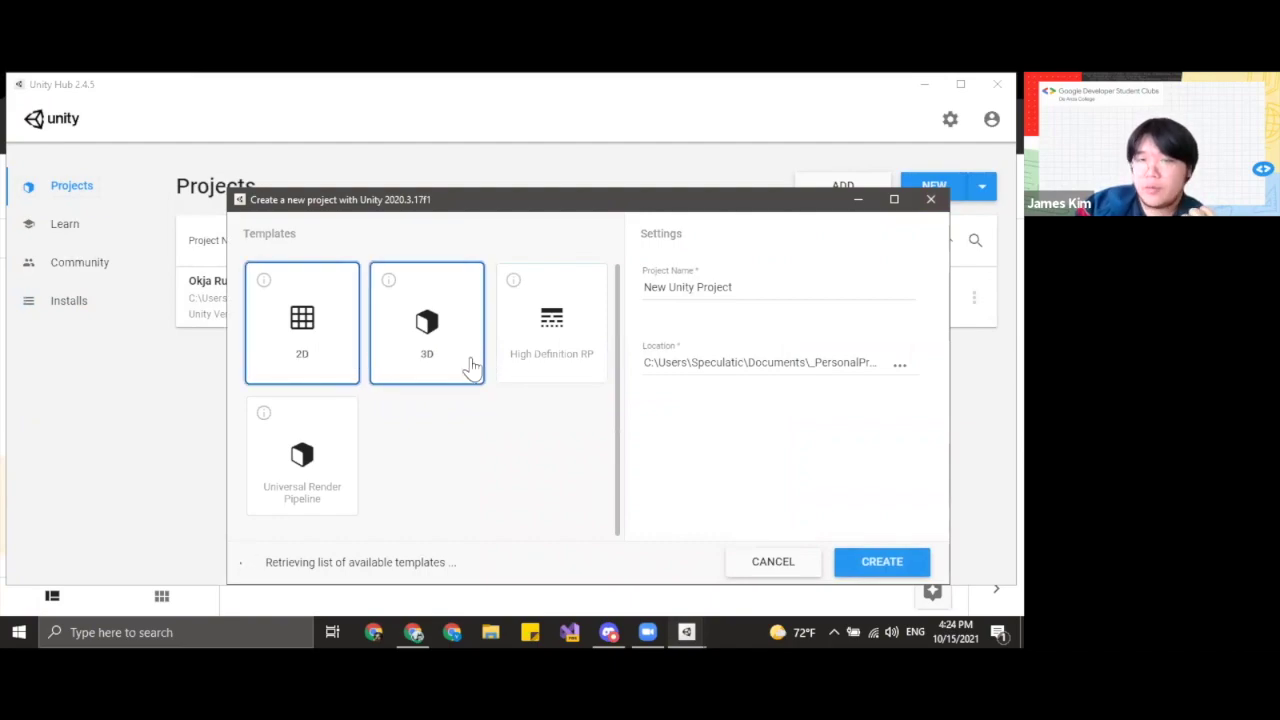
{"action": "left_click", "coordinate": [298, 342]}
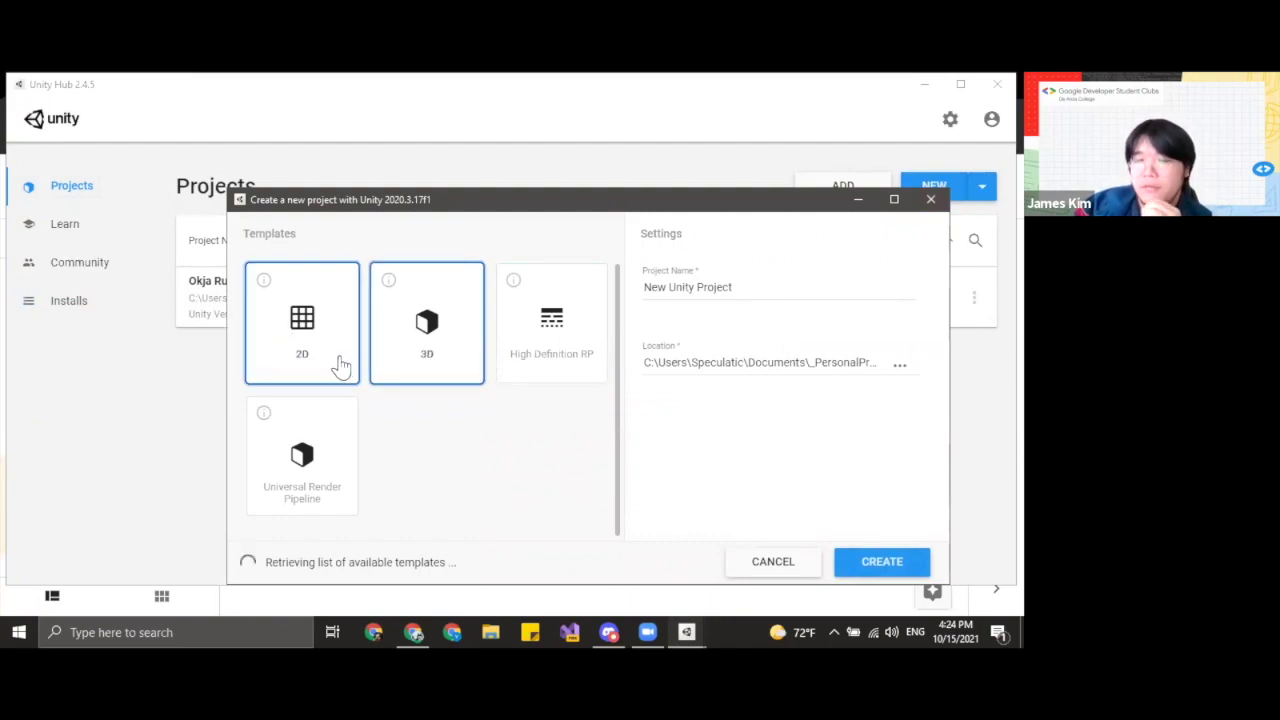
{"action": "left_click", "coordinate": [386, 357]}
{"action": "left_click", "coordinate": [337, 351]}
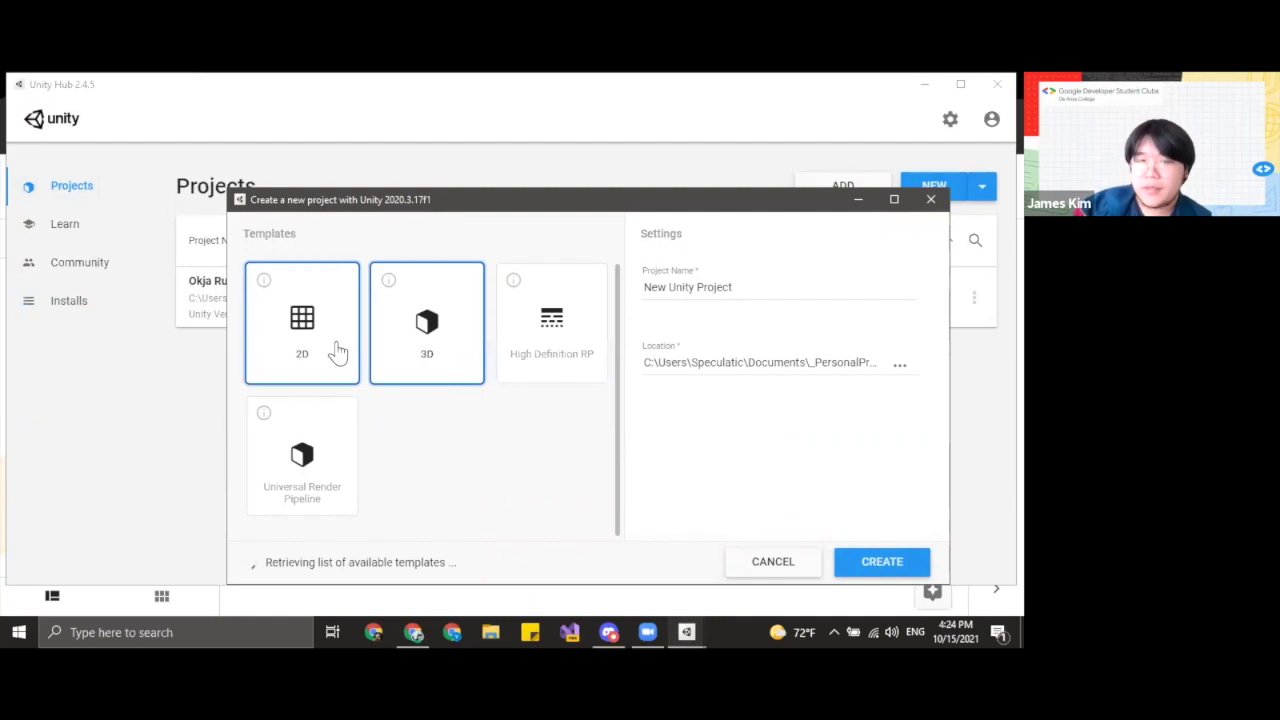
{"action": "left_click", "coordinate": [388, 361]}
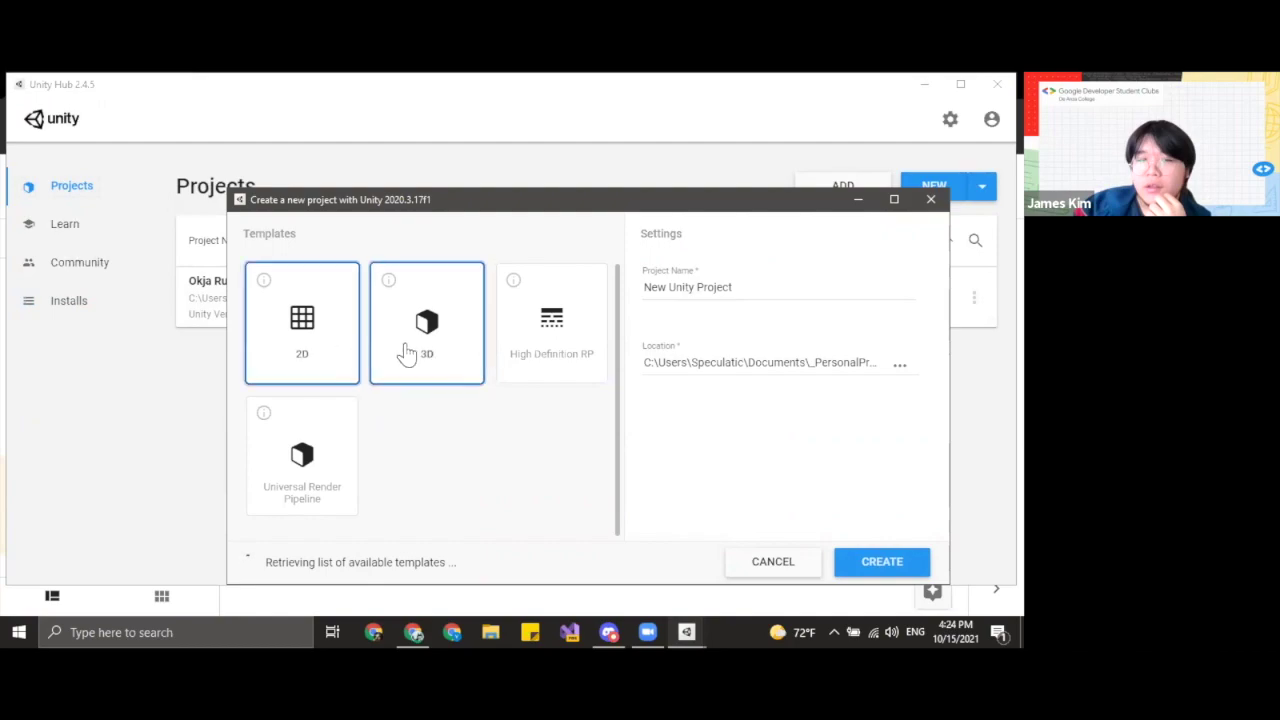
{"action": "key", "text": "Escape"}
- Bring up the Okja Run SampleScene in Unity Editor, resize its panels, and pan the Scene view
{"action": "key", "text": "alt+Tab"}
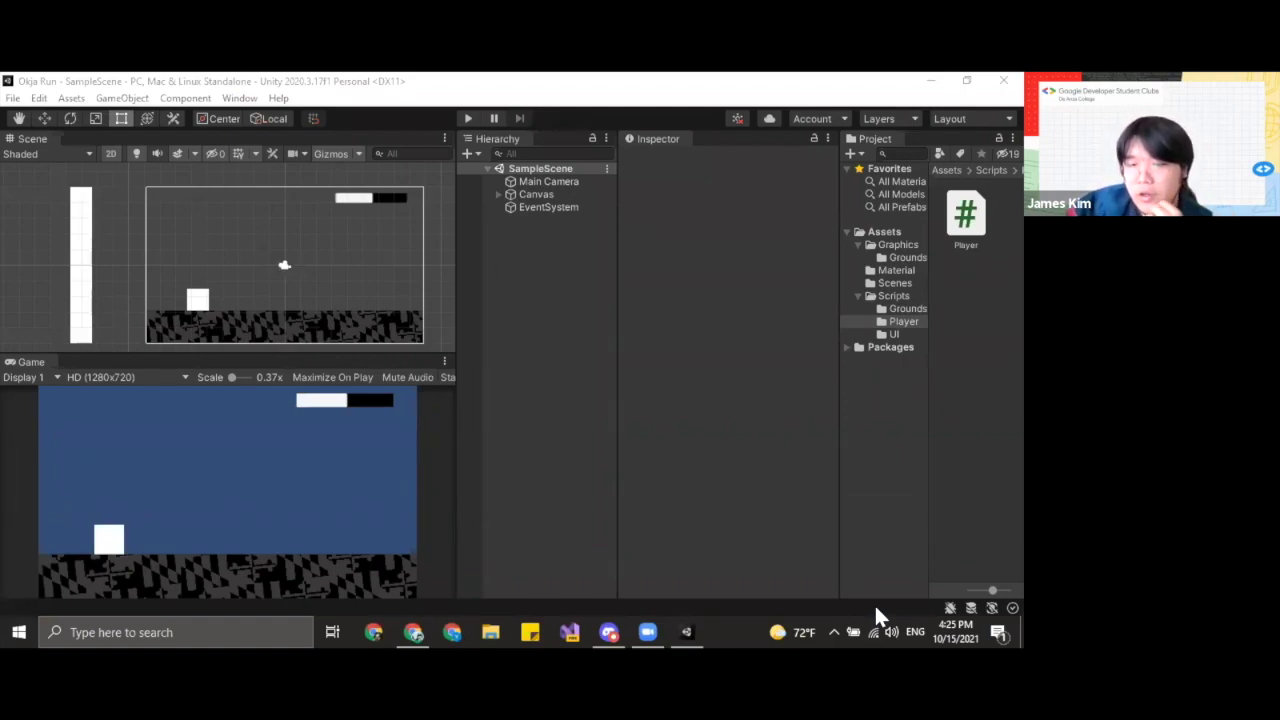
{"action": "left_click", "coordinate": [765, 572]}
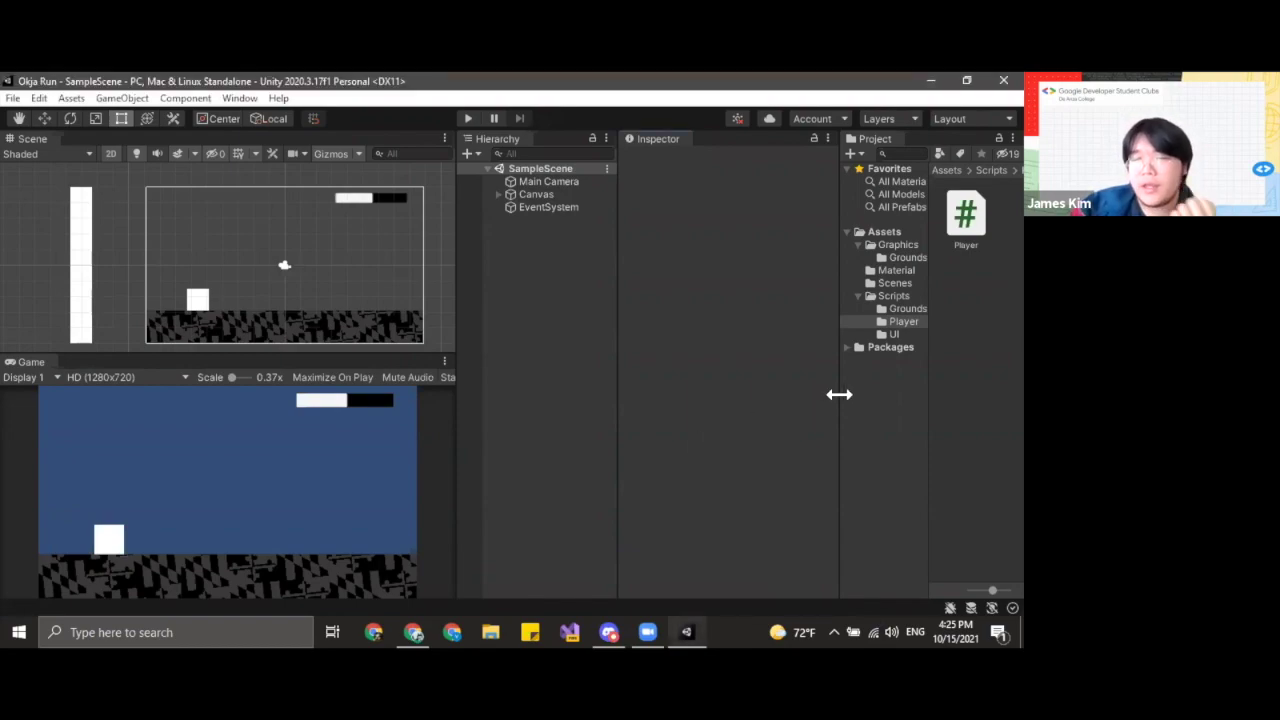
{"action": "left_click_drag", "start_coordinate": [838, 394], "coordinate": [793, 420]}
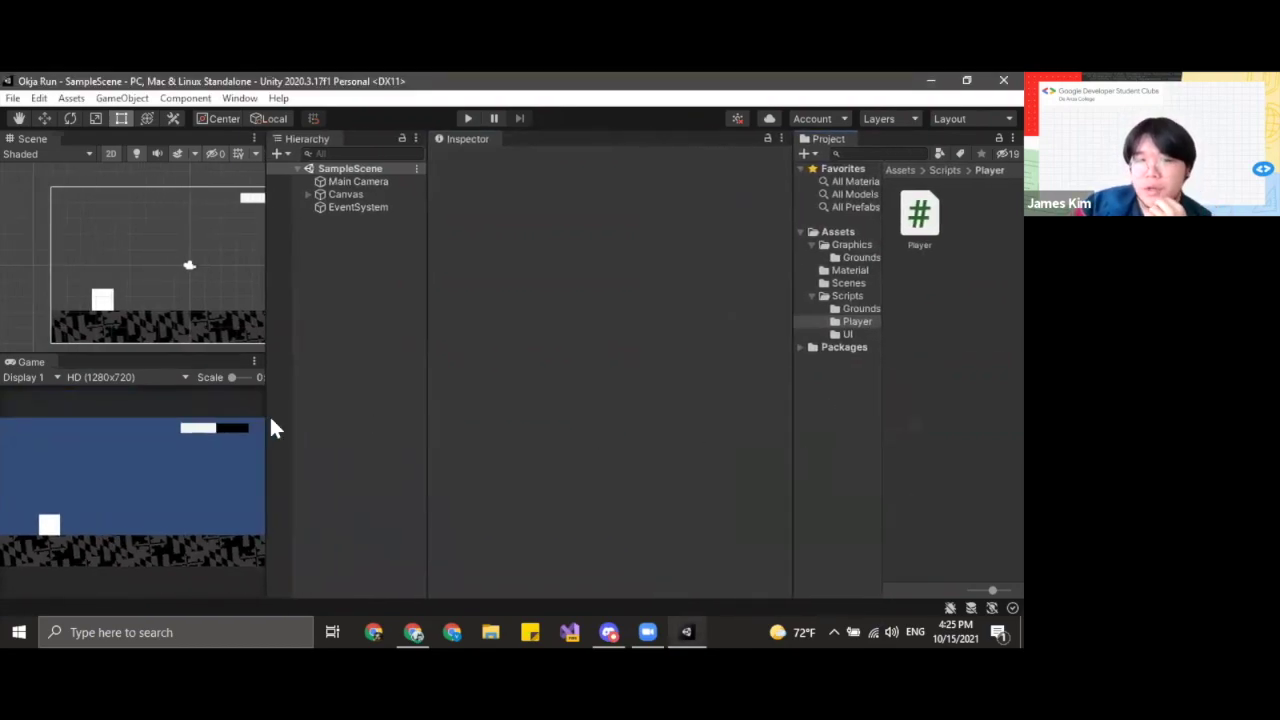
{"action": "left_click_drag", "start_coordinate": [274, 428], "coordinate": [560, 426]}
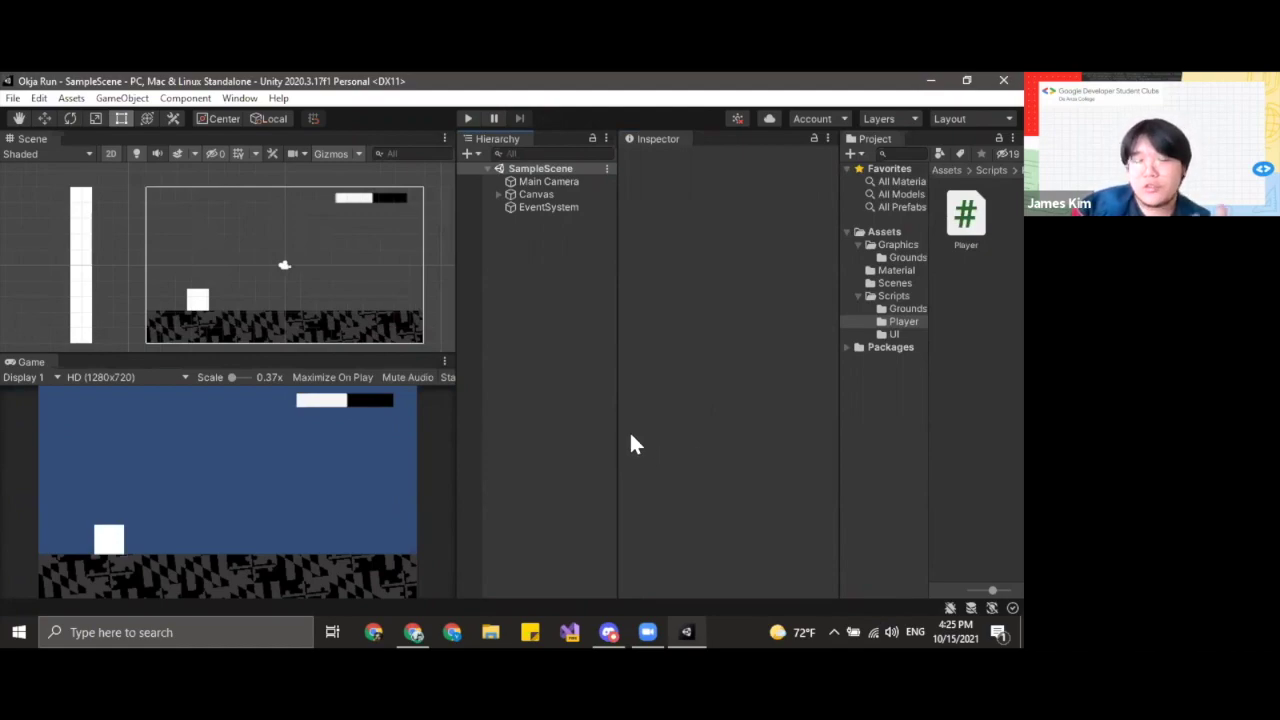
{"action": "middle_click_drag", "start_coordinate": [417, 292], "coordinate": [392, 305]}
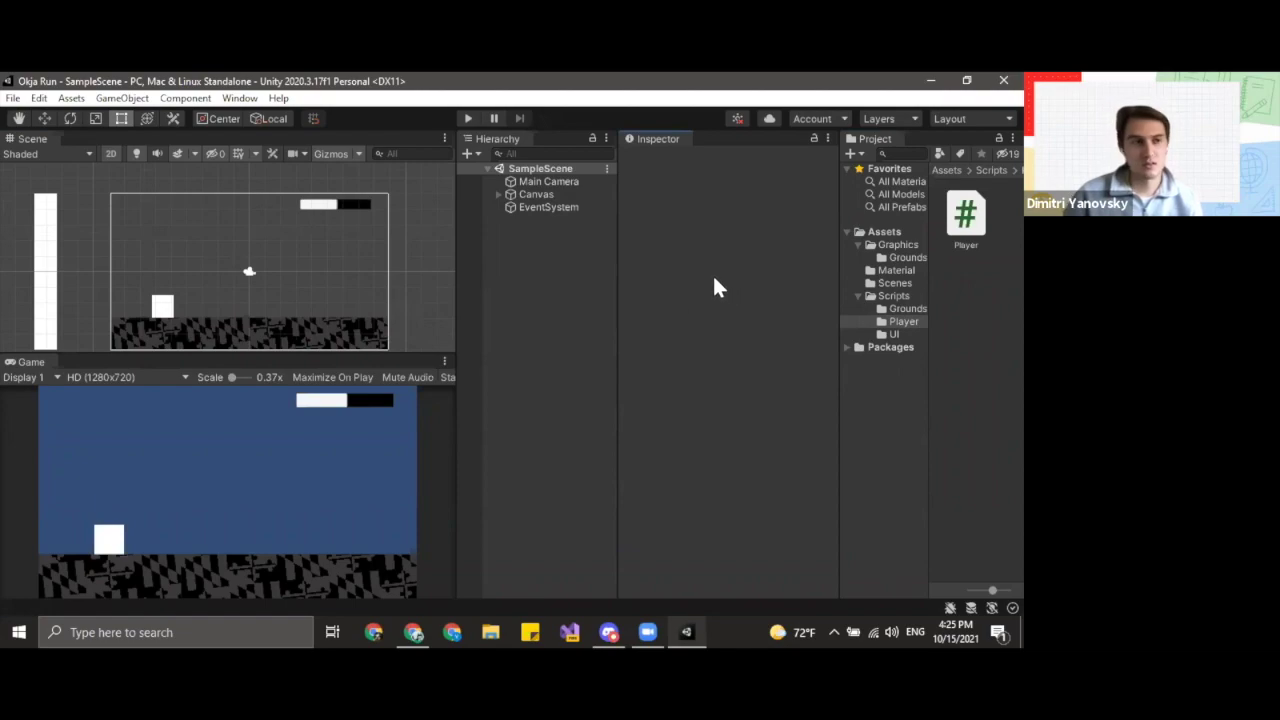
- Try the 4 Split and Default layouts, settle on 2 by 3, and set Game view to HD (1280x720)
{"action": "left_click", "coordinate": [953, 121]}
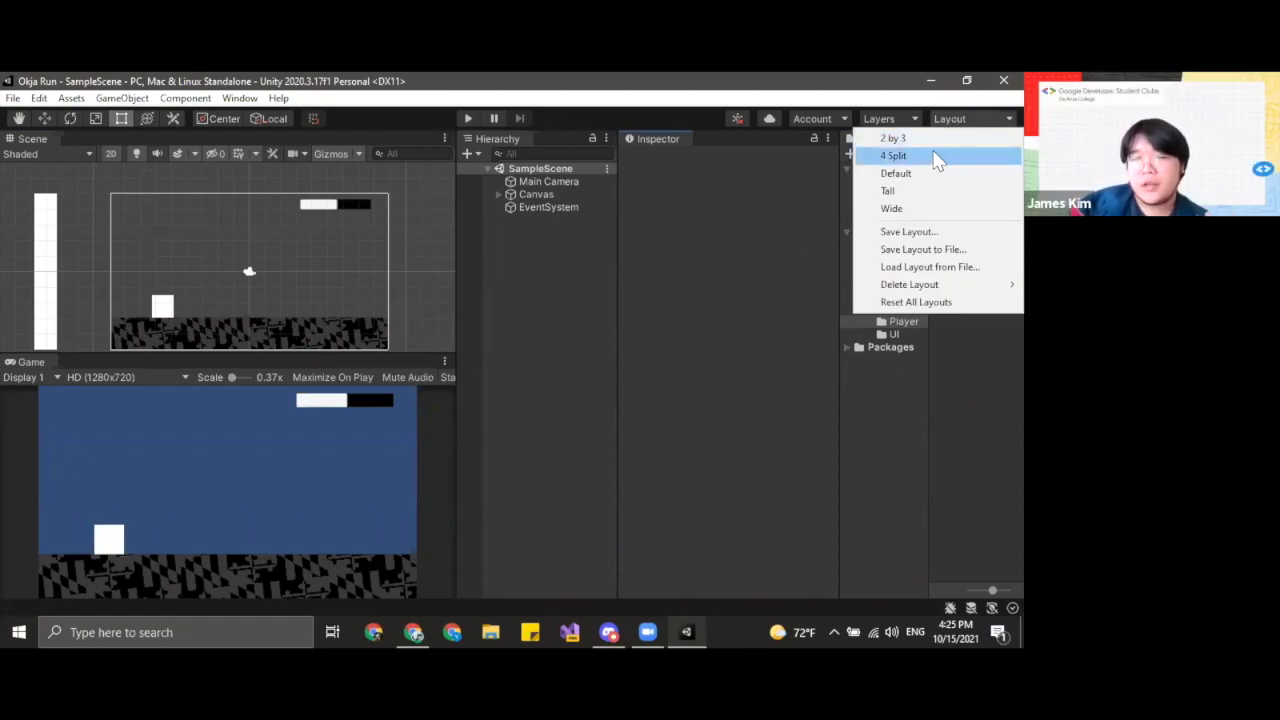
{"action": "left_click", "coordinate": [935, 158]}
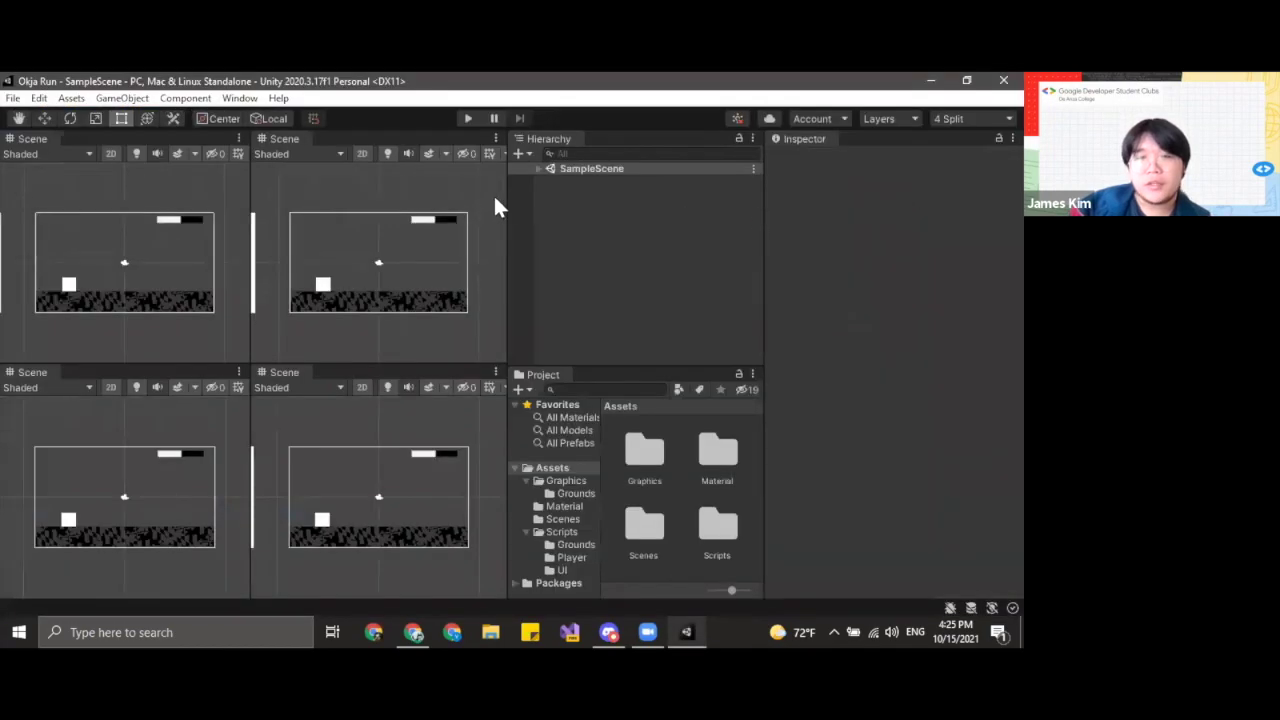
{"action": "left_click", "coordinate": [952, 119]}
{"action": "left_click", "coordinate": [930, 171]}
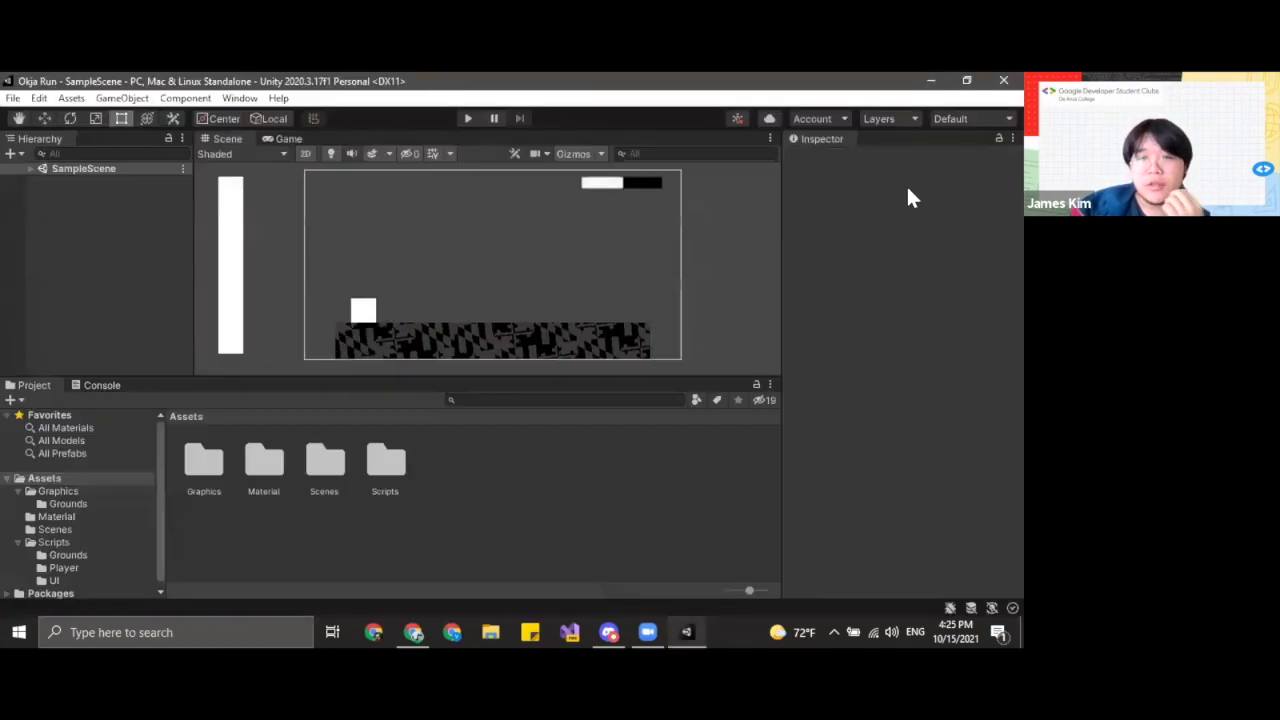
{"action": "left_click", "coordinate": [946, 120]}
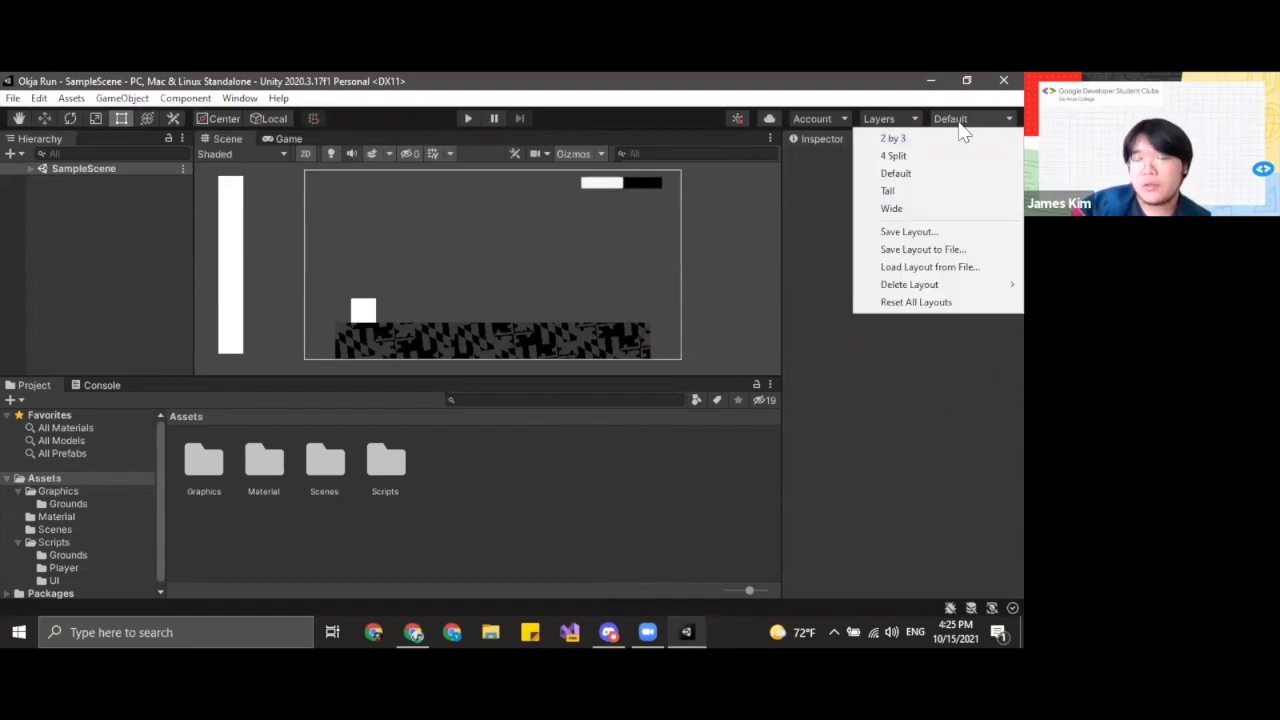
{"action": "left_click", "coordinate": [957, 121]}
{"action": "left_click", "coordinate": [957, 121]}
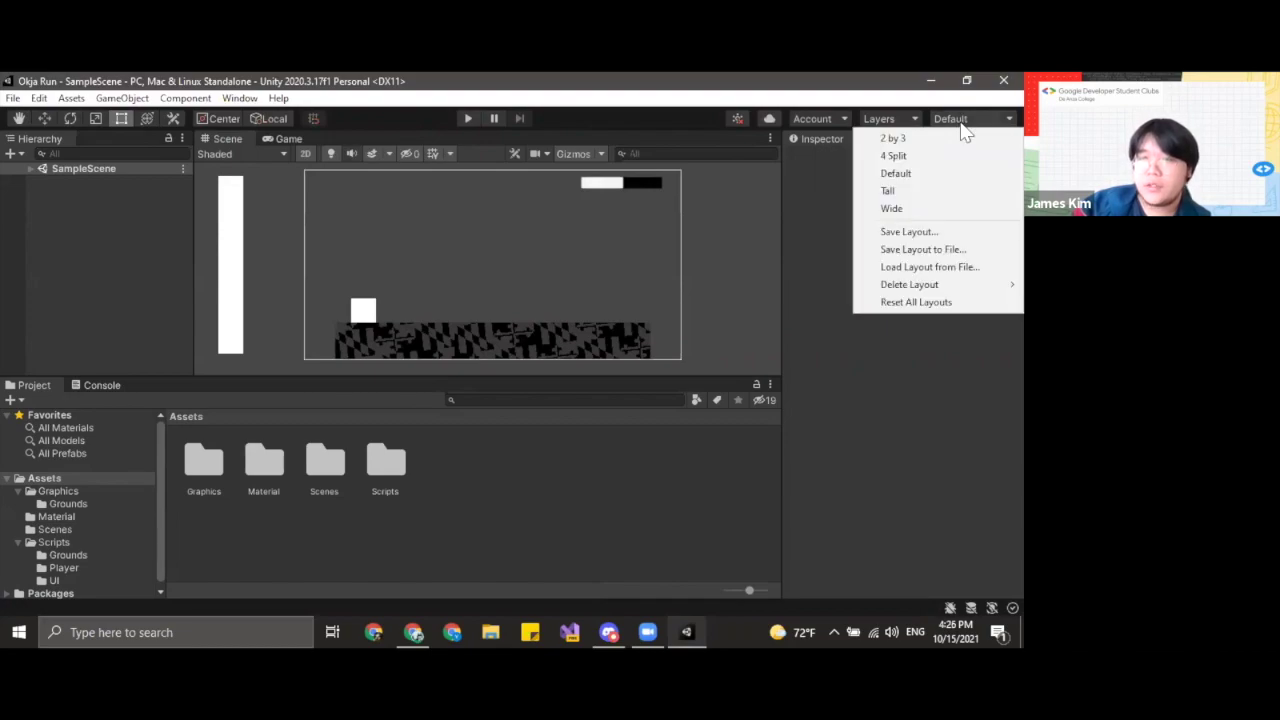
{"action": "left_click", "coordinate": [886, 140]}
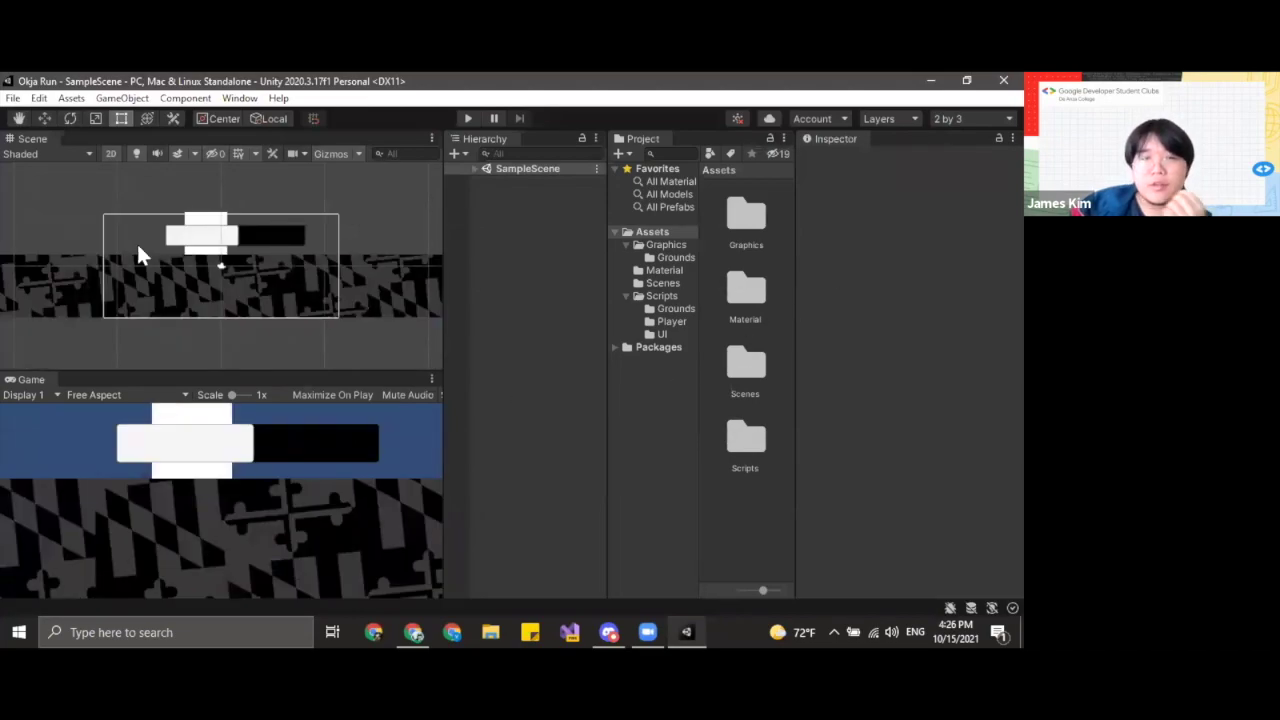
{"action": "left_click", "coordinate": [114, 390]}
{"action": "left_click", "coordinate": [119, 555]}
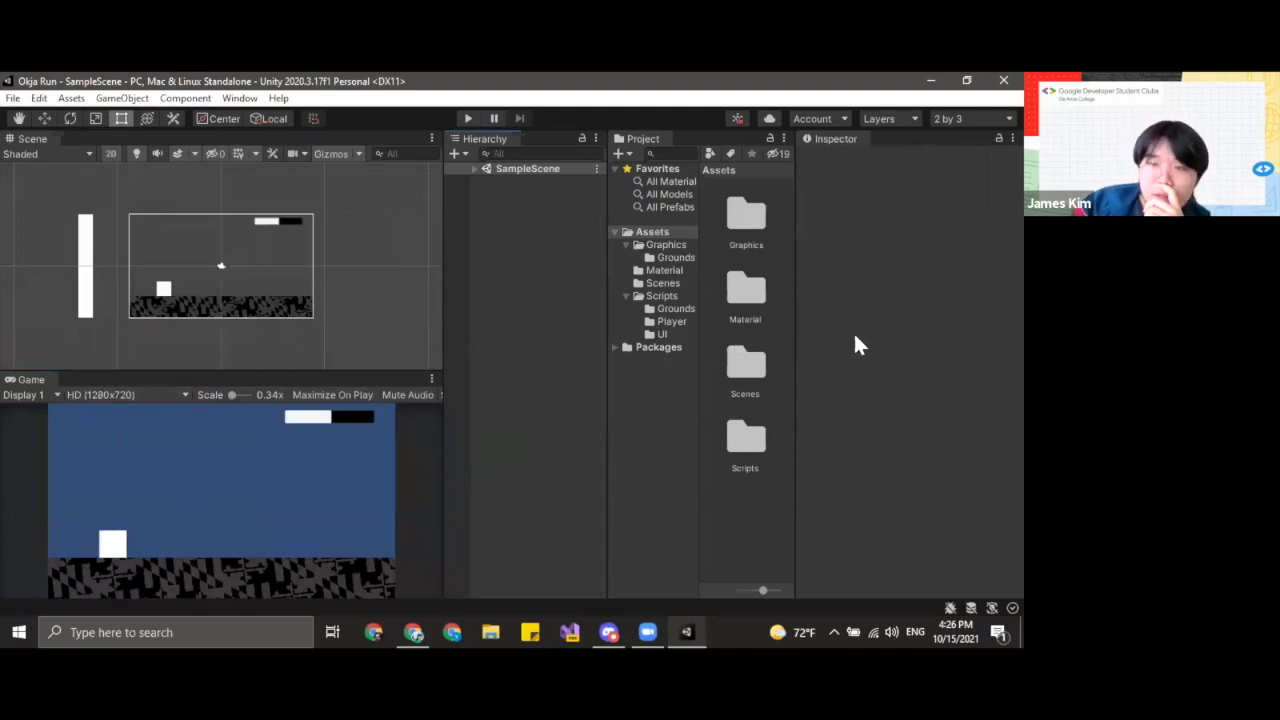
- Dock the Project panel right of the Inspector and widen the Hierarchy, Scene and Game panels
{"action": "left_click_drag", "start_coordinate": [798, 343], "coordinate": [805, 343]}
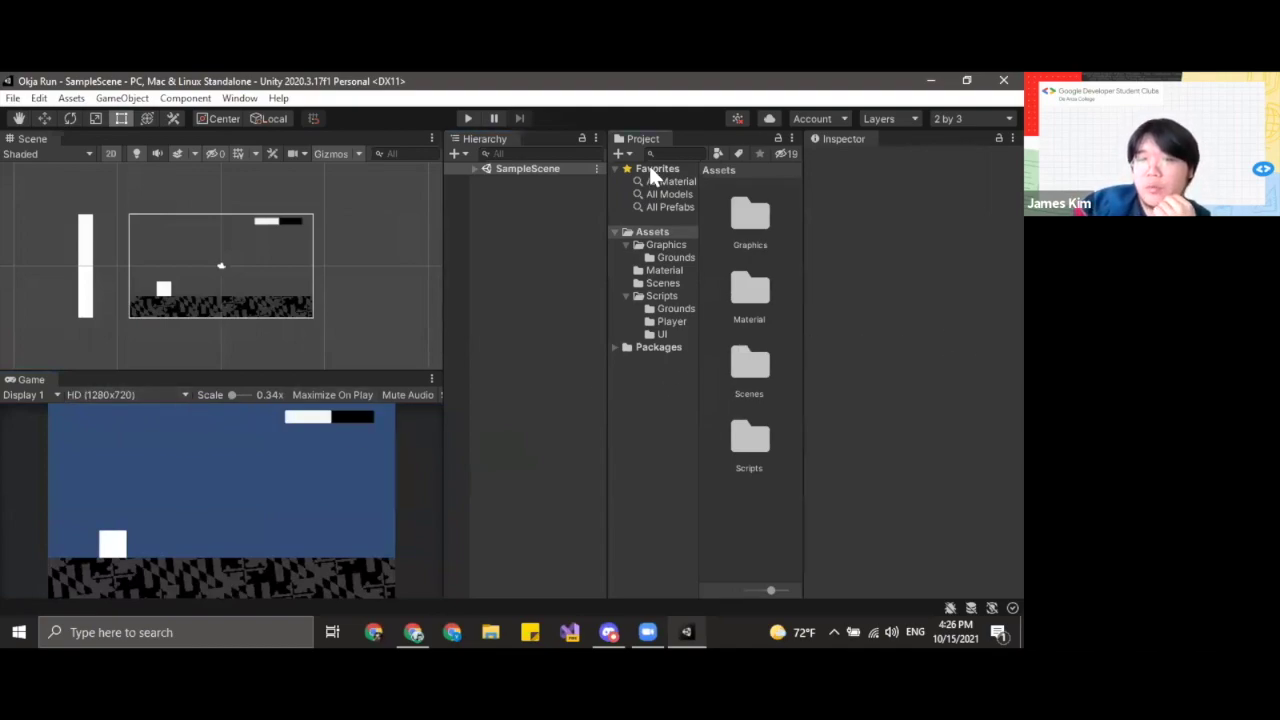
{"action": "left_click_drag", "start_coordinate": [643, 140], "coordinate": [950, 262]}
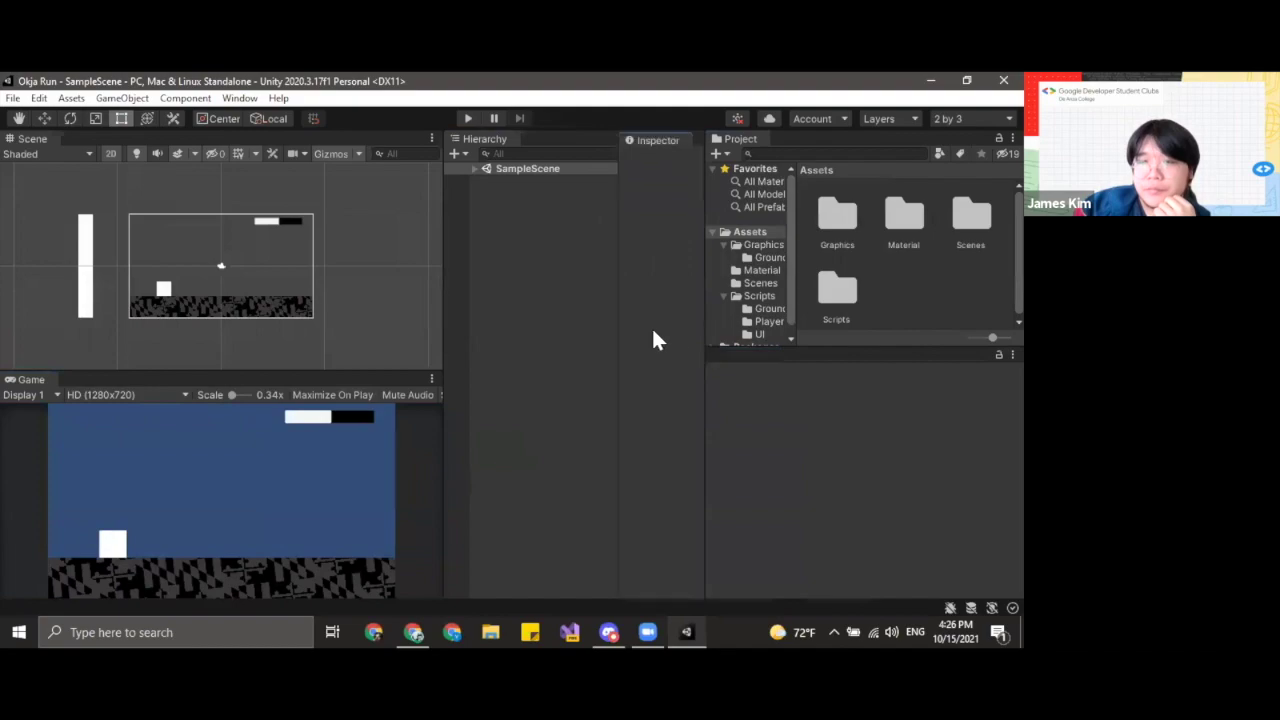
{"action": "left_click_drag", "start_coordinate": [700, 316], "coordinate": [829, 323]}
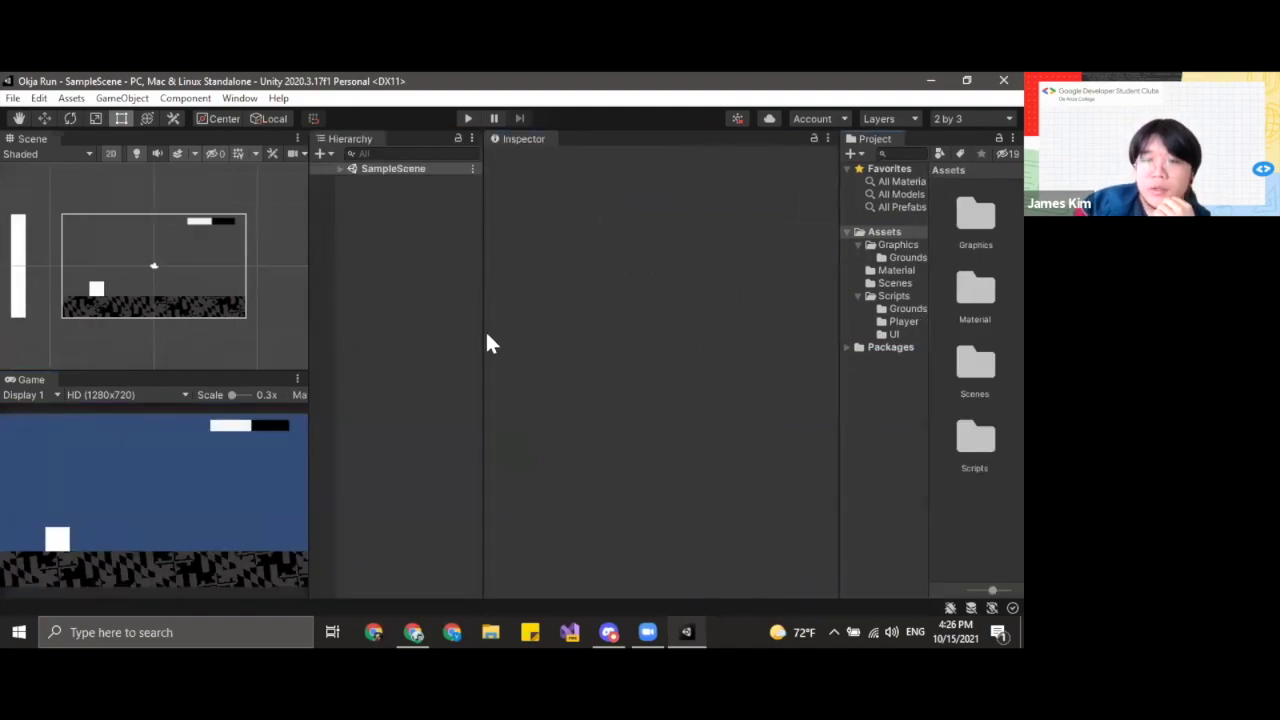
{"action": "left_click_drag", "start_coordinate": [486, 331], "coordinate": [818, 350]}
{"action": "left_click_drag", "start_coordinate": [304, 338], "coordinate": [456, 338]}
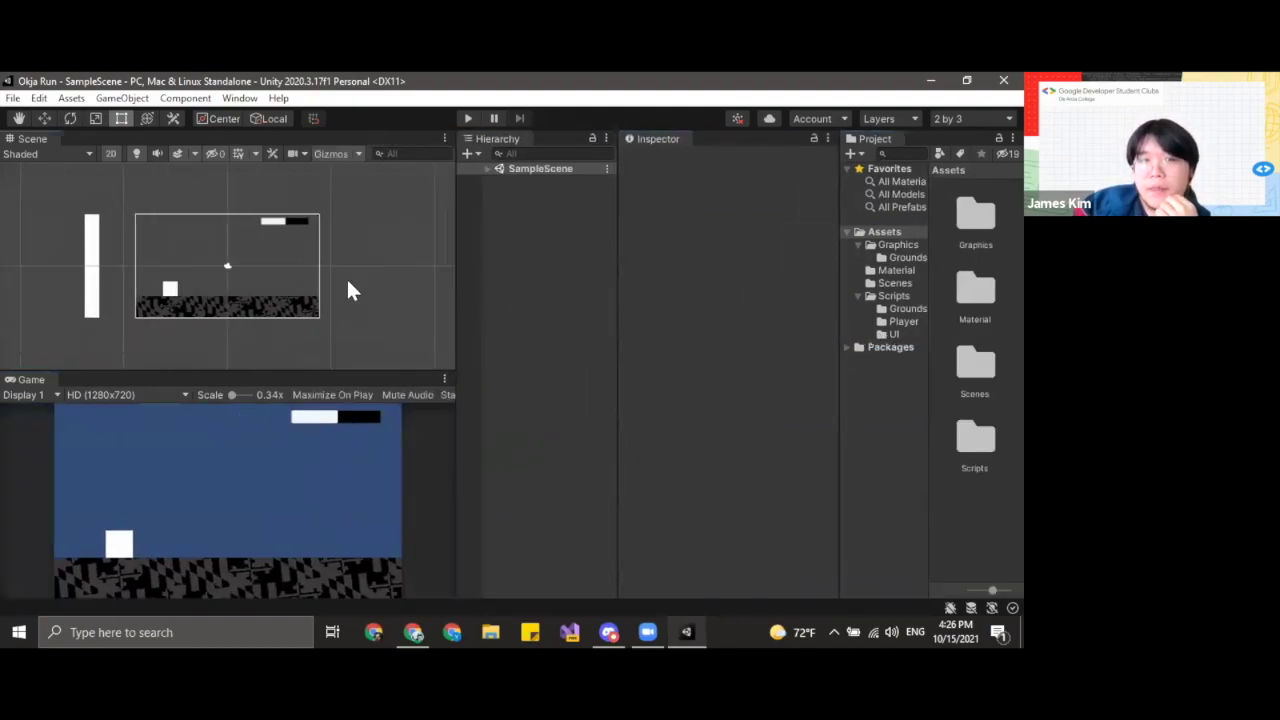
- Reframe the Scene view on the game frame with zooming and the Hand tool
{"action": "scroll", "coordinate": [345, 270], "scroll_direction": "up", "scroll_amount": 5}
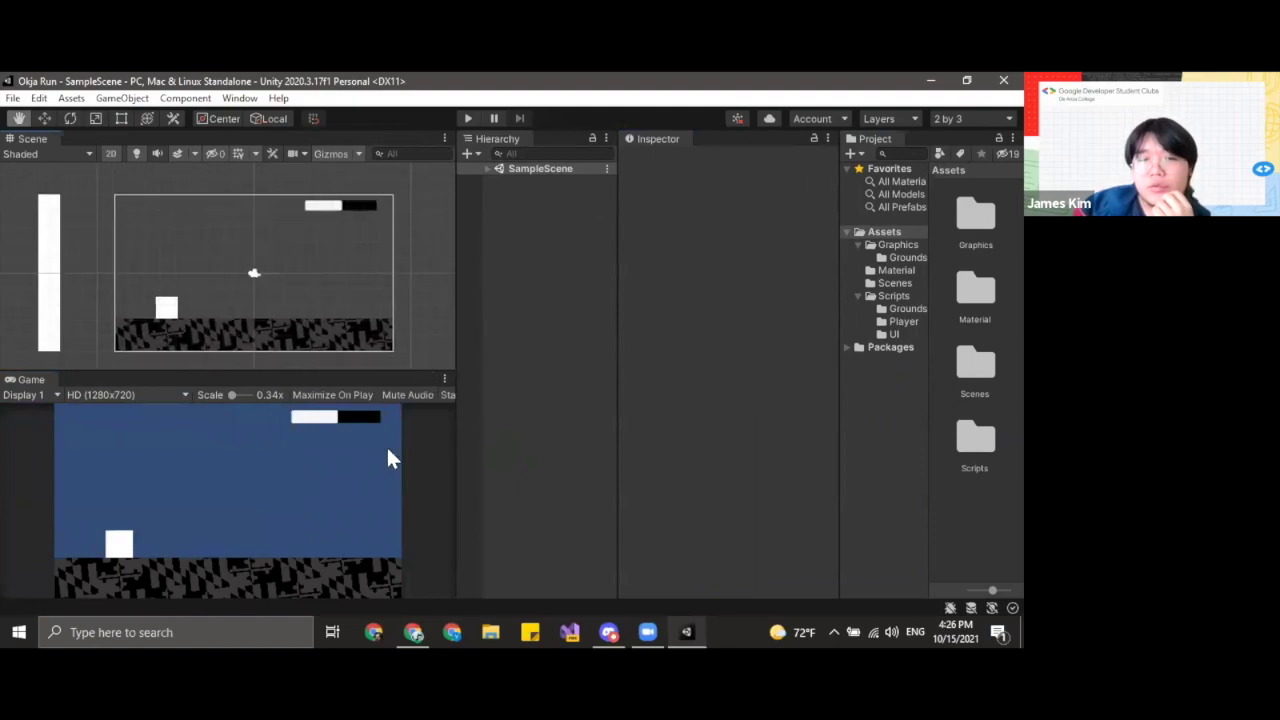
{"action": "middle_click_drag", "start_coordinate": [357, 294], "coordinate": [363, 306]}
{"action": "scroll", "coordinate": [363, 306], "scroll_direction": "down", "scroll_amount": 1}
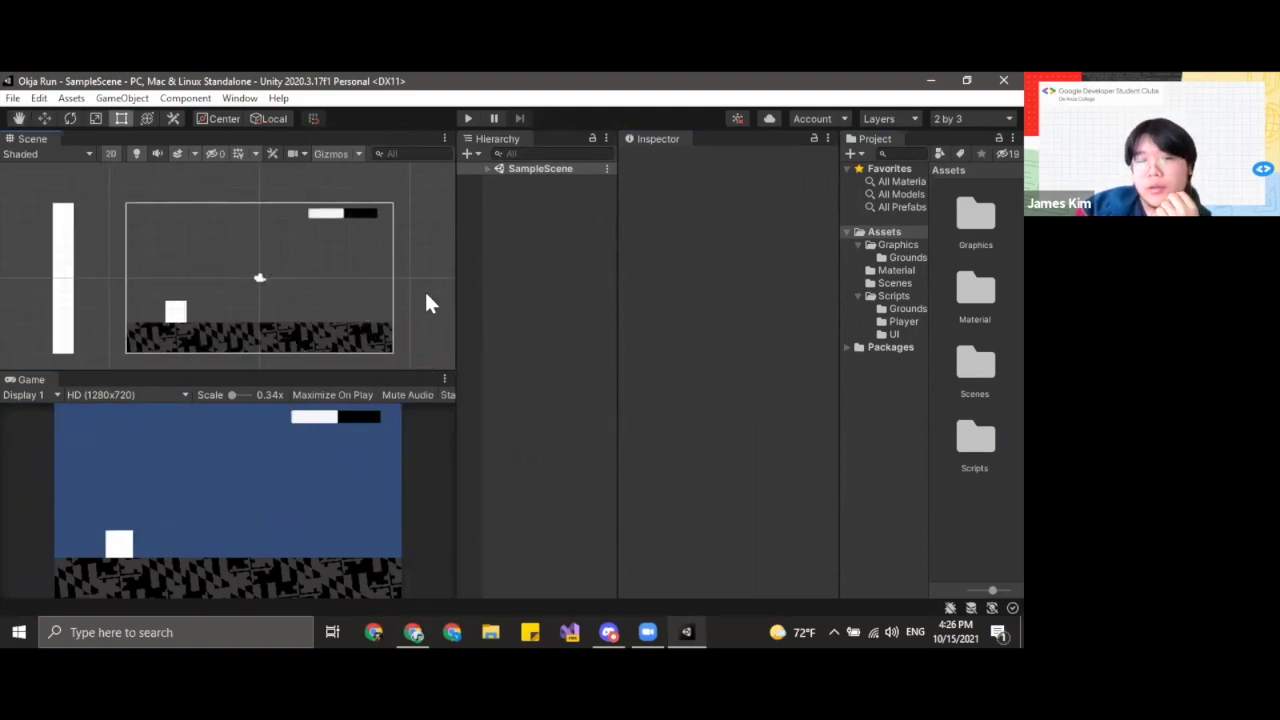
{"action": "key", "text": "q"}
{"action": "scroll", "coordinate": [392, 300], "scroll_direction": "up", "scroll_amount": 3}
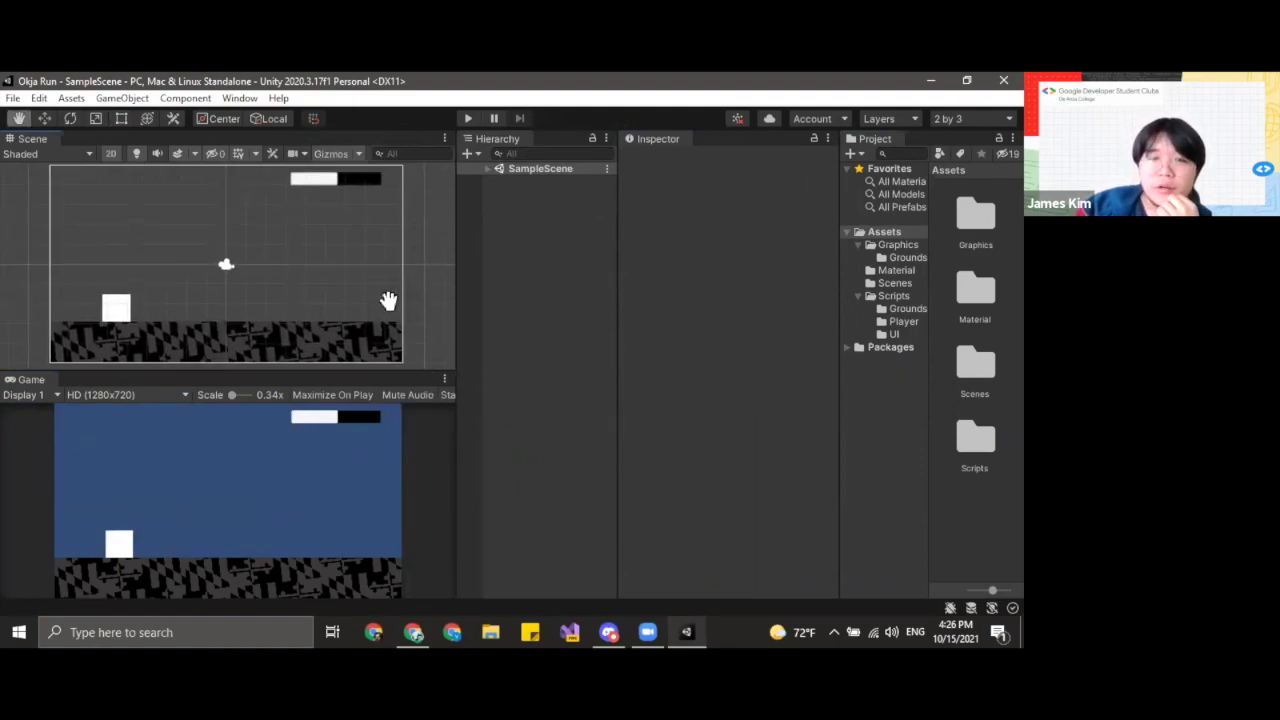
{"action": "middle_click_drag", "start_coordinate": [388, 301], "coordinate": [390, 303]}
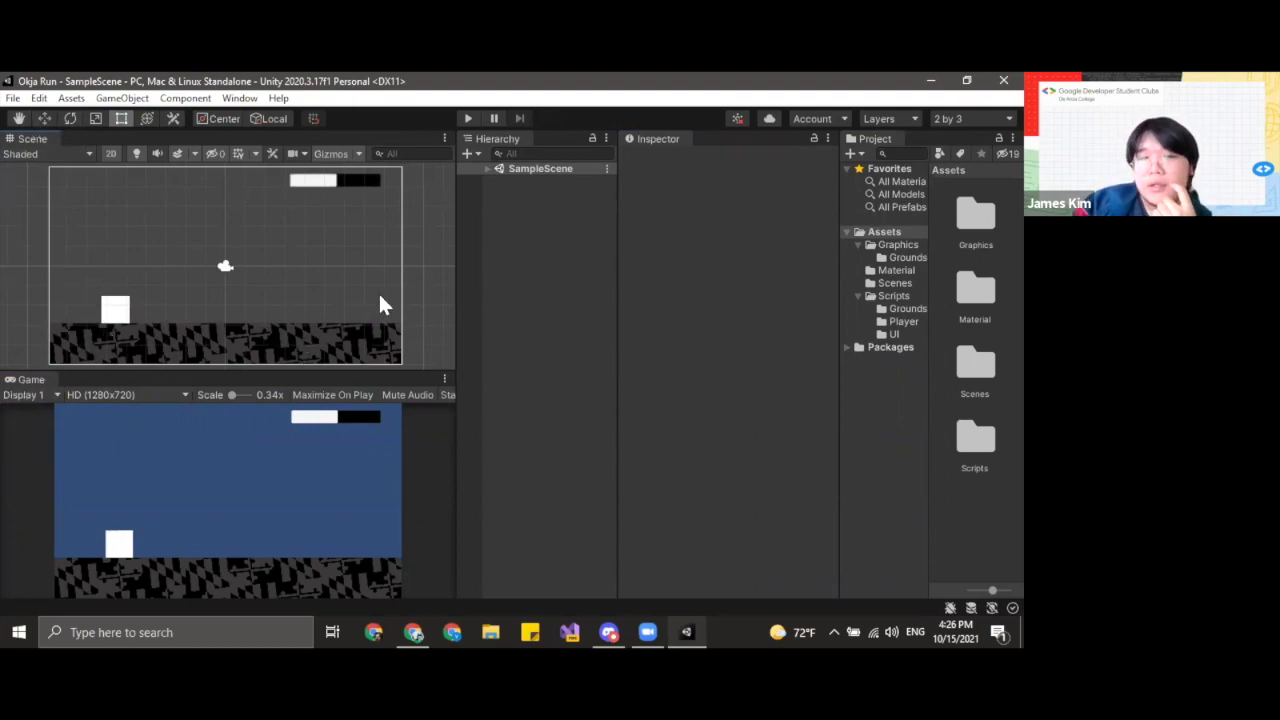
{"action": "scroll", "coordinate": [385, 295], "scroll_direction": "down", "scroll_amount": 3}
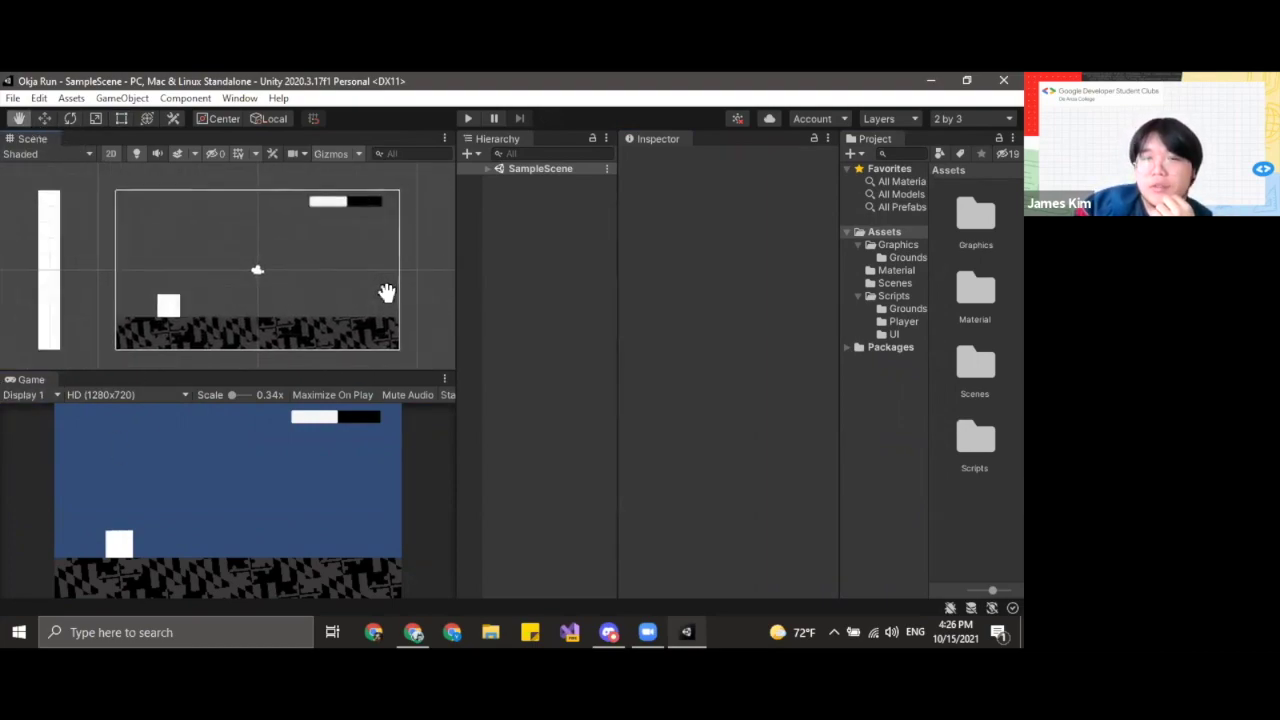
- Run Okja Run in Play mode and pan the Scene view to follow it
{"action": "middle_click_drag", "start_coordinate": [387, 292], "coordinate": [398, 303]}
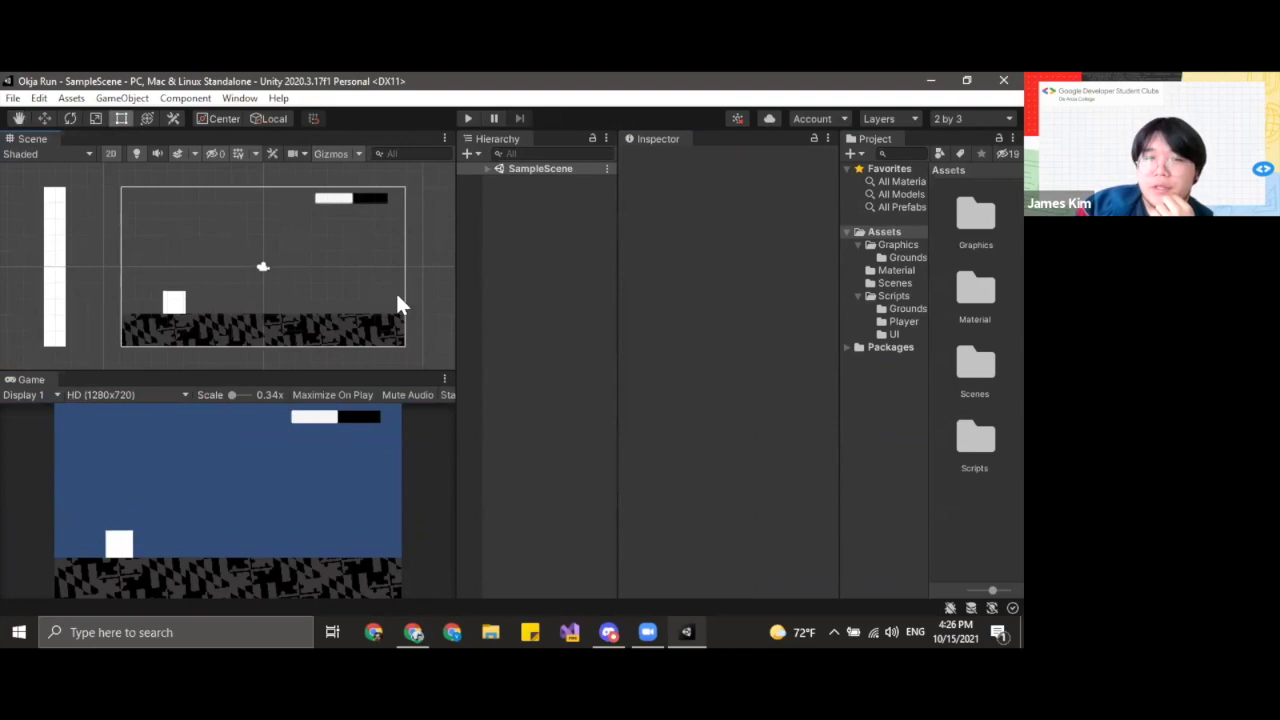
{"action": "left_click", "coordinate": [470, 118]}
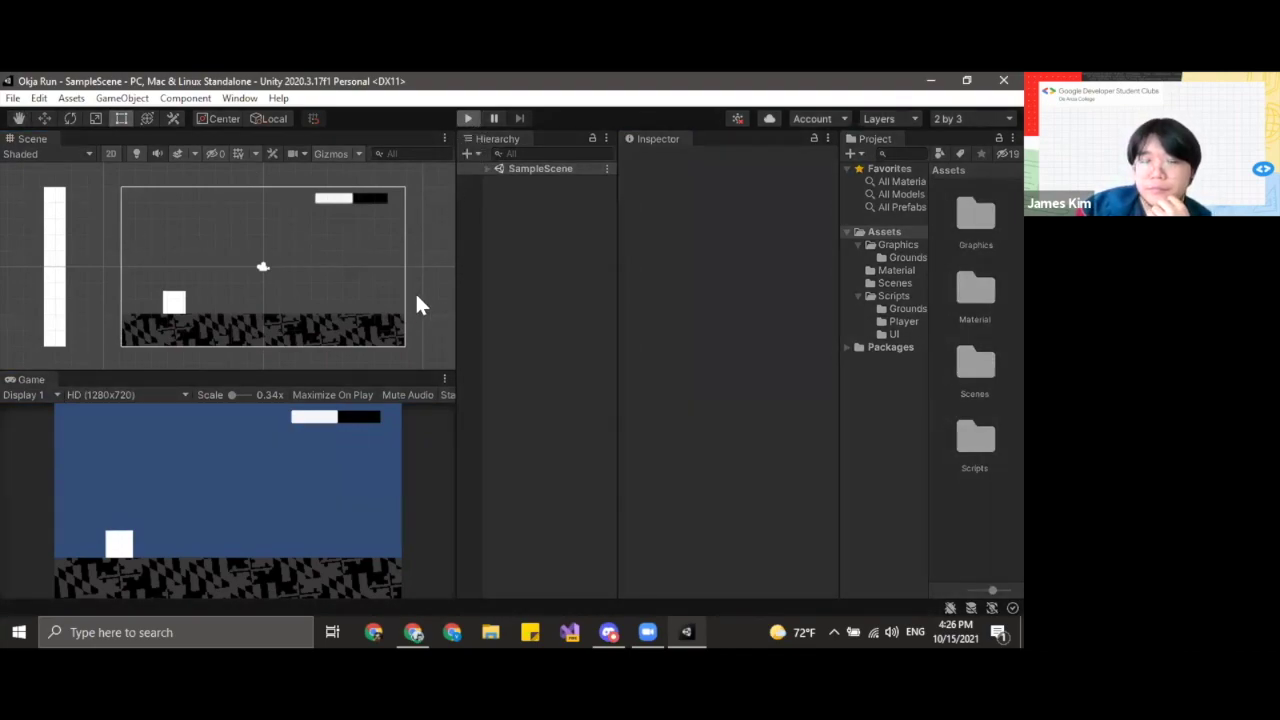
{"action": "middle_click_drag", "start_coordinate": [421, 304], "coordinate": [446, 300]}
{"action": "scroll", "coordinate": [429, 303], "scroll_direction": "up", "scroll_amount": 2}
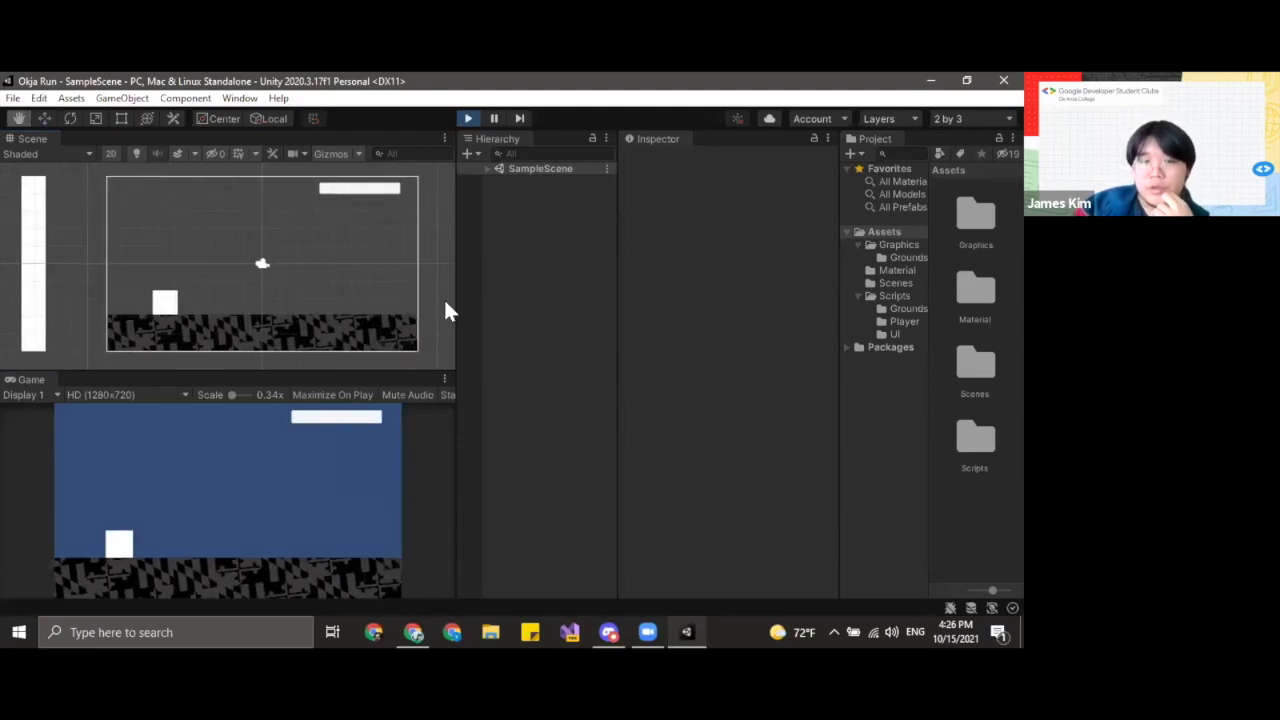
- Make the player square jump repeatedly with clicks and Space, then select the ability bar
{"action": "left_click", "coordinate": [309, 524]}
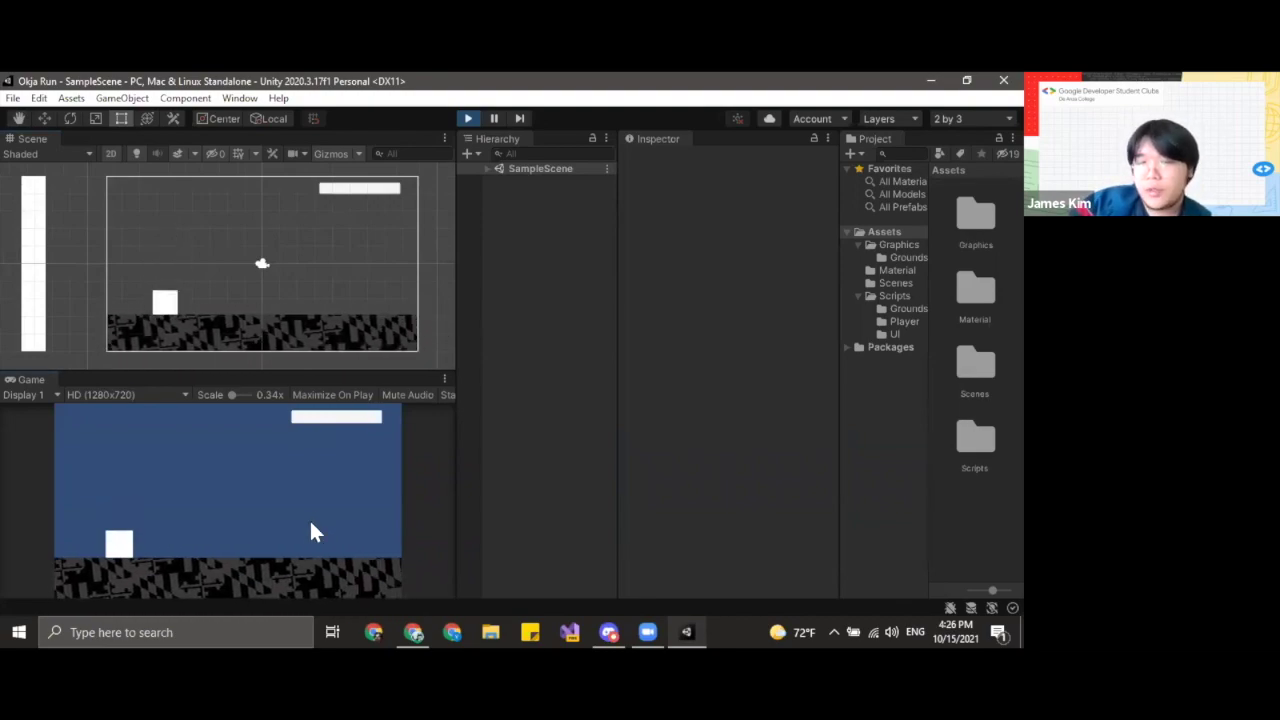
{"action": "left_click", "coordinate": [310, 524]}
{"action": "left_click", "coordinate": [310, 524]}
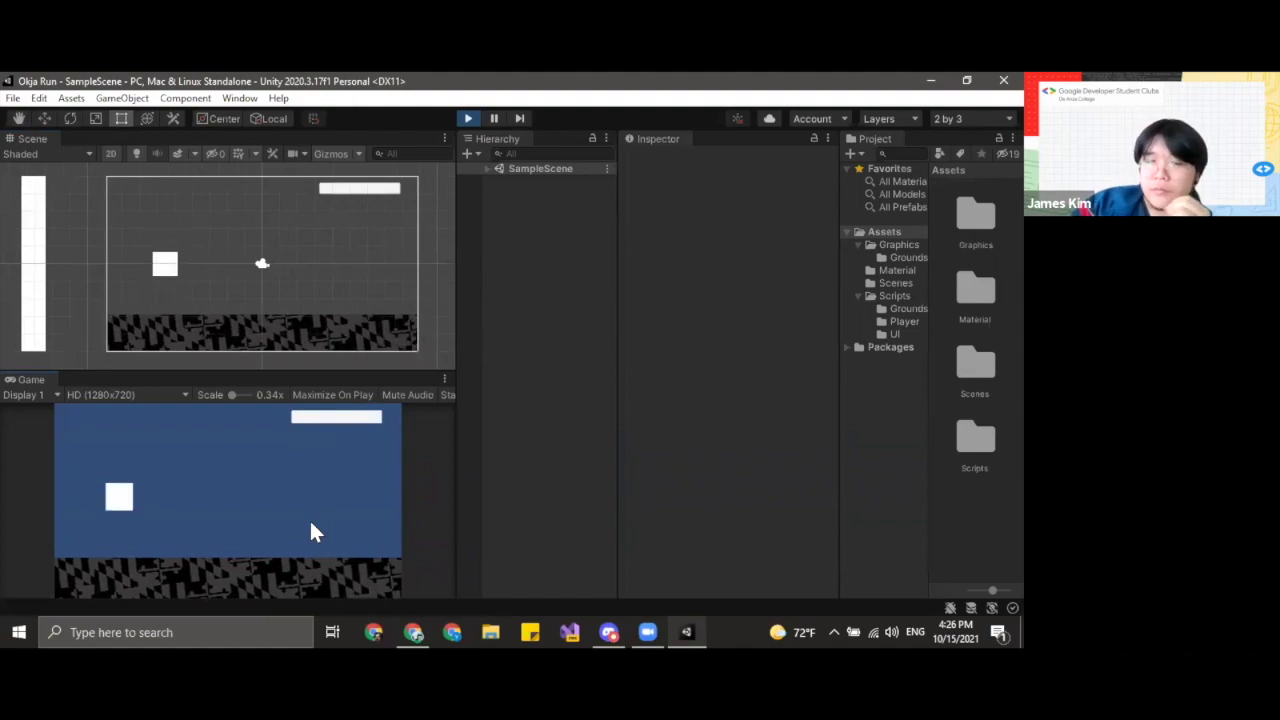
{"action": "left_click", "coordinate": [310, 524]}
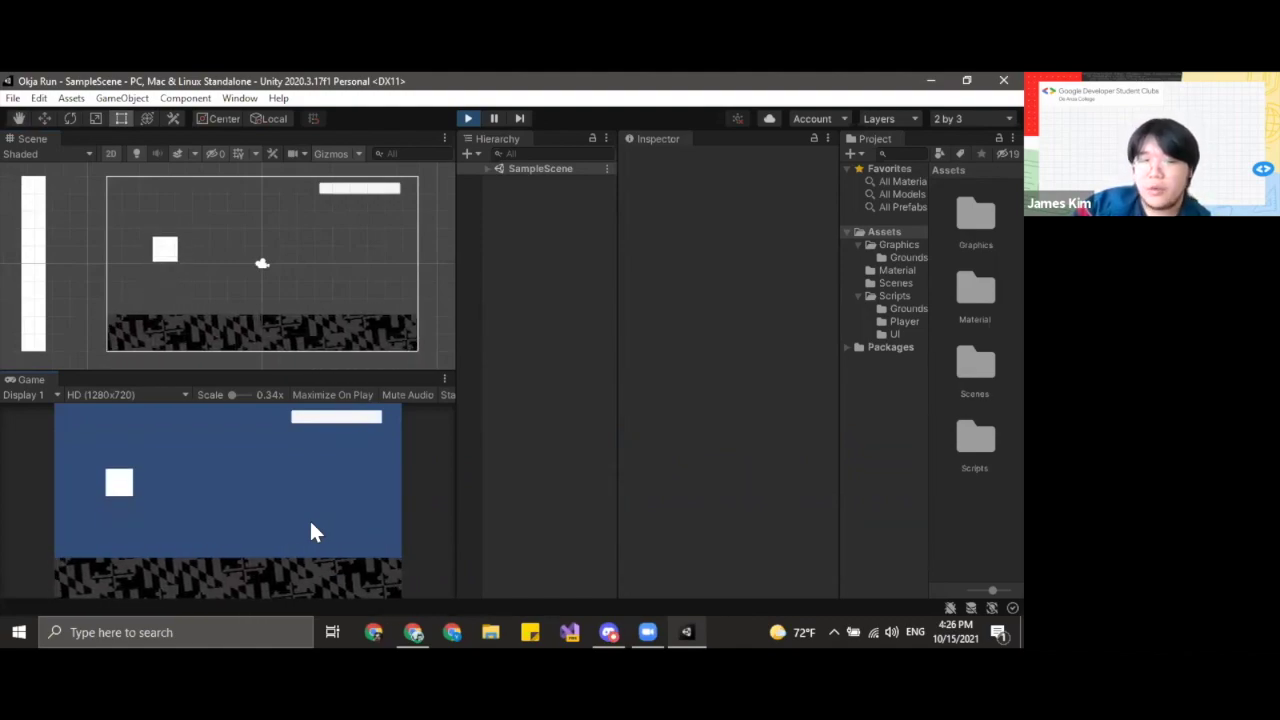
{"action": "left_click", "coordinate": [310, 524]}
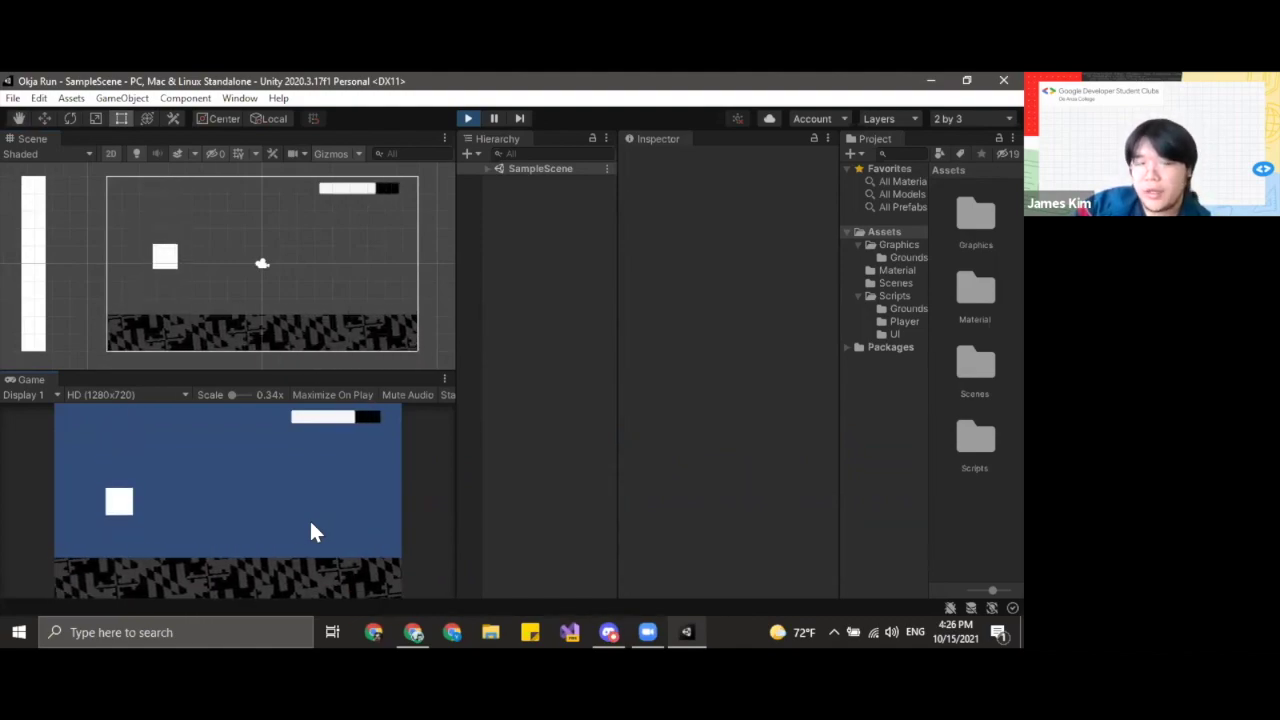
{"action": "left_click", "coordinate": [310, 524]}
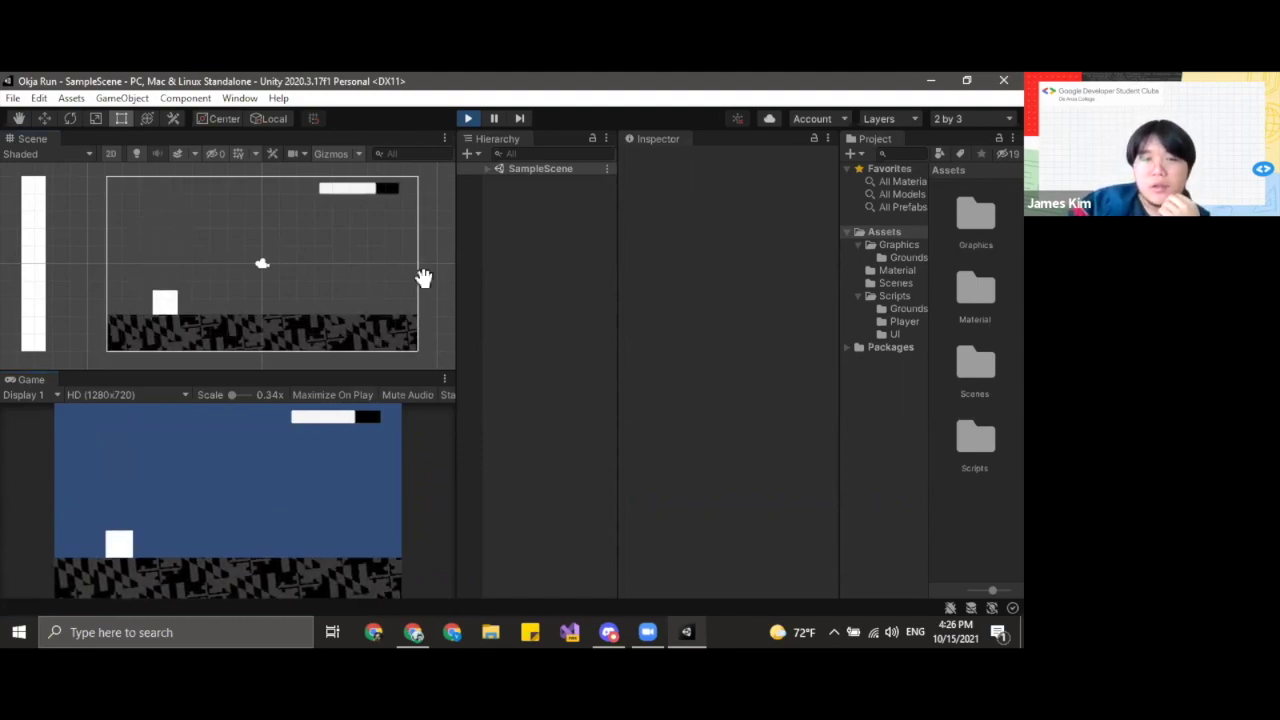
{"action": "middle_click_drag", "start_coordinate": [423, 278], "coordinate": [377, 289]}
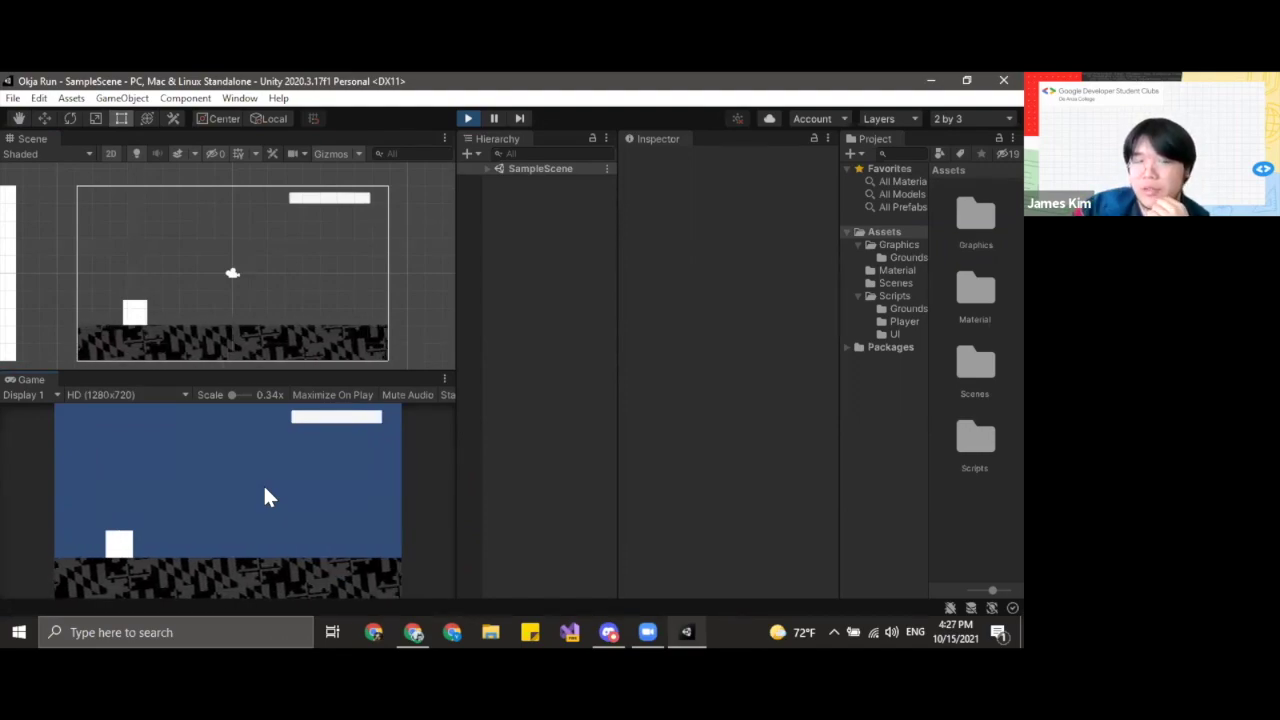
{"action": "key", "text": "space"}
{"action": "key", "text": "space"}
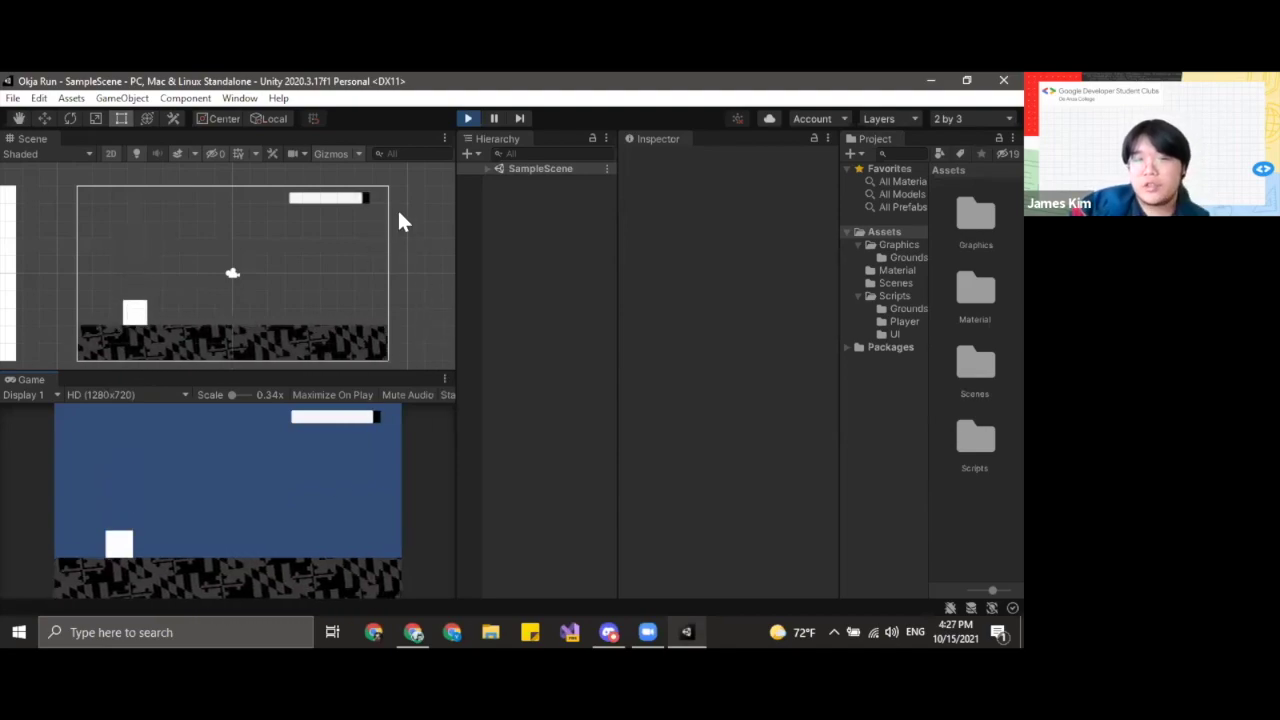
{"action": "left_click", "coordinate": [274, 209]}
- Inspect the AbilityBar and Walls, nudge the Dynamic Sprite, and drag Okja toward the centre
{"action": "left_click", "coordinate": [407, 235]}
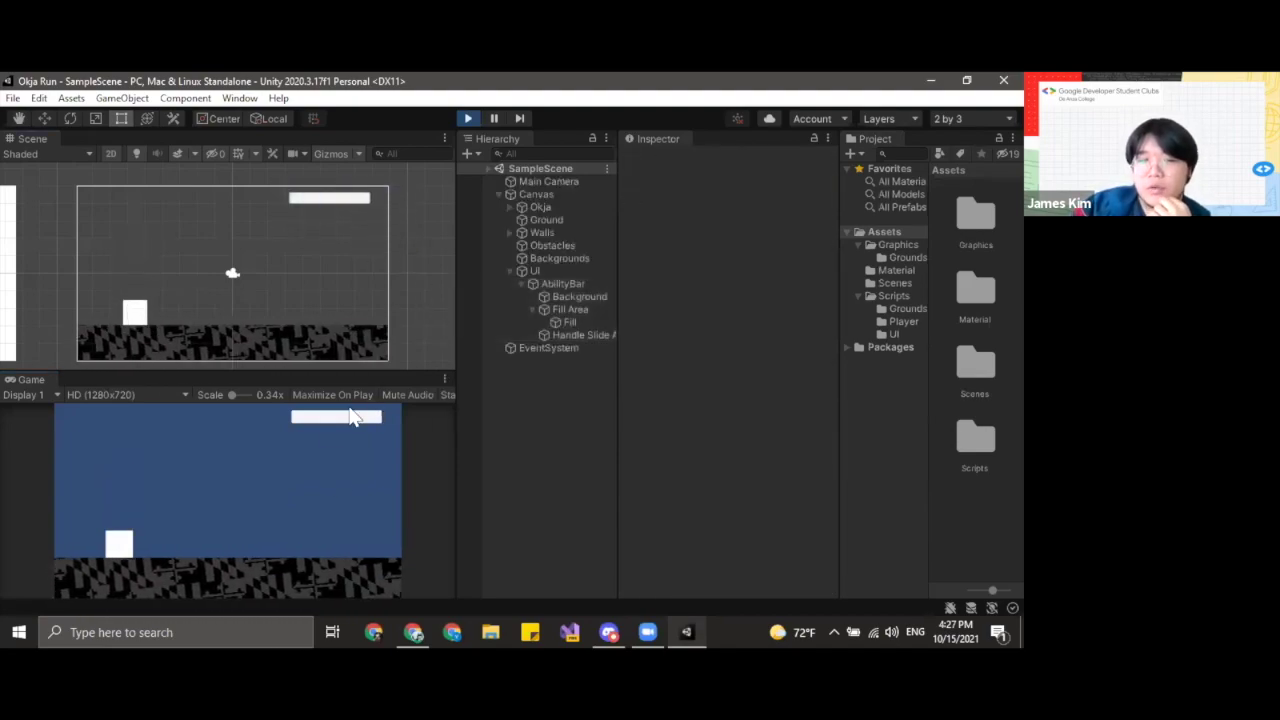
{"action": "left_click", "coordinate": [326, 201]}
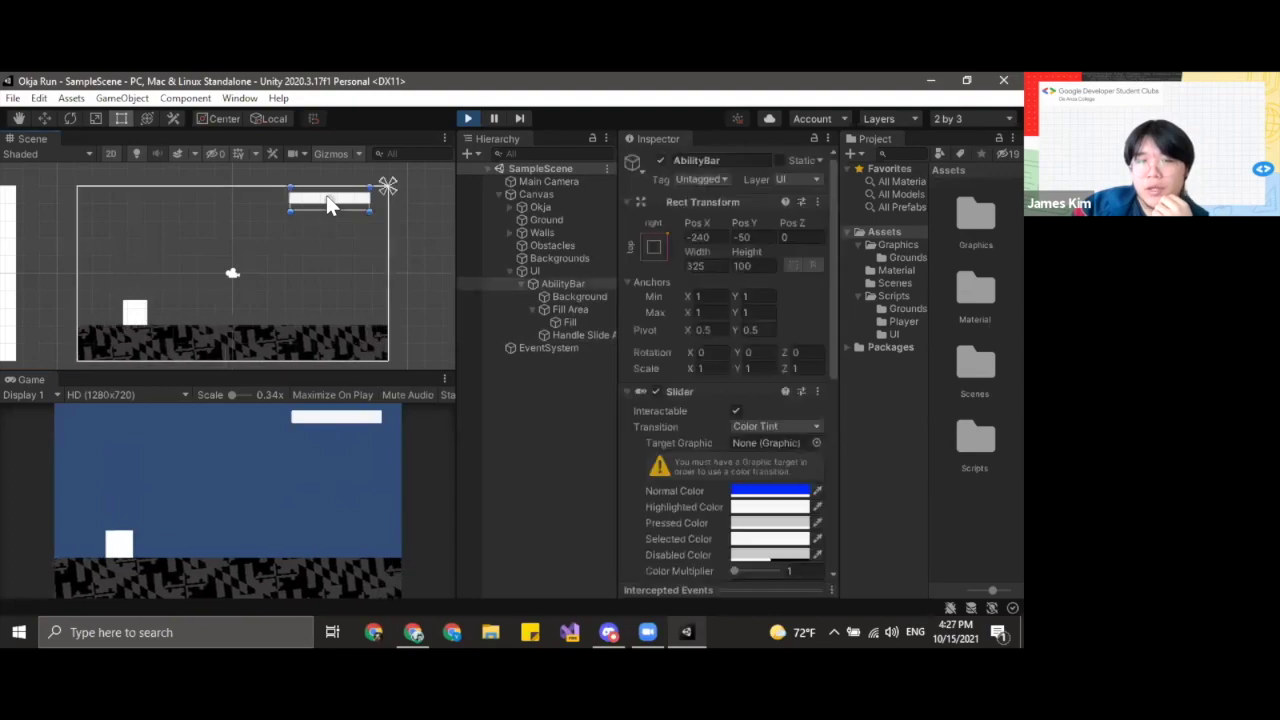
{"action": "left_click", "coordinate": [437, 284]}
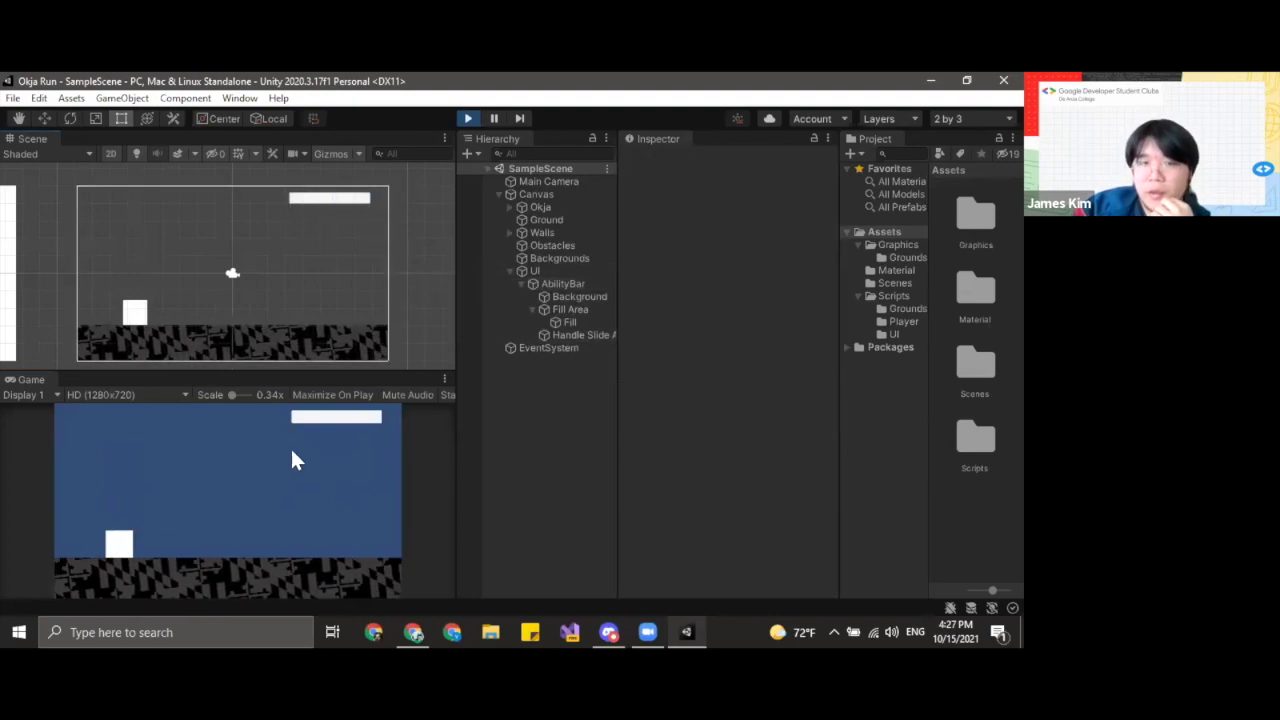
{"action": "left_click", "coordinate": [138, 322]}
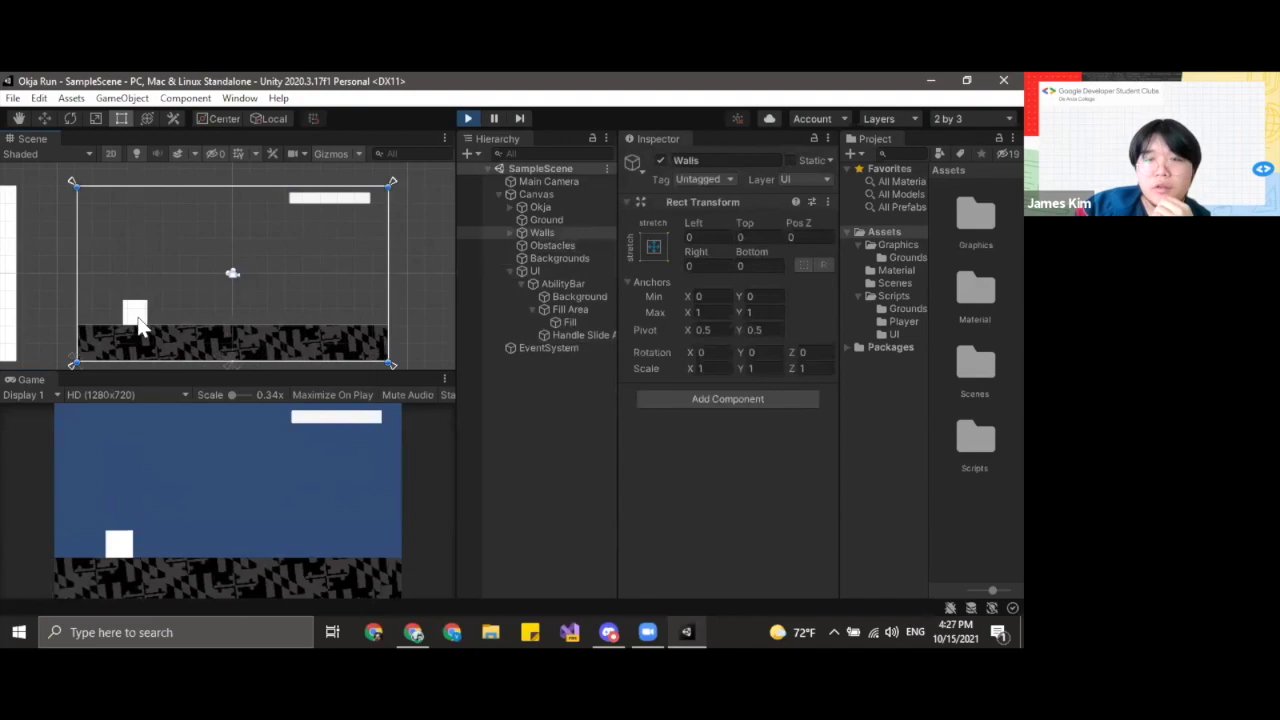
{"action": "left_click", "coordinate": [138, 322]}
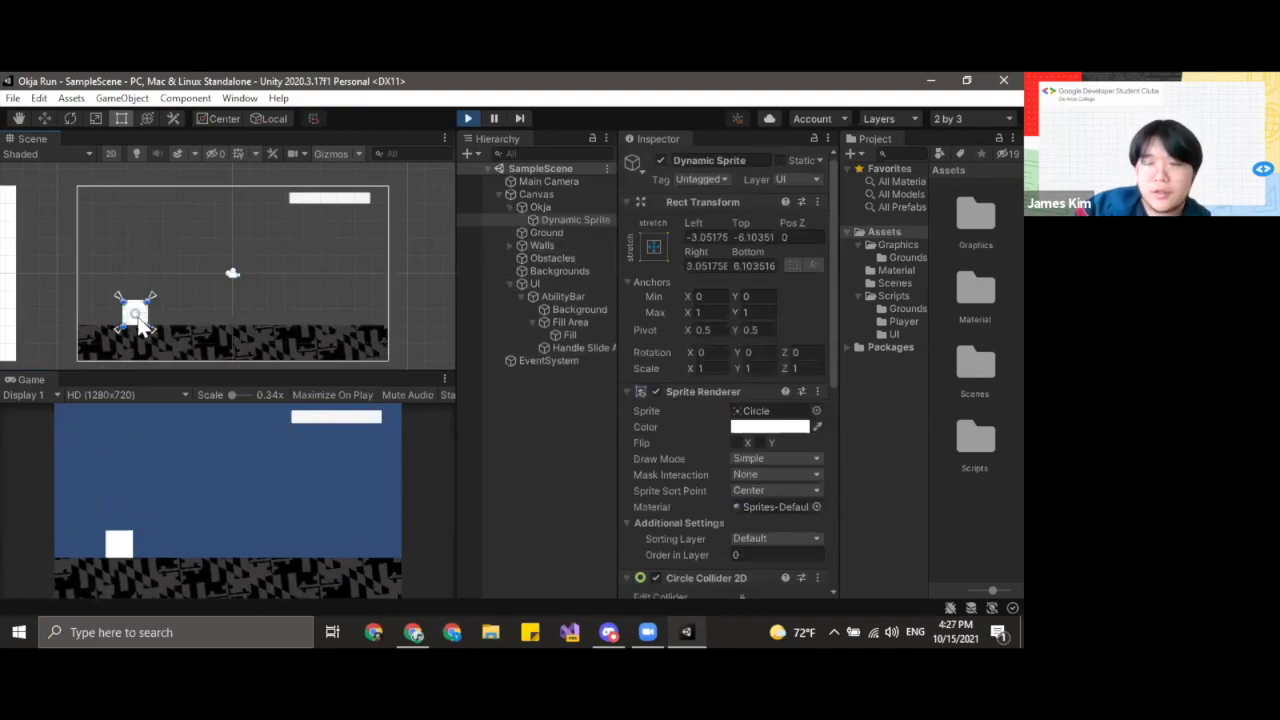
{"action": "mouse_move", "coordinate": [140, 322]}
{"action": "left_mouse_down"}
{"action": "mouse_move", "coordinate": [203, 320]}
{"action": "mouse_move", "coordinate": [140, 316]}
{"action": "left_mouse_up"}
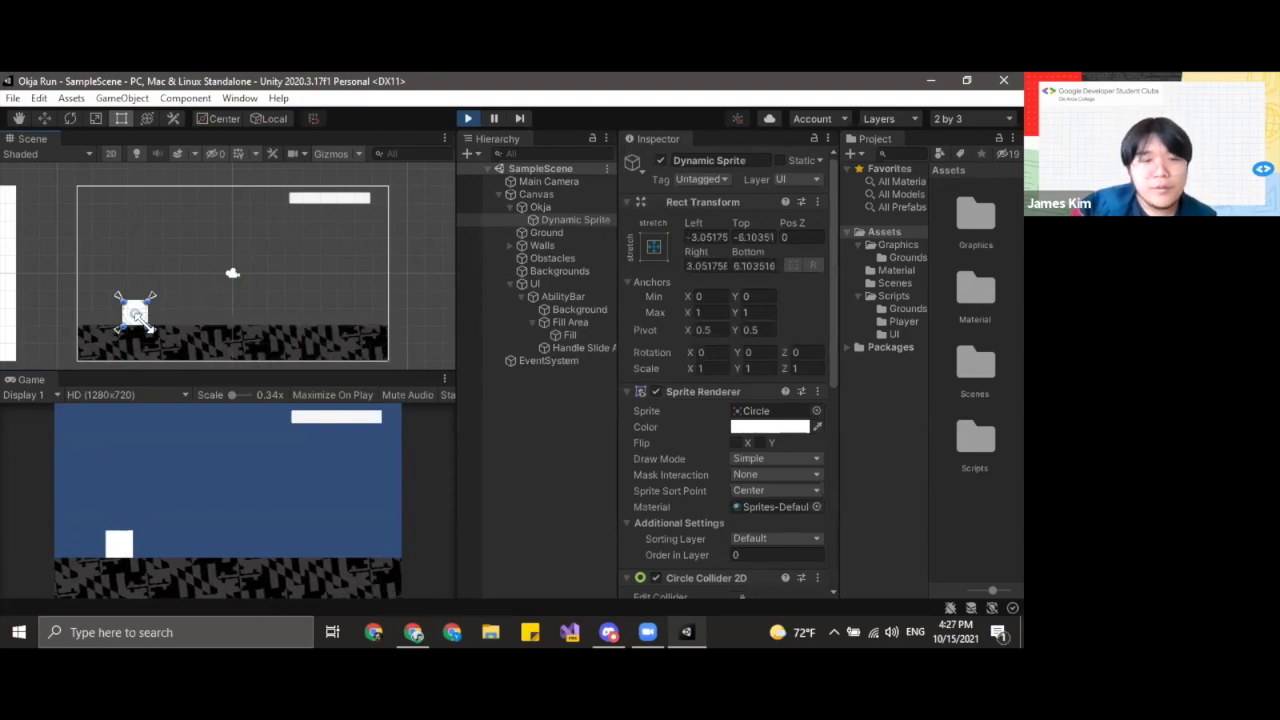
{"action": "left_click", "coordinate": [540, 207]}
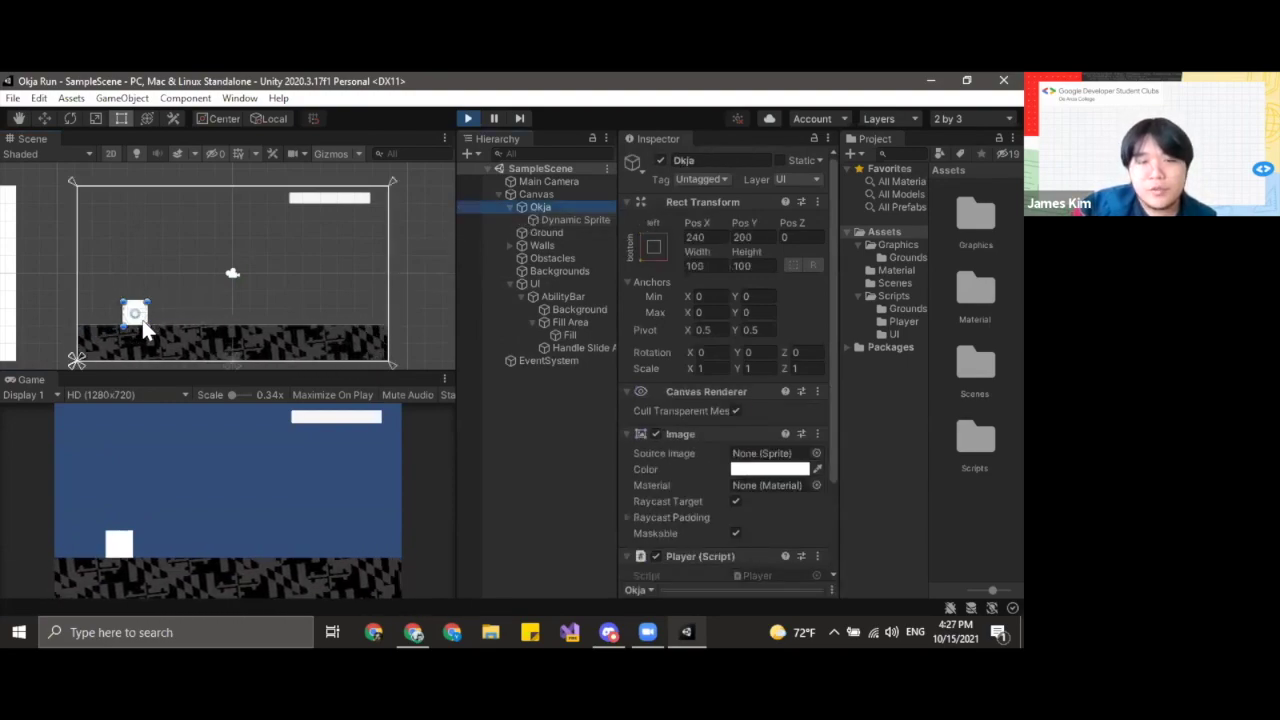
{"action": "left_click_drag", "start_coordinate": [145, 330], "coordinate": [244, 331]}
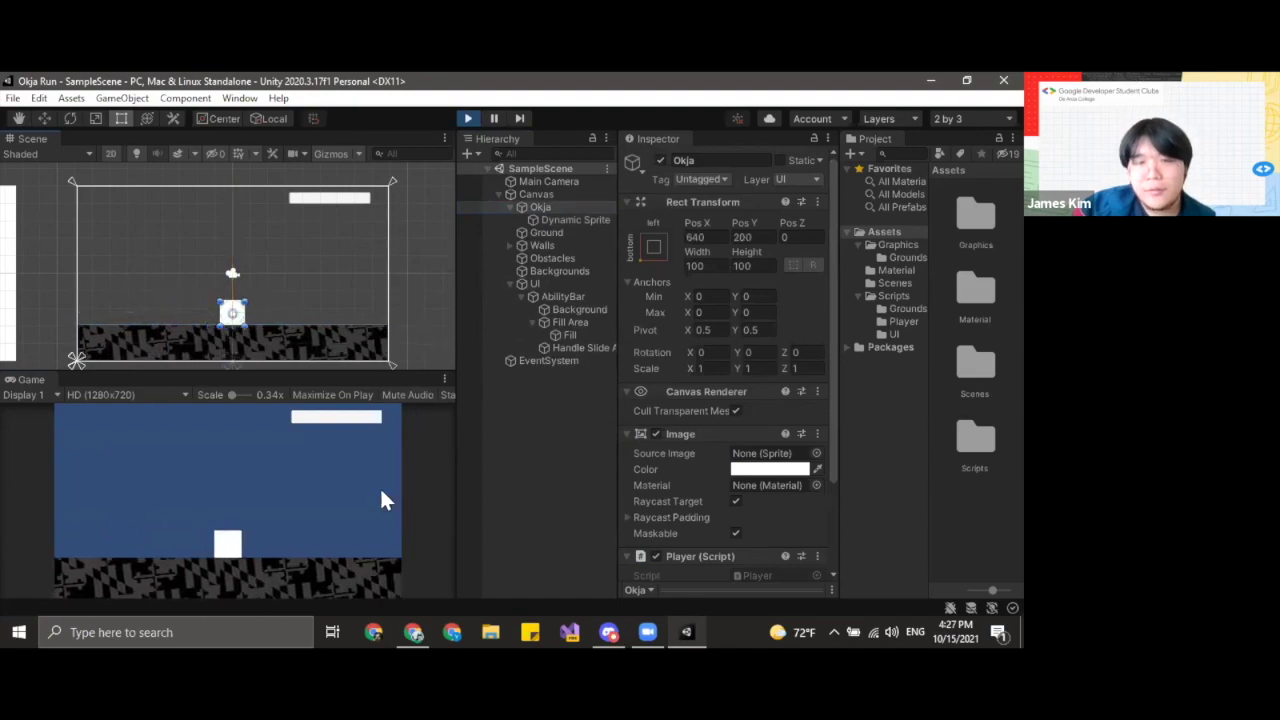
- While playing, enlarge Okja's square and make it jump, then stop the game and deselect
{"action": "left_click", "coordinate": [333, 524]}
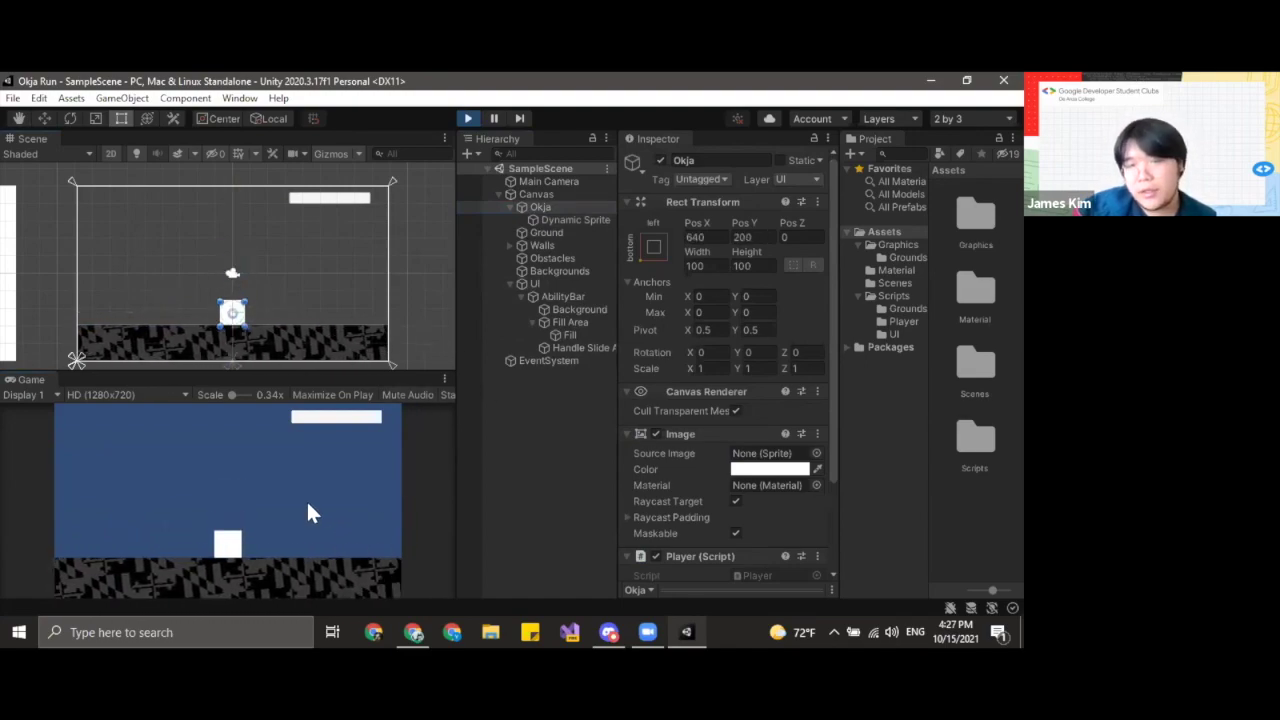
{"action": "left_click", "coordinate": [308, 508]}
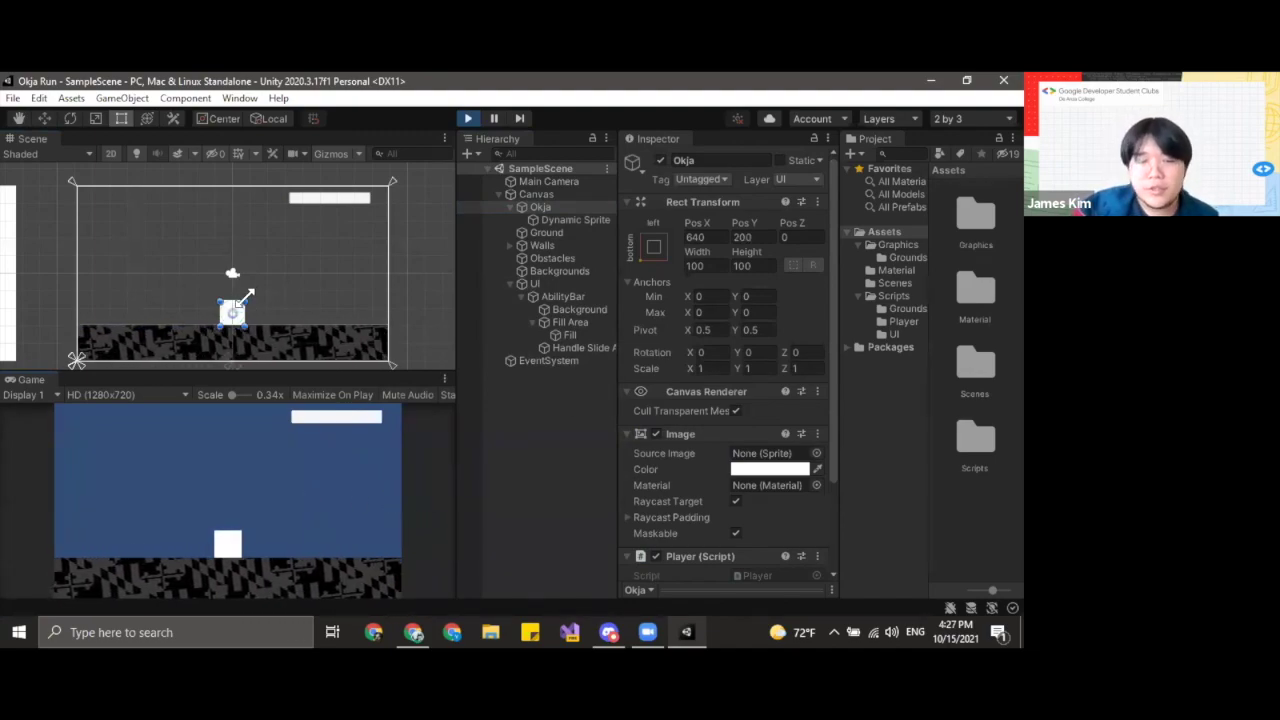
{"action": "left_click_drag", "start_coordinate": [245, 296], "coordinate": [274, 270], "text": "shift"}
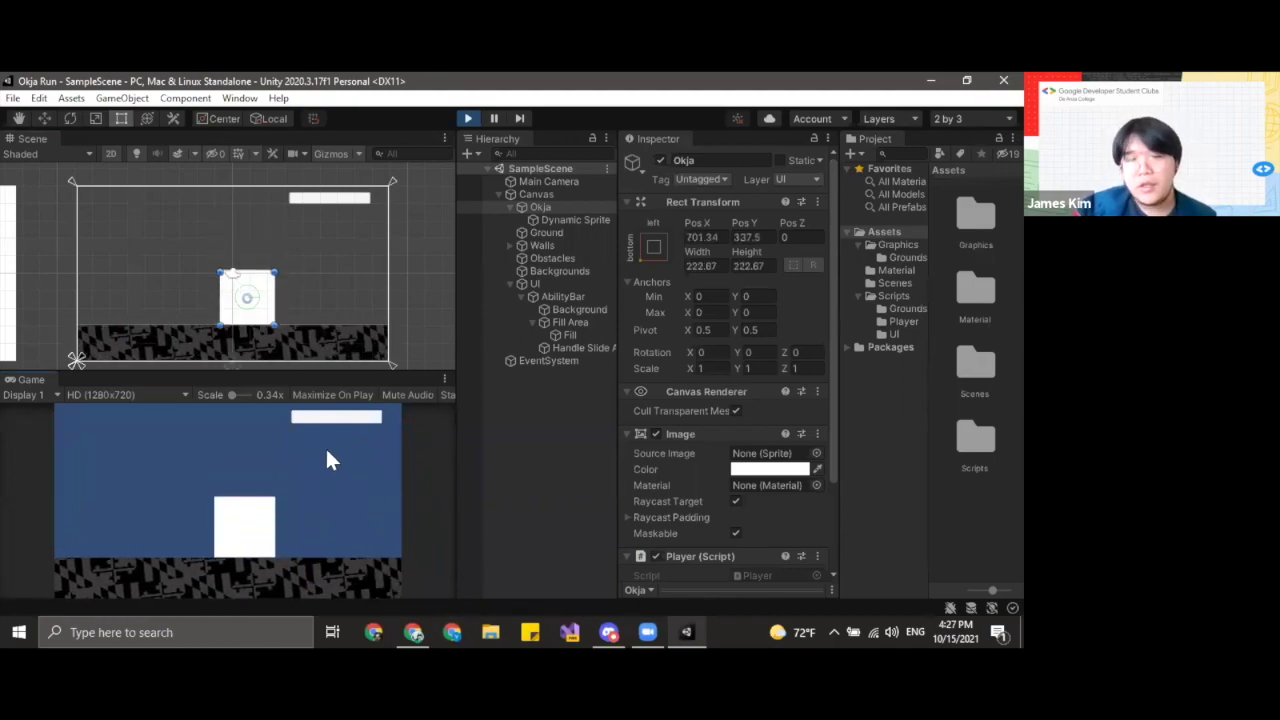
{"action": "key", "text": "space"}
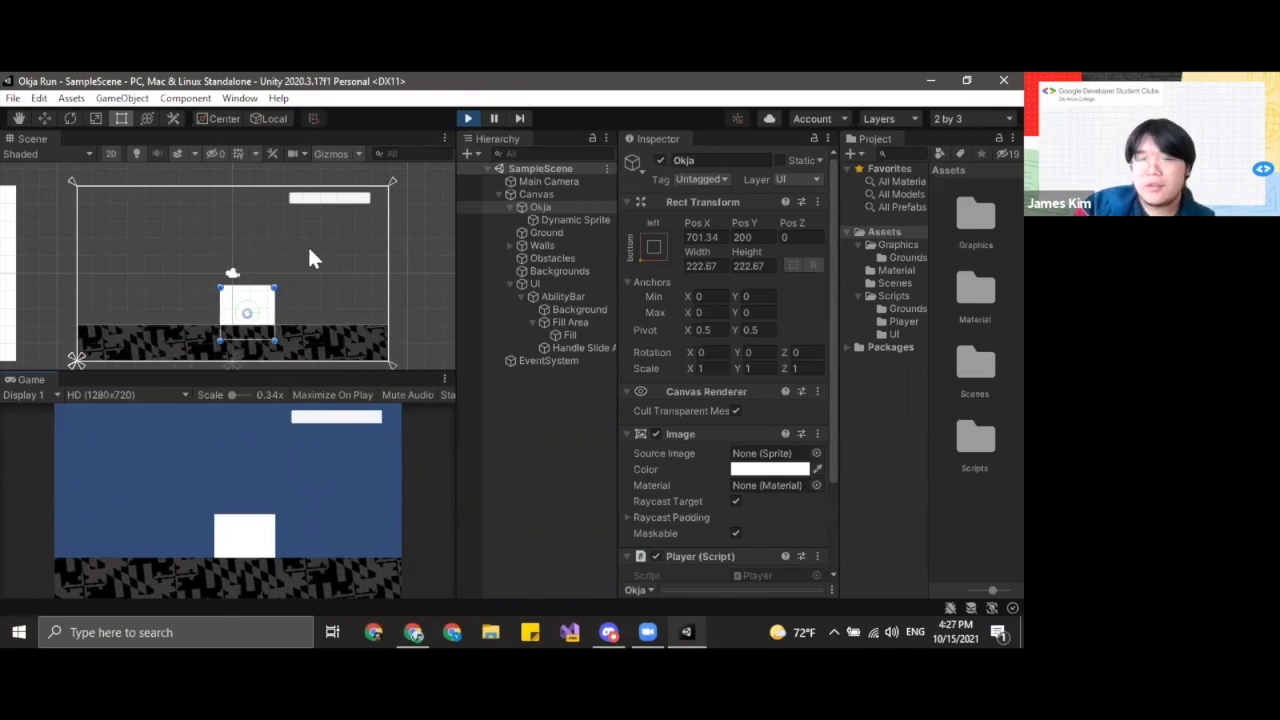
{"action": "left_click", "coordinate": [467, 118]}
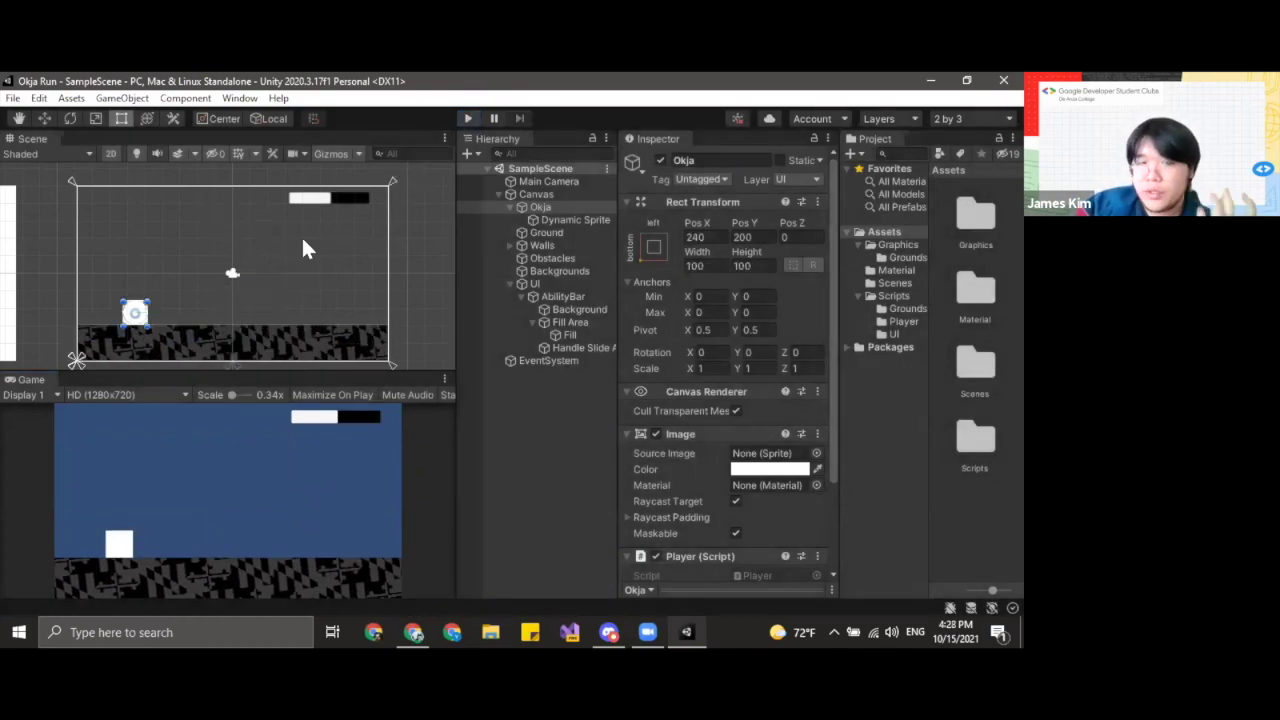
{"action": "left_click", "coordinate": [540, 440]}
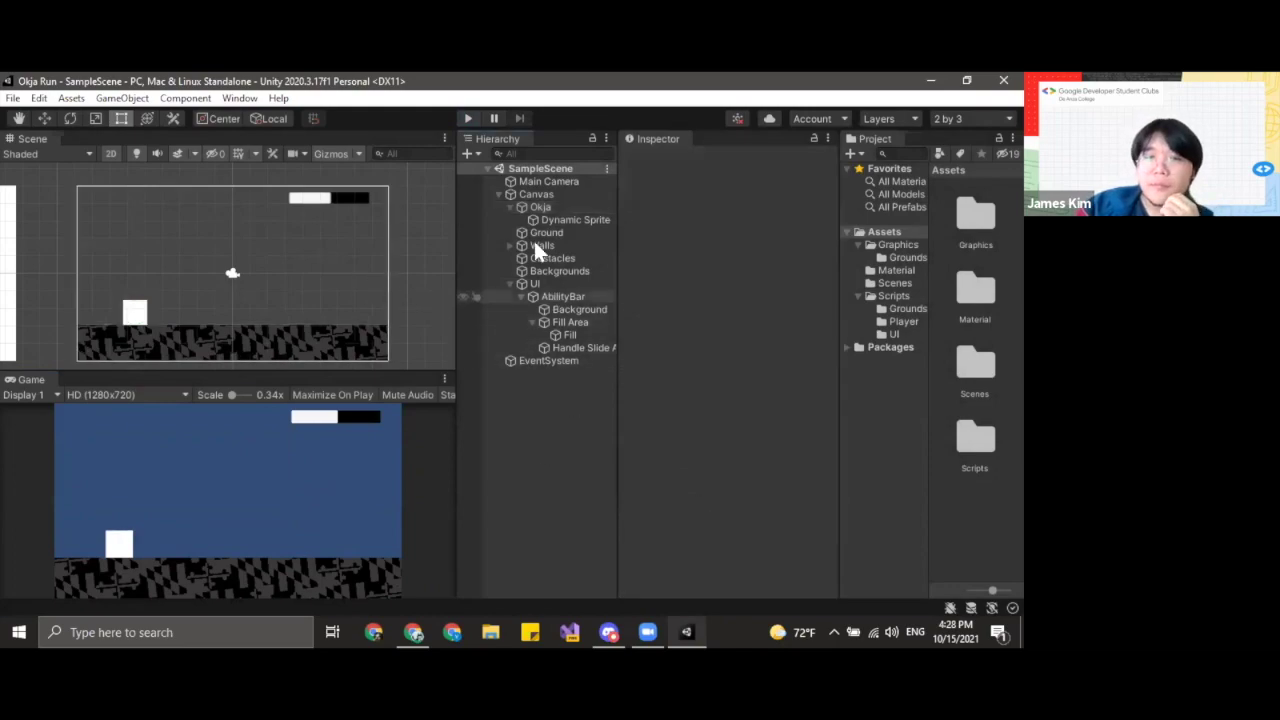
{"action": "left_click", "coordinate": [467, 119]}
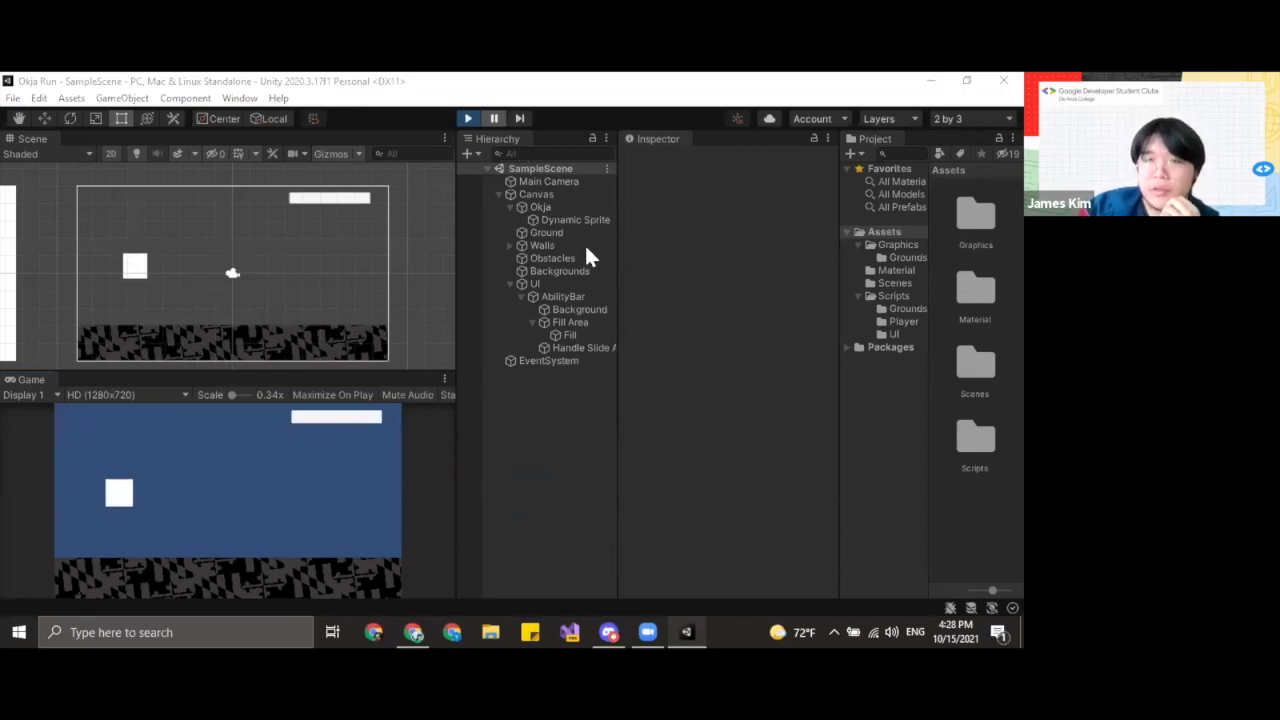
{"action": "left_click", "coordinate": [468, 118]}
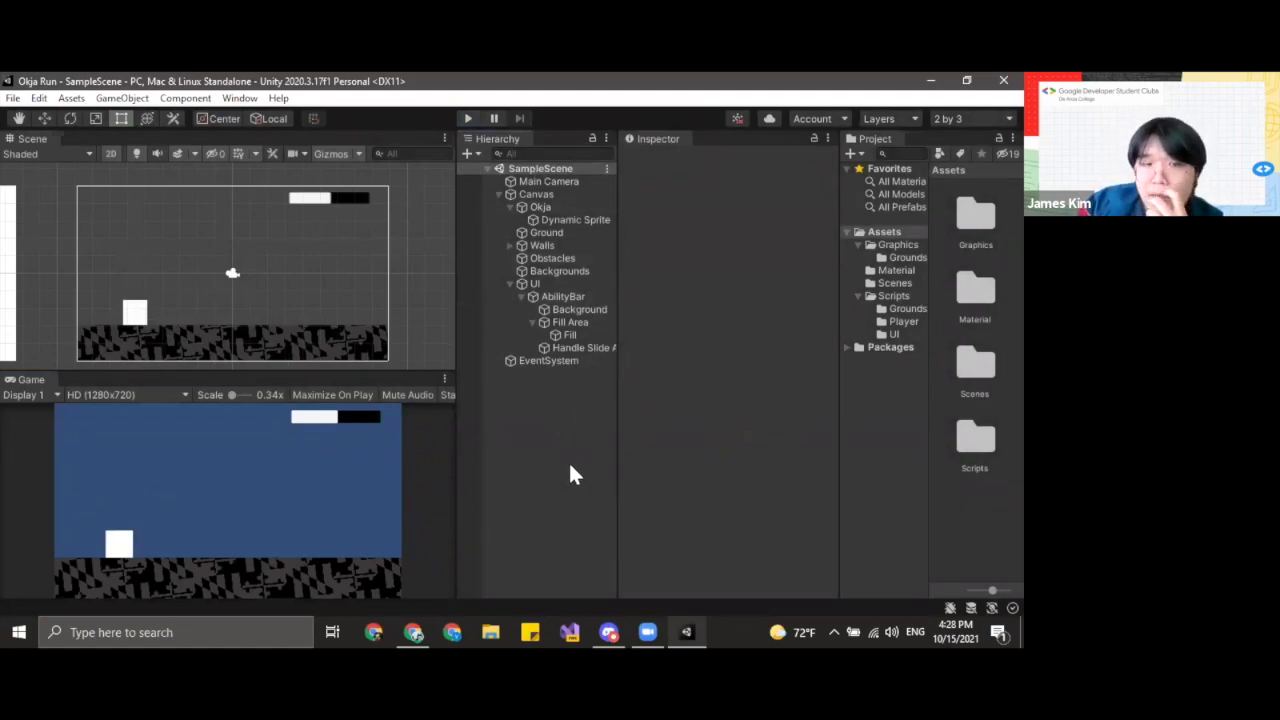
{"action": "left_click_drag", "start_coordinate": [84, 213], "coordinate": [402, 334]}
{"action": "left_click", "coordinate": [491, 467]}
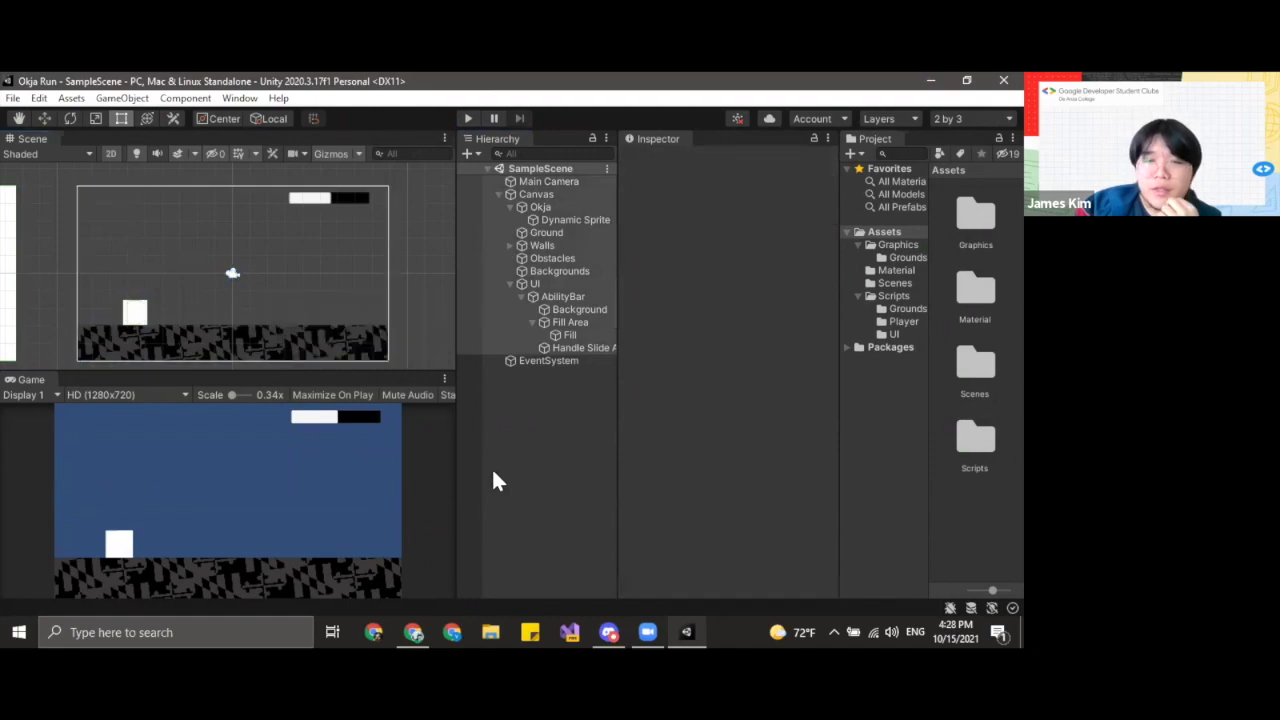
{"action": "left_click", "coordinate": [530, 181]}
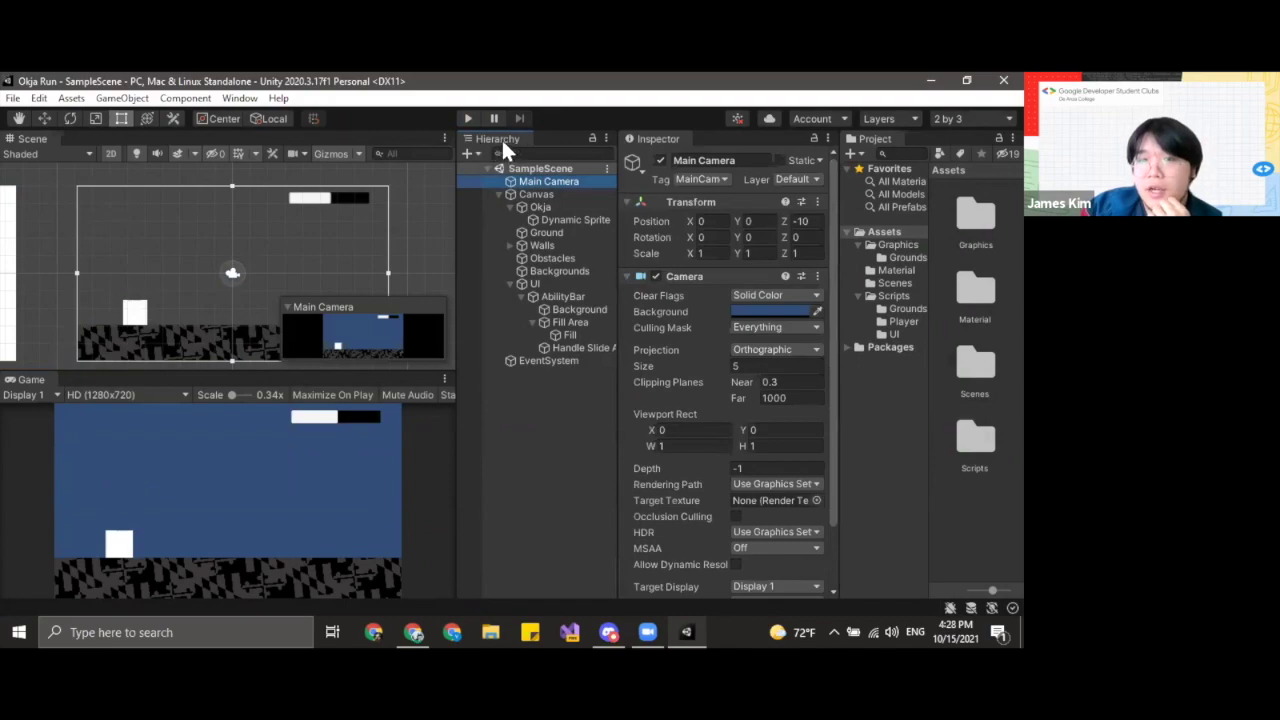
- Inspect the Walls, Backgrounds, ability bar parts and EventSystem, and box-select the level's objects
{"action": "left_click", "coordinate": [546, 218]}
{"action": "left_click", "coordinate": [549, 245]}
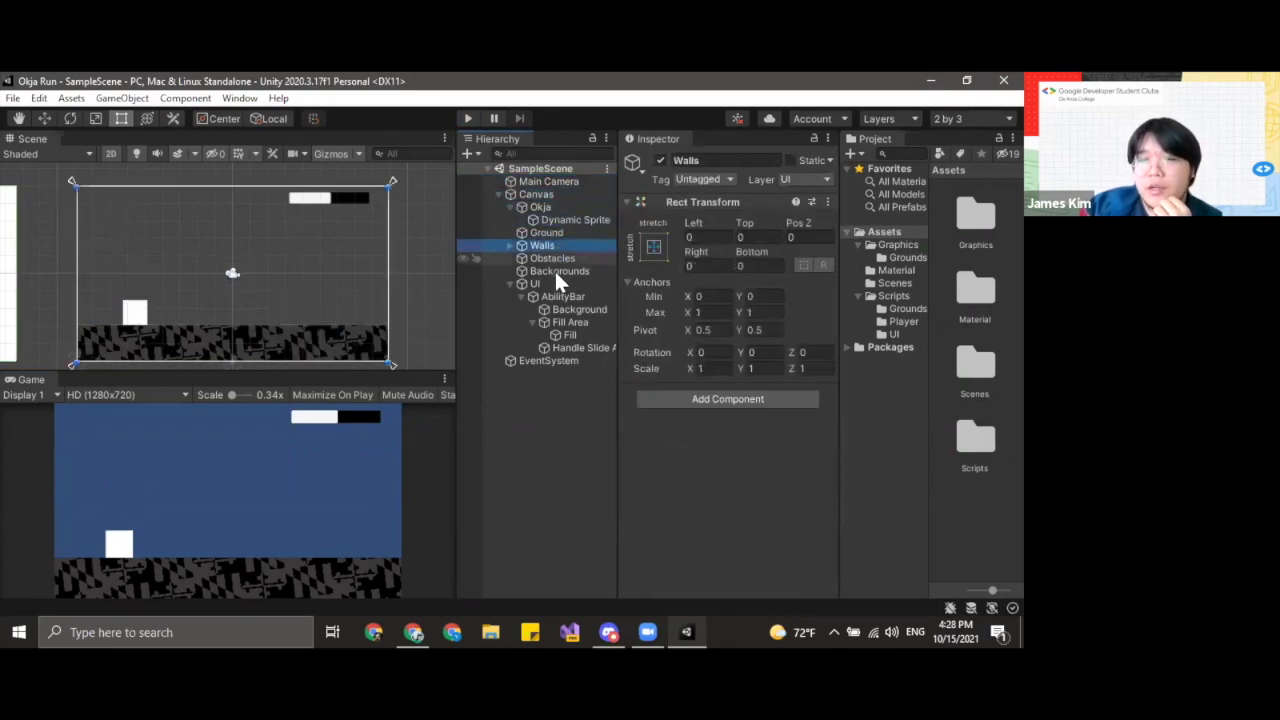
{"action": "left_click", "coordinate": [554, 271]}
{"action": "left_click", "coordinate": [556, 309]}
{"action": "left_click", "coordinate": [560, 360]}
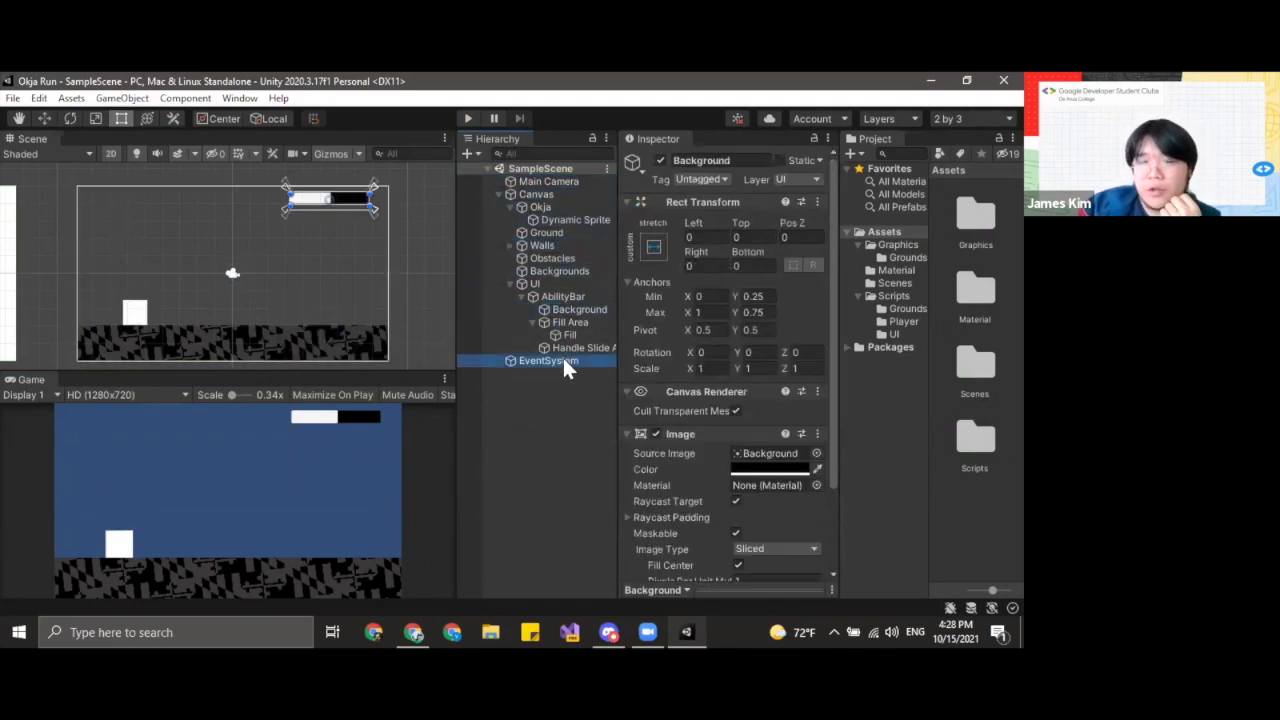
{"action": "left_click", "coordinate": [572, 347]}
{"action": "left_click", "coordinate": [568, 335]}
{"action": "scroll", "coordinate": [419, 219], "scroll_direction": "down", "scroll_amount": 3}
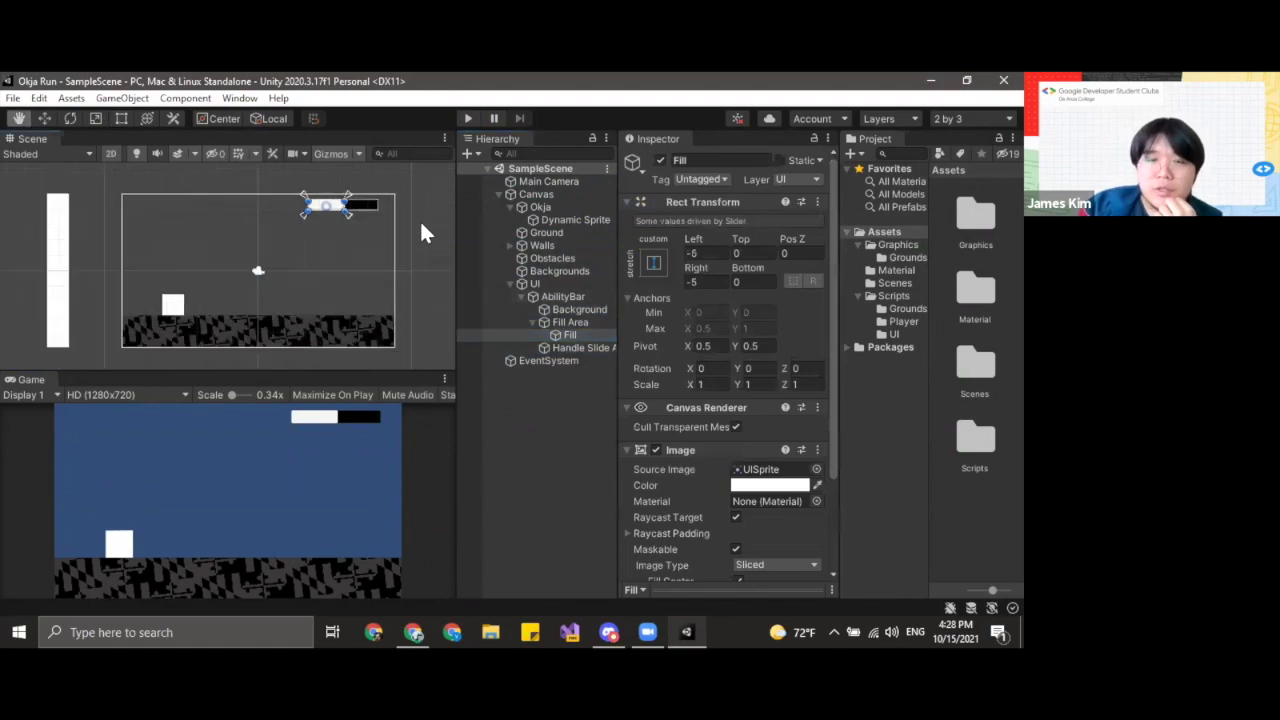
{"action": "left_click_drag", "start_coordinate": [422, 183], "coordinate": [53, 357]}
{"action": "left_click", "coordinate": [53, 355]}
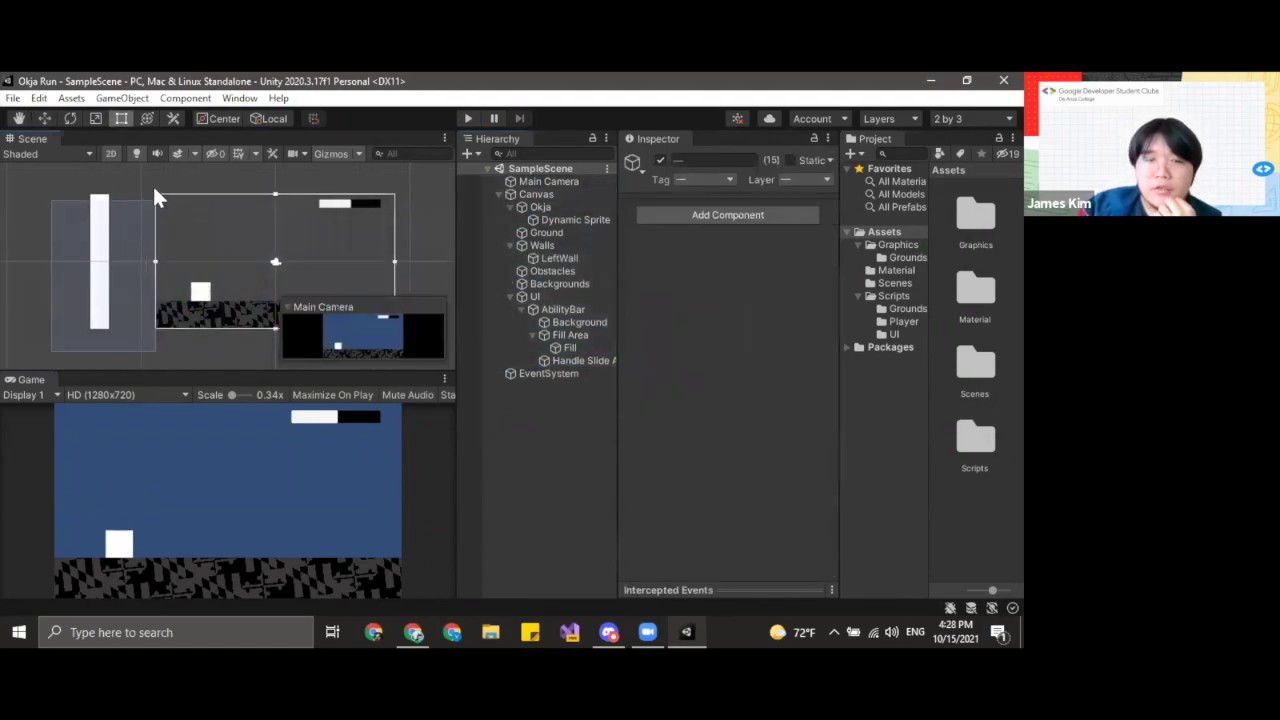
{"action": "left_click", "coordinate": [100, 216]}
{"action": "left_click_drag", "start_coordinate": [151, 339], "coordinate": [423, 174]}
- Inspect the Canvas settings and collapse or expand the Canvas and Okja children
{"action": "left_click", "coordinate": [532, 194]}
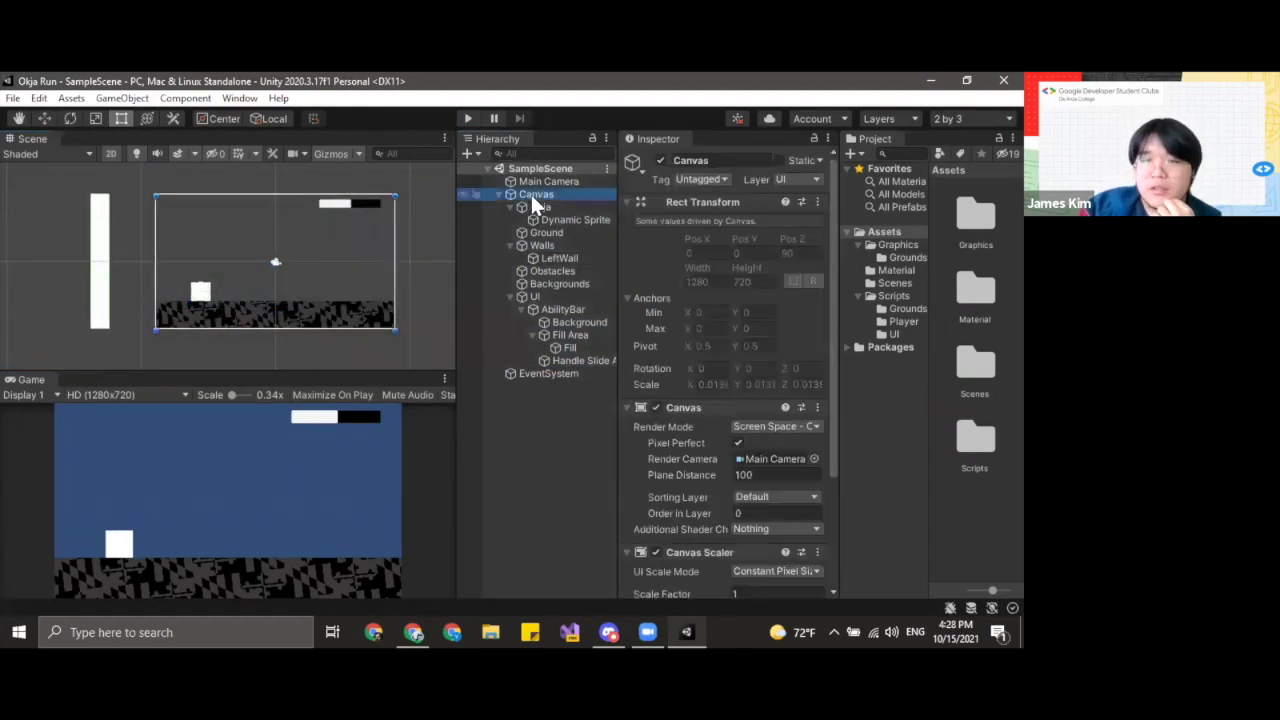
{"action": "key", "text": "Down"}
{"action": "key", "text": "Down"}
{"action": "key", "text": "Down"}
{"action": "key", "text": "Down"}
{"action": "key", "text": "Down"}
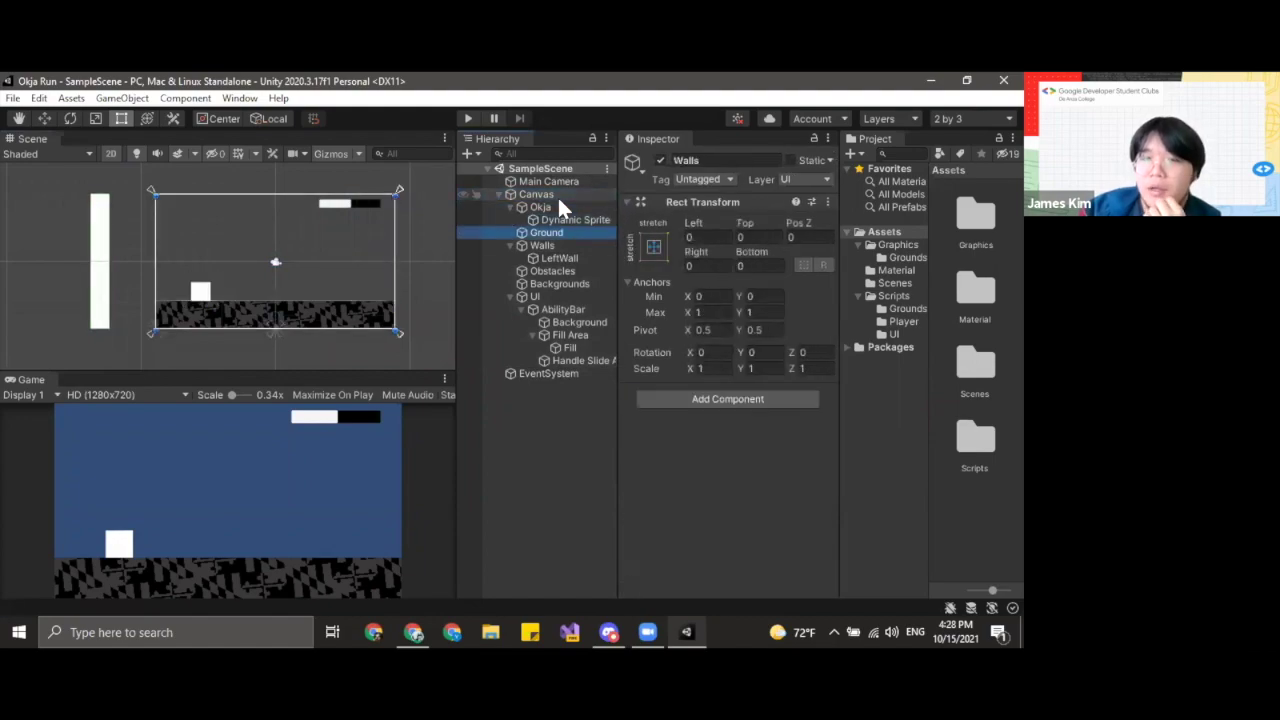
{"action": "left_click", "coordinate": [498, 194]}
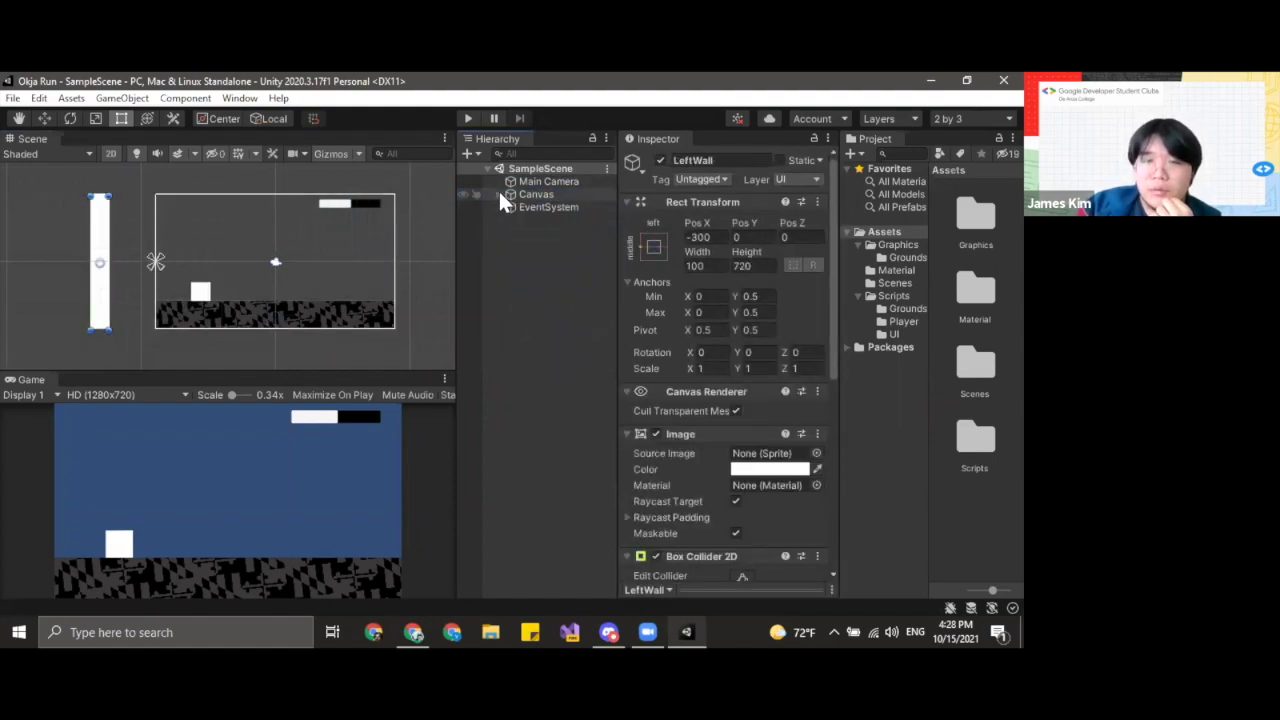
{"action": "left_click", "coordinate": [499, 194]}
{"action": "left_click", "coordinate": [510, 205]}
{"action": "left_click", "coordinate": [510, 205]}
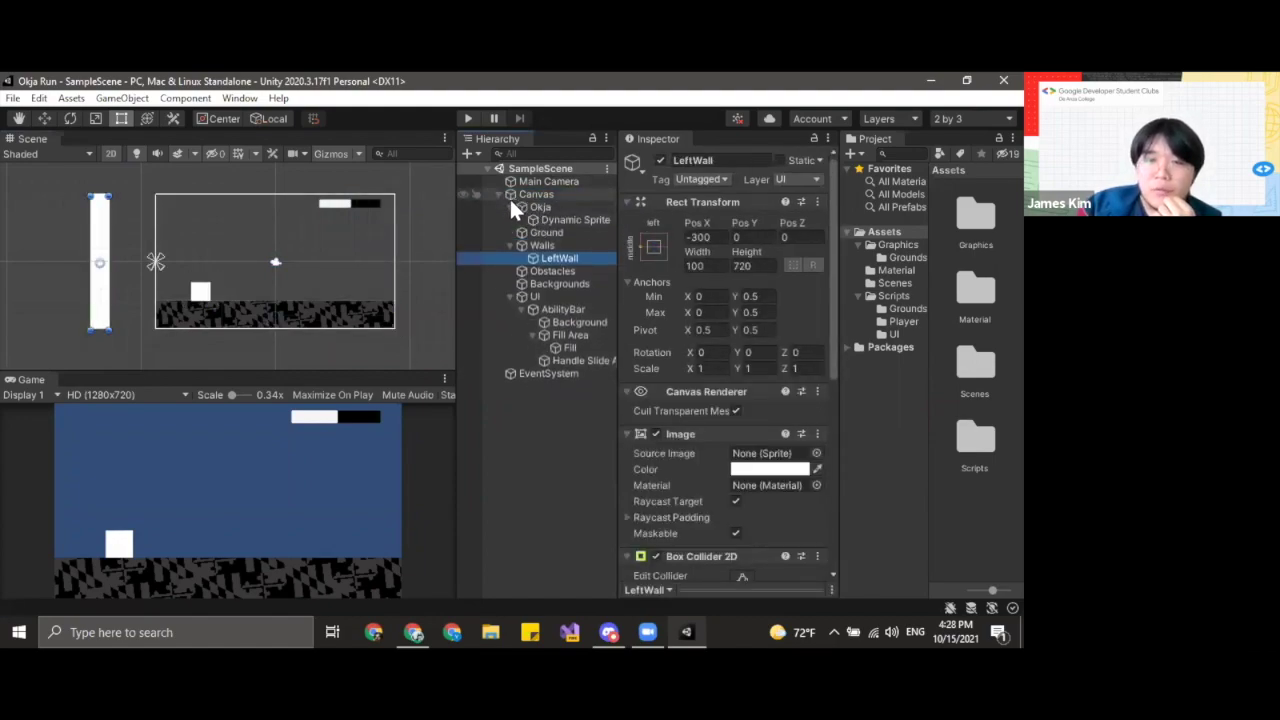
{"action": "left_click", "coordinate": [508, 204]}
{"action": "left_click", "coordinate": [499, 194]}
- Delete the Canvas and restore it unchanged with Ctrl+Z
{"action": "left_click", "coordinate": [510, 195]}
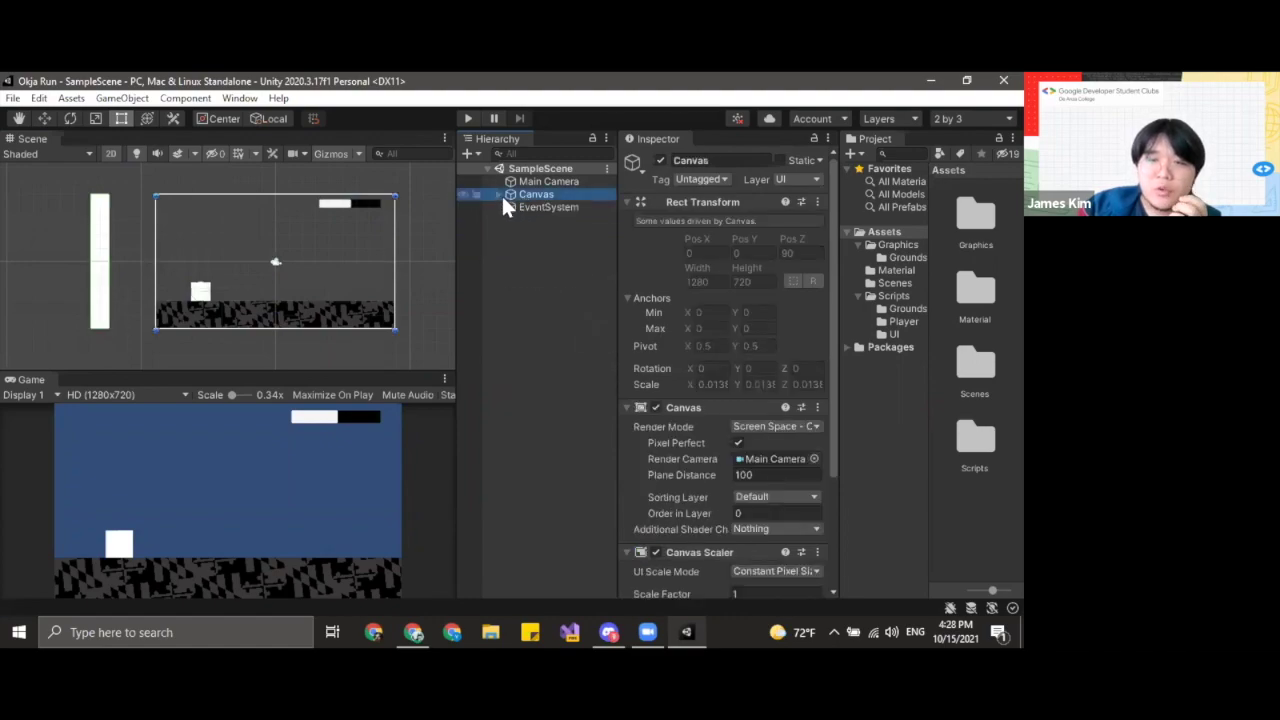
{"action": "left_click", "coordinate": [499, 194]}
{"action": "middle_click_drag", "start_coordinate": [440, 272], "coordinate": [418, 295]}
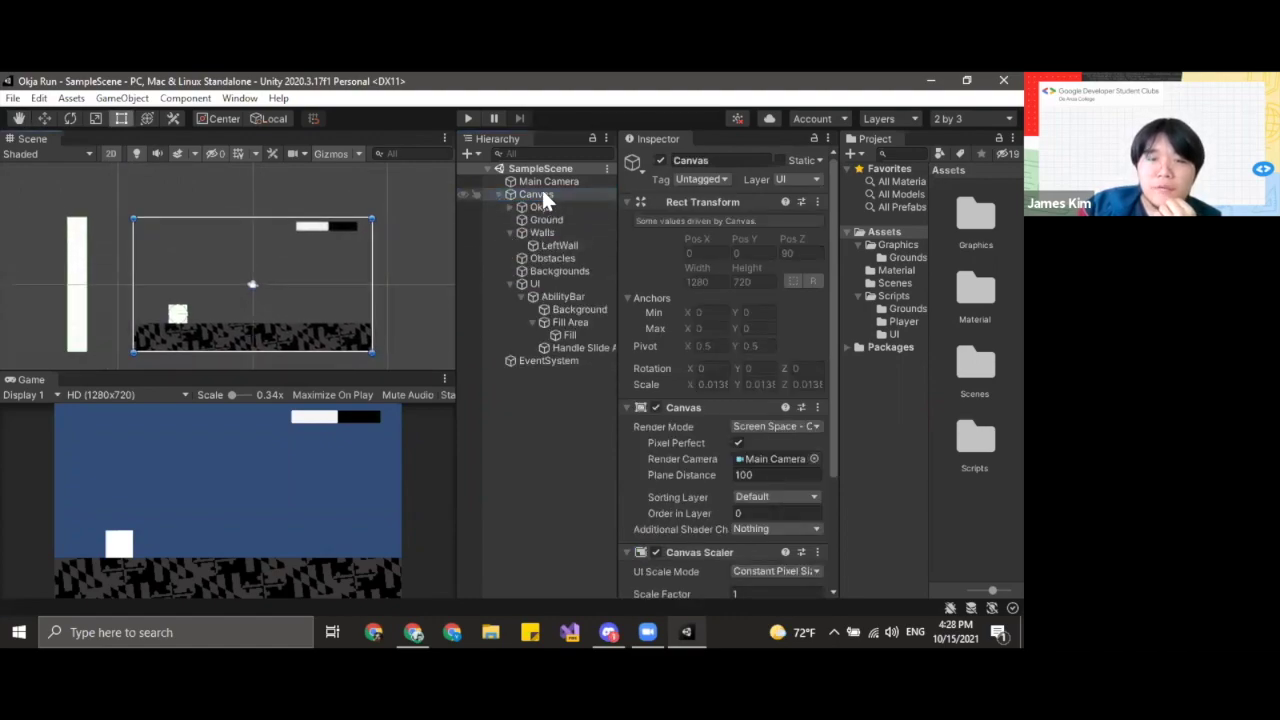
{"action": "key", "text": "Delete"}
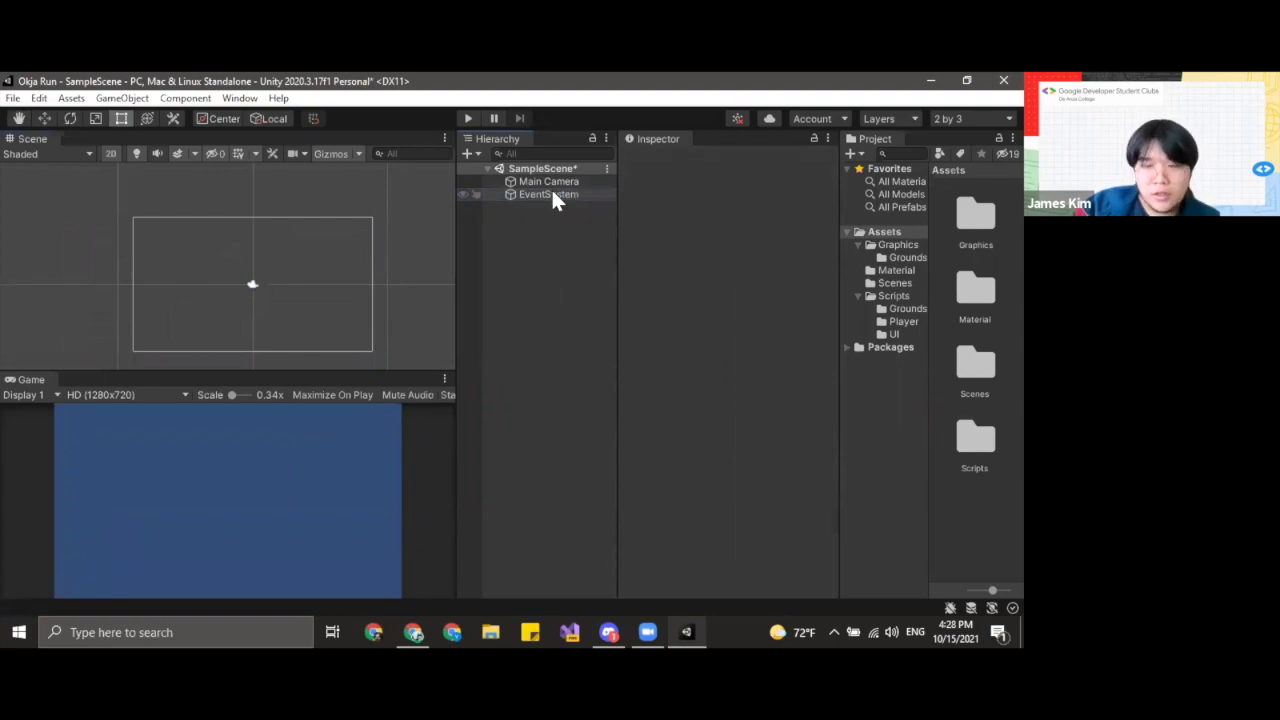
{"action": "key", "text": "ctrl+z"}
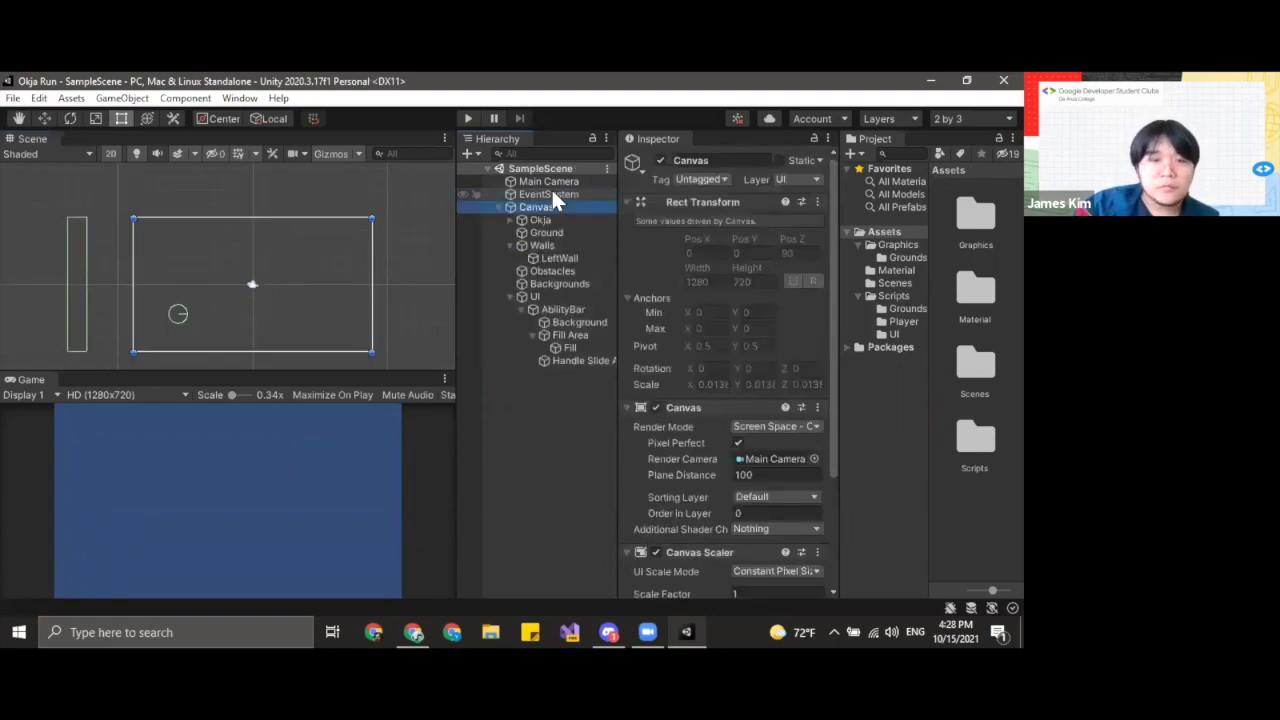
- Frame Okja in the Scene view at lower left and return to the Rect tool
{"action": "left_click", "coordinate": [562, 220]}
{"action": "mouse_move", "coordinate": [405, 281]}
{"action": "middle_mouse_down"}
{"action": "mouse_move", "coordinate": [383, 297]}
{"action": "mouse_move", "coordinate": [443, 270]}
{"action": "mouse_move", "coordinate": [414, 266]}
{"action": "middle_mouse_up"}
{"action": "left_click", "coordinate": [560, 258]}
{"action": "left_click", "coordinate": [568, 283]}
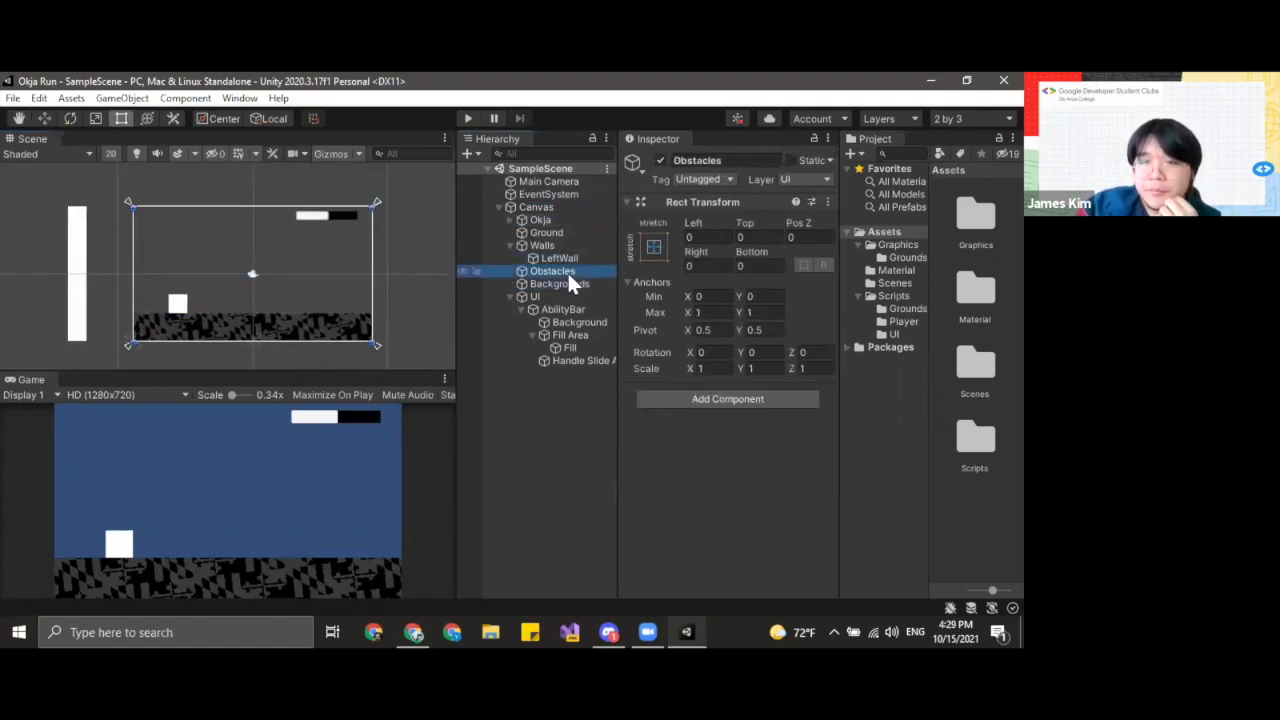
{"action": "left_click", "coordinate": [569, 220]}
{"action": "left_click", "coordinate": [570, 207]}
{"action": "double_click", "coordinate": [568, 220]}
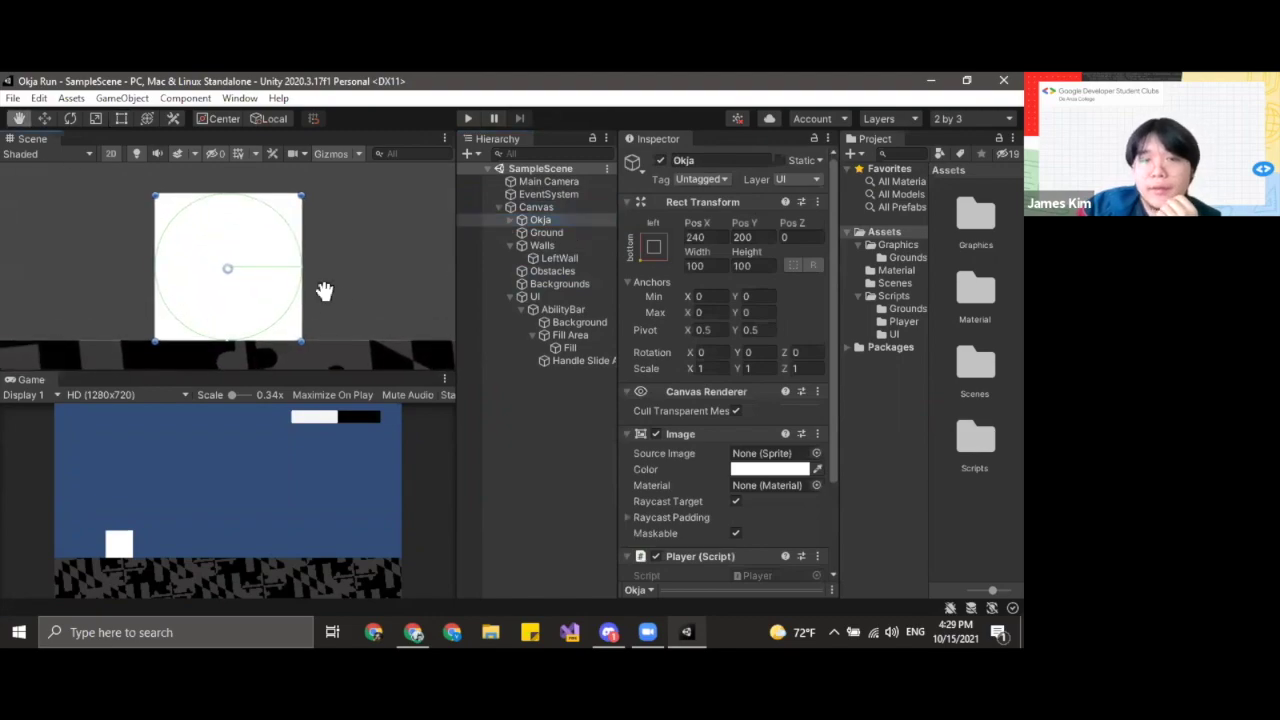
{"action": "scroll", "coordinate": [257, 277], "scroll_direction": "down", "scroll_amount": 5}
{"action": "middle_click_drag", "start_coordinate": [236, 275], "coordinate": [183, 306]}
{"action": "scroll", "coordinate": [165, 298], "scroll_direction": "down", "scroll_amount": 2}
{"action": "key", "text": "t"}
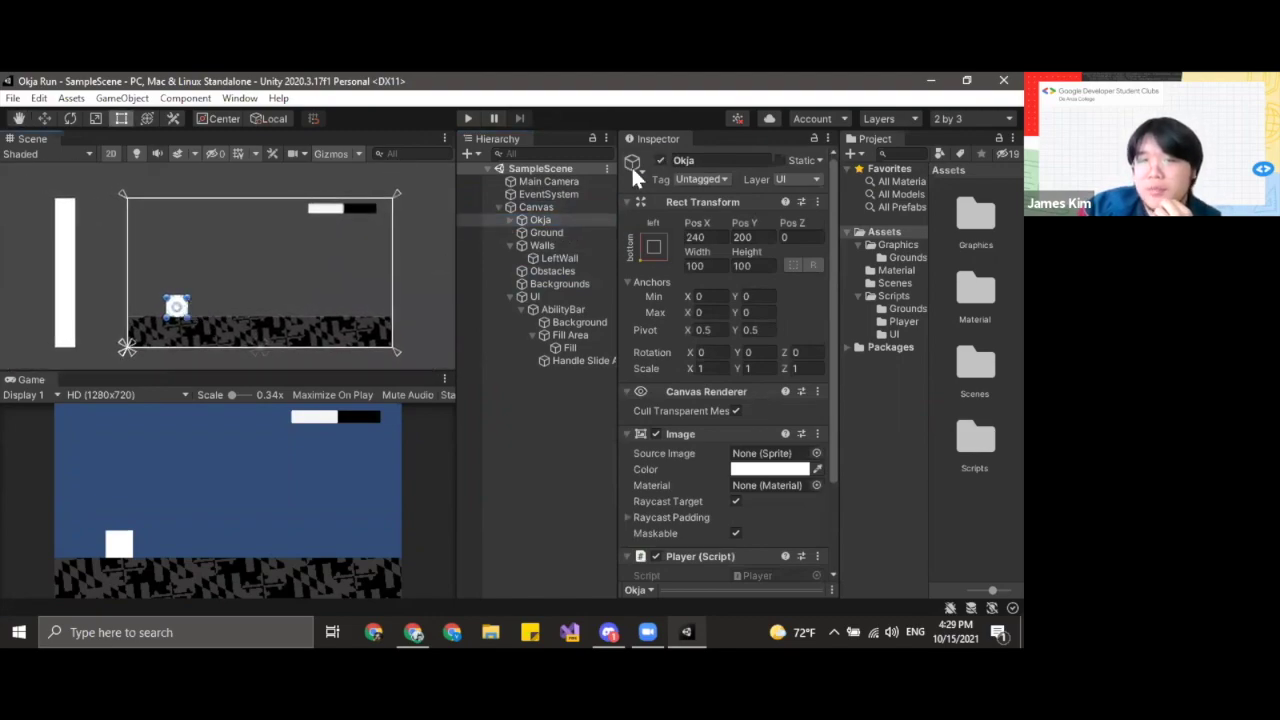
- Compare Ground's position and image with Okja's 100×100 square at Pos X 240, Pos Y 200
{"action": "left_click", "coordinate": [560, 232]}
{"action": "left_click", "coordinate": [557, 220]}
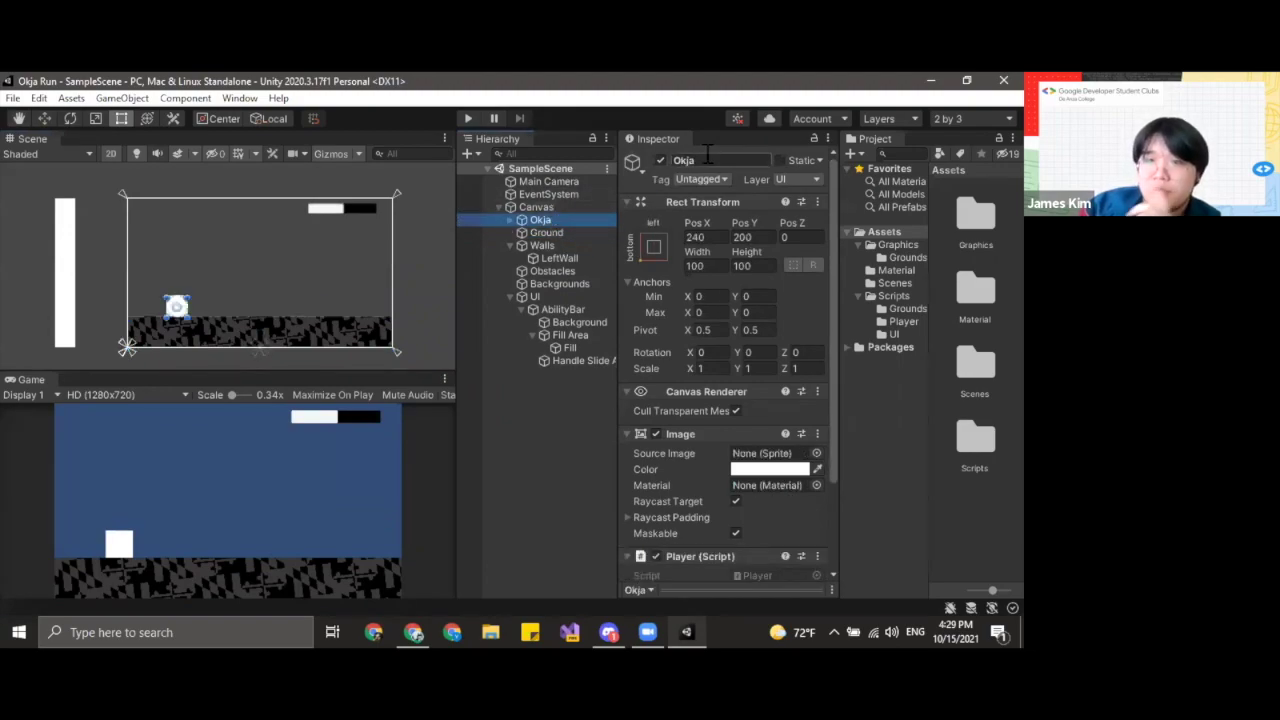
{"action": "left_click", "coordinate": [546, 229]}
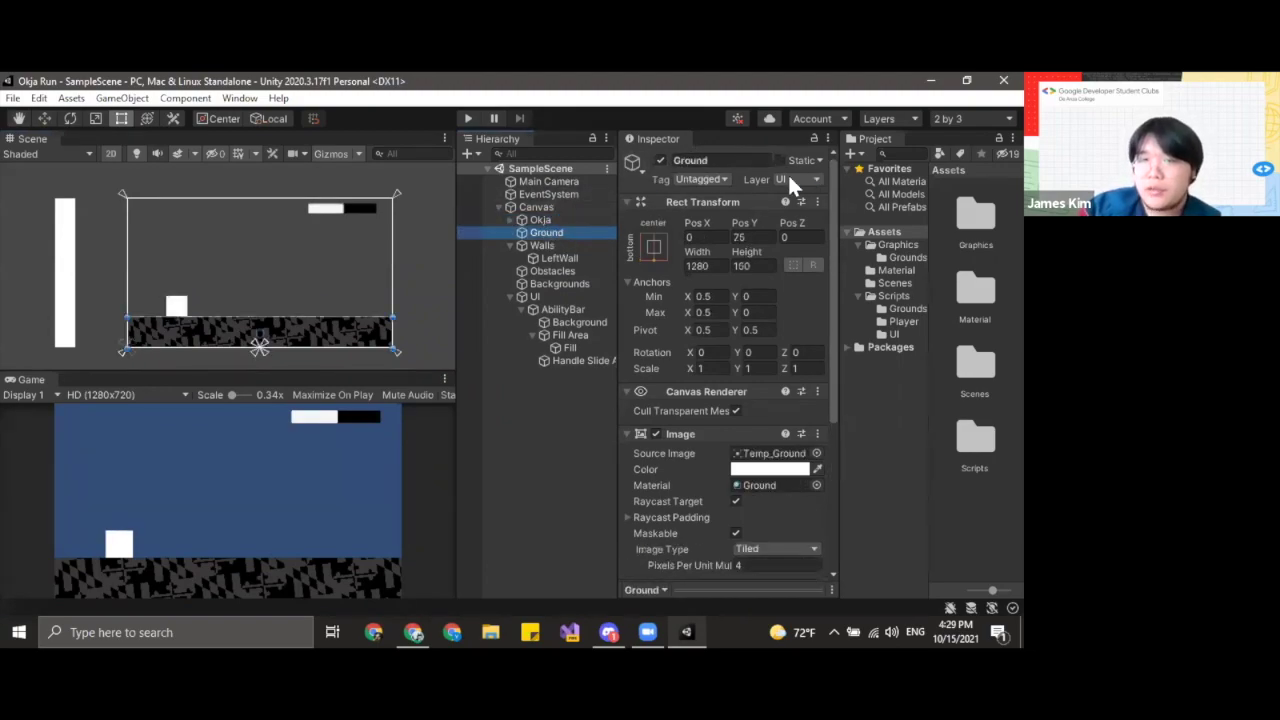
{"action": "left_click", "coordinate": [547, 220]}
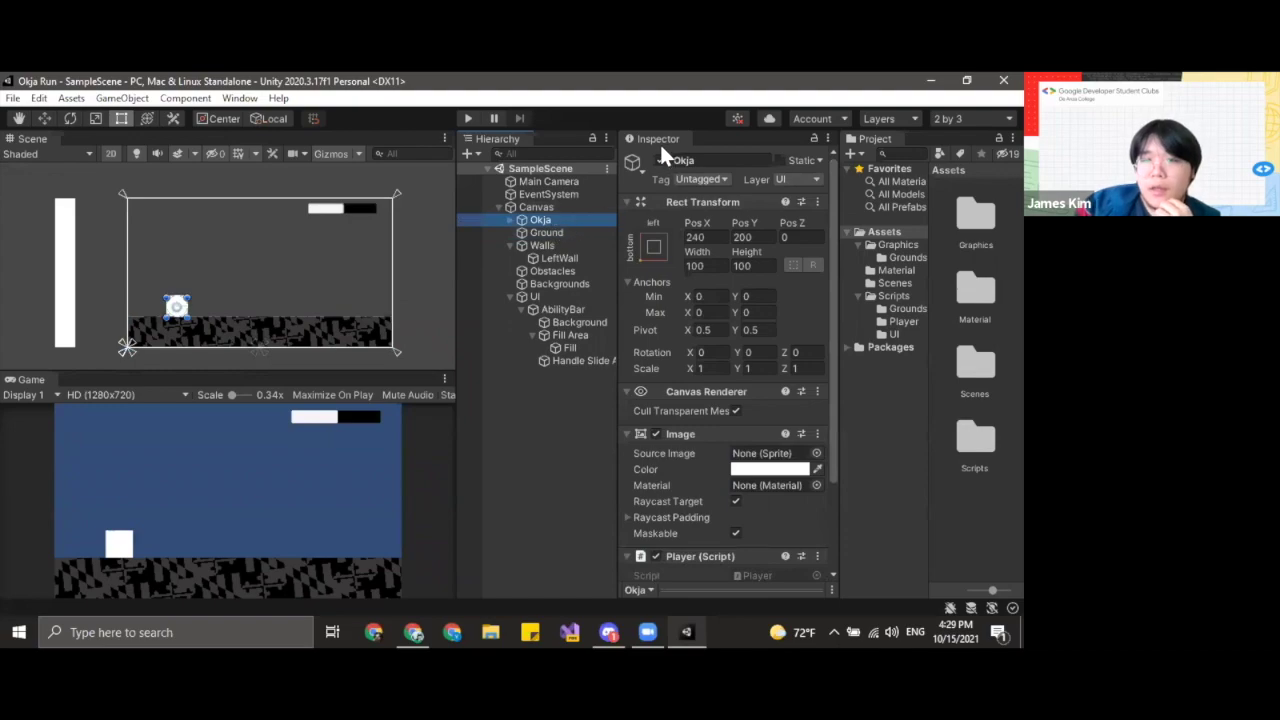
- Anchor Okja to middle-centre so it reads Pos X -400, Pos Y -160, then reselect it
{"action": "left_click", "coordinate": [654, 245]}
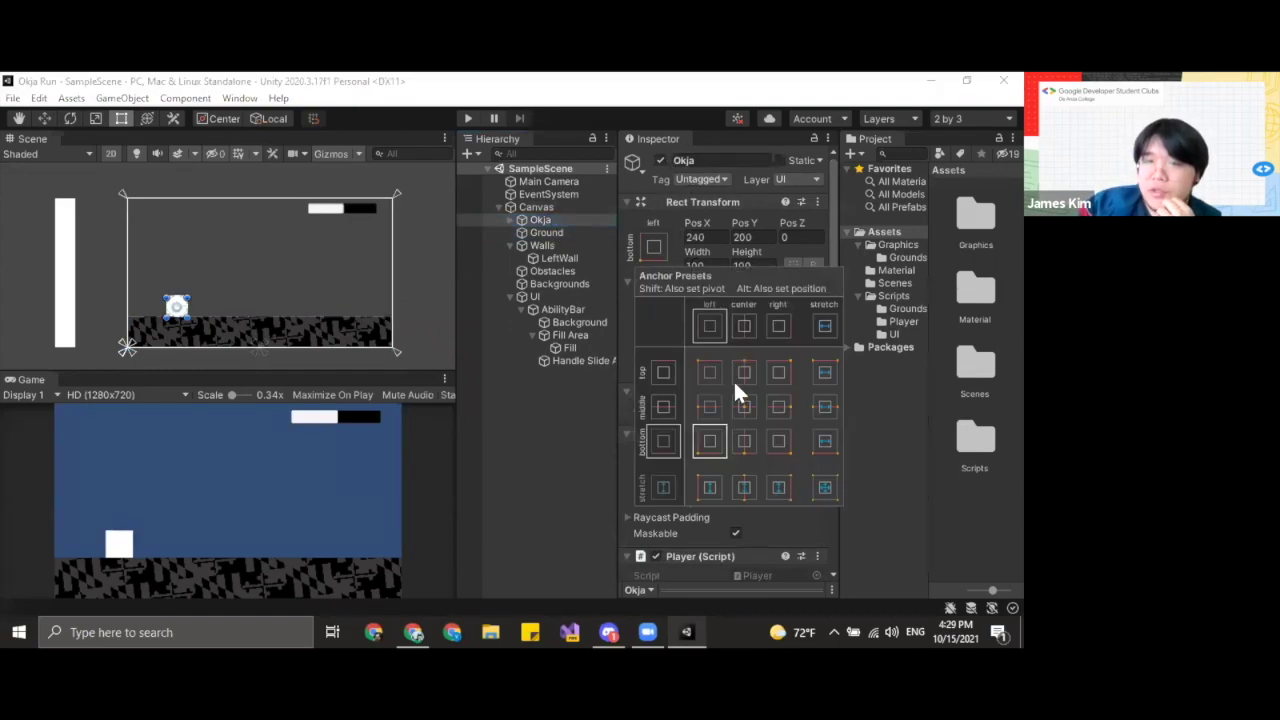
{"action": "left_click", "coordinate": [741, 403]}
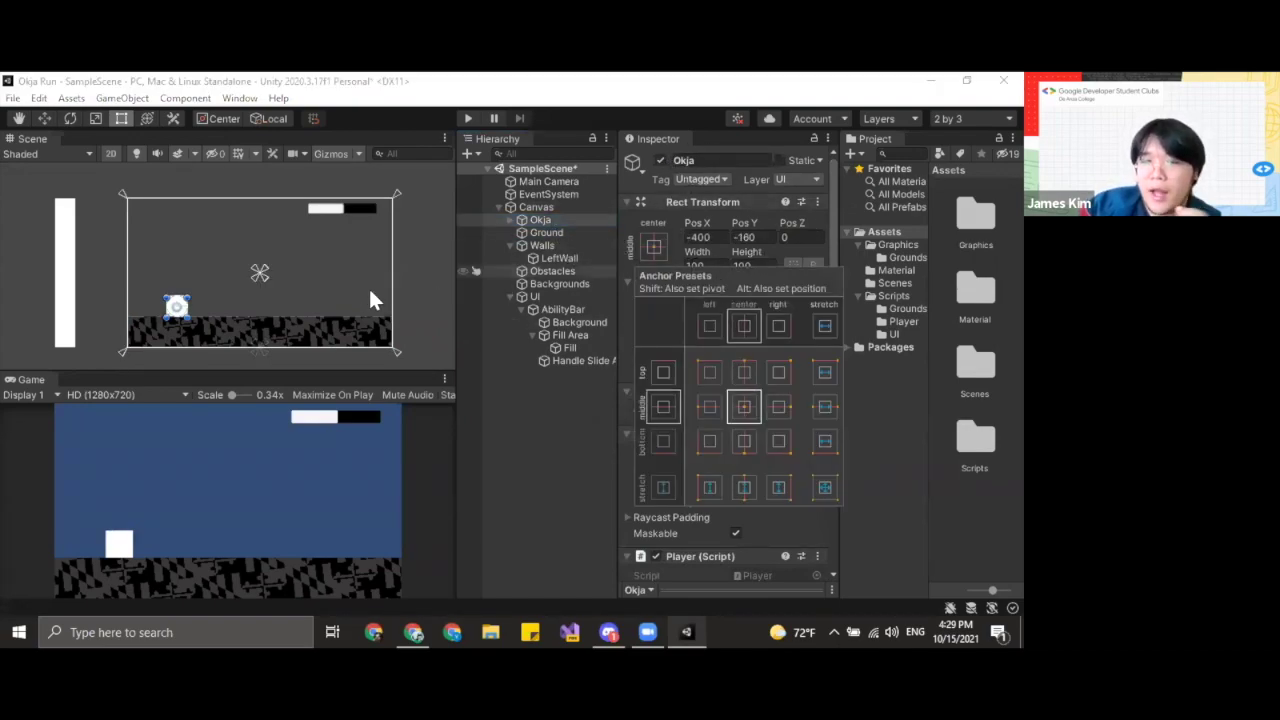
{"action": "left_click", "coordinate": [295, 311]}
{"action": "left_click", "coordinate": [180, 314]}
{"action": "left_click", "coordinate": [178, 318]}
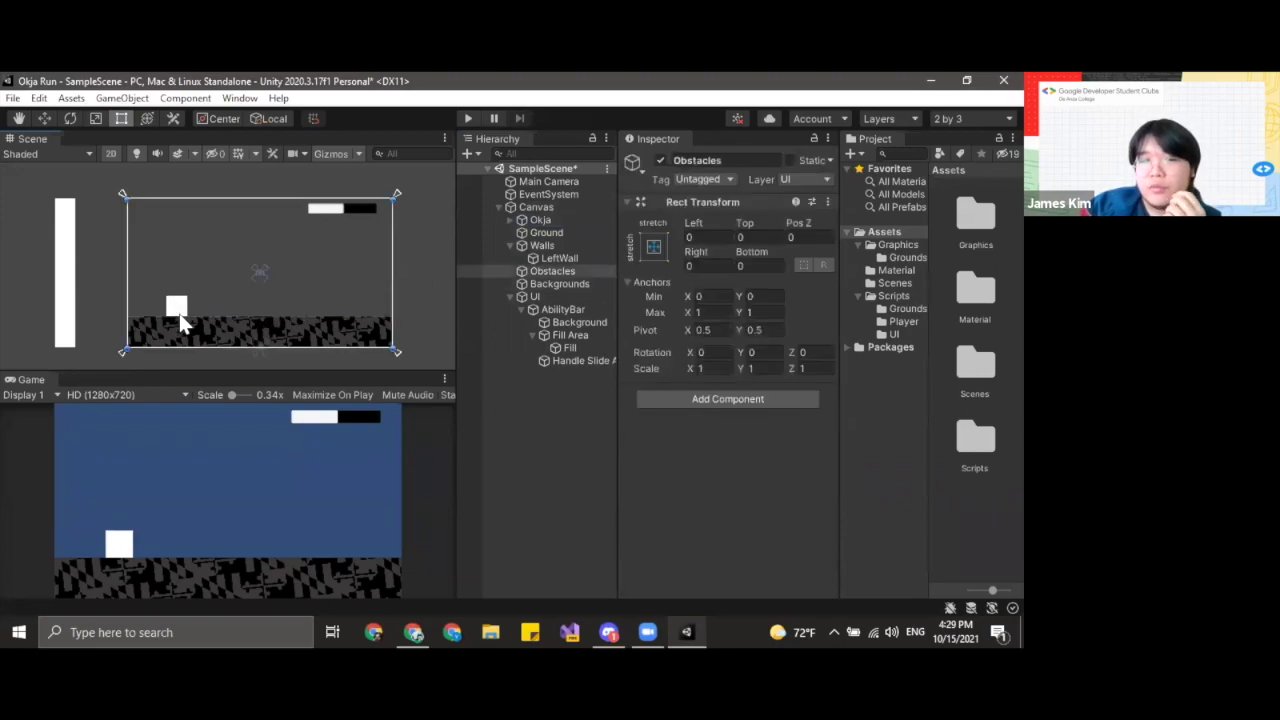
{"action": "left_click", "coordinate": [536, 230]}
{"action": "left_click", "coordinate": [540, 219]}
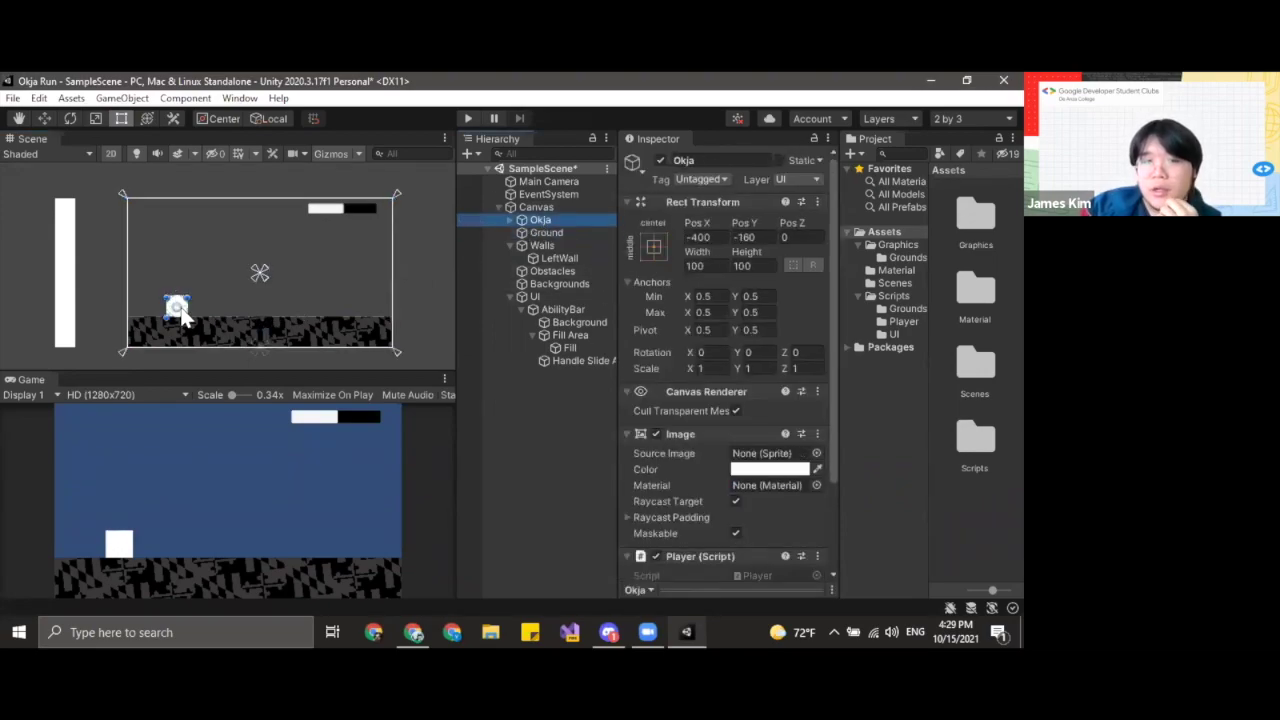
- Try dragging the Okja square, then place the caret in its Width field
{"action": "left_click_drag", "start_coordinate": [178, 306], "coordinate": [121, 299]}
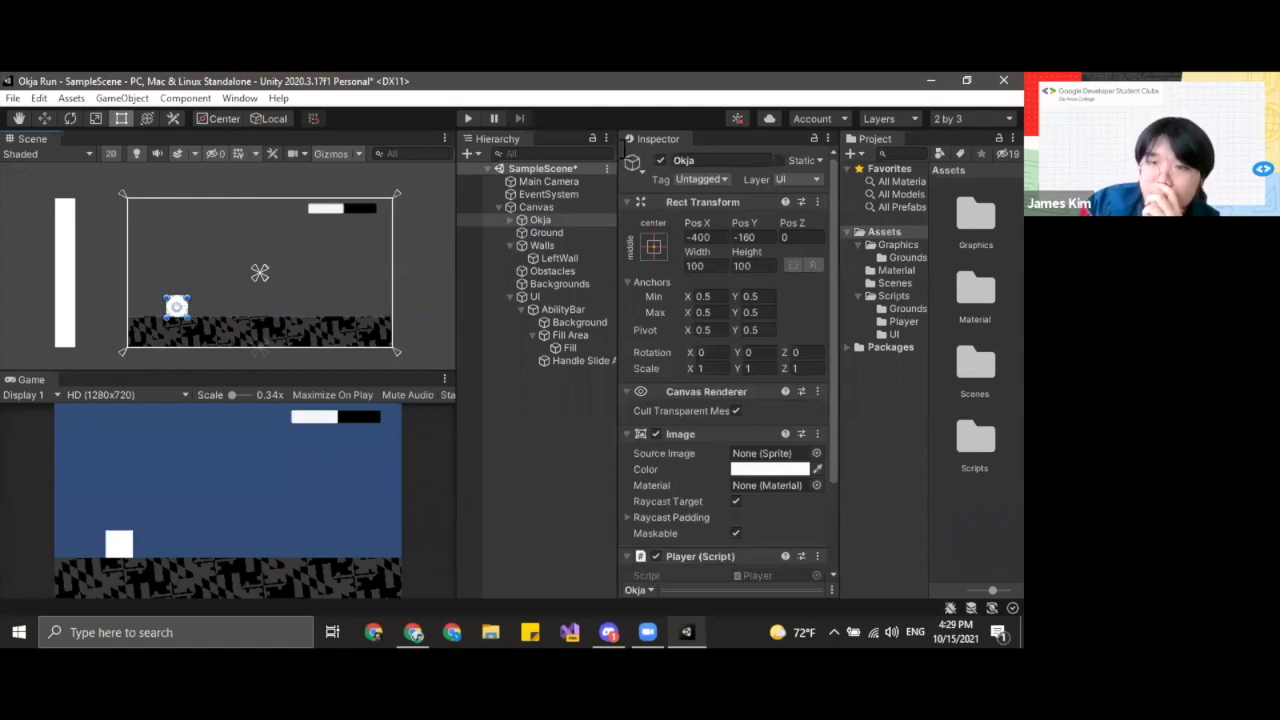
{"action": "left_click", "coordinate": [724, 265]}
{"action": "left_click", "coordinate": [724, 265]}
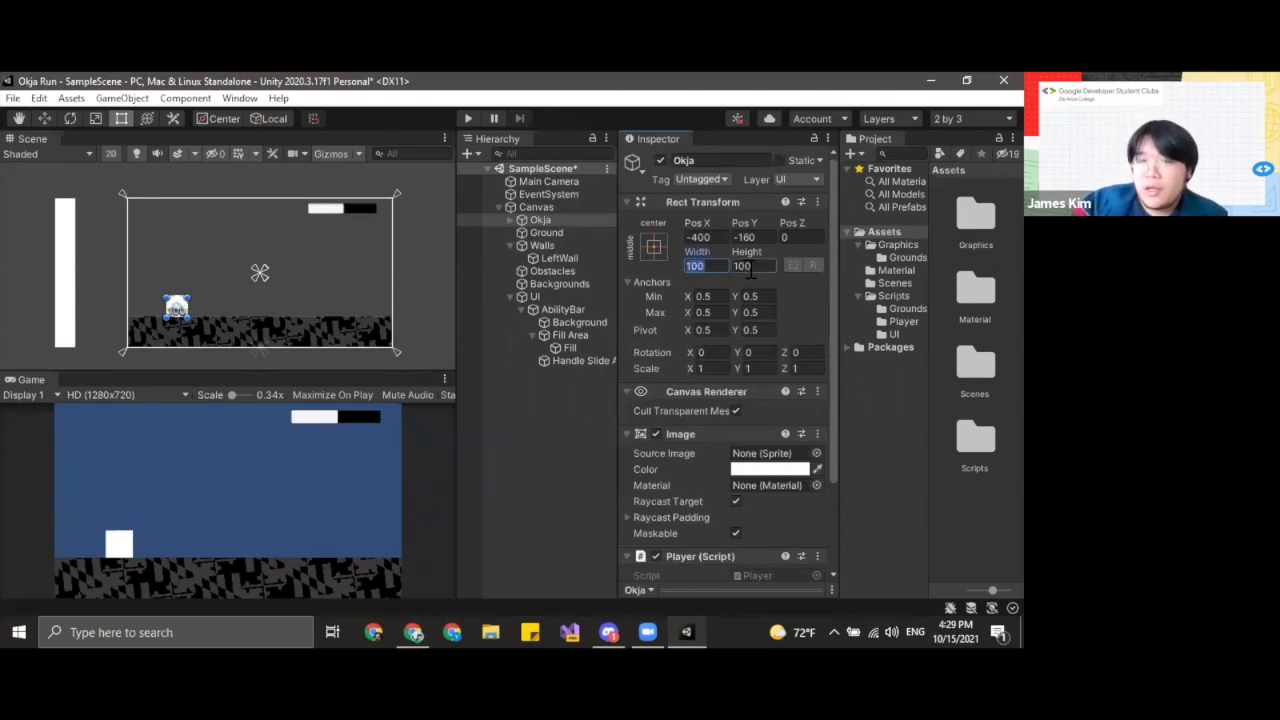
{"action": "type", "text": "200"}
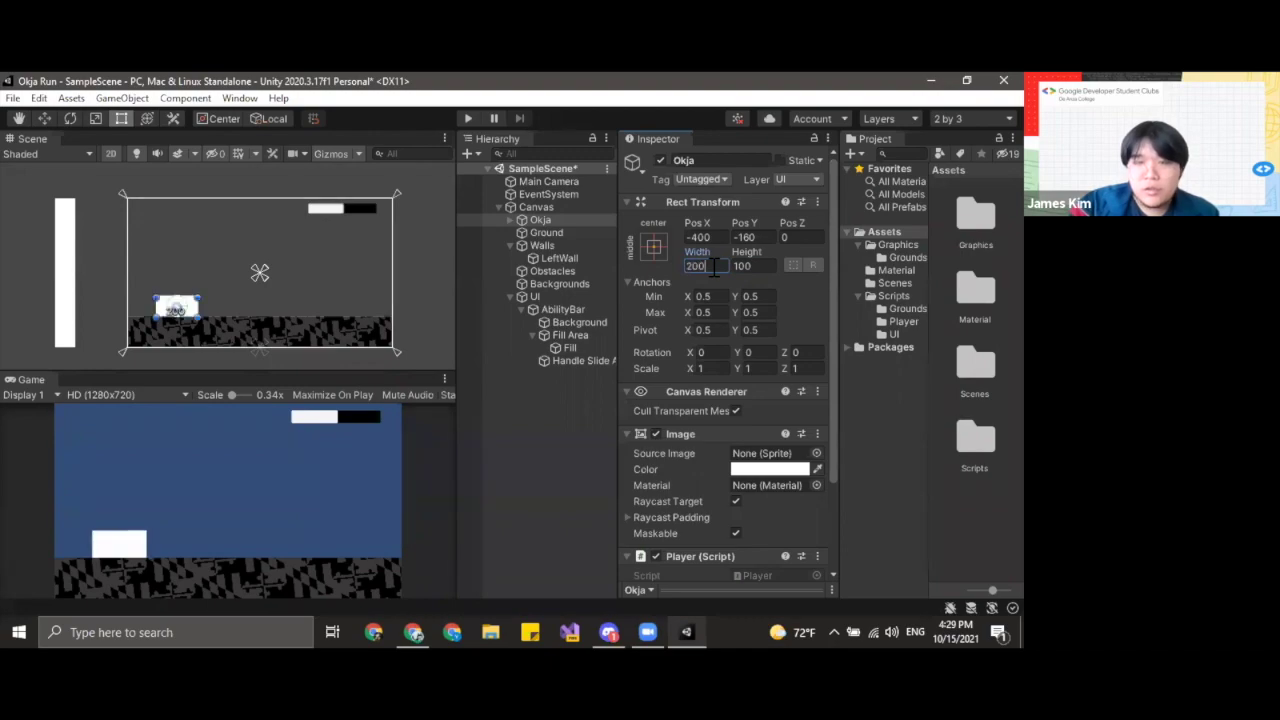
{"action": "key", "text": "Tab"}
{"action": "type", "text": "200"}
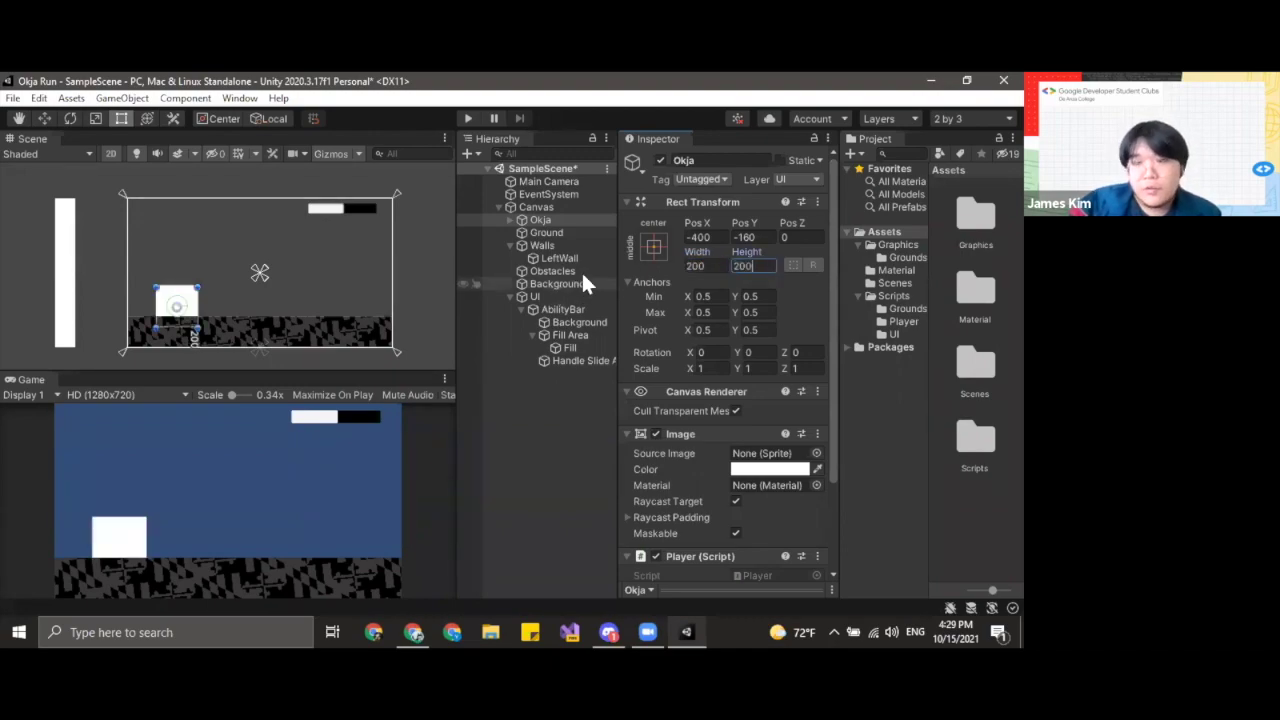
{"action": "left_click", "coordinate": [714, 264]}
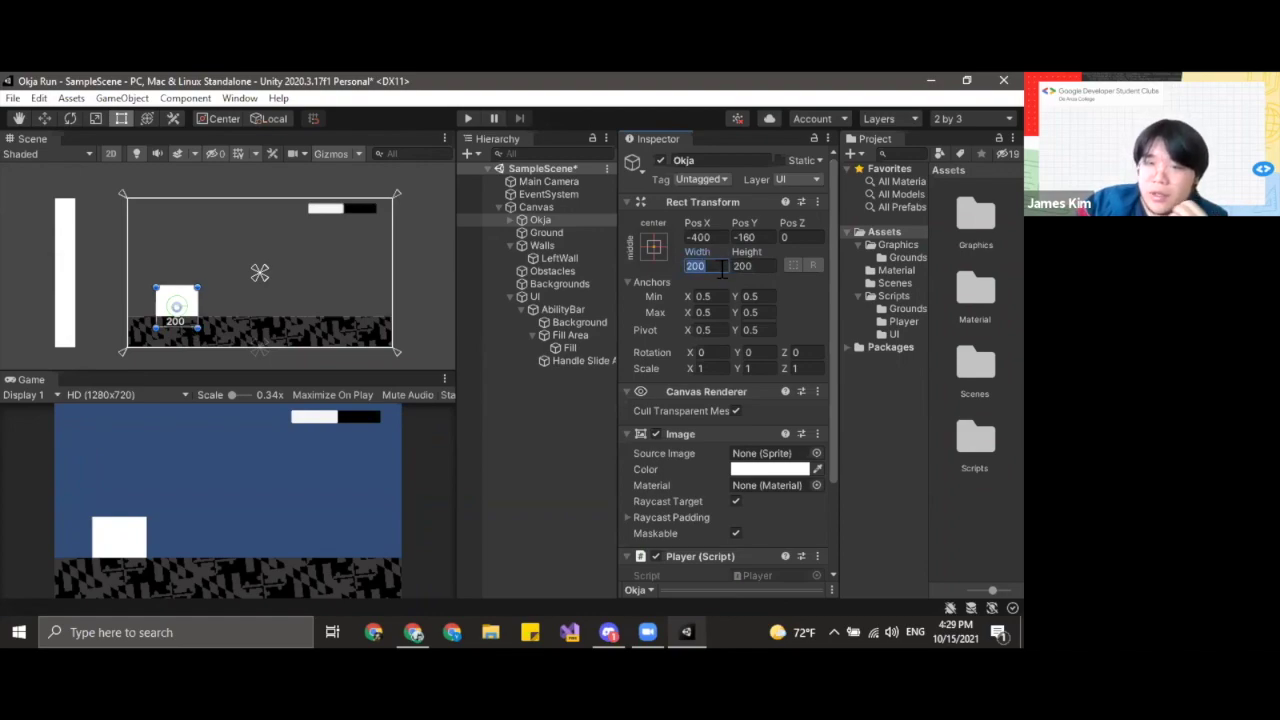
{"action": "type", "text": "200"}
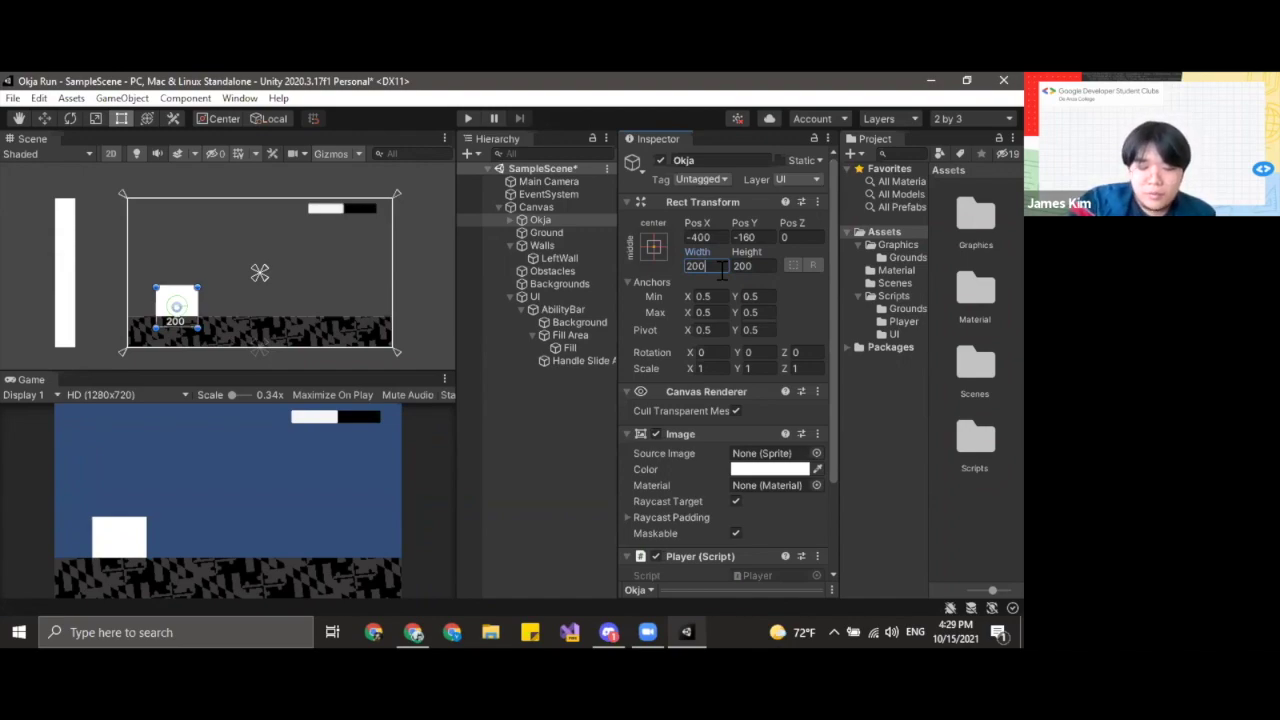
{"action": "type", "text": "+50"}
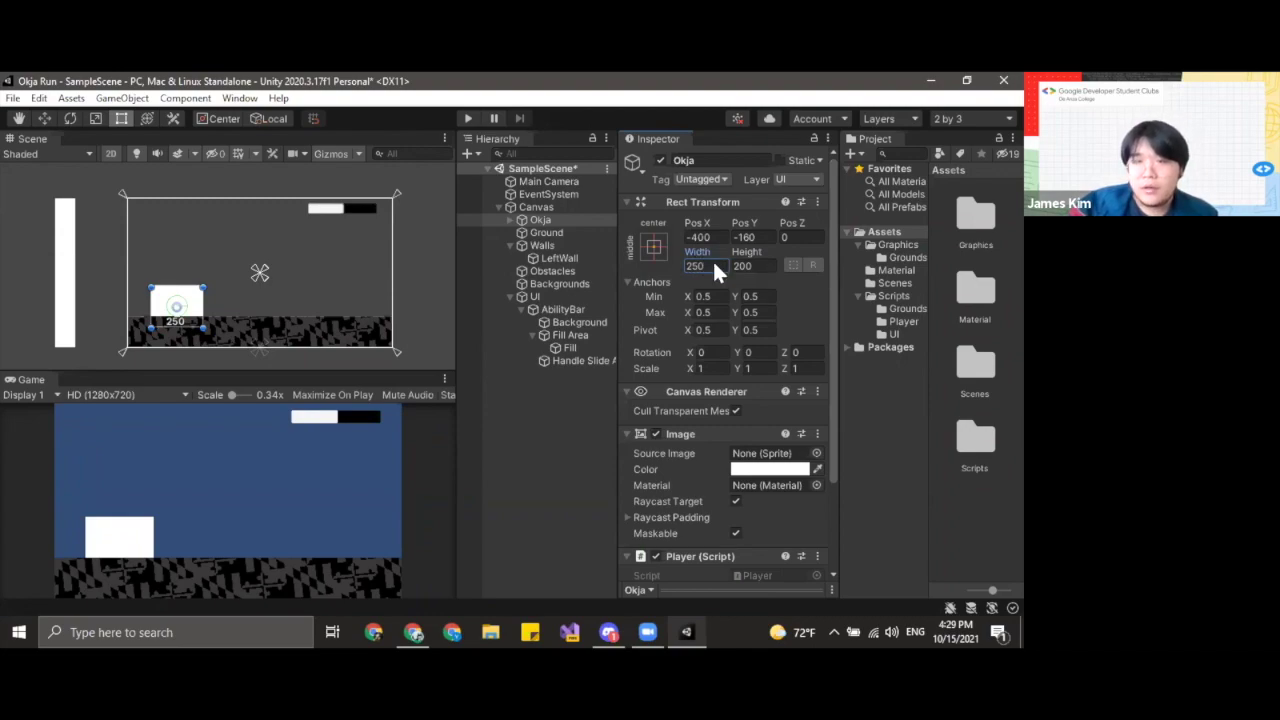
{"action": "left_click", "coordinate": [716, 264]}
{"action": "type", "text": "+500"}
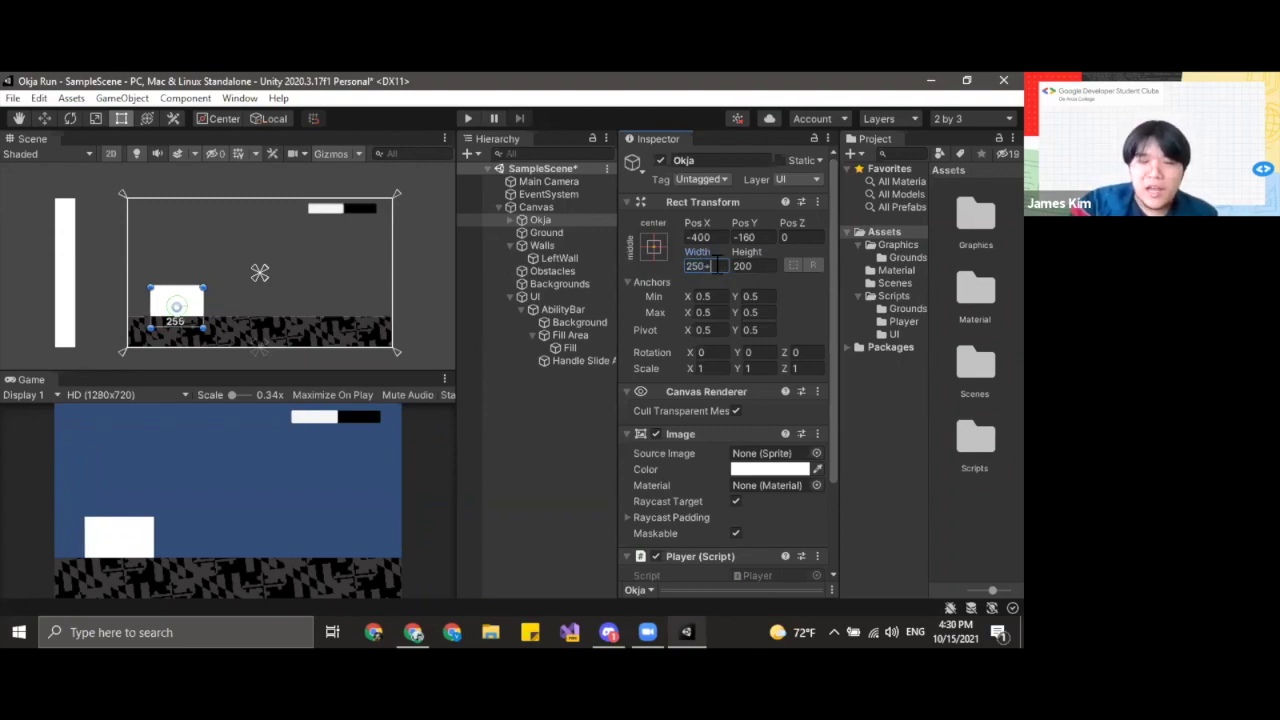
{"action": "key", "text": "Return"}
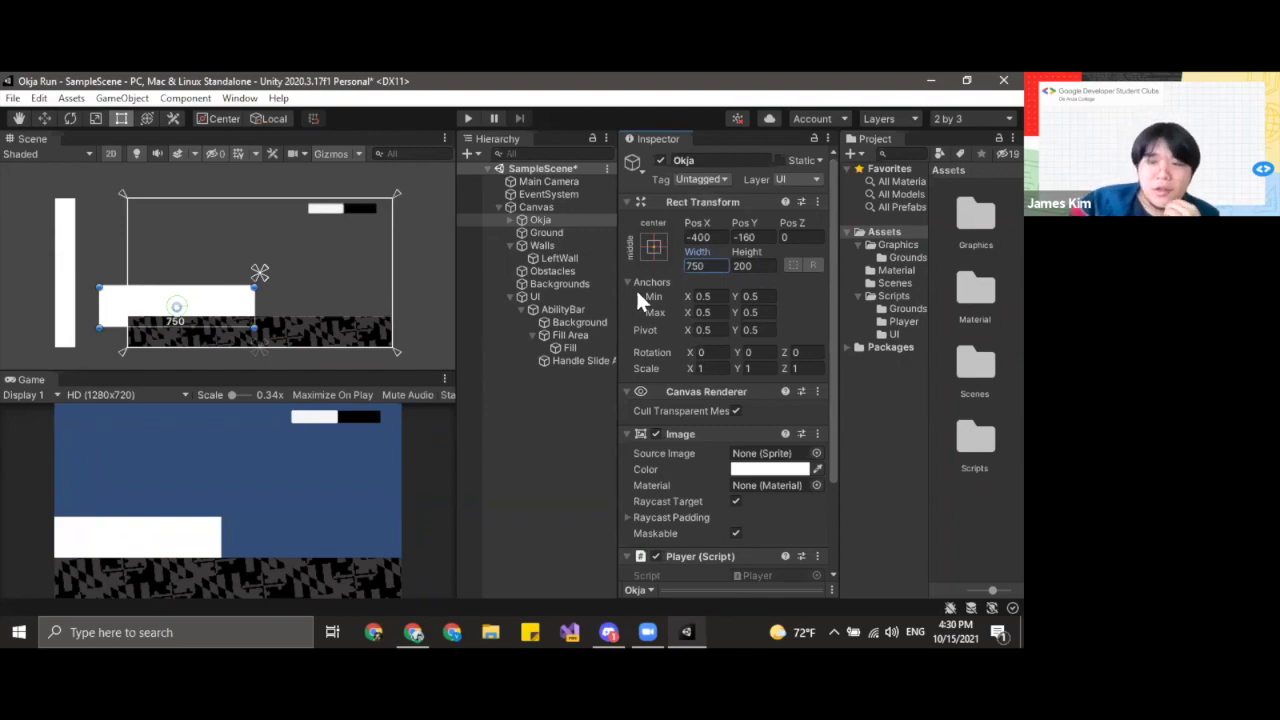
{"action": "left_click", "coordinate": [716, 265]}
{"action": "type", "text": "100"}
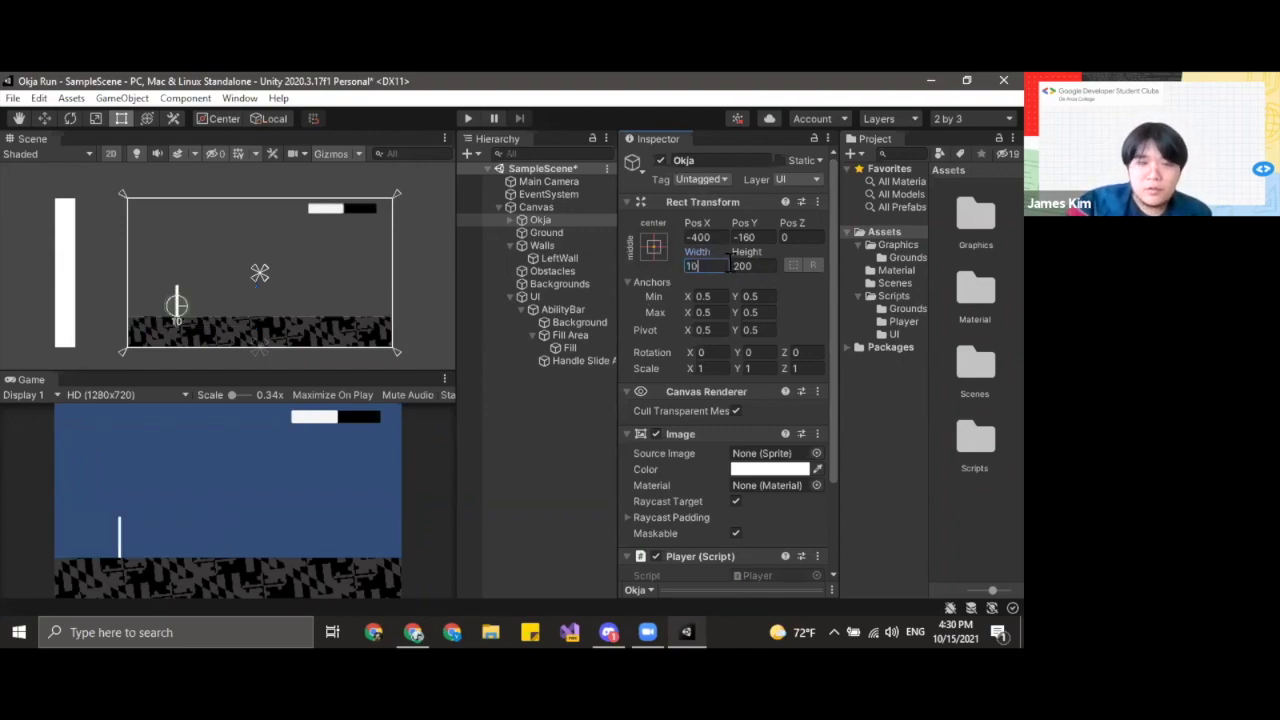
{"action": "key", "text": "Tab"}
{"action": "type", "text": "100"}
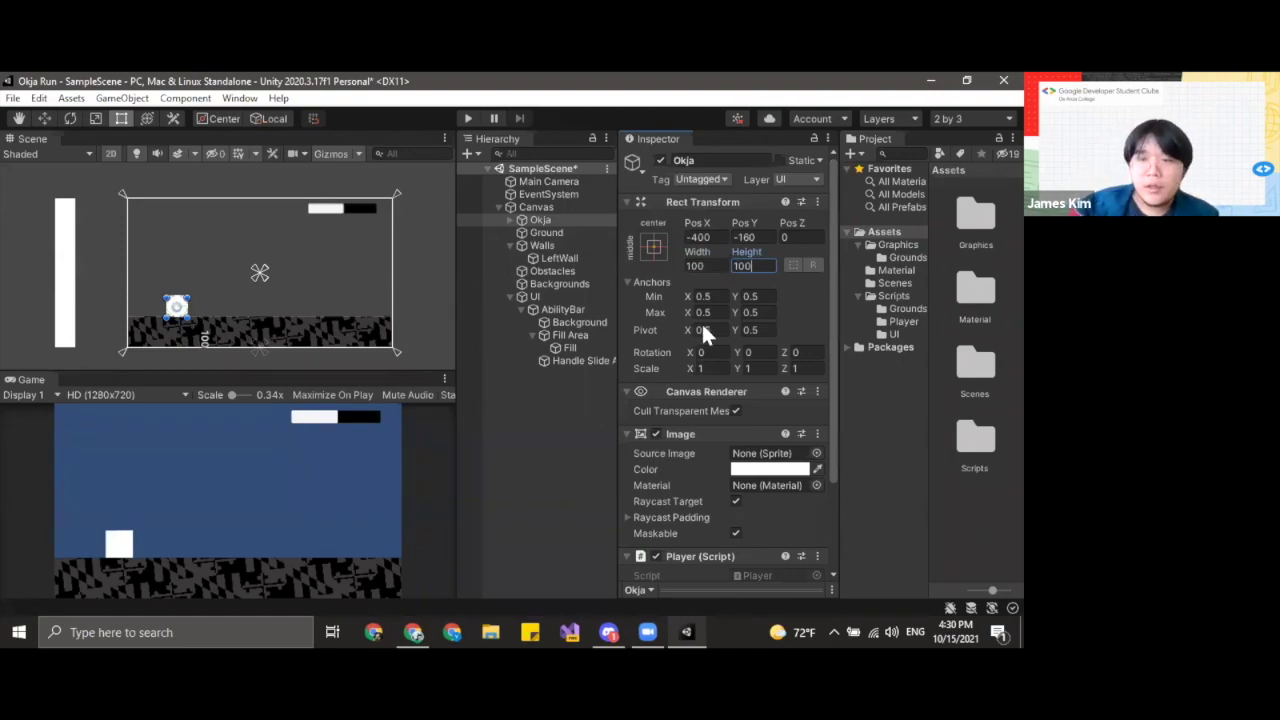
{"action": "left_click", "coordinate": [571, 220]}
- Select the Ground object and widen the Project panel
{"action": "scroll", "coordinate": [759, 396], "scroll_direction": "down", "scroll_amount": 3}
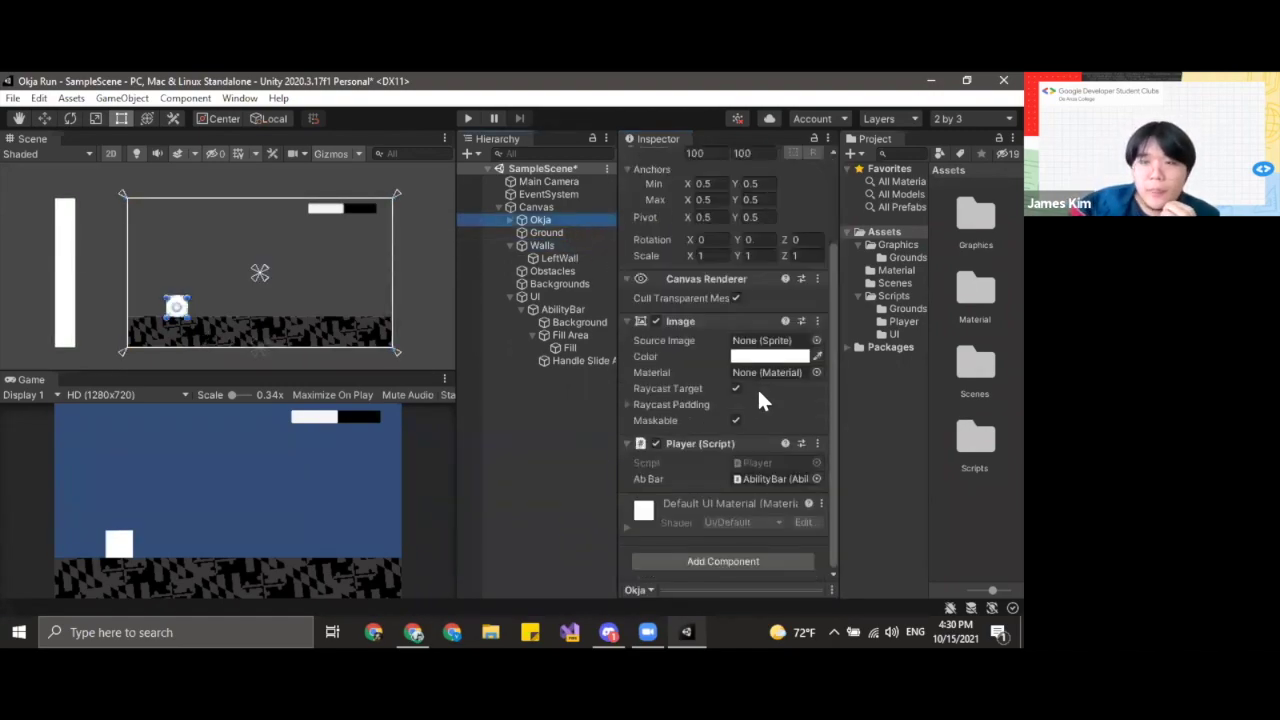
{"action": "left_click", "coordinate": [537, 232]}
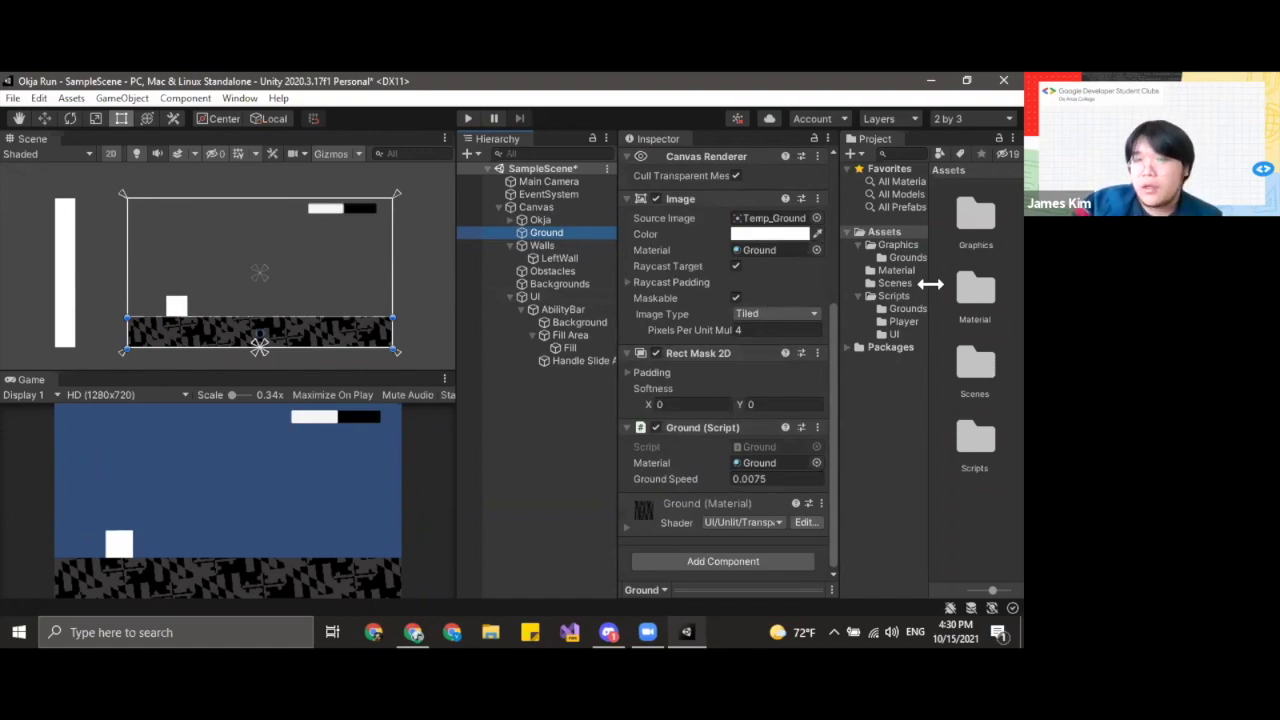
{"action": "left_click_drag", "start_coordinate": [839, 210], "coordinate": [443, 218]}
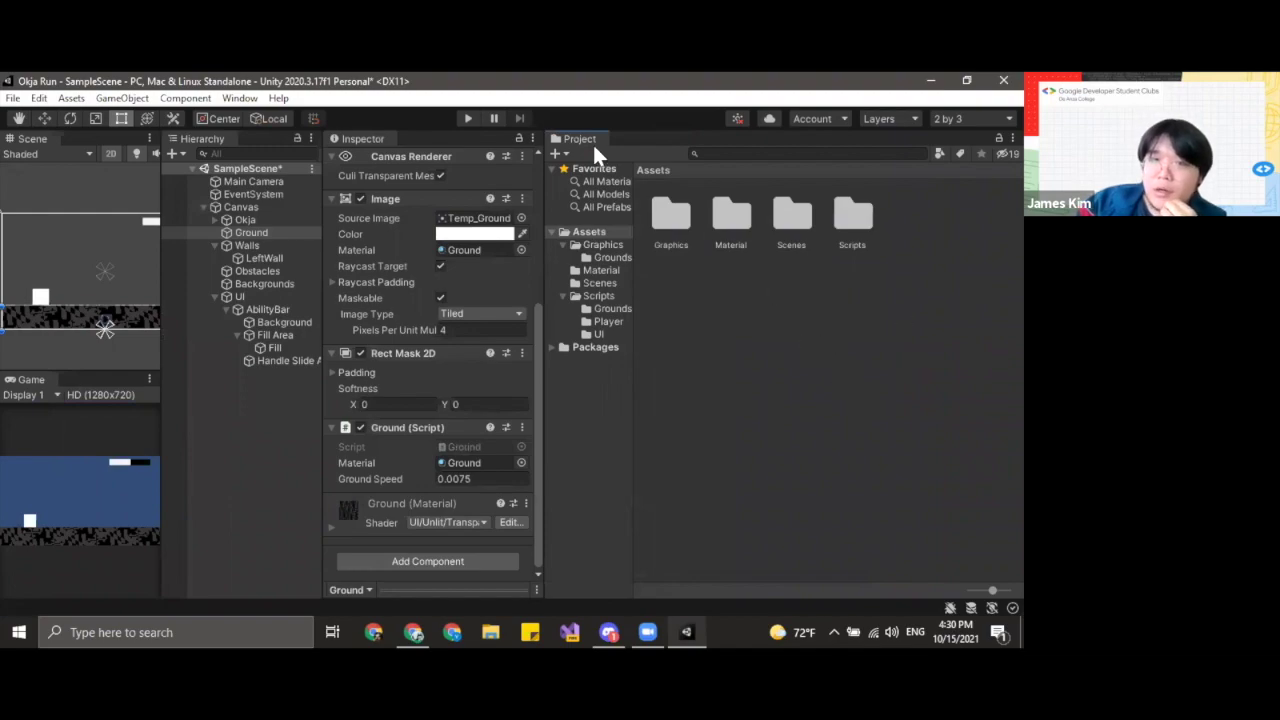
- Browse to Assets > Scripts > Grounds and open the Ground script in Visual Studio
{"action": "left_click", "coordinate": [590, 246]}
{"action": "left_click", "coordinate": [593, 270]}
{"action": "left_click", "coordinate": [598, 283]}
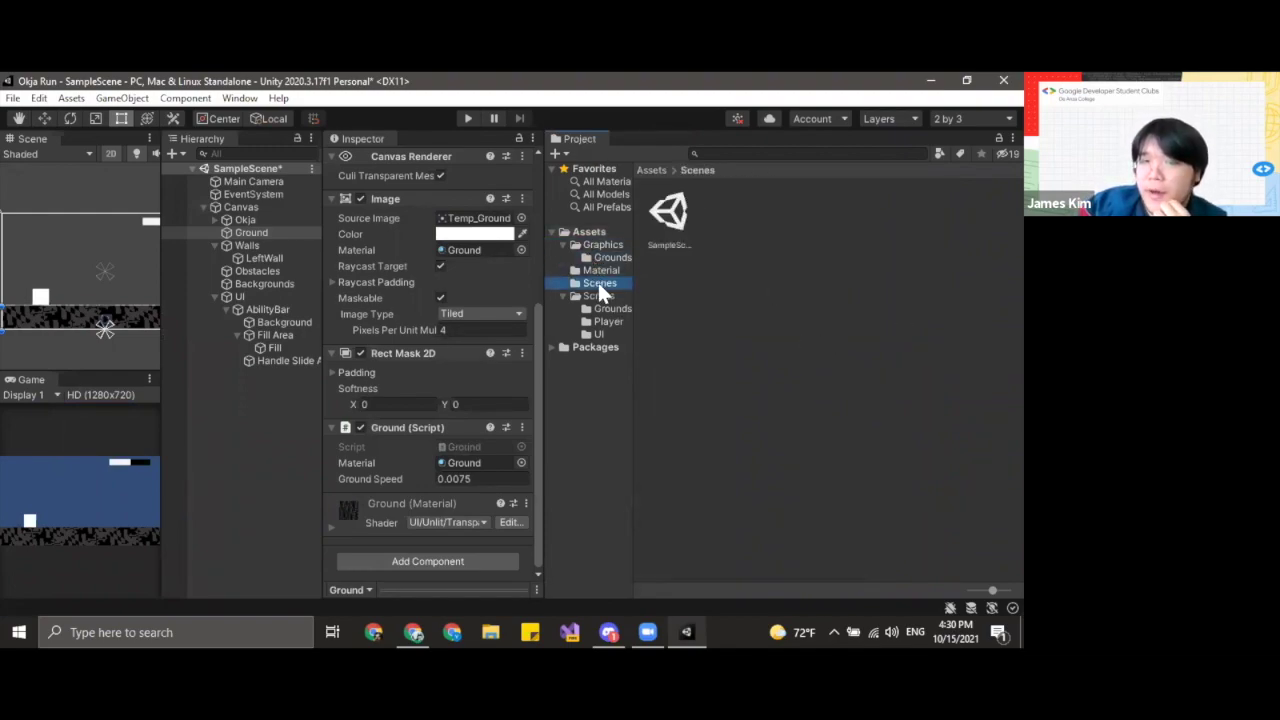
{"action": "left_click", "coordinate": [598, 296]}
{"action": "left_click", "coordinate": [610, 308]}
{"action": "left_click", "coordinate": [614, 321]}
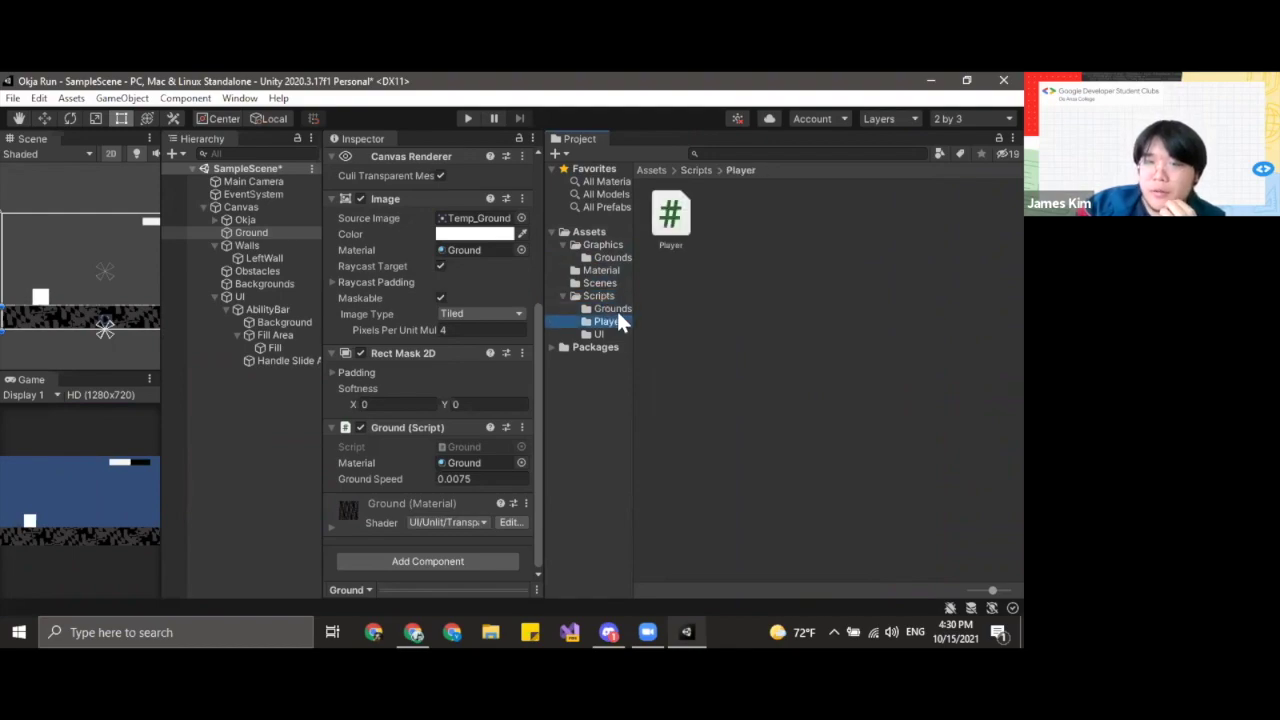
{"action": "left_click", "coordinate": [614, 309]}
{"action": "left_click", "coordinate": [614, 321]}
{"action": "left_click", "coordinate": [614, 309]}
{"action": "double_click", "coordinate": [668, 232]}
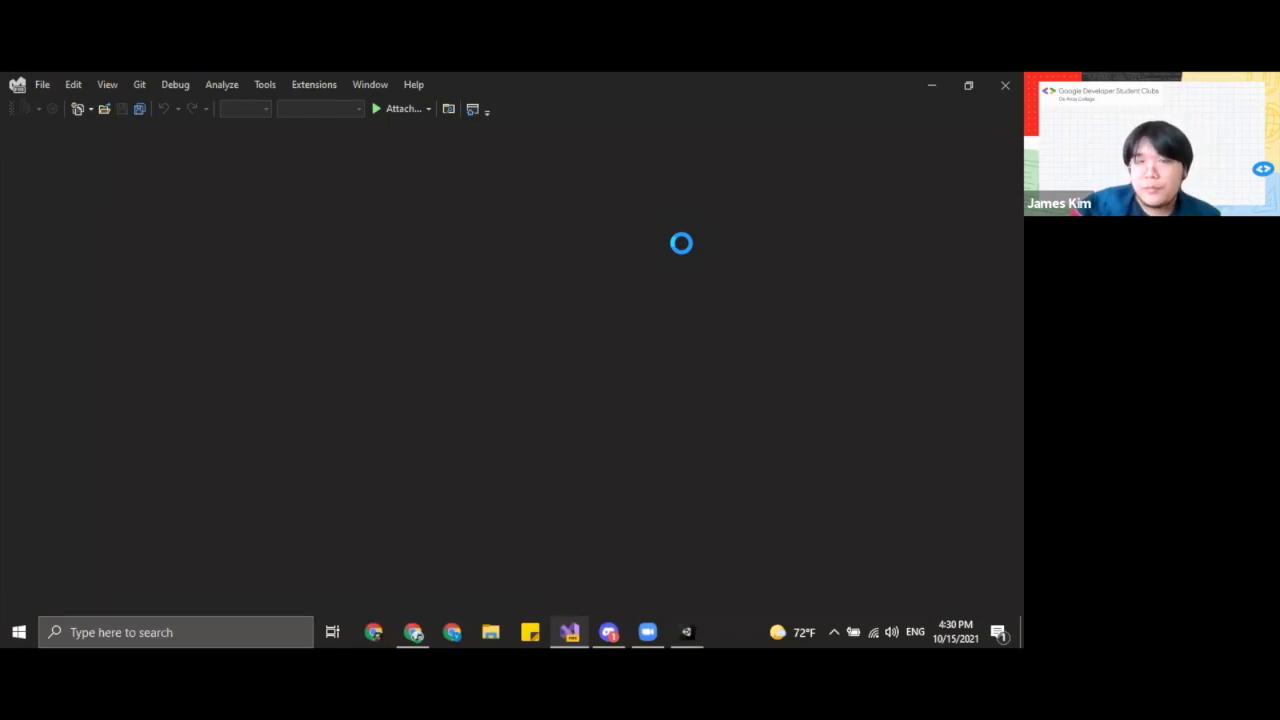
- Confirm the External Script Editor is Visual Studio Community 2022, then open Ground.cs beside Player.cs
{"action": "key", "text": "alt+Tab"}
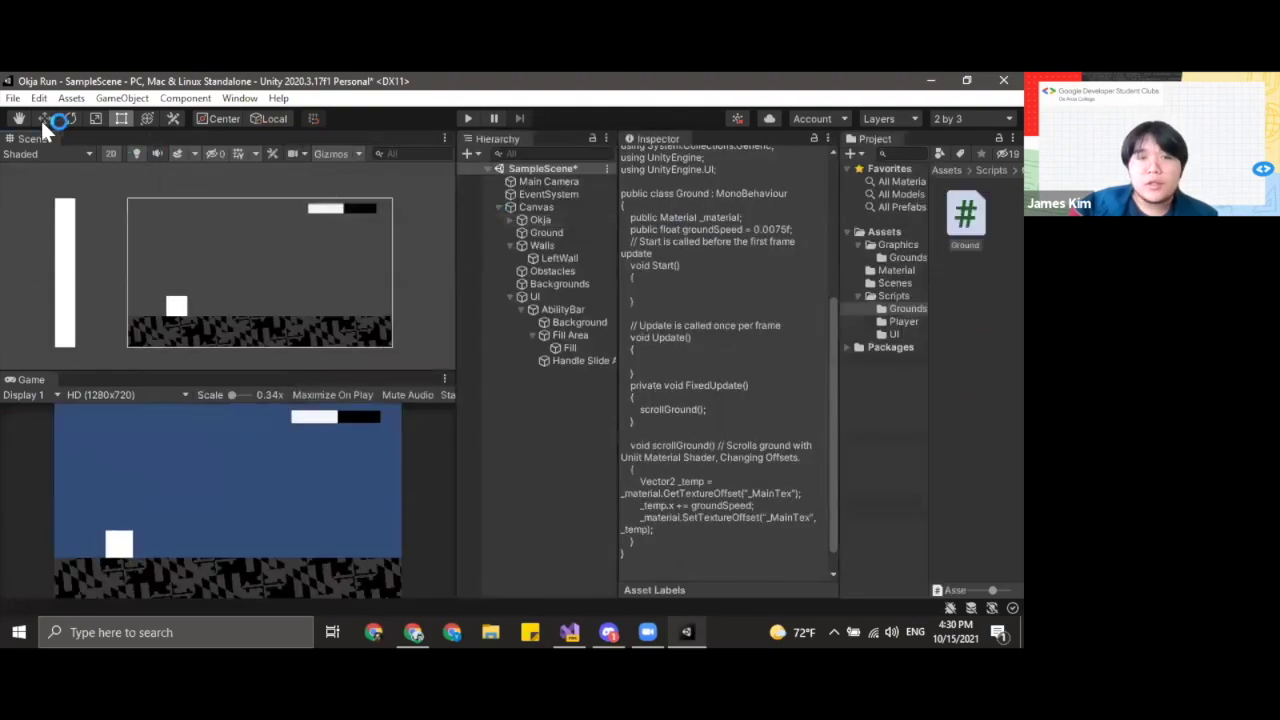
{"action": "left_click", "coordinate": [14, 98]}
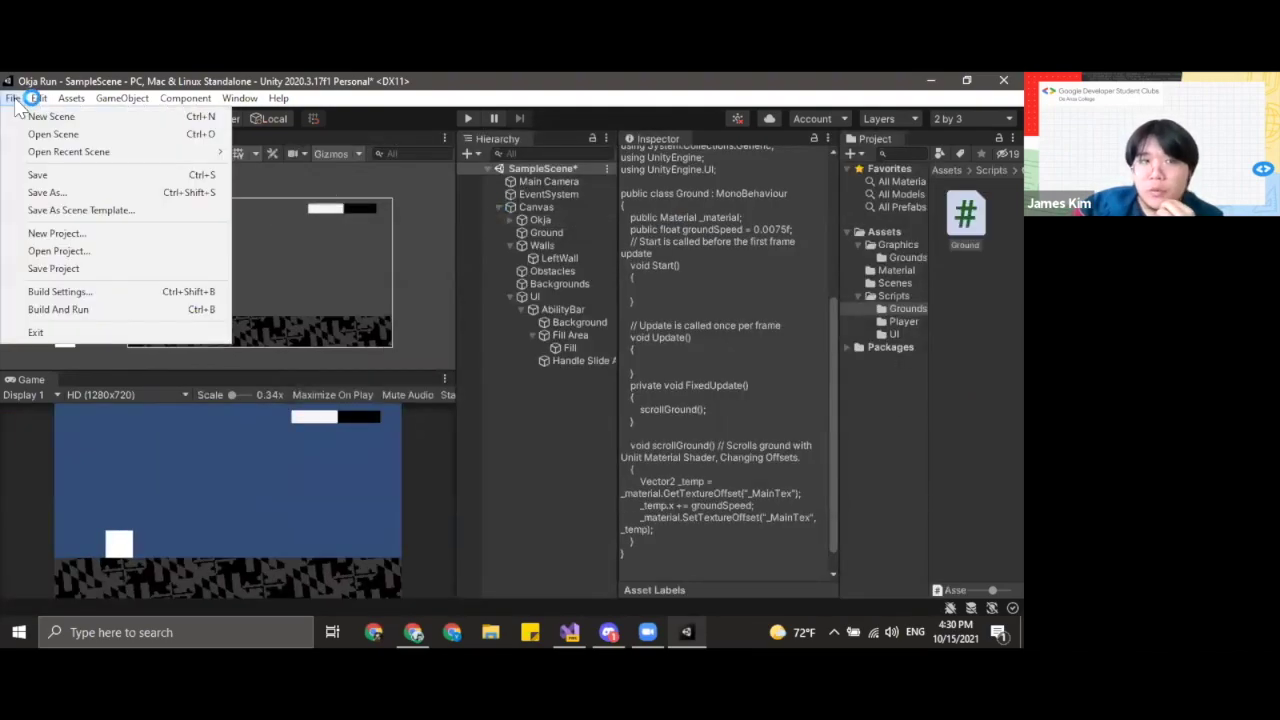
{"action": "left_click", "coordinate": [40, 98]}
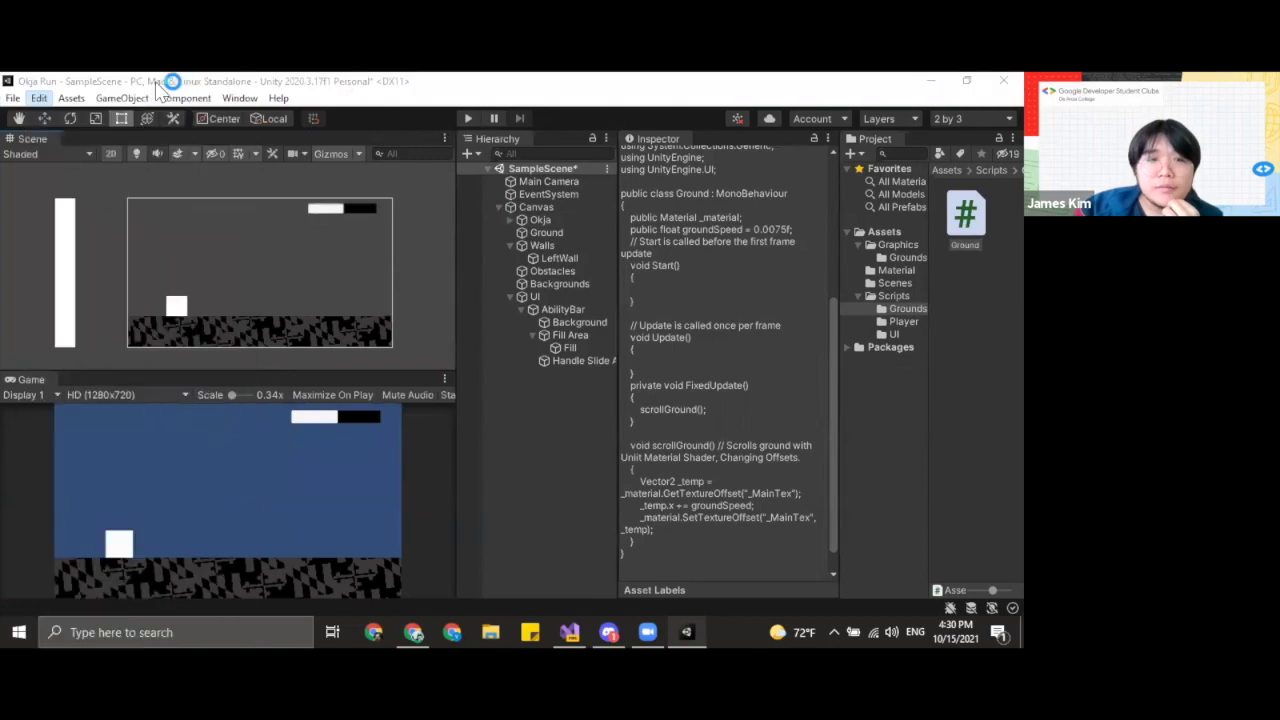
{"action": "left_click", "coordinate": [40, 98]}
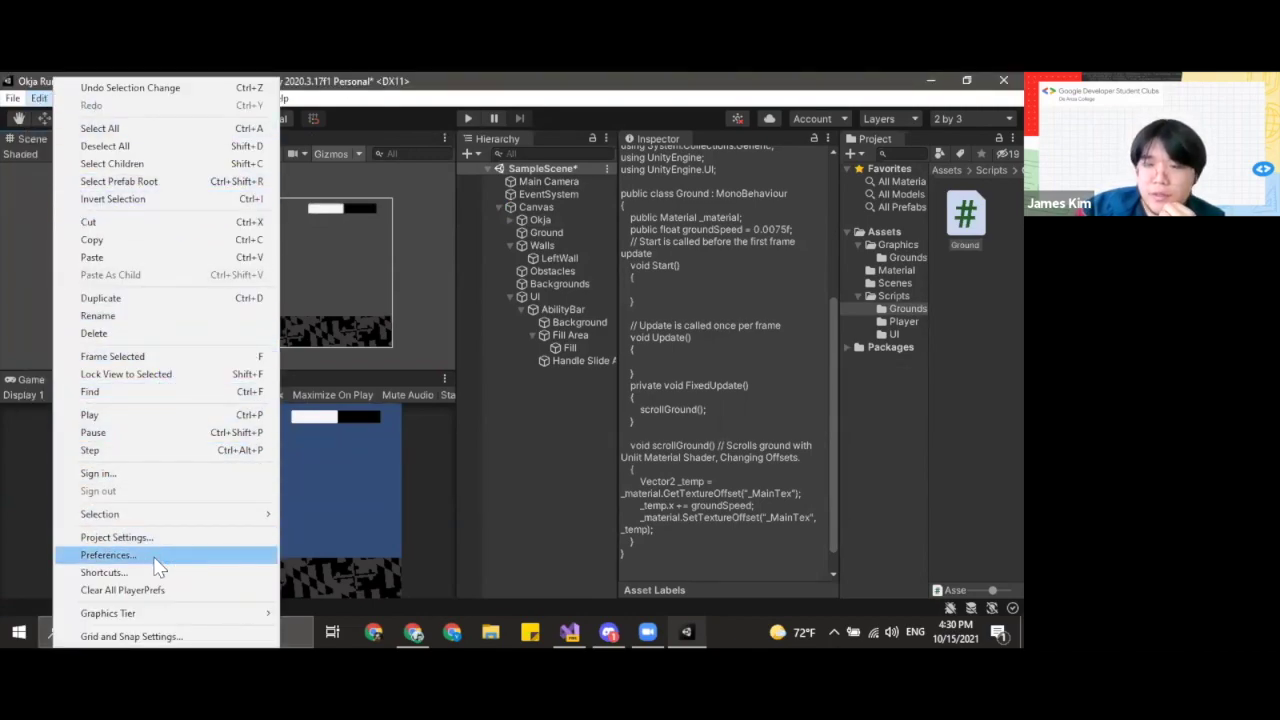
{"action": "left_click", "coordinate": [108, 555]}
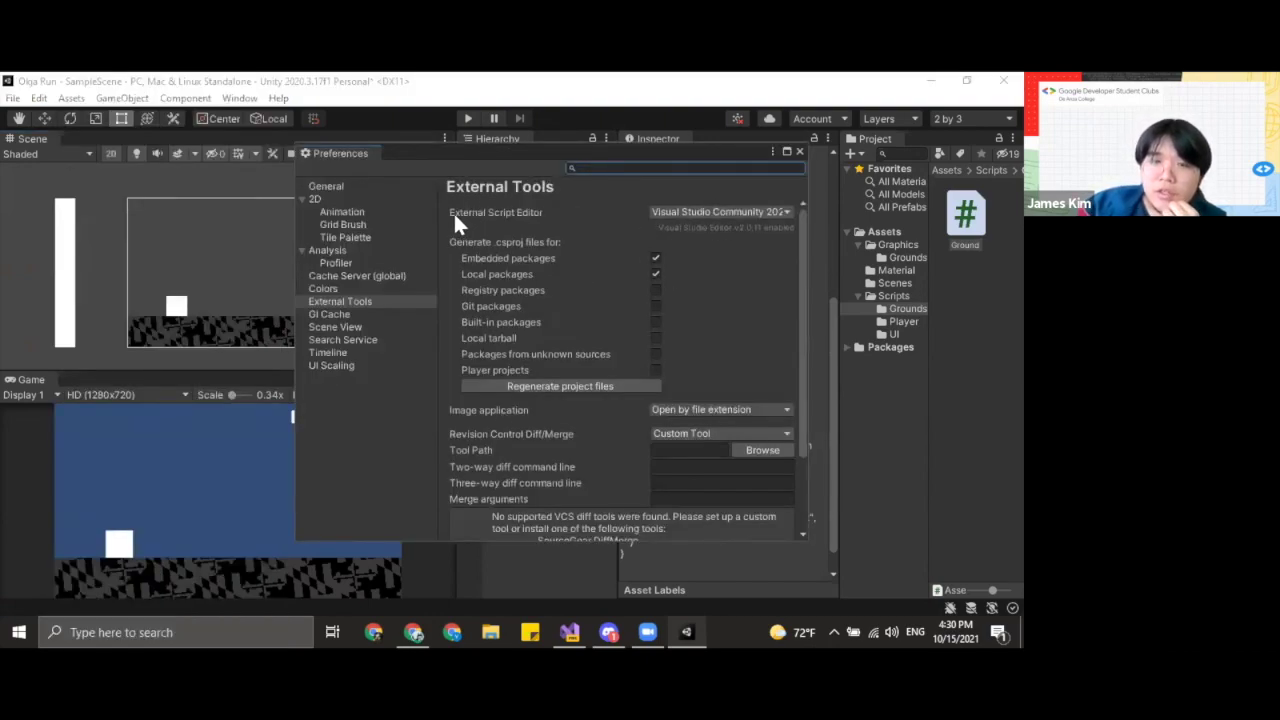
{"action": "left_click", "coordinate": [720, 212]}
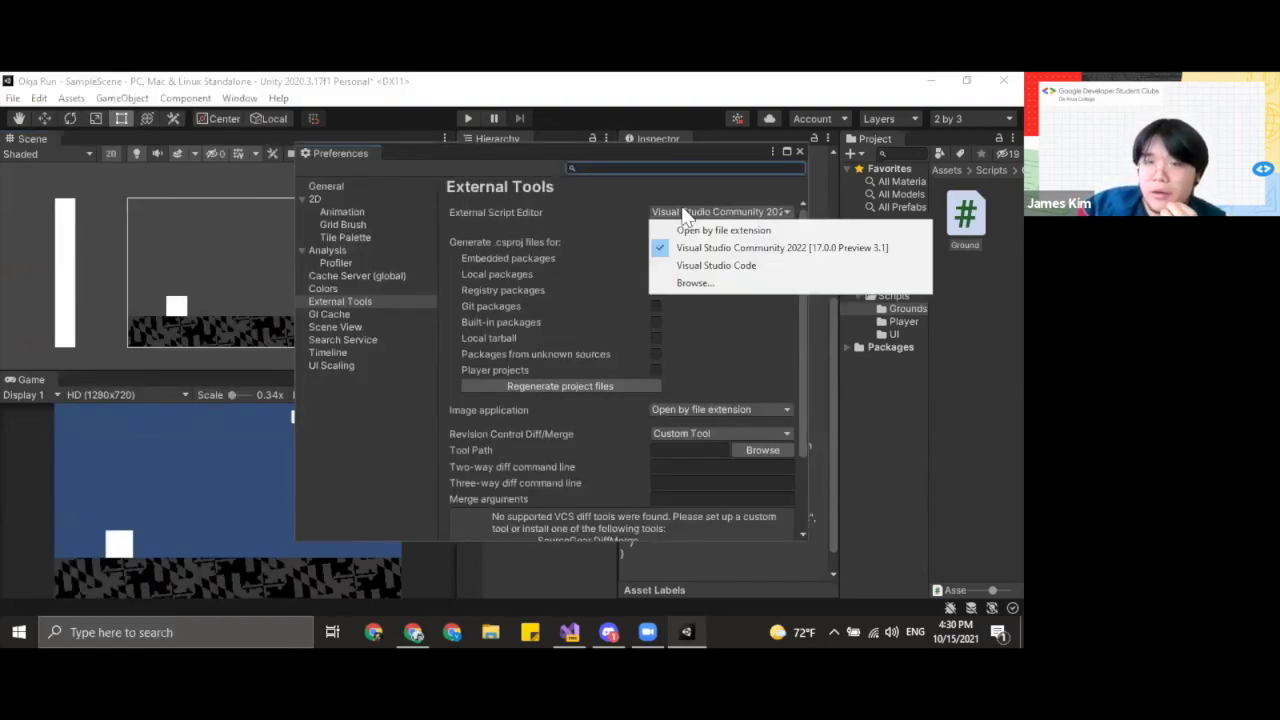
{"action": "left_click", "coordinate": [741, 213]}
{"action": "left_click", "coordinate": [799, 152]}
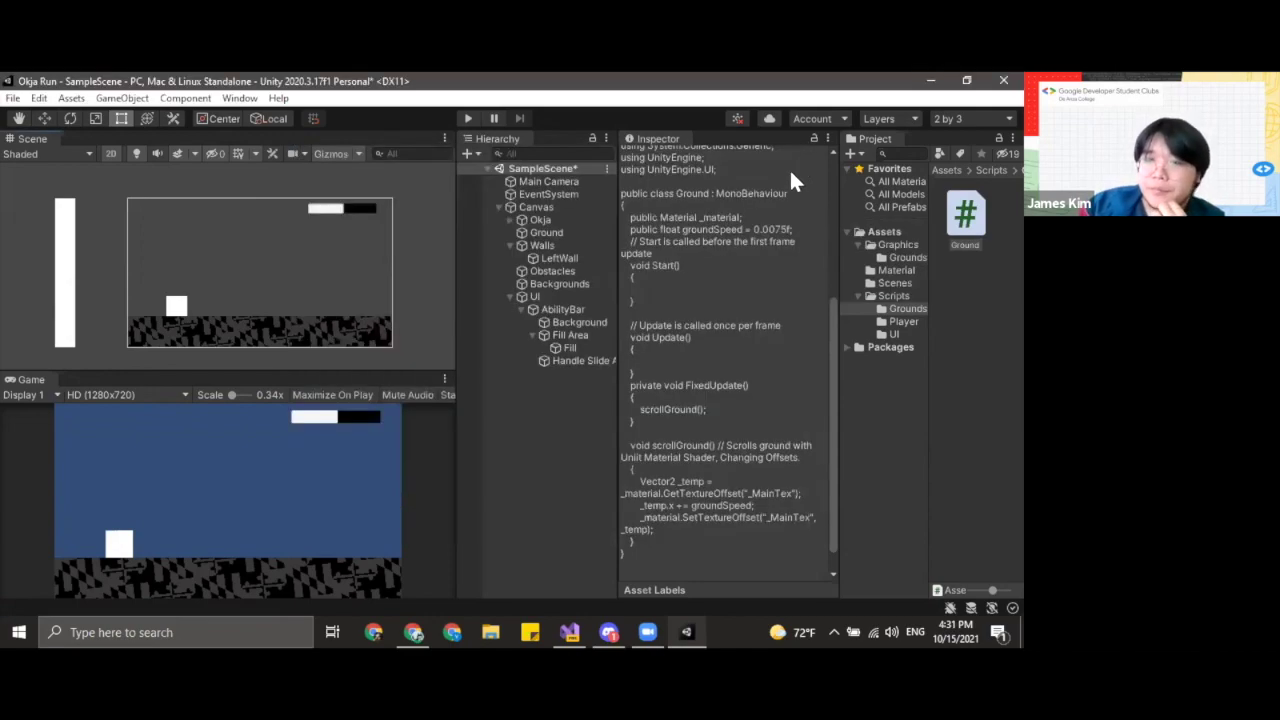
{"action": "double_click", "coordinate": [966, 220]}
- Look over the VELOCITY constant and abBar field in Player.cs
{"action": "left_click", "coordinate": [630, 428]}
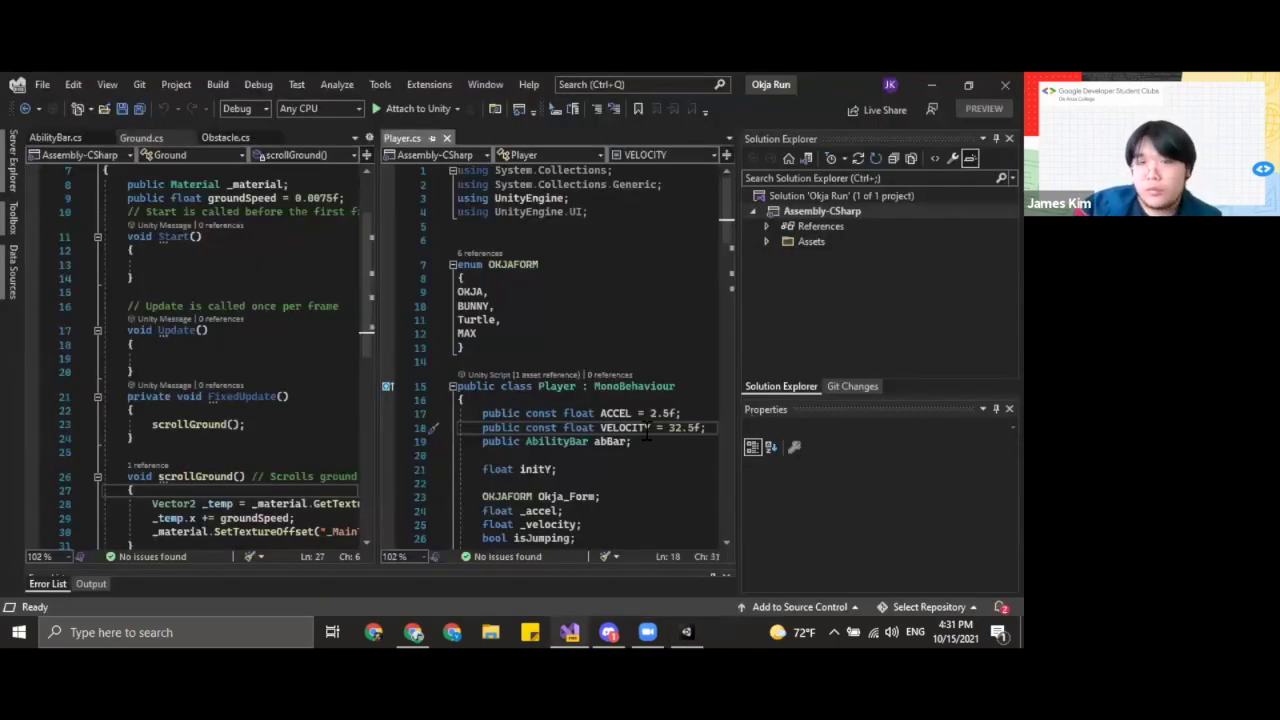
{"action": "left_click", "coordinate": [650, 442]}
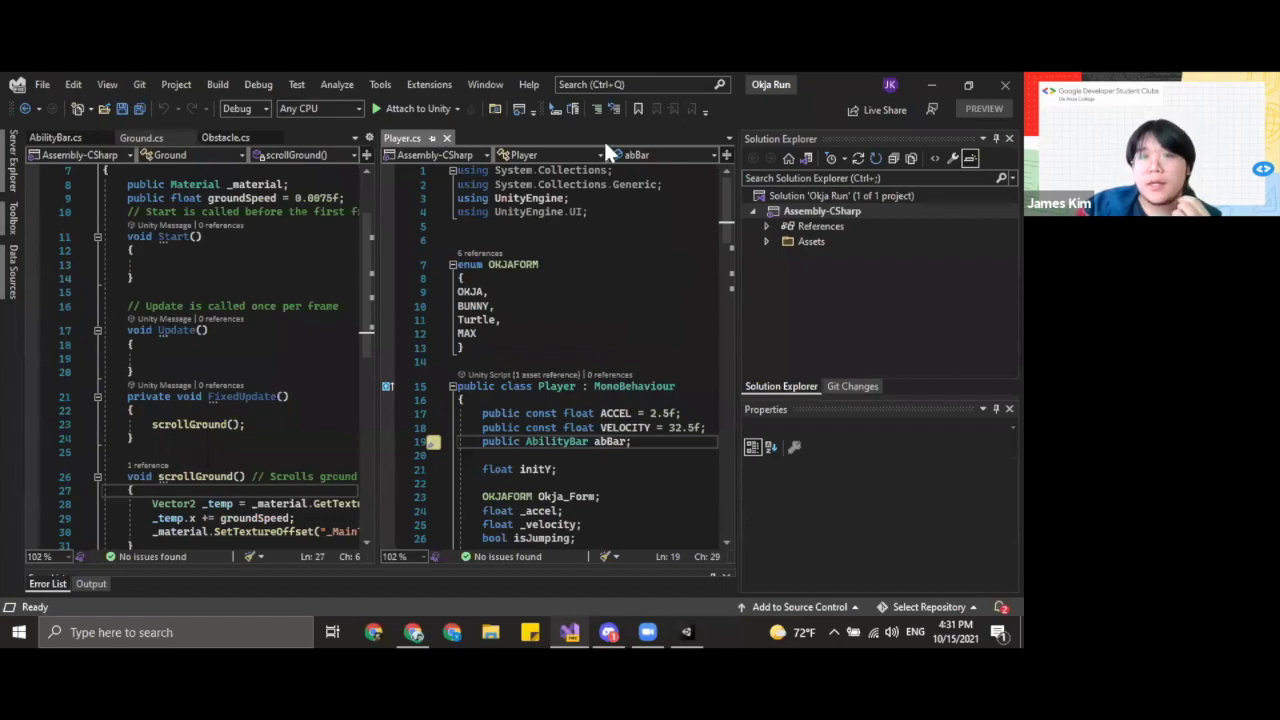
{"action": "left_click", "coordinate": [597, 427]}
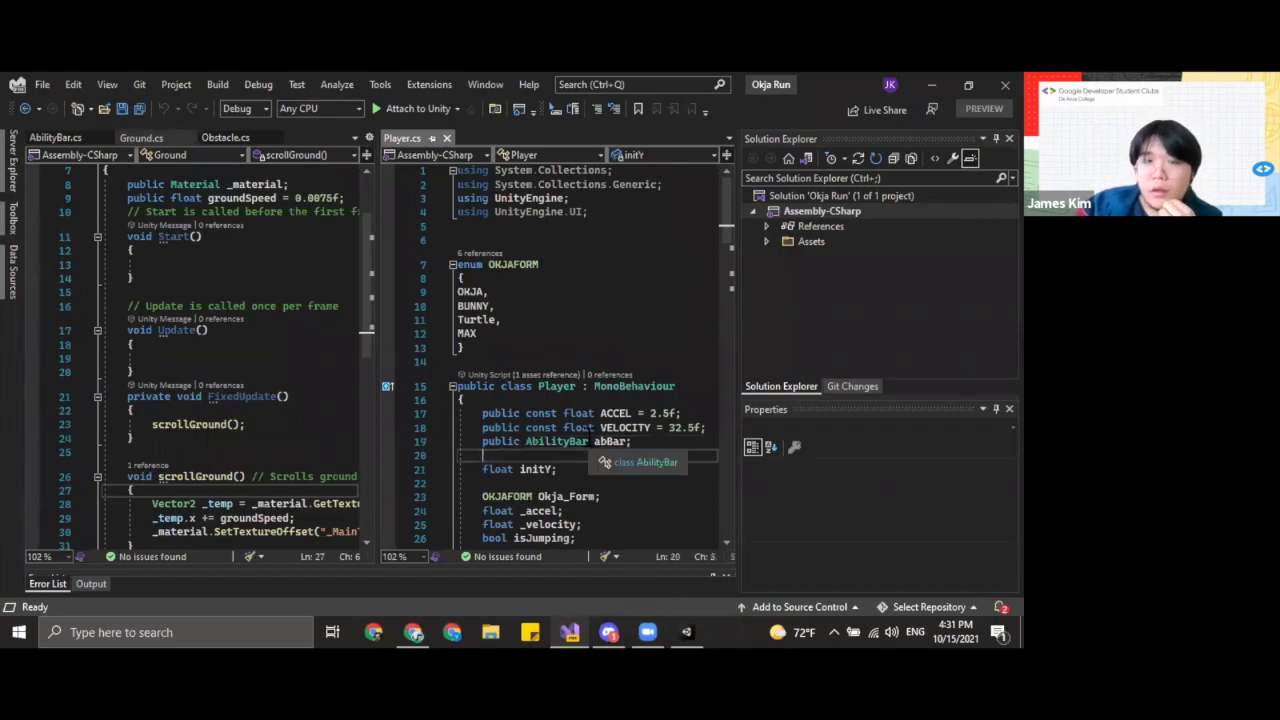
{"action": "scroll", "coordinate": [600, 415], "scroll_direction": "down", "scroll_amount": 1}
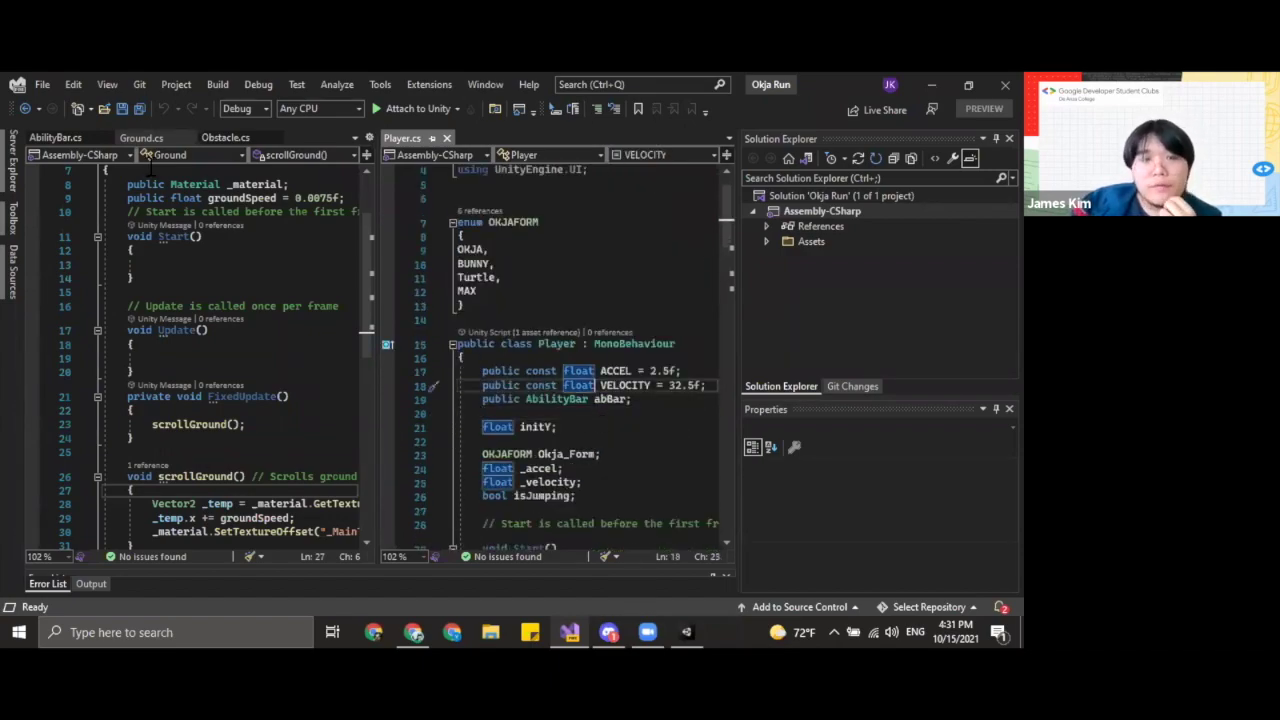
- Widen Ground.cs over Player.cs and highlight the groundSpeed value 0.0075f on line 9
{"action": "left_click", "coordinate": [167, 160]}
{"action": "scroll", "coordinate": [200, 250], "scroll_direction": "up", "scroll_amount": 2}
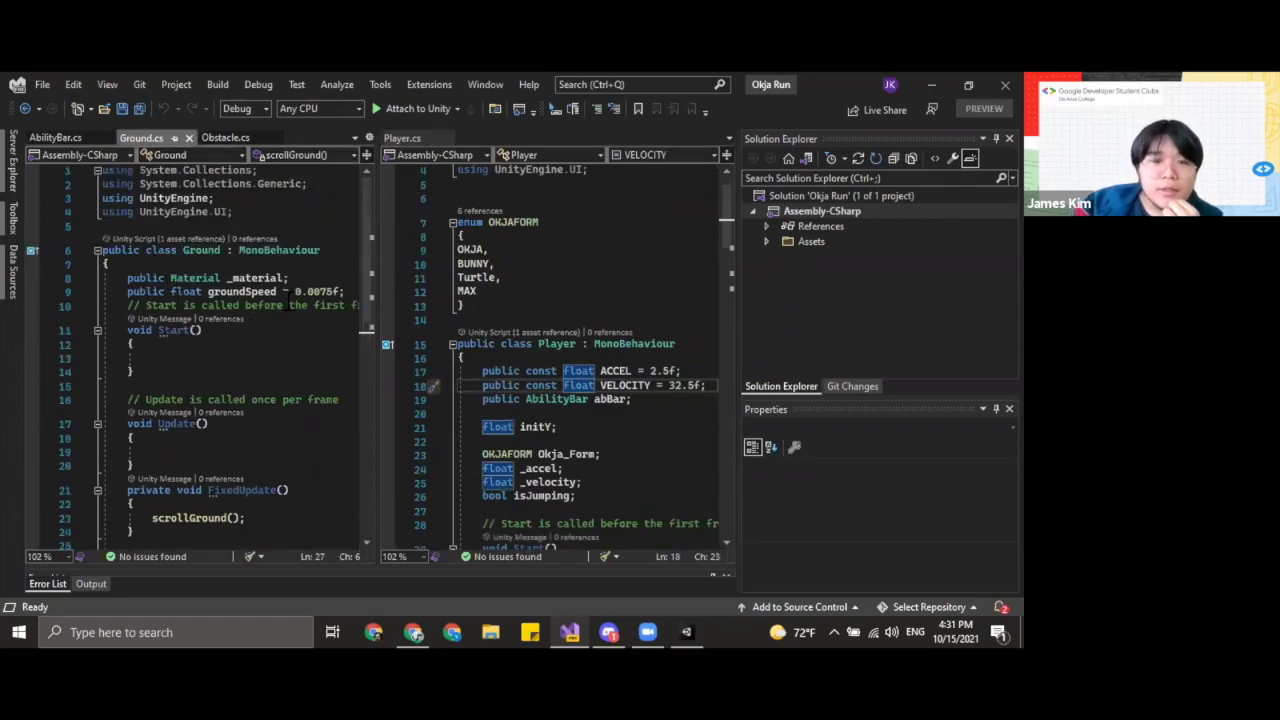
{"action": "left_click", "coordinate": [276, 291]}
{"action": "scroll", "coordinate": [362, 368], "scroll_direction": "up", "scroll_amount": 5, "text": "ctrl"}
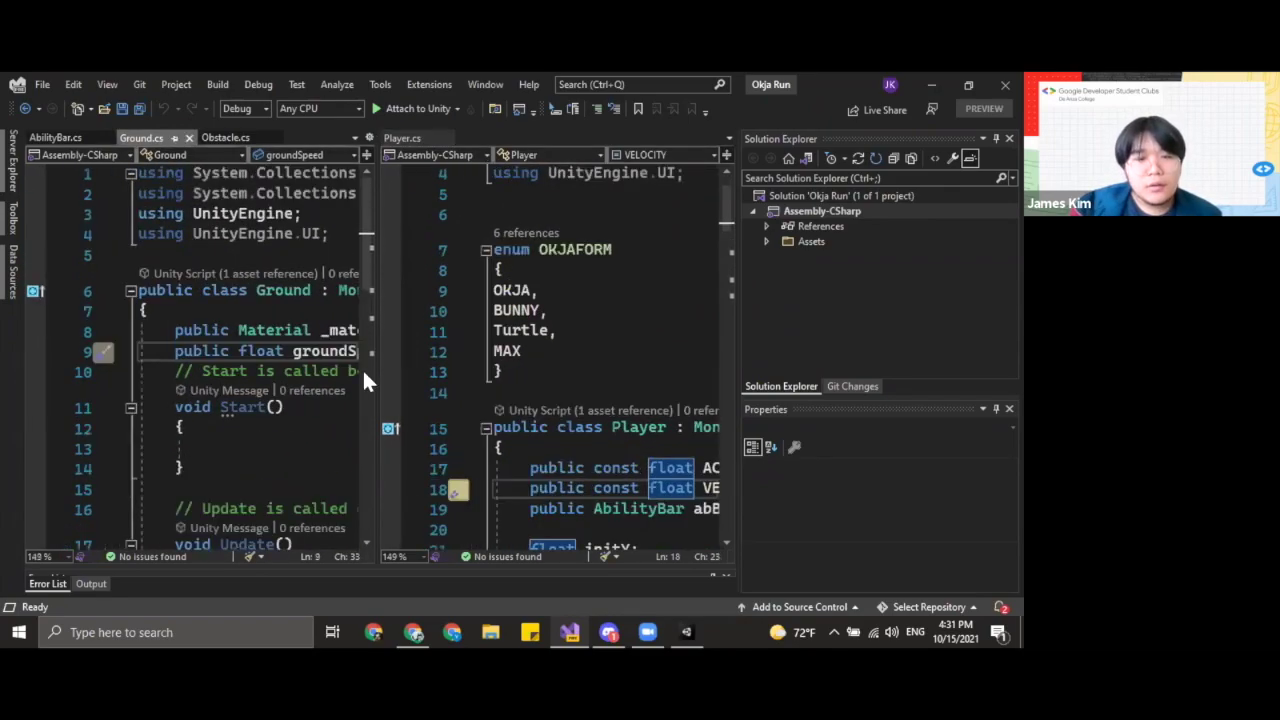
{"action": "left_click_drag", "start_coordinate": [371, 371], "coordinate": [745, 385]}
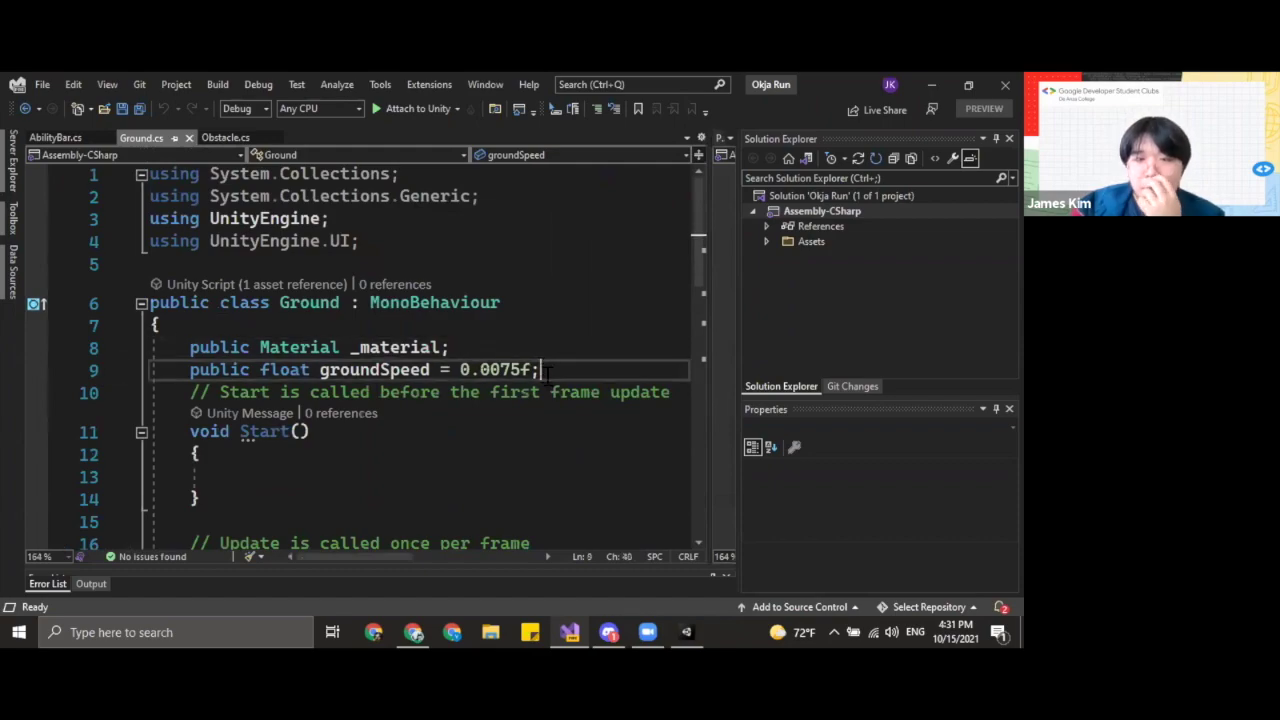
{"action": "left_click_drag", "start_coordinate": [539, 369], "coordinate": [470, 368]}
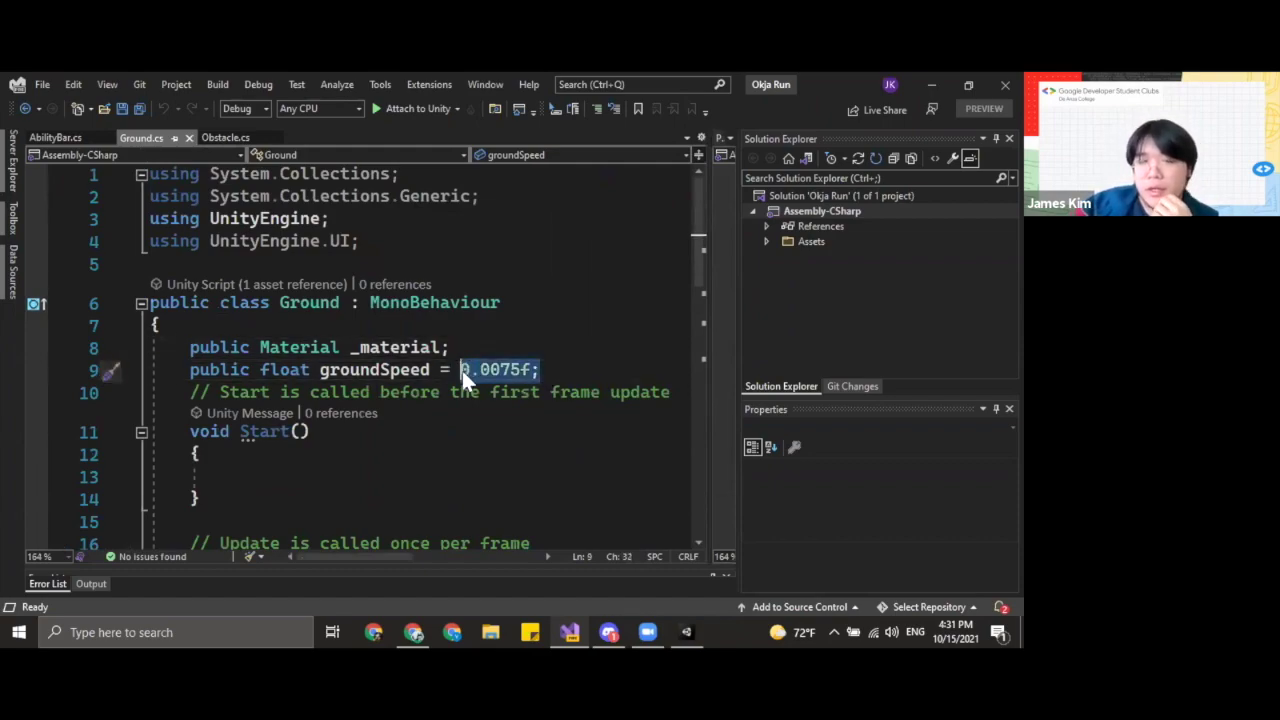
{"action": "double_click", "coordinate": [462, 369]}
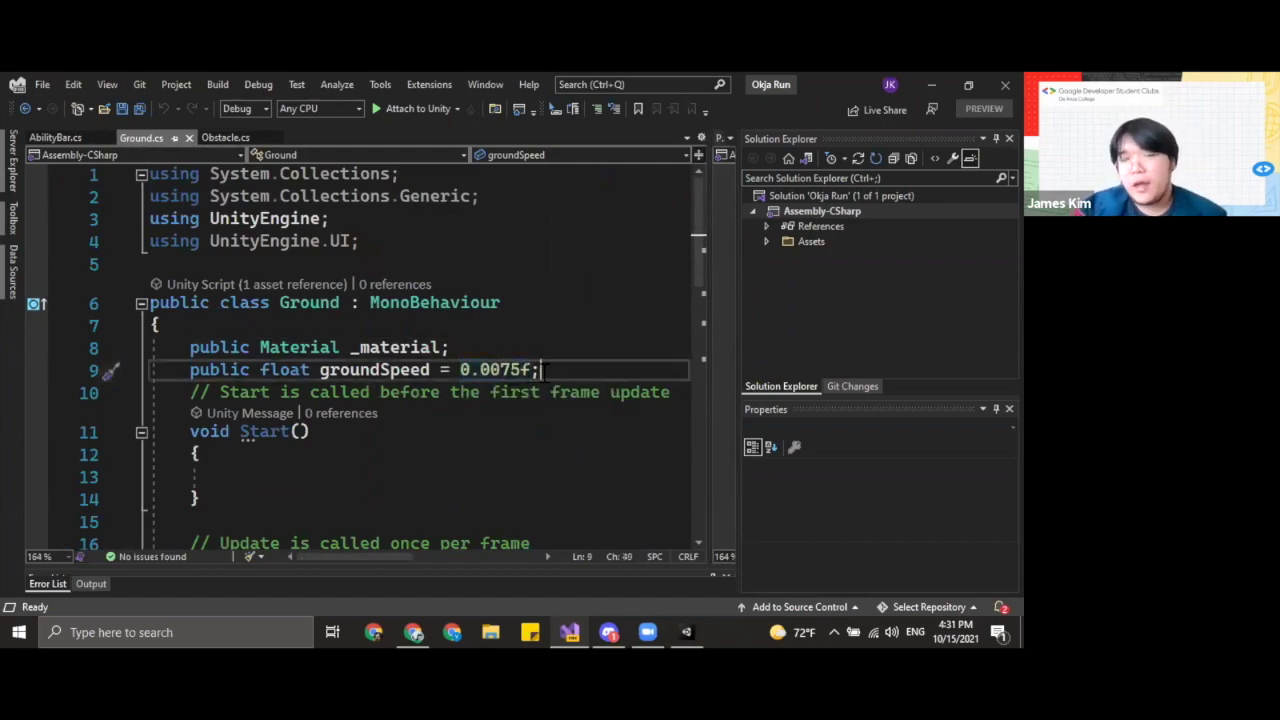
{"action": "left_click_drag", "start_coordinate": [542, 369], "coordinate": [172, 369]}
{"action": "left_click", "coordinate": [256, 364]}
- Back in Unity, confirm Ground Speed is 0.0075, then run the game and reselect Ground
{"action": "key", "text": "alt+Tab"}
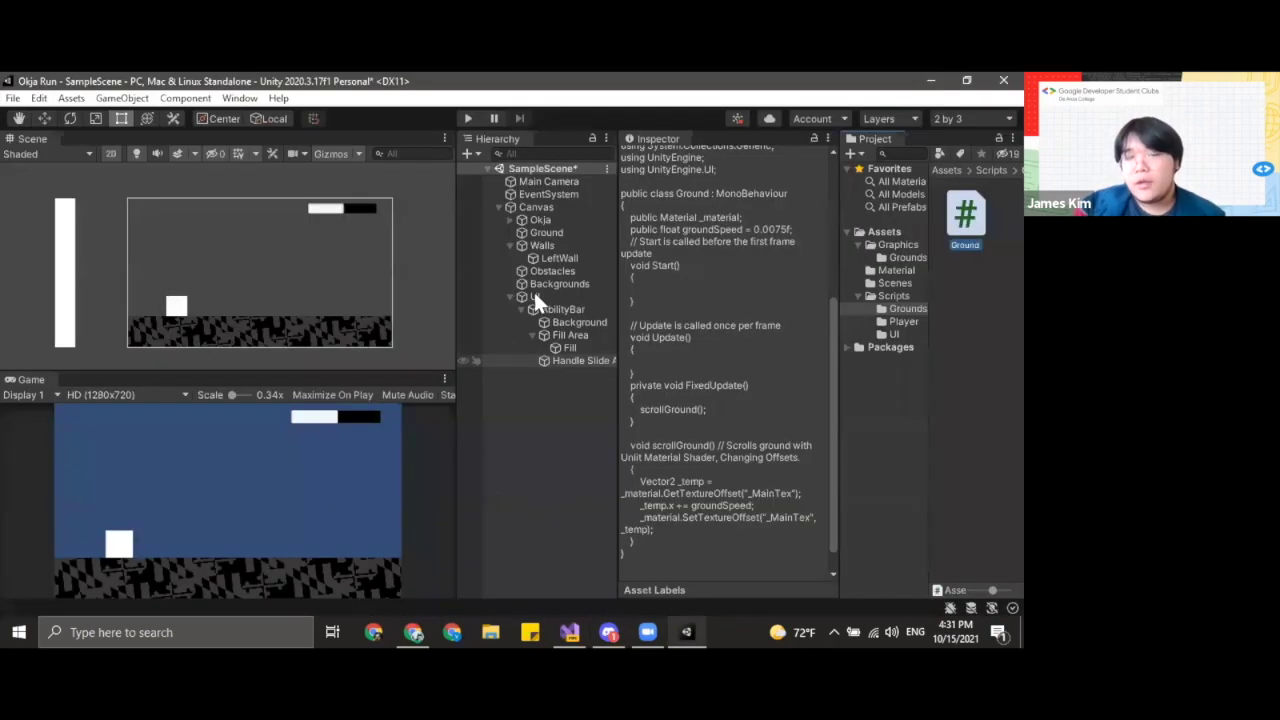
{"action": "left_click", "coordinate": [546, 232]}
{"action": "left_click", "coordinate": [543, 207]}
{"action": "left_click", "coordinate": [548, 231]}
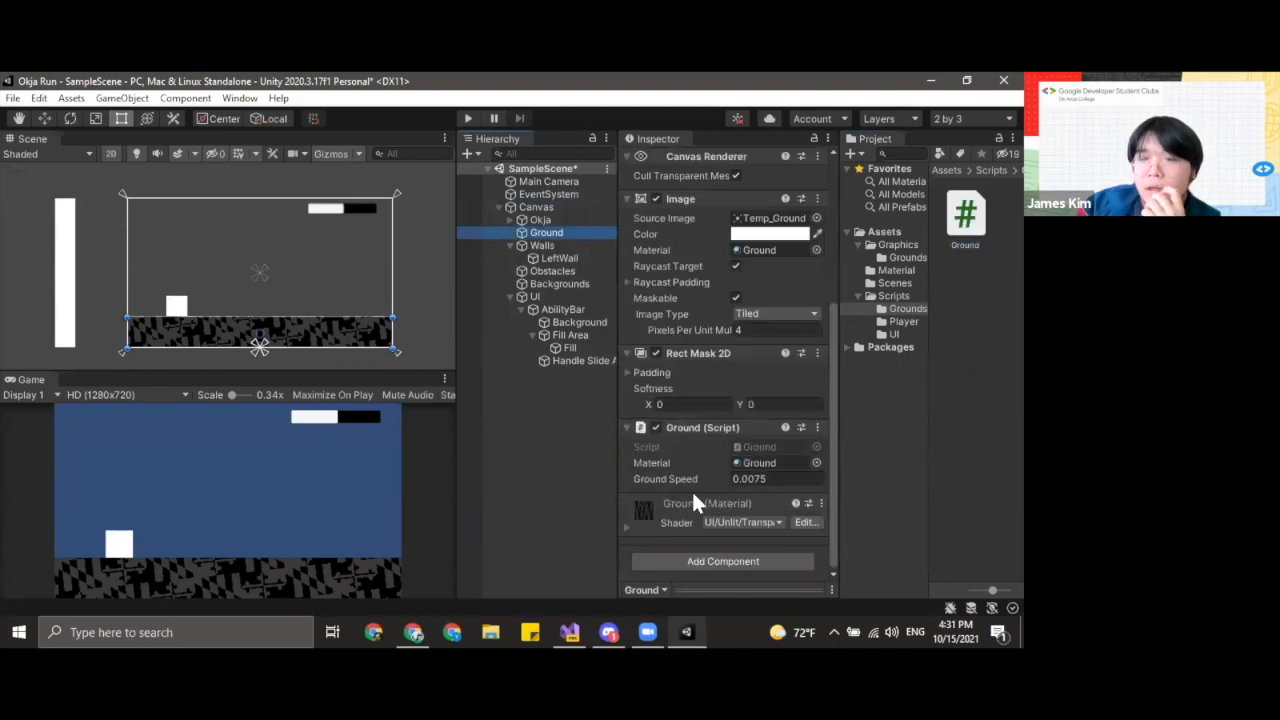
{"action": "left_click", "coordinate": [650, 481]}
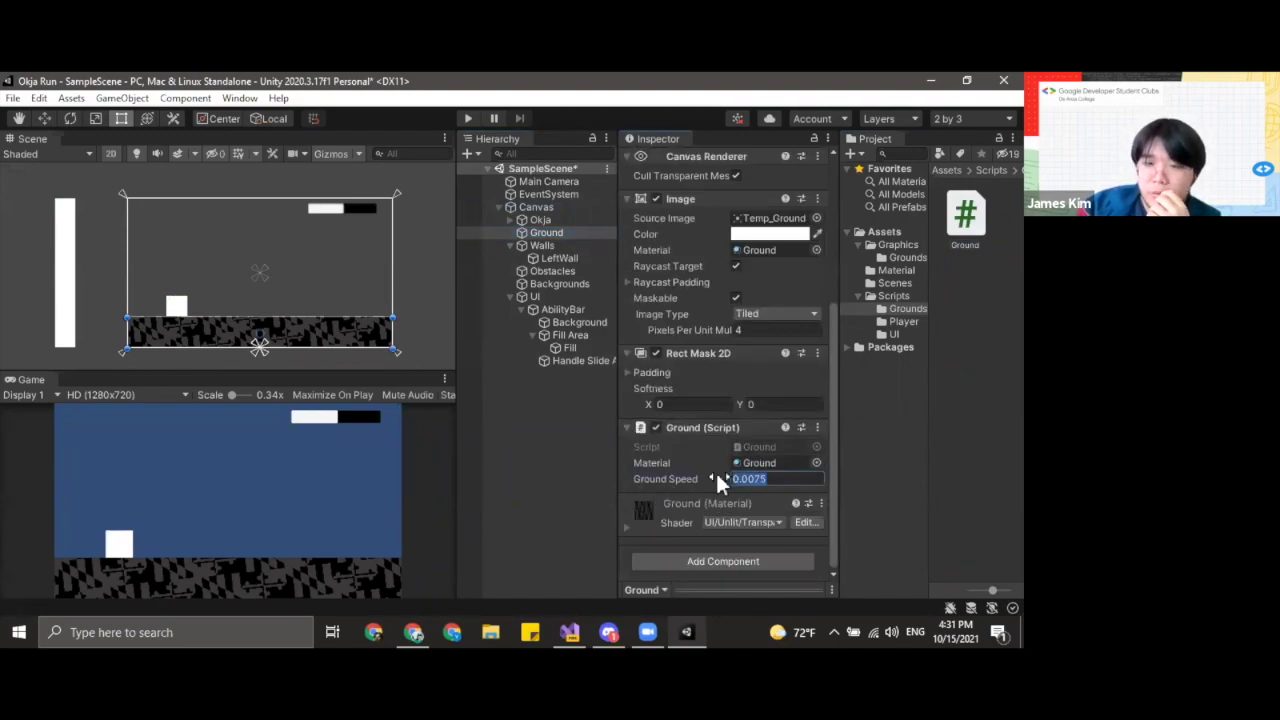
{"action": "left_click", "coordinate": [779, 478]}
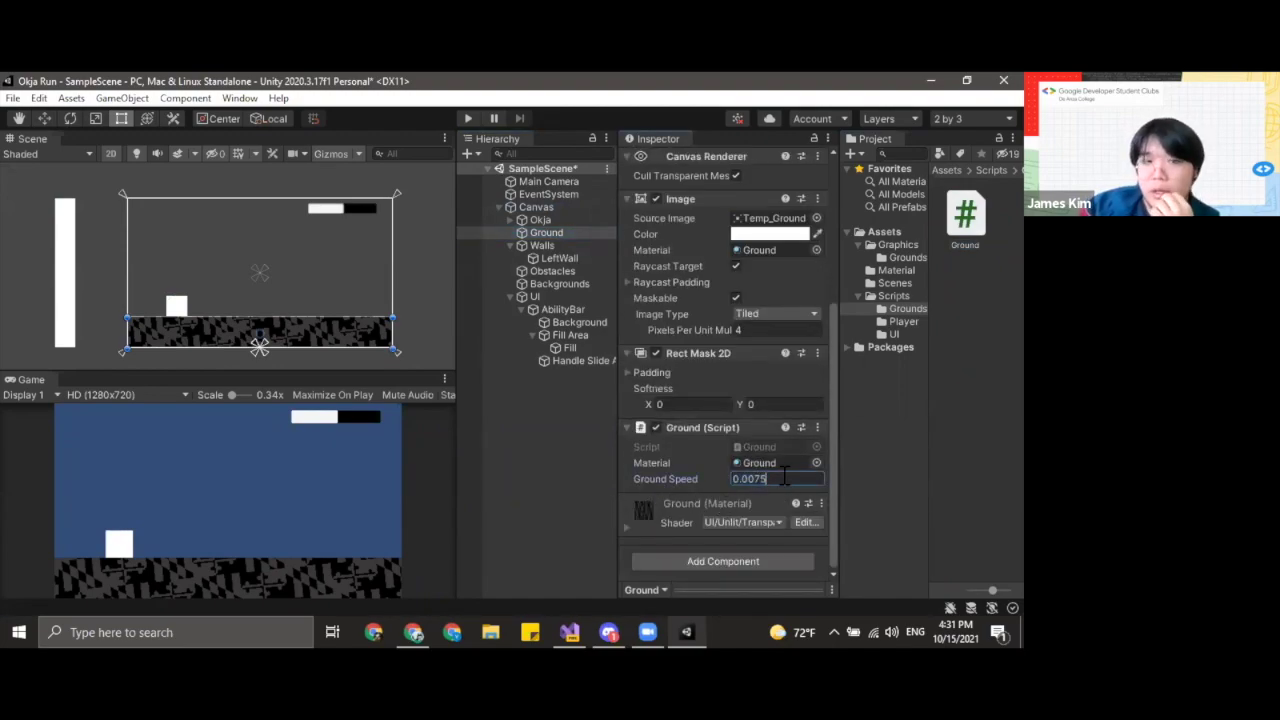
{"action": "left_click", "coordinate": [507, 420]}
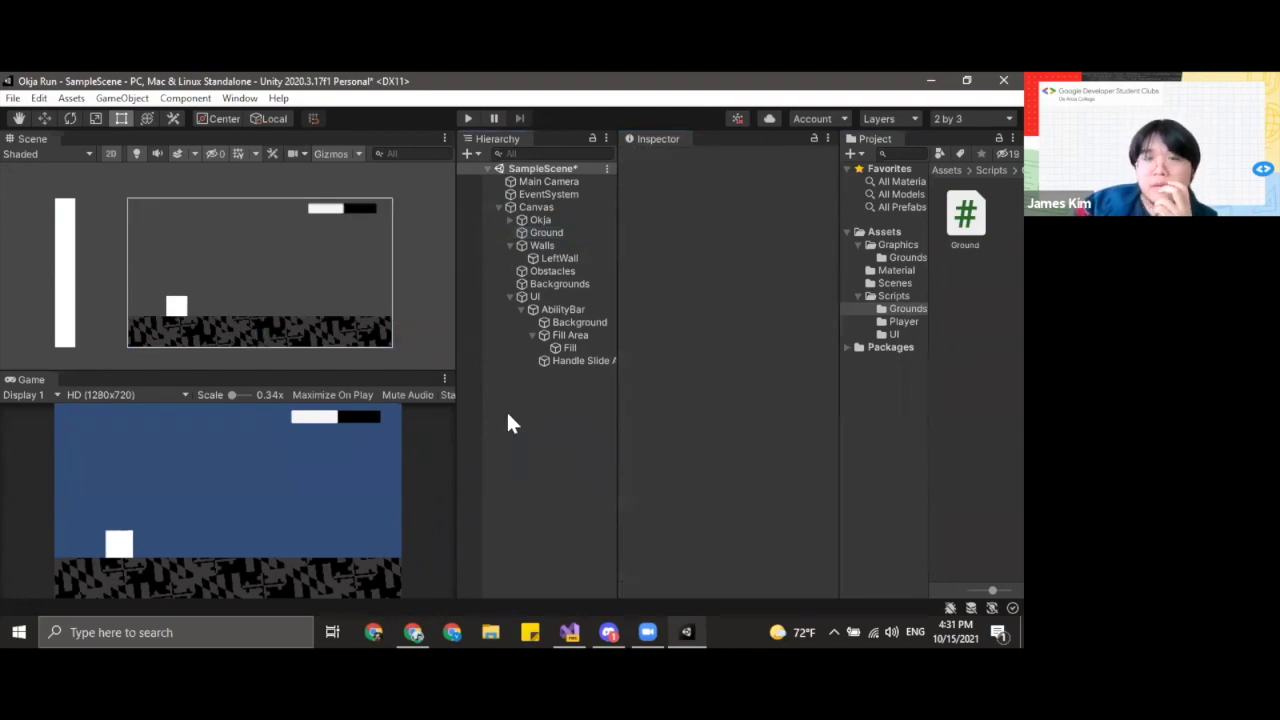
{"action": "left_click", "coordinate": [467, 118]}
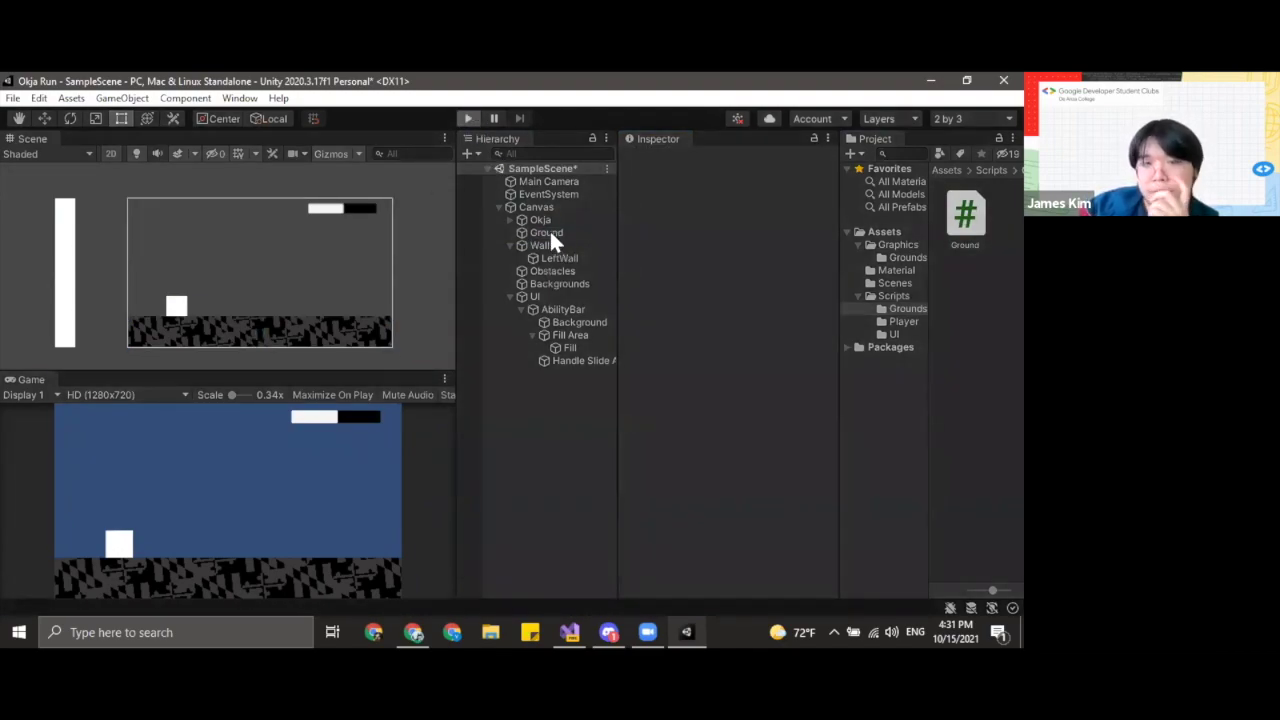
{"action": "left_click", "coordinate": [550, 234]}
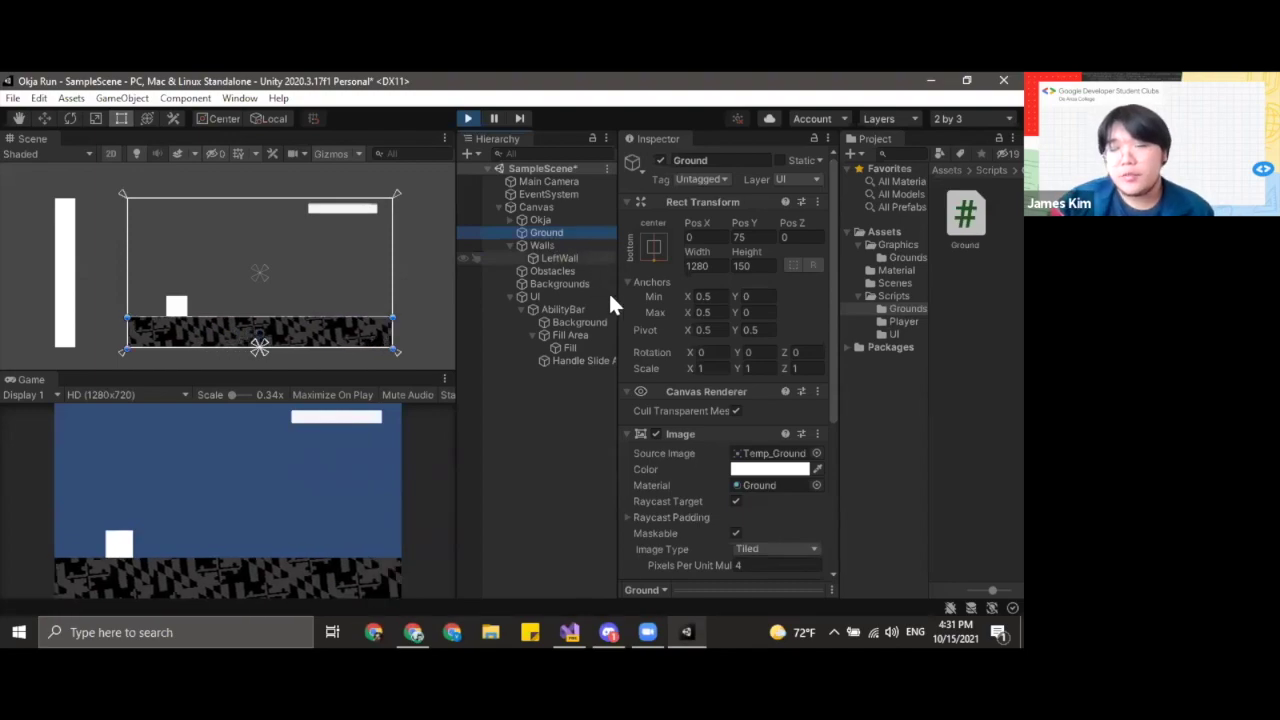
- While playing, set Ground Speed to -0.0075, then try -0.01, -0.05 and -0.10
{"action": "scroll", "coordinate": [749, 462], "scroll_direction": "down", "scroll_amount": 5}
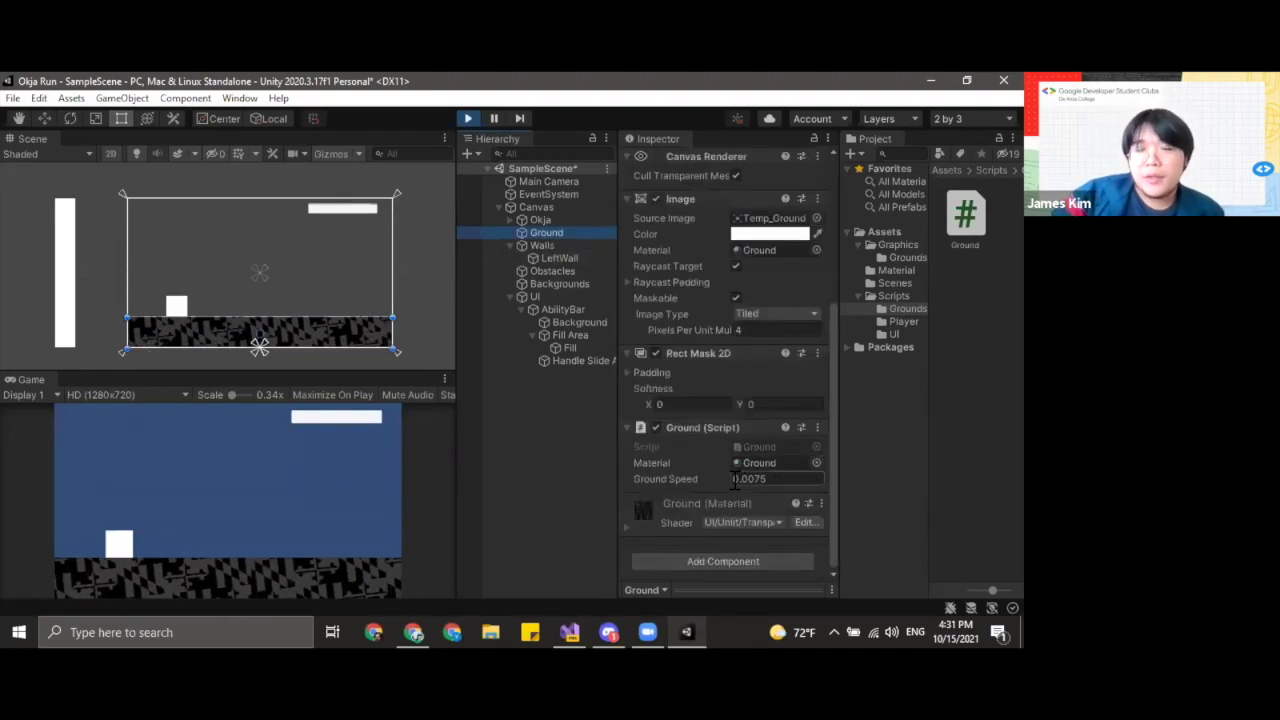
{"action": "left_click", "coordinate": [750, 479]}
{"action": "key", "text": "Left"}
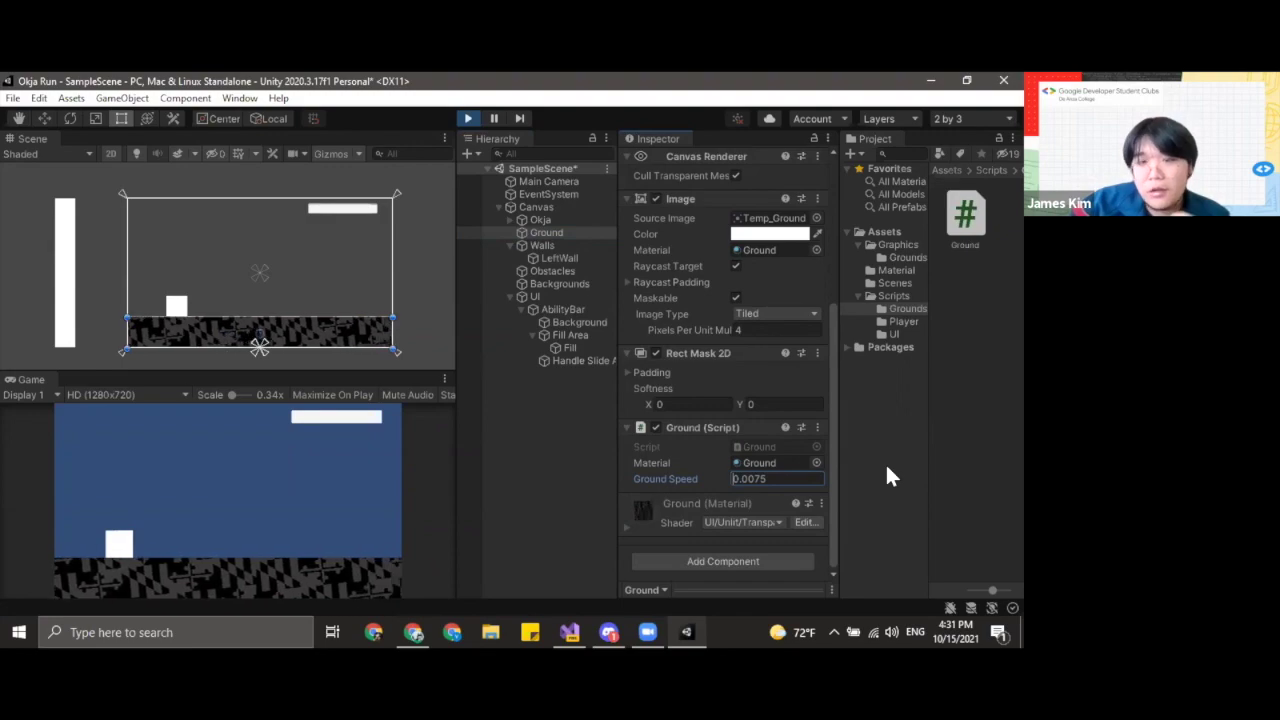
{"action": "type", "text": "-"}
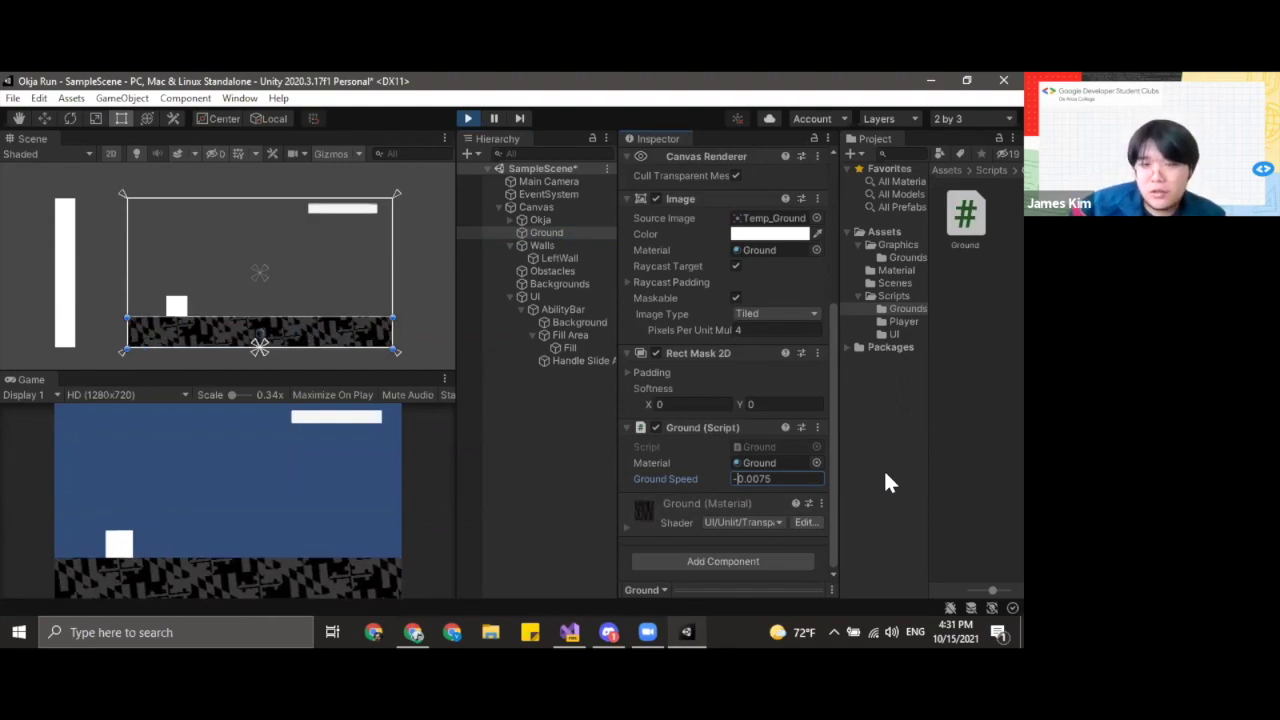
{"action": "key", "text": "Right"}
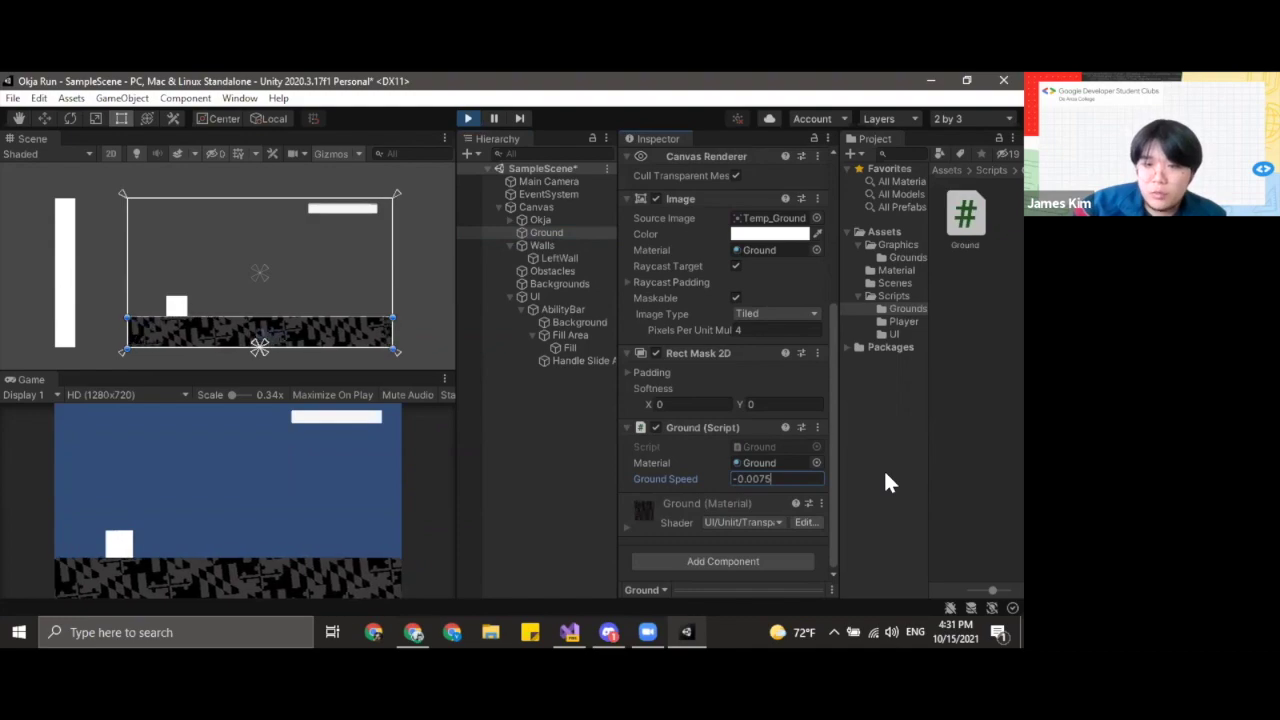
{"action": "key", "text": "BackSpace"}
{"action": "key", "text": "BackSpace"}
{"action": "key", "text": "BackSpace"}
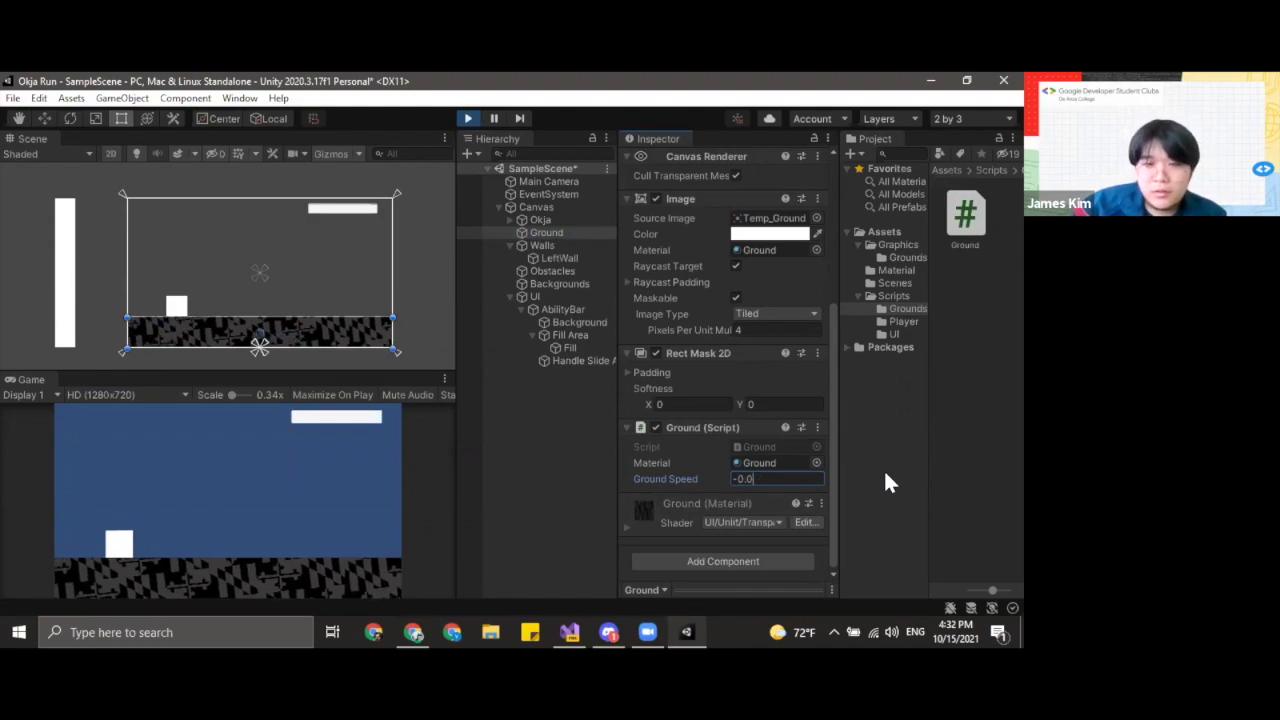
{"action": "type", "text": "1"}
{"action": "key", "text": "BackSpace"}
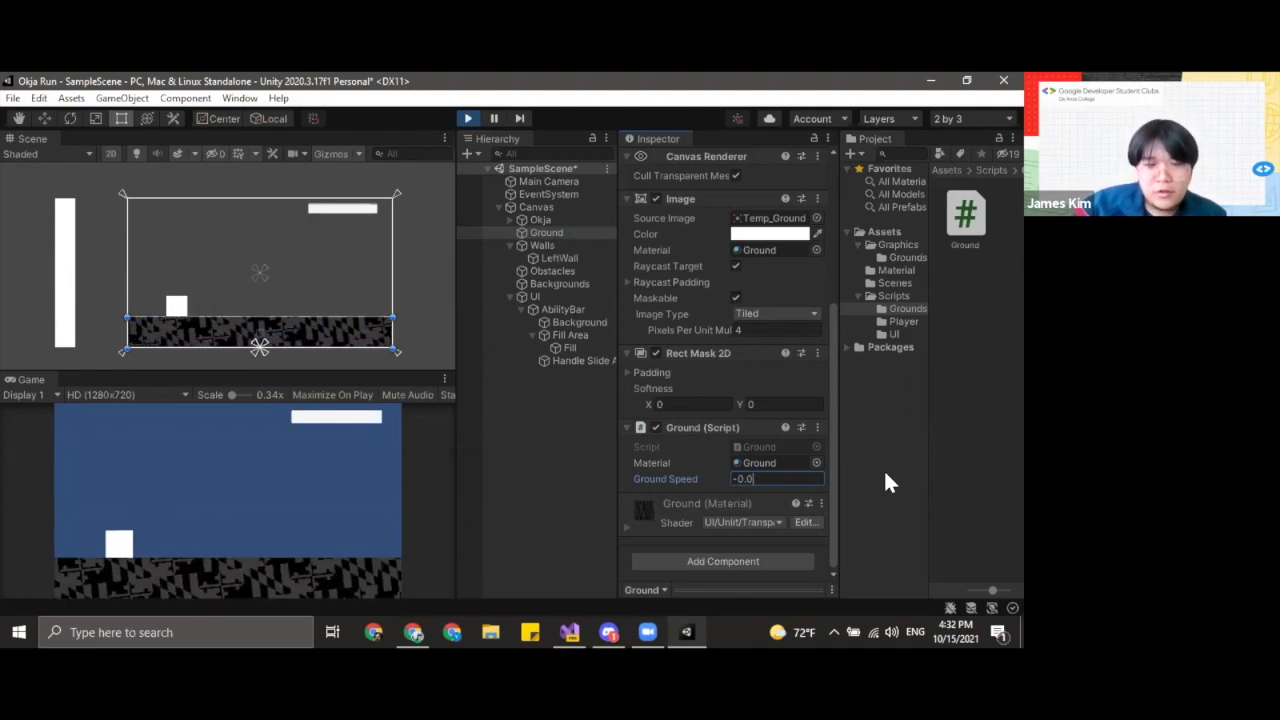
{"action": "type", "text": "5"}
{"action": "key", "text": "BackSpace"}
{"action": "key", "text": "BackSpace"}
{"action": "type", "text": "10"}
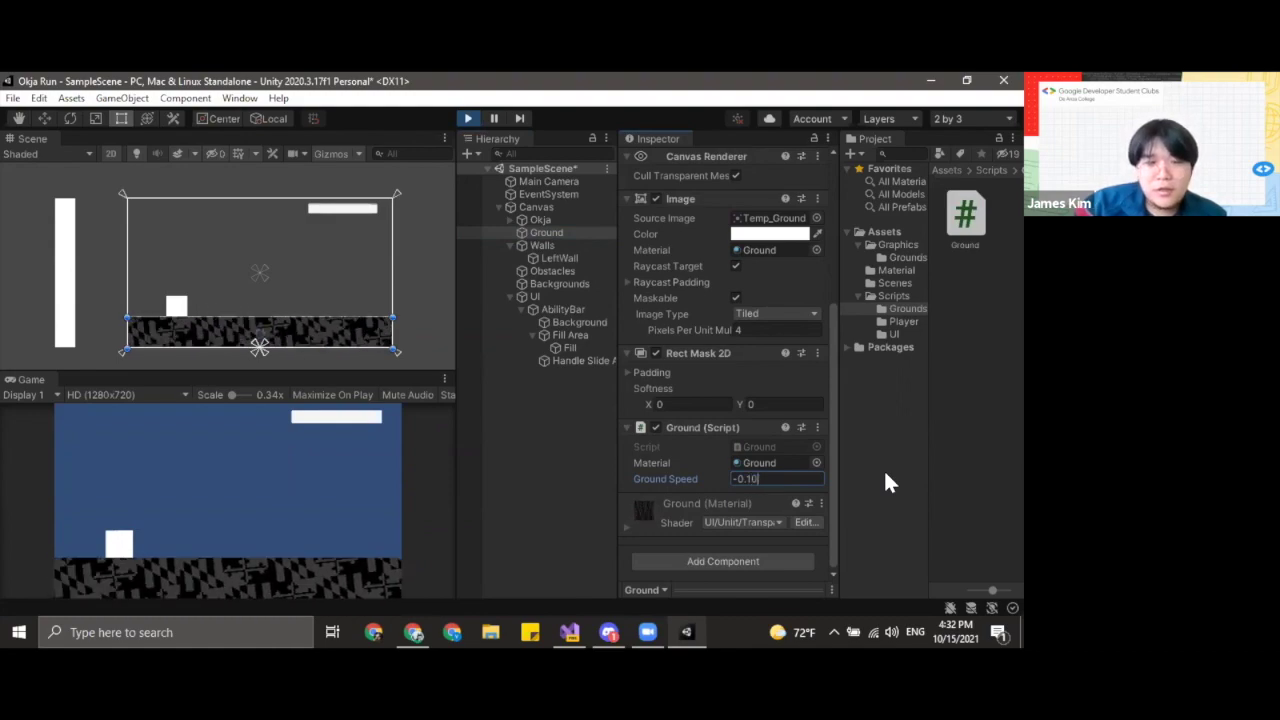
- Return Ground Speed to 0.0075, try 0.023, then stop play mode
{"action": "key", "text": "BackSpace"}
{"action": "key", "text": "BackSpace"}
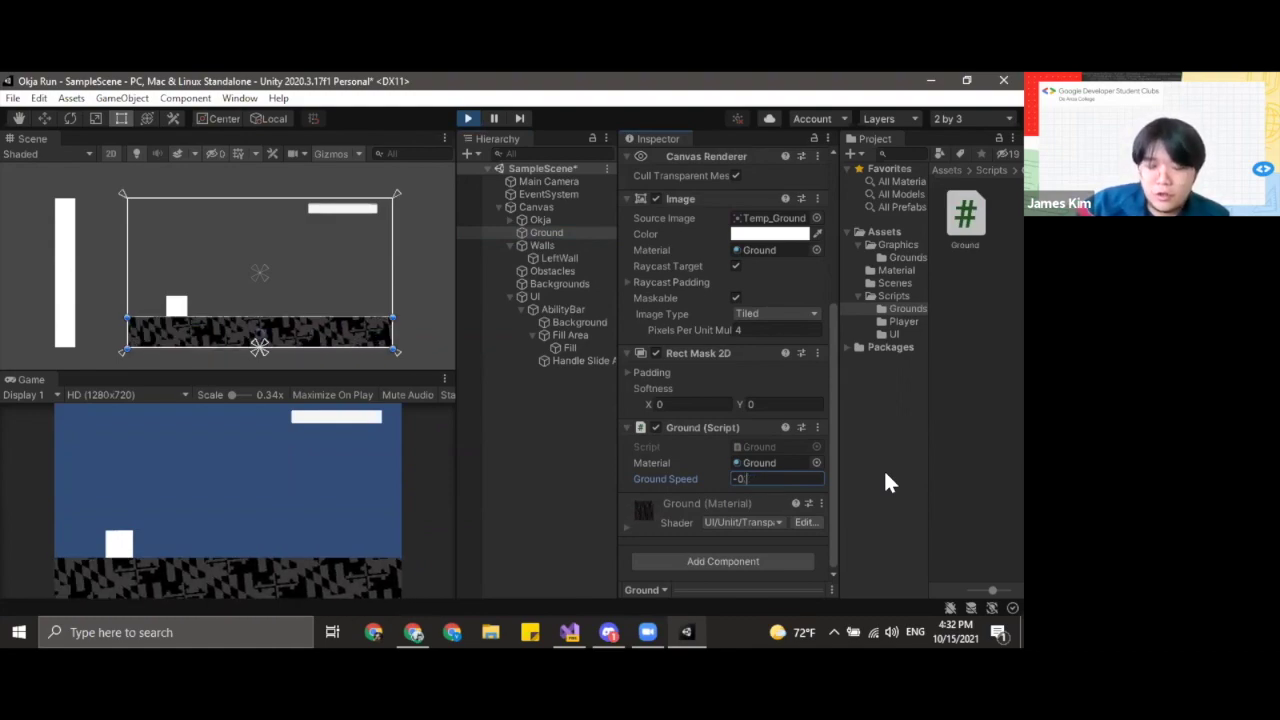
{"action": "type", "text": "0075"}
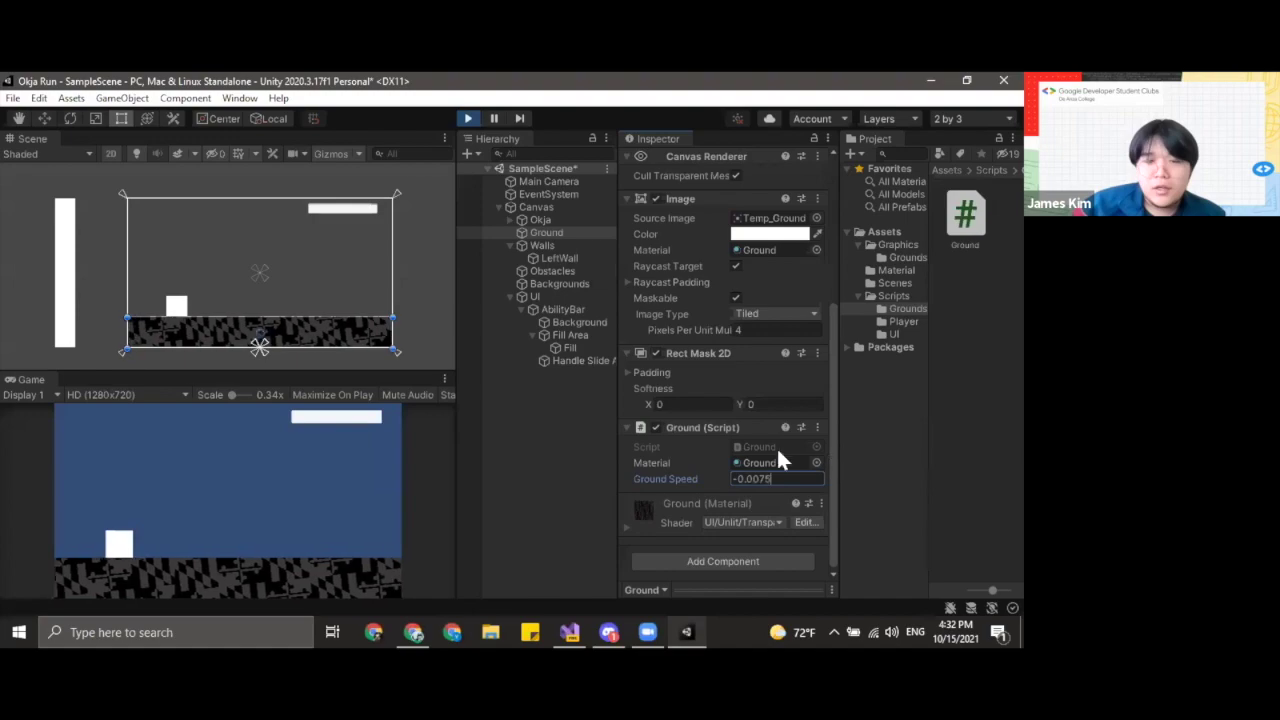
{"action": "left_click", "coordinate": [736, 479]}
{"action": "key", "text": "BackSpace"}
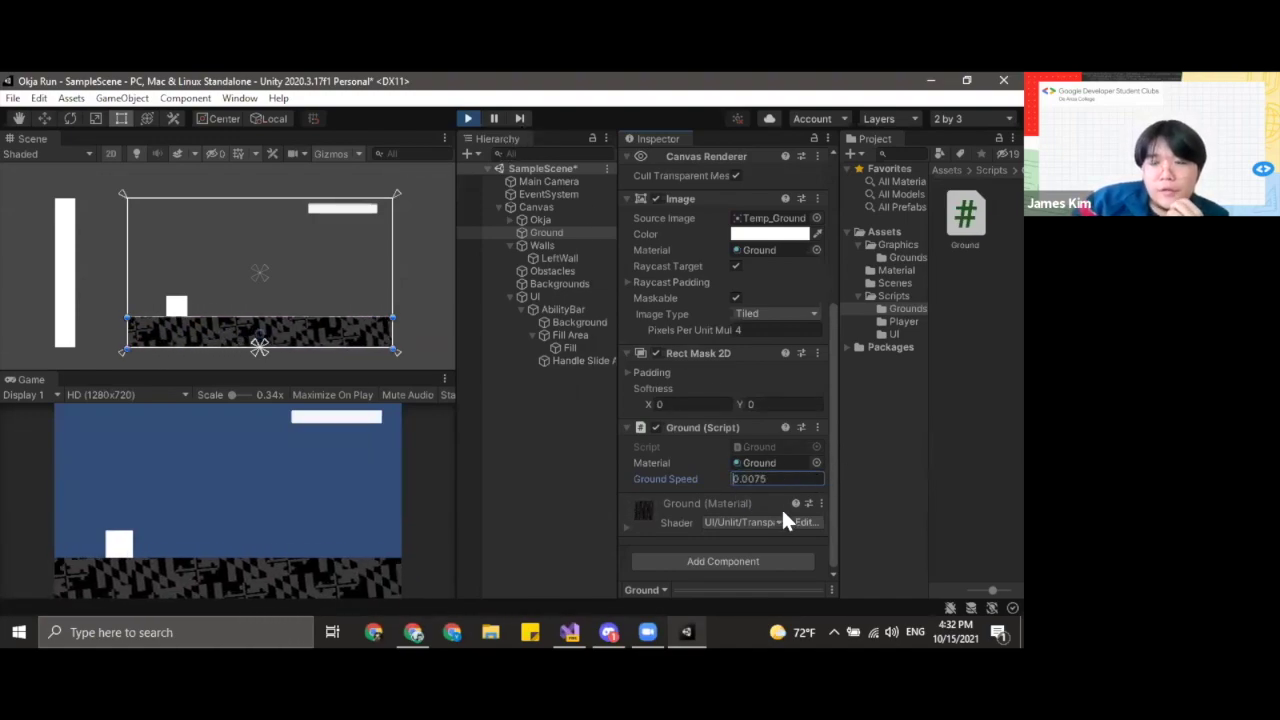
{"action": "left_click", "coordinate": [795, 481]}
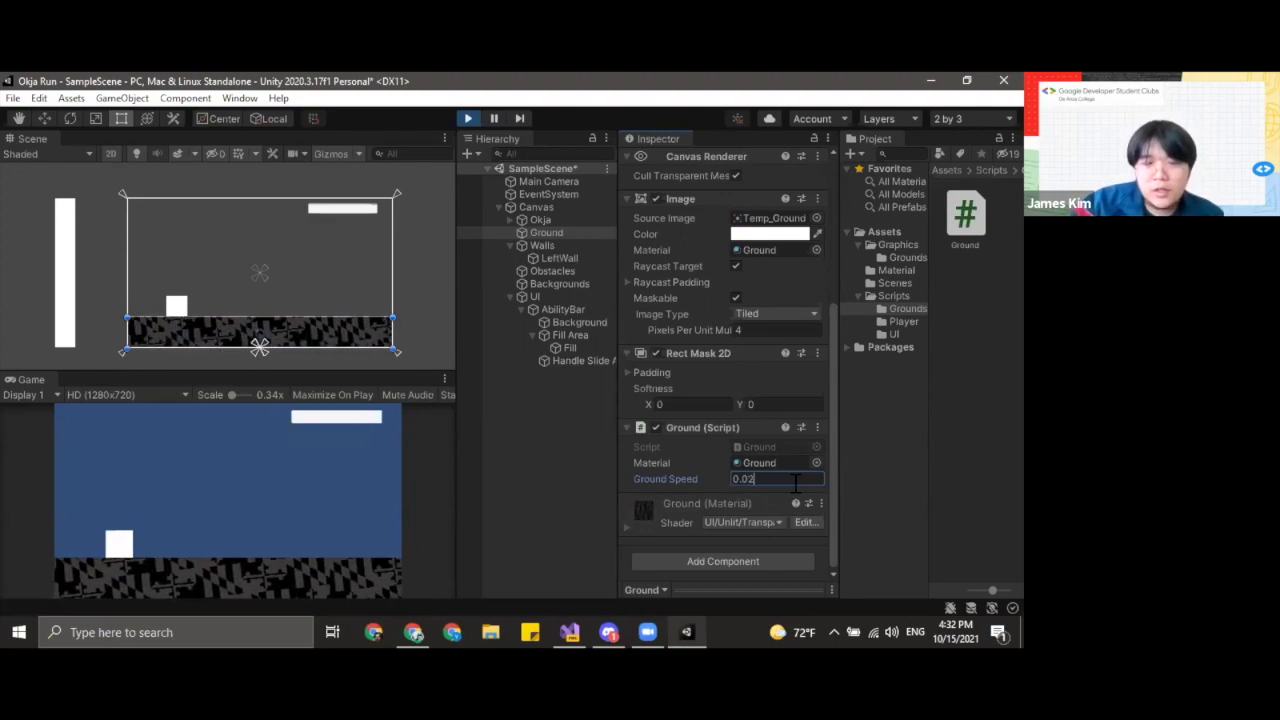
{"action": "type", "text": "3"}
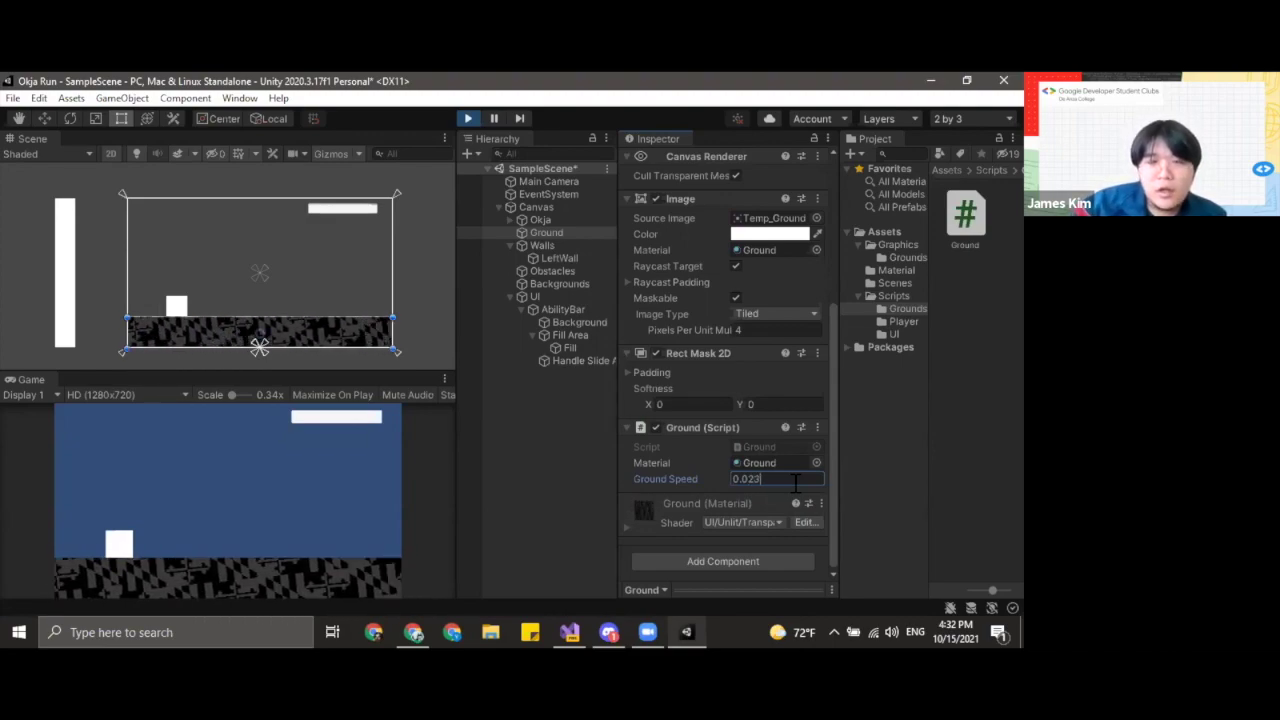
{"action": "left_click", "coordinate": [468, 119]}
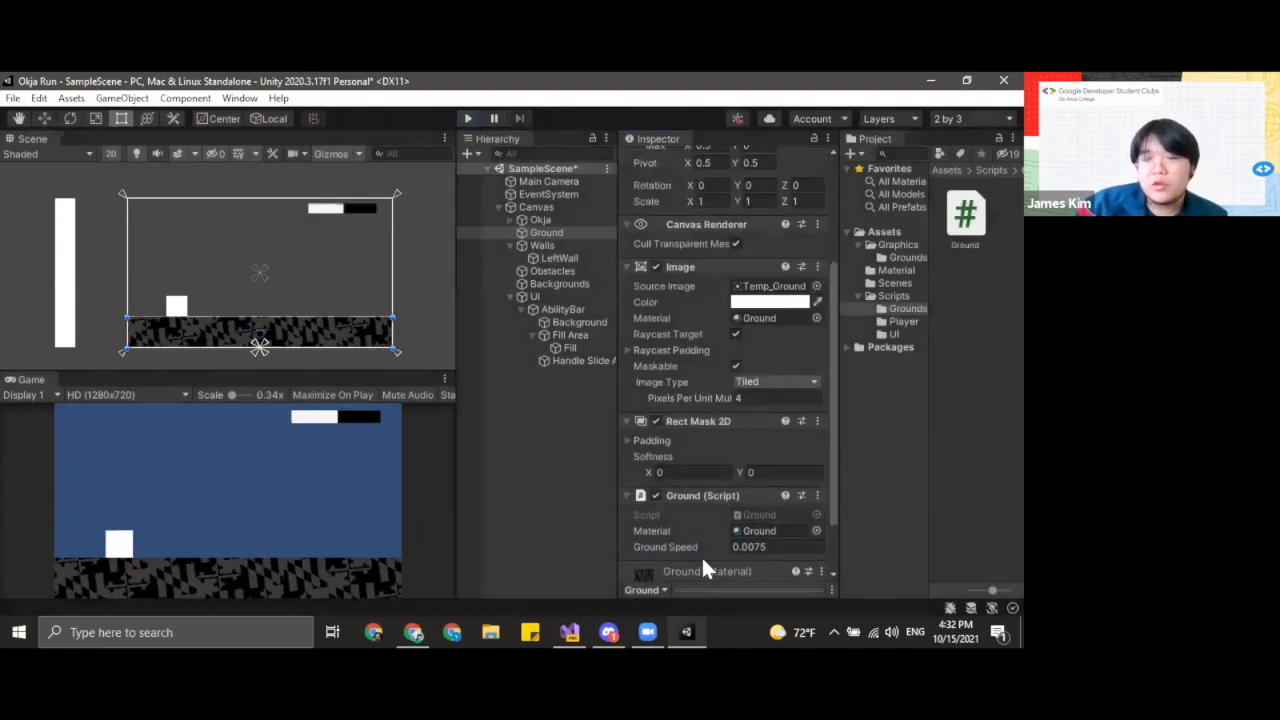
- Test-run the game with Ground Speed 0.03, then set it back to 0.0075
{"action": "left_click", "coordinate": [779, 480]}
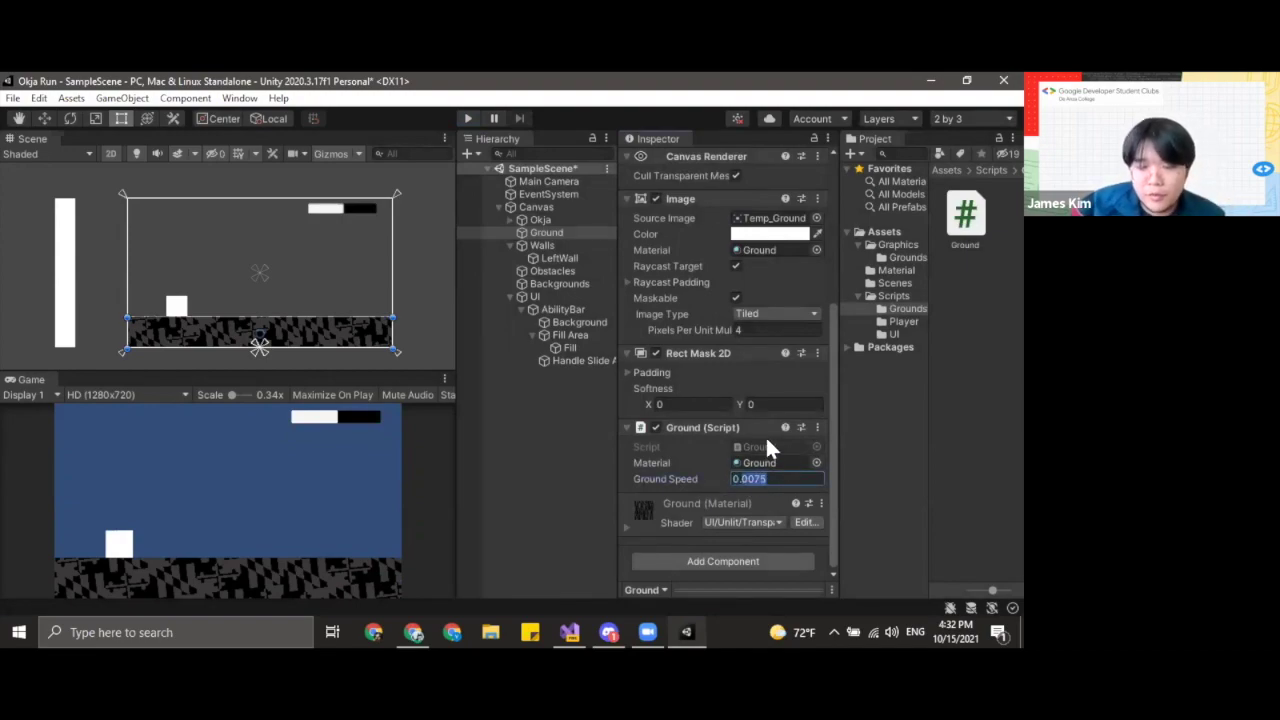
{"action": "type", "text": "0.03"}
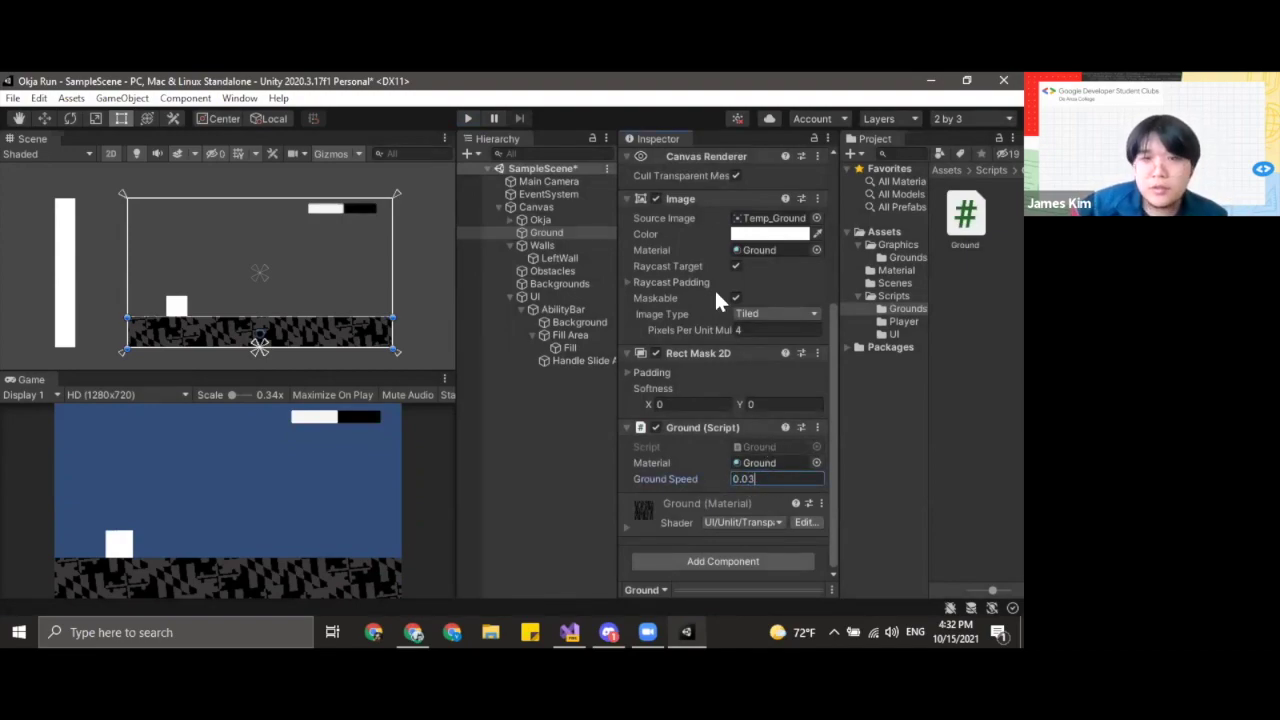
{"action": "left_click", "coordinate": [469, 118]}
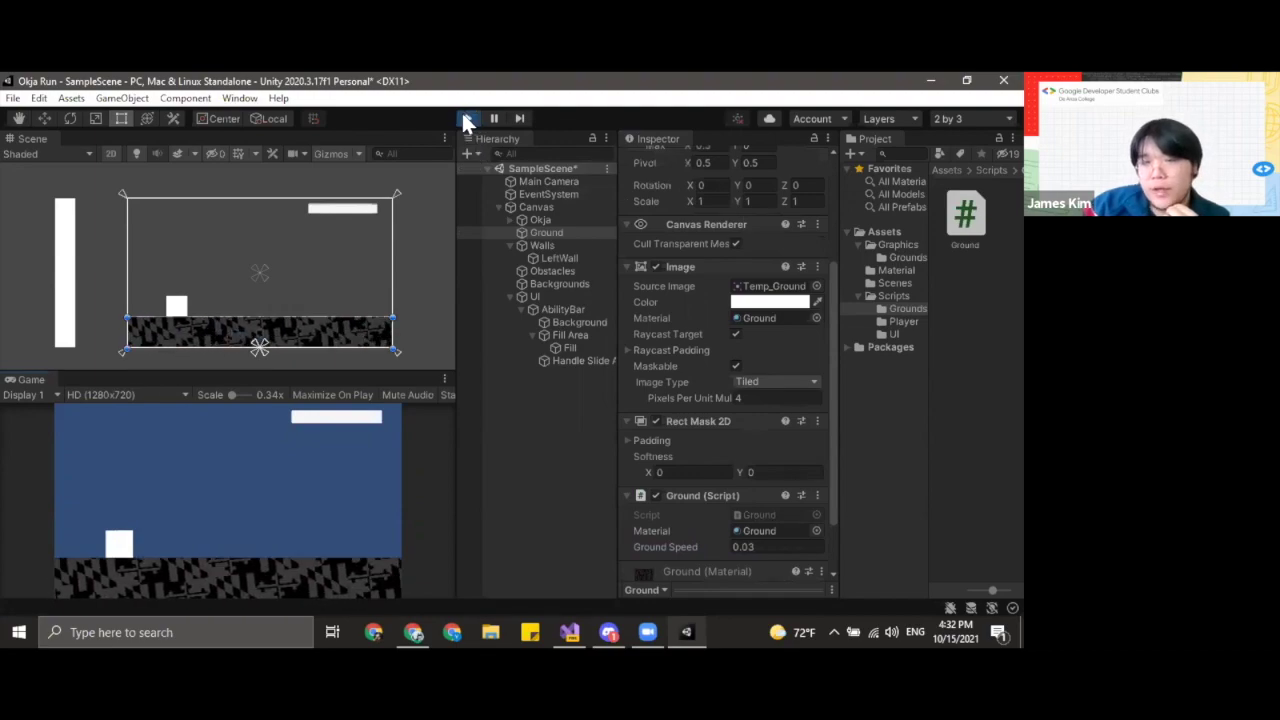
{"action": "left_click", "coordinate": [786, 546]}
{"action": "key", "text": "End"}
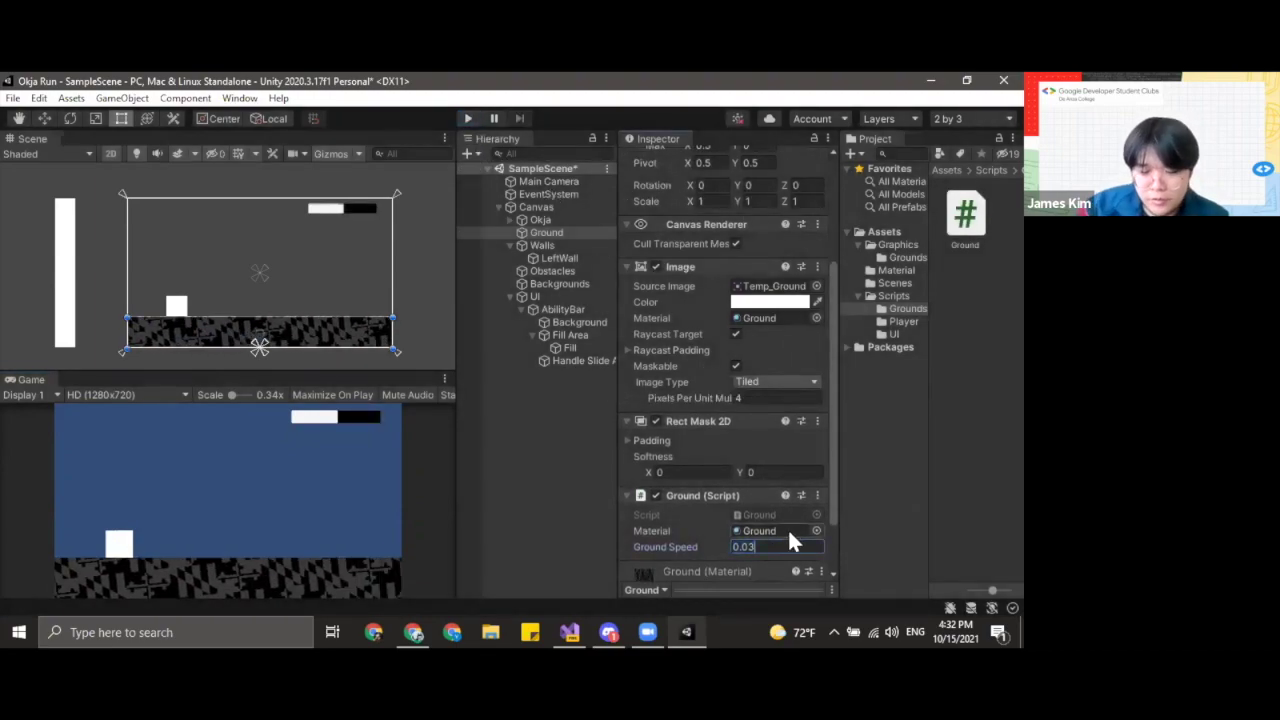
{"action": "key", "text": "BackSpace"}
{"action": "type", "text": "075"}
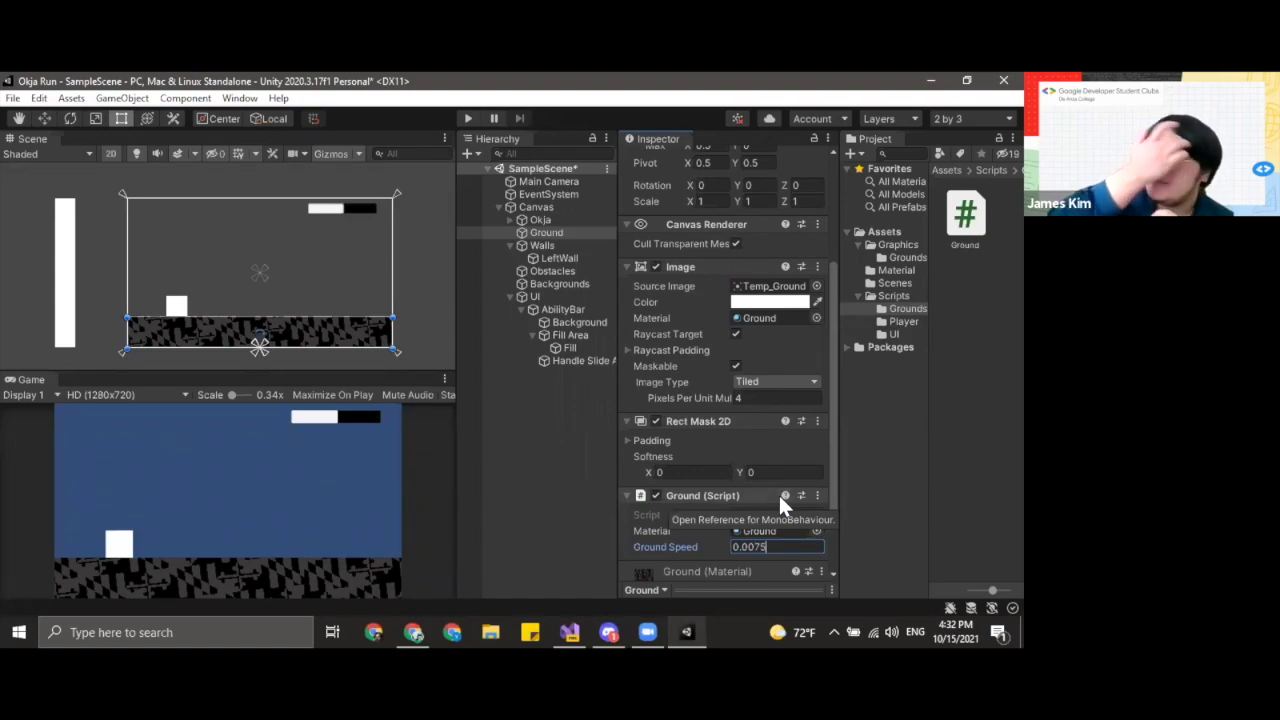
- Play-test Okja jumping twice with Space, stop the game, and return to Visual Studio
{"action": "left_click", "coordinate": [540, 218]}
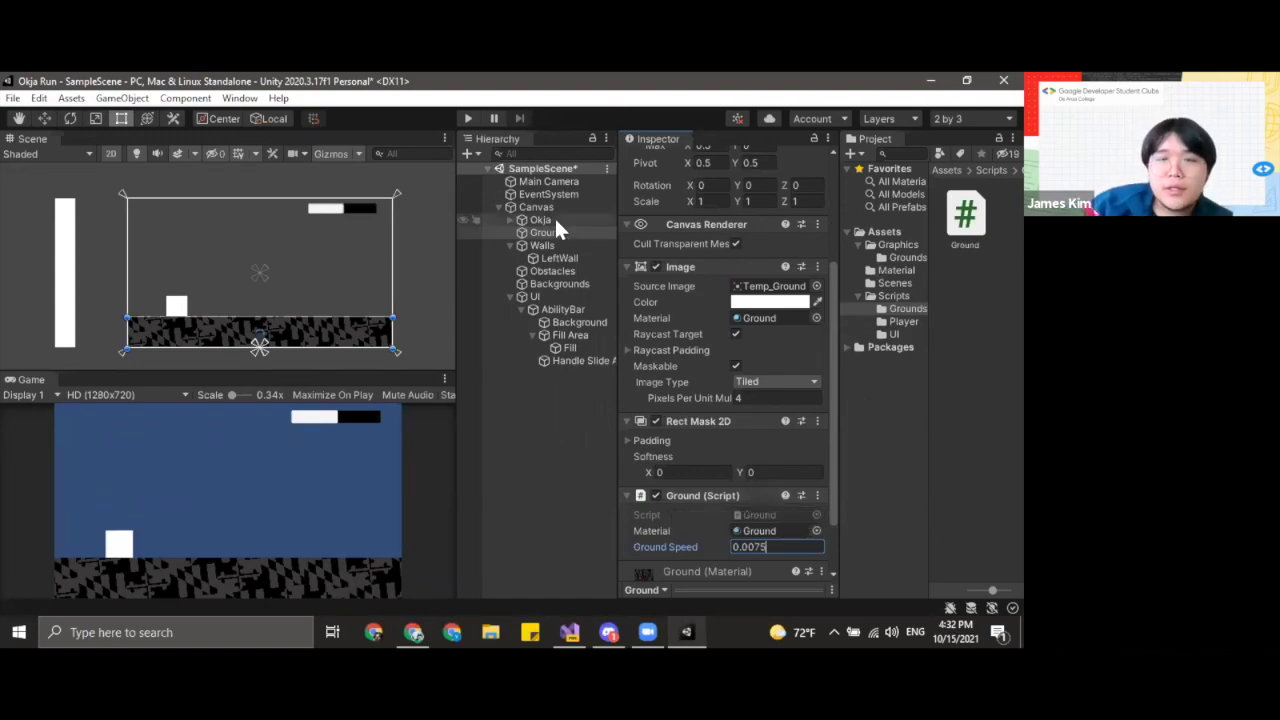
{"action": "left_click", "coordinate": [467, 118]}
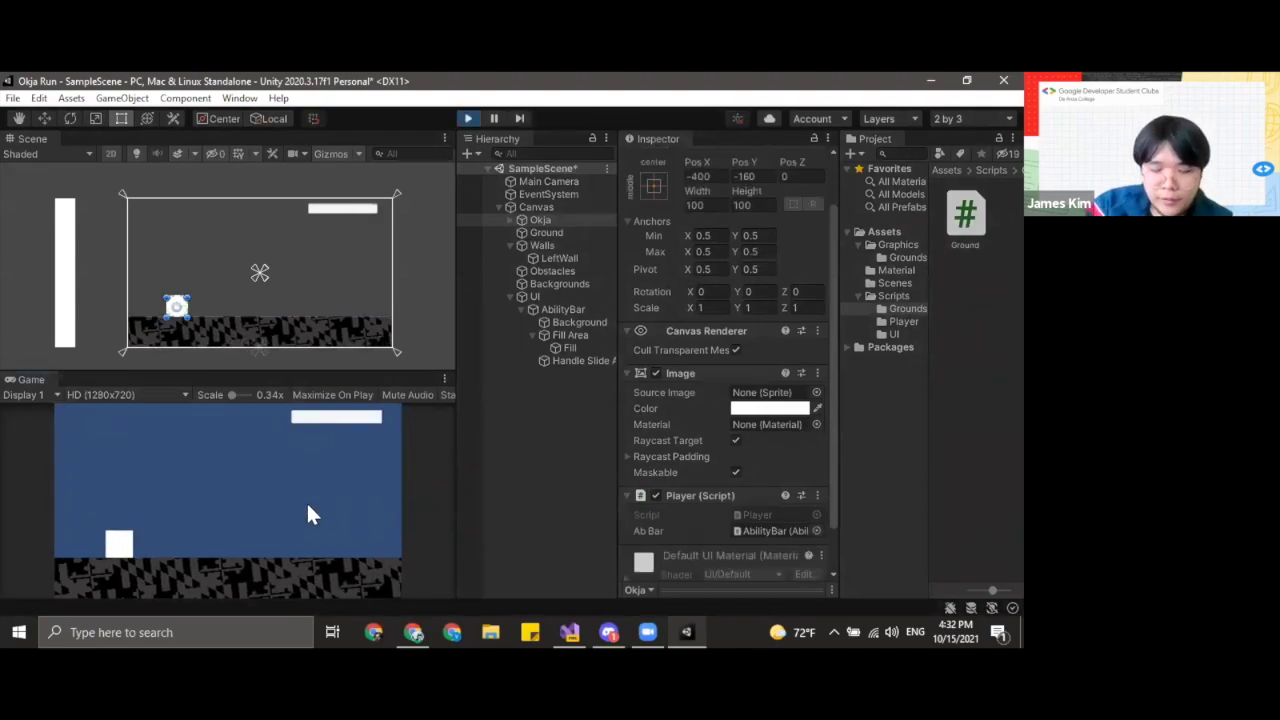
{"action": "key", "text": "space"}
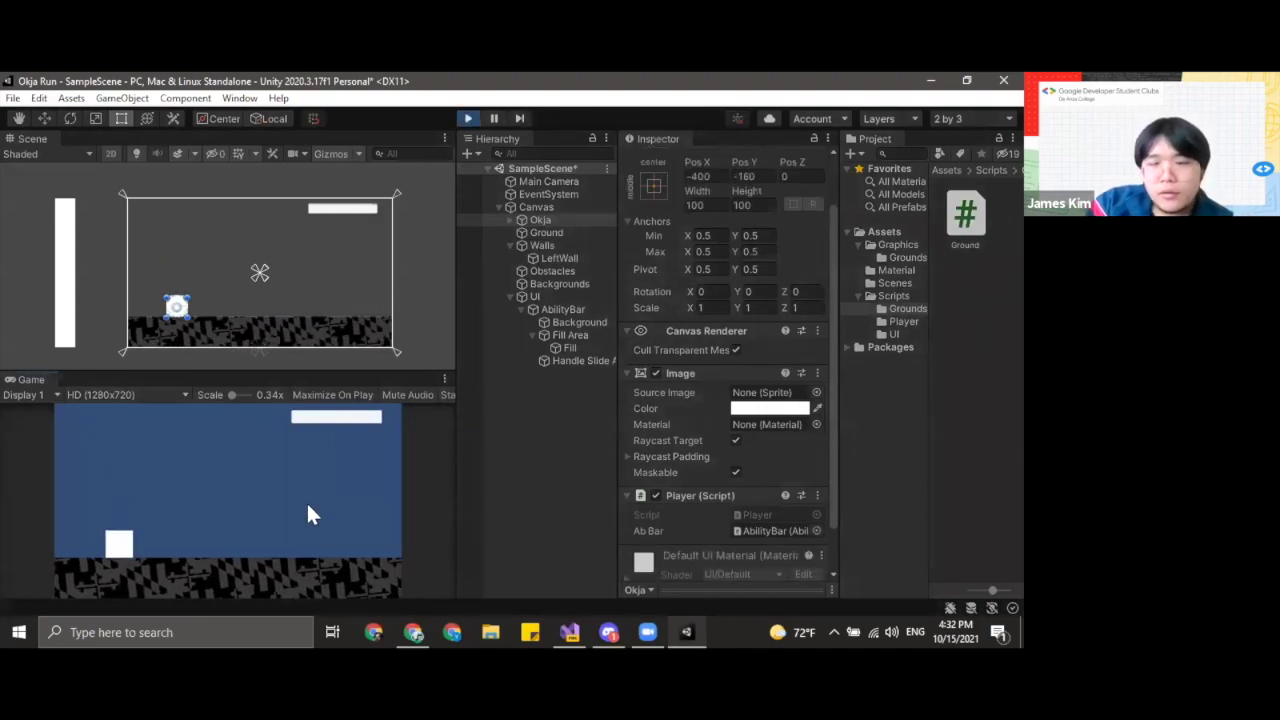
{"action": "key", "text": "space"}
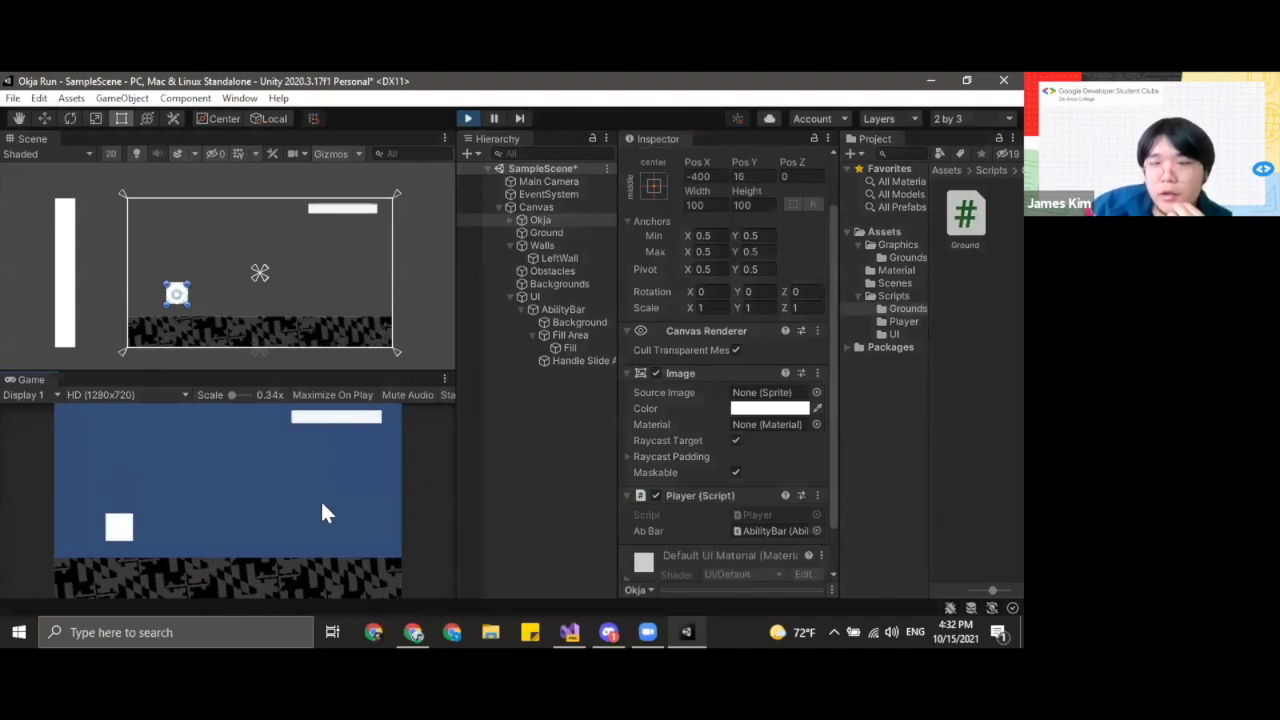
{"action": "scroll", "coordinate": [676, 480], "scroll_direction": "down", "scroll_amount": 1}
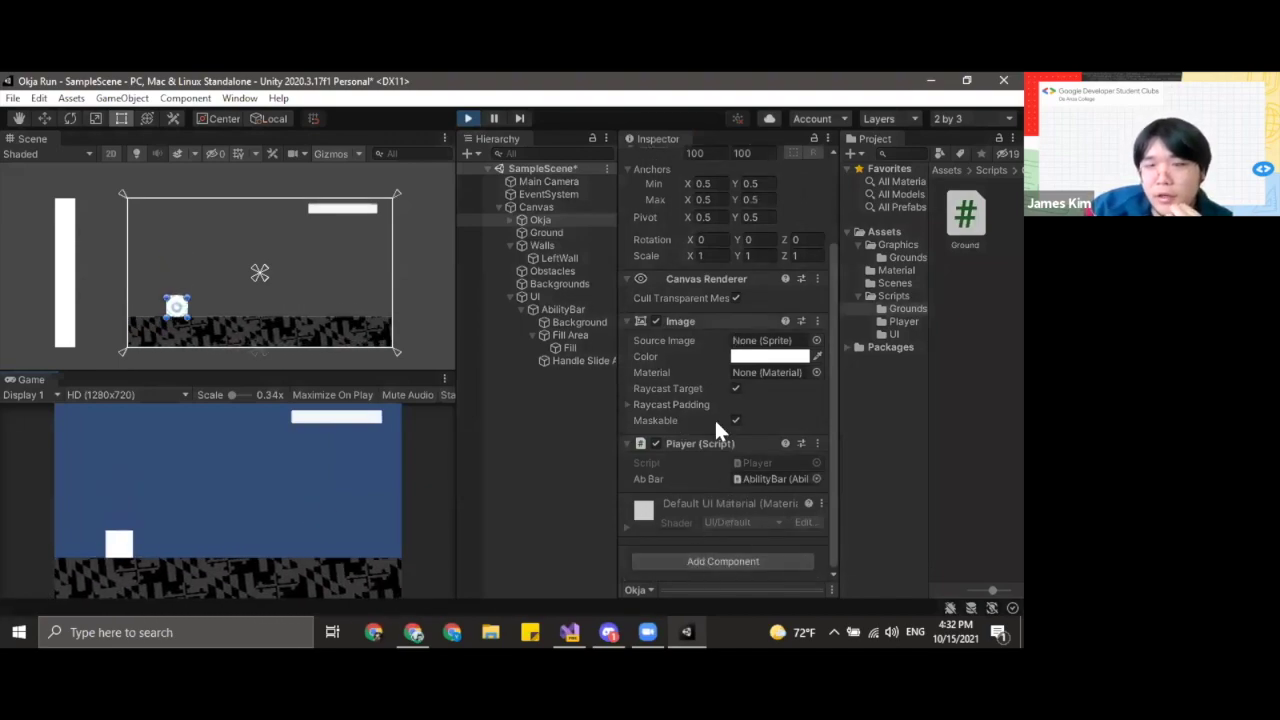
{"action": "left_click", "coordinate": [467, 118]}
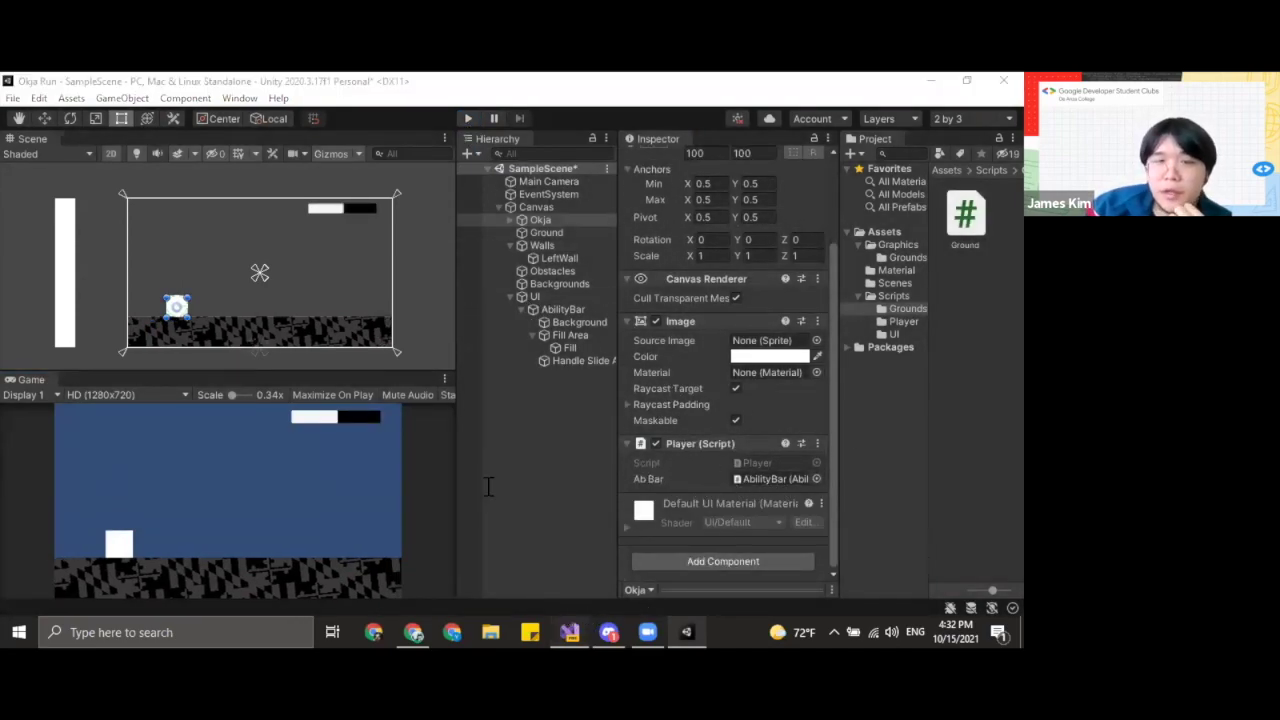
{"action": "left_click", "coordinate": [570, 630]}
- Bring Visual Studio forward and widen the Player.cs code view
{"action": "left_click", "coordinate": [228, 136]}
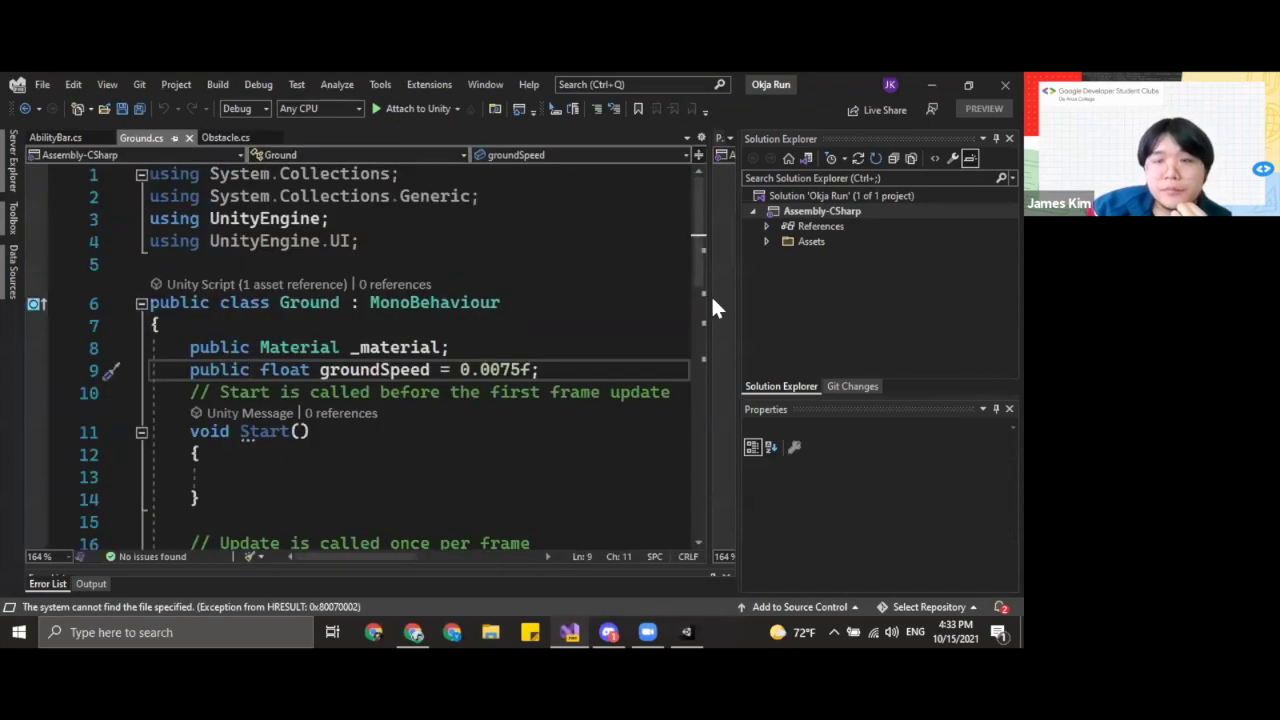
{"action": "left_click_drag", "start_coordinate": [711, 294], "coordinate": [88, 270]}
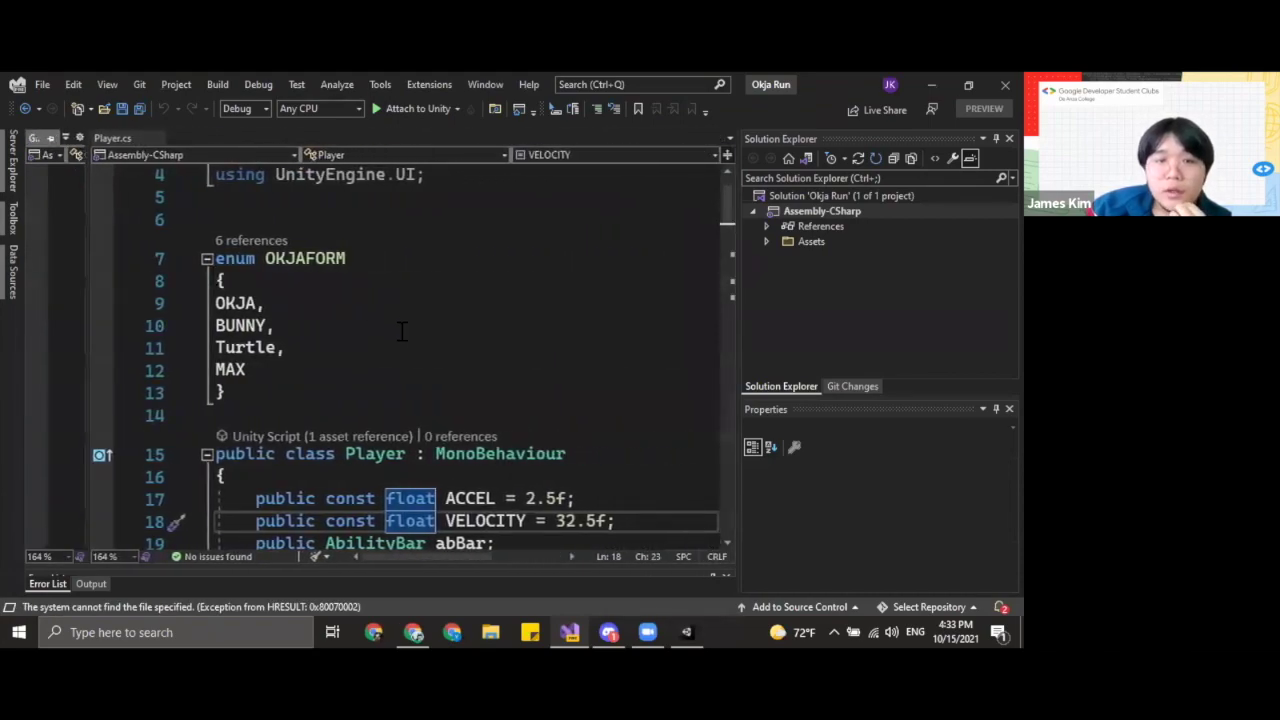
{"action": "scroll", "coordinate": [423, 370], "scroll_direction": "down", "scroll_amount": 3}
{"action": "scroll", "coordinate": [423, 370], "scroll_direction": "up", "scroll_amount": 2}
- Box-select and delete 'const' from ACCEL and VELOCITY on lines 17–18, save, and return to Unity
{"action": "left_click", "coordinate": [610, 431]}
{"action": "left_click", "coordinate": [386, 431]}
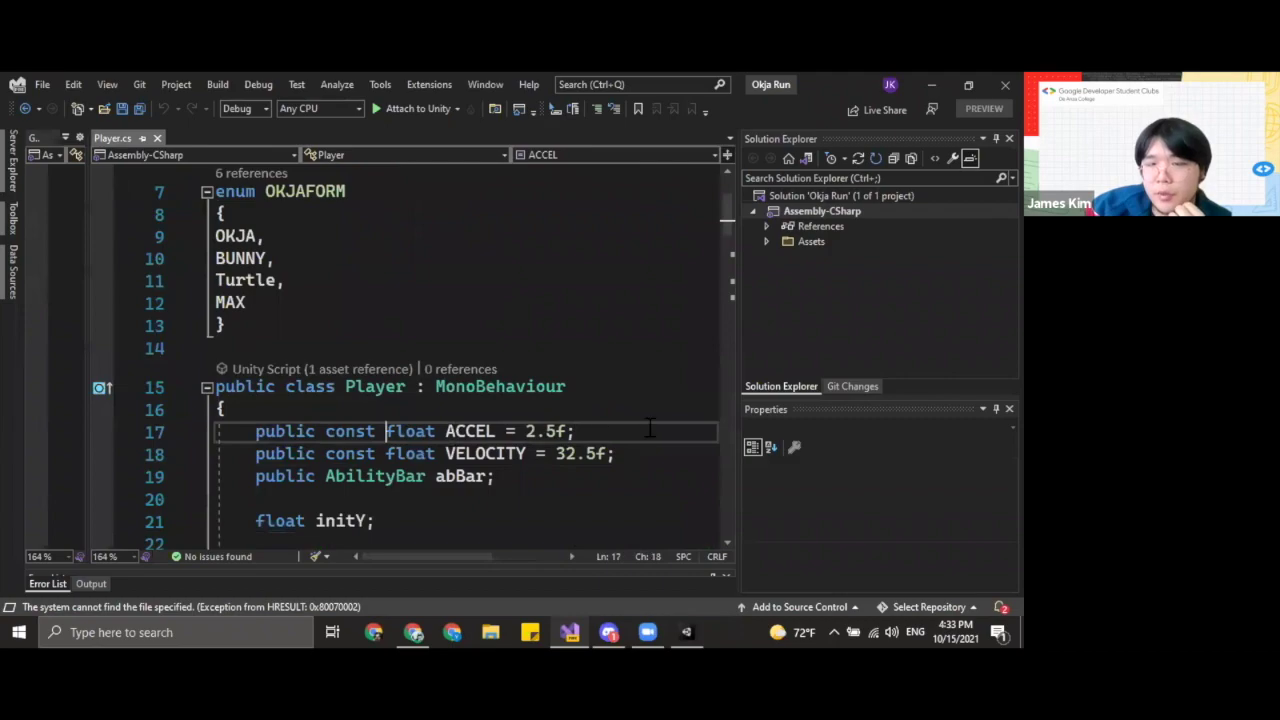
{"action": "left_click", "coordinate": [326, 431]}
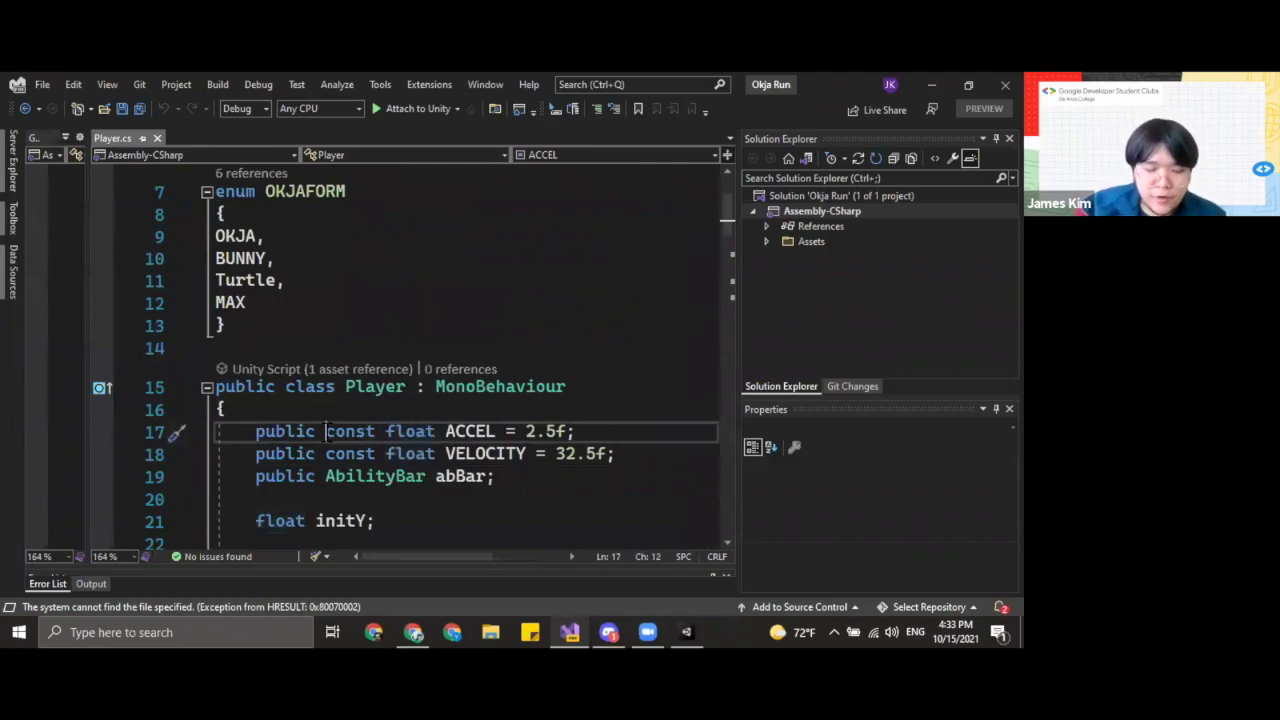
{"action": "key", "text": "shift+alt+Down"}
{"action": "key", "text": "shift+alt+Right"}
{"action": "key", "text": "shift+alt+Right"}
{"action": "key", "text": "shift+alt+Right"}
{"action": "key", "text": "shift+alt+Right"}
{"action": "key", "text": "shift+alt+Right"}
{"action": "key", "text": "shift+alt+Right"}
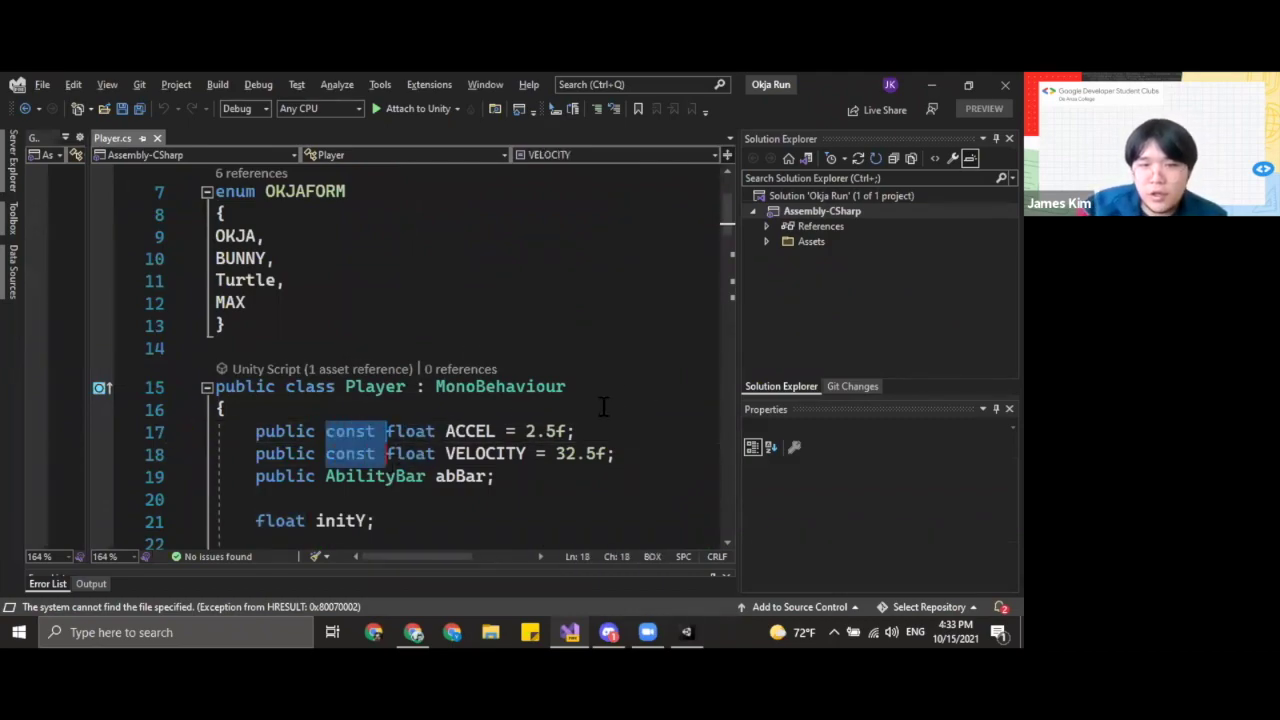
{"action": "key", "text": "Delete"}
{"action": "key", "text": "ctrl+s"}
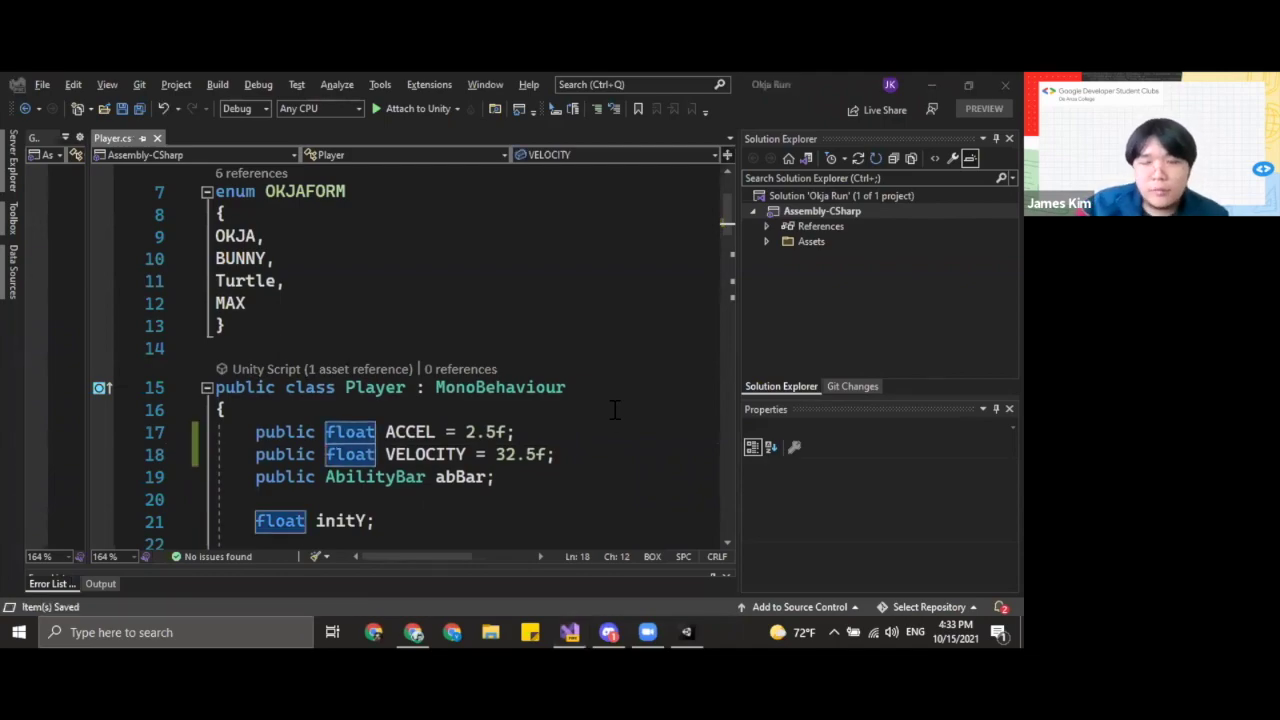
{"action": "key", "text": "alt+Tab"}
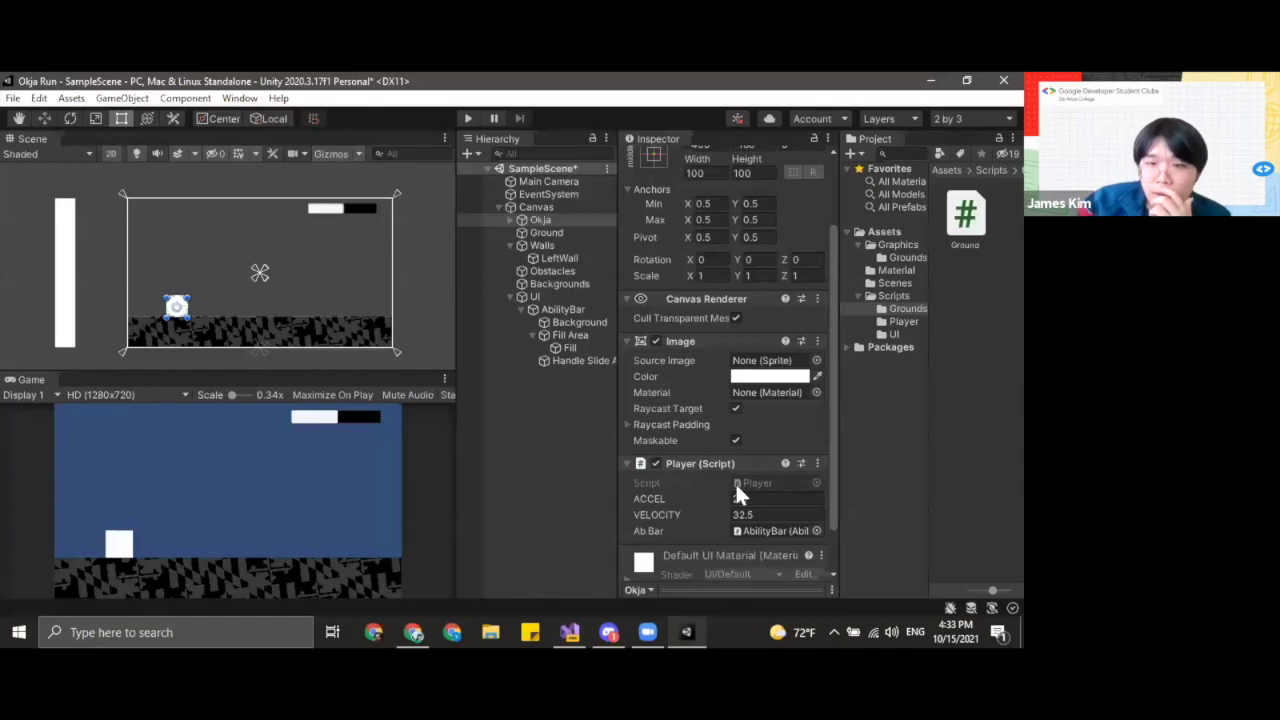
- Inspect the new ACCEL and VELOCITY fields on the Player script
{"action": "scroll", "coordinate": [735, 481], "scroll_direction": "down", "scroll_amount": 1}
{"action": "left_click", "coordinate": [742, 447]}
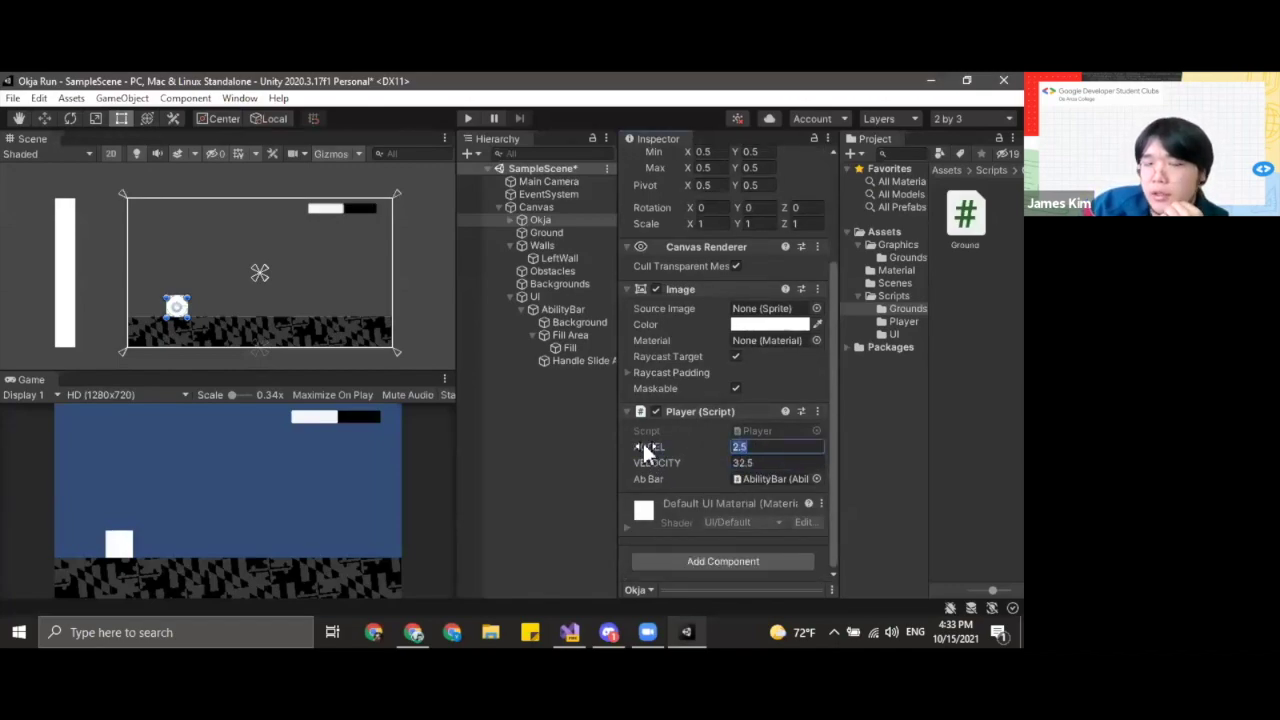
{"action": "left_click", "coordinate": [778, 463]}
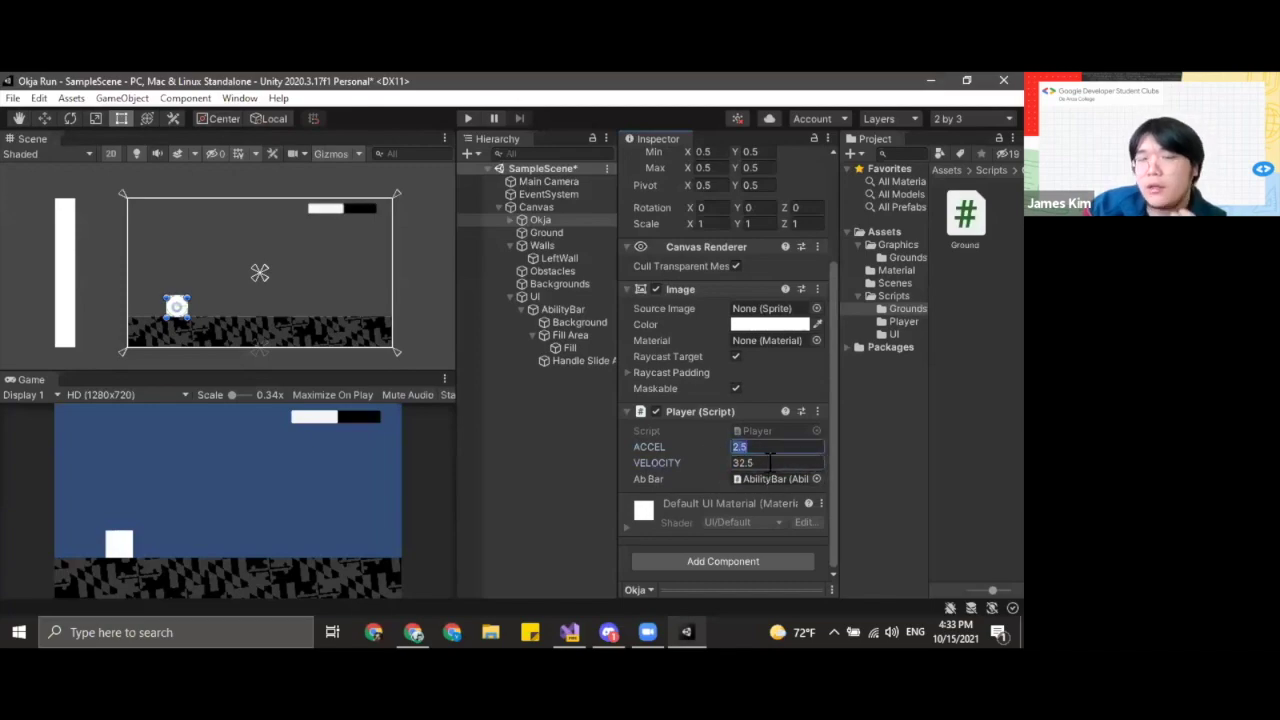
{"action": "left_click", "coordinate": [780, 446]}
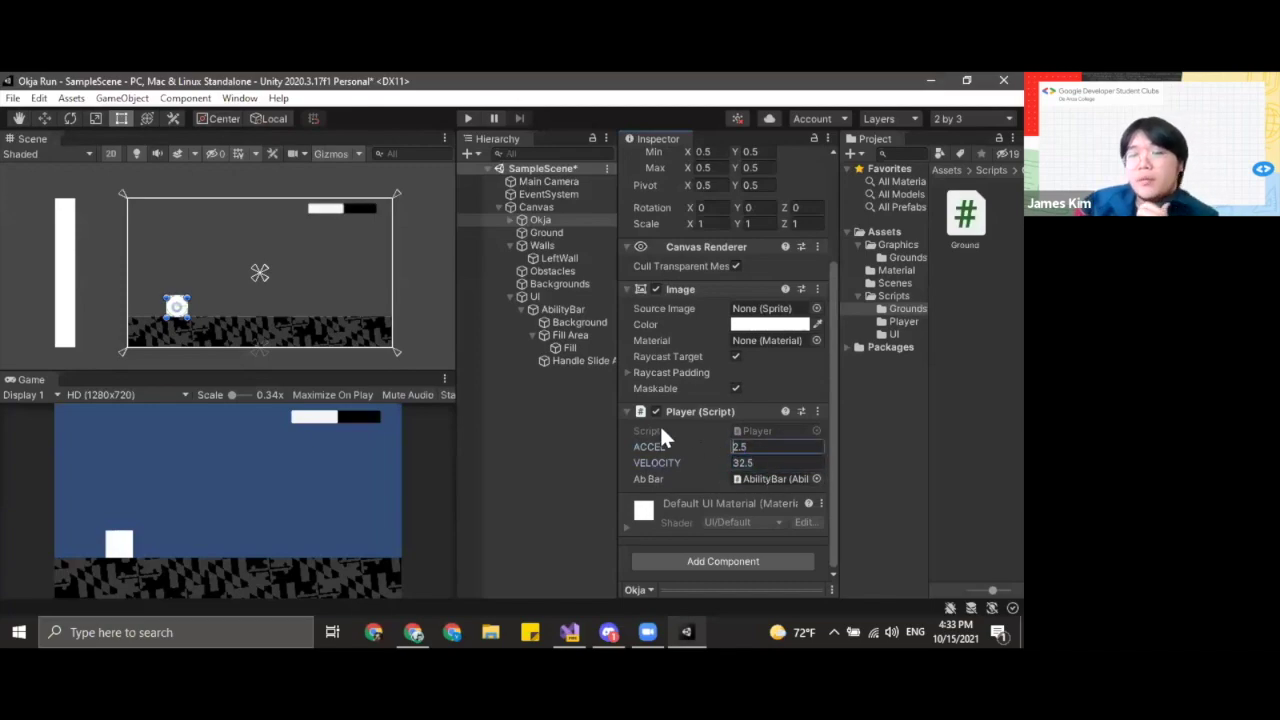
- Enter Play mode, try VELOCITY 50, then restore it to 32.5
{"action": "left_click", "coordinate": [467, 117]}
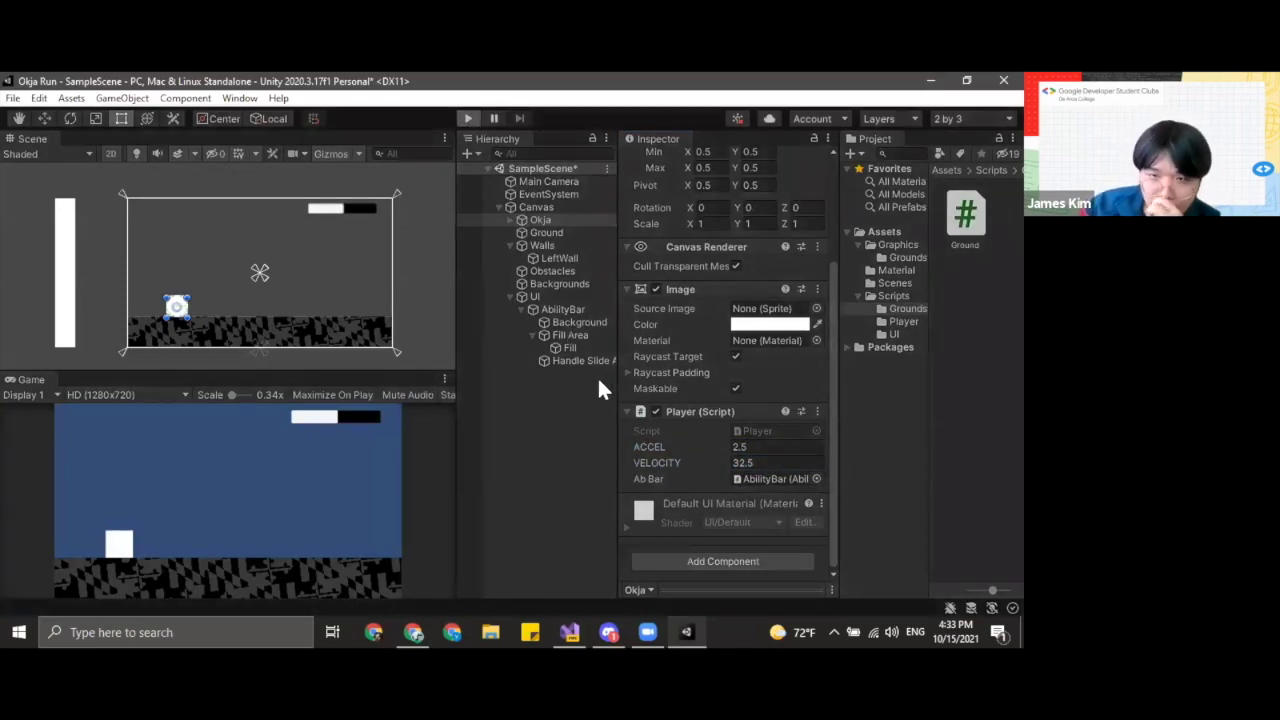
{"action": "left_click", "coordinate": [778, 463]}
{"action": "scroll", "coordinate": [822, 479], "scroll_direction": "up", "scroll_amount": 1}
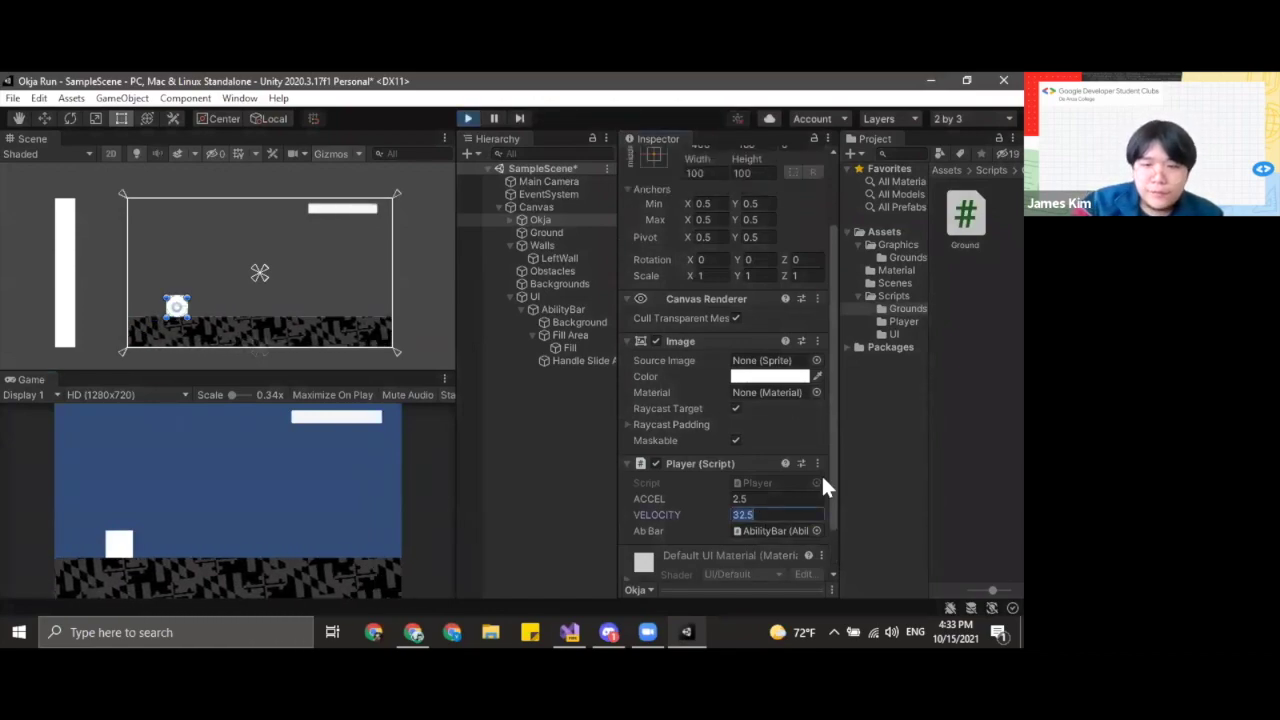
{"action": "type", "text": "50"}
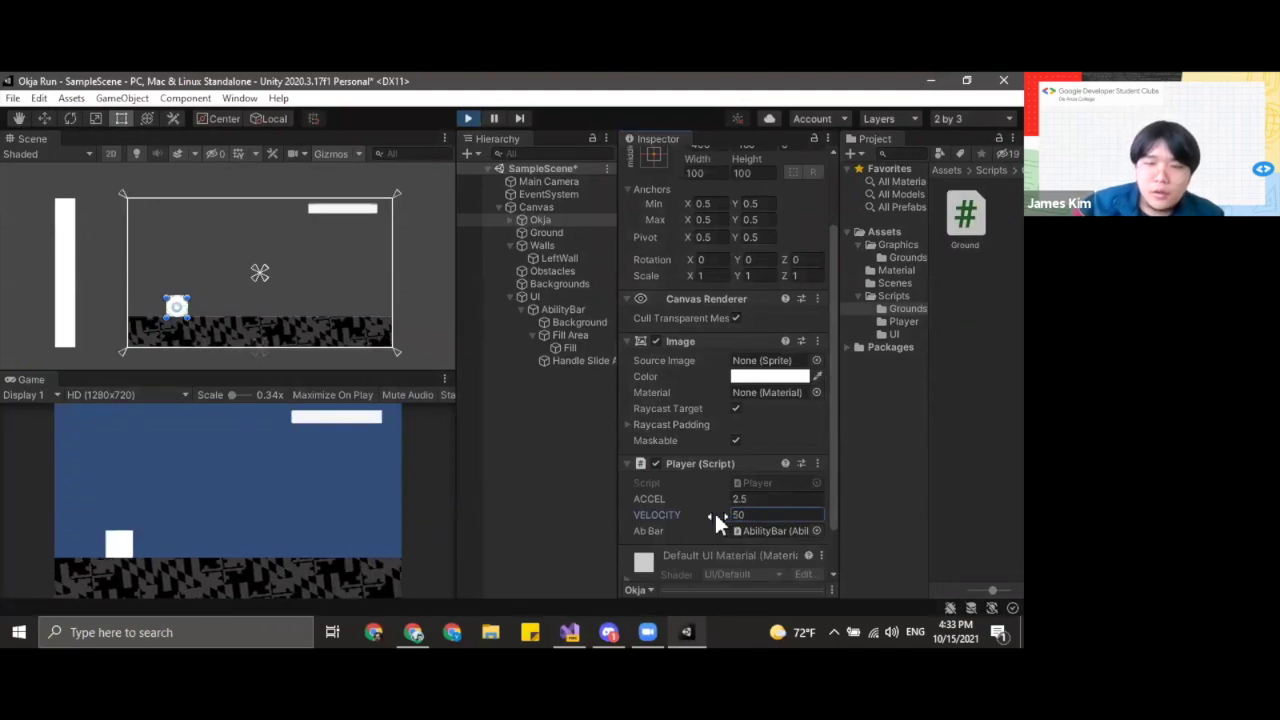
{"action": "key", "text": "BackSpace"}
{"action": "key", "text": "BackSpace"}
{"action": "type", "text": "32.5"}
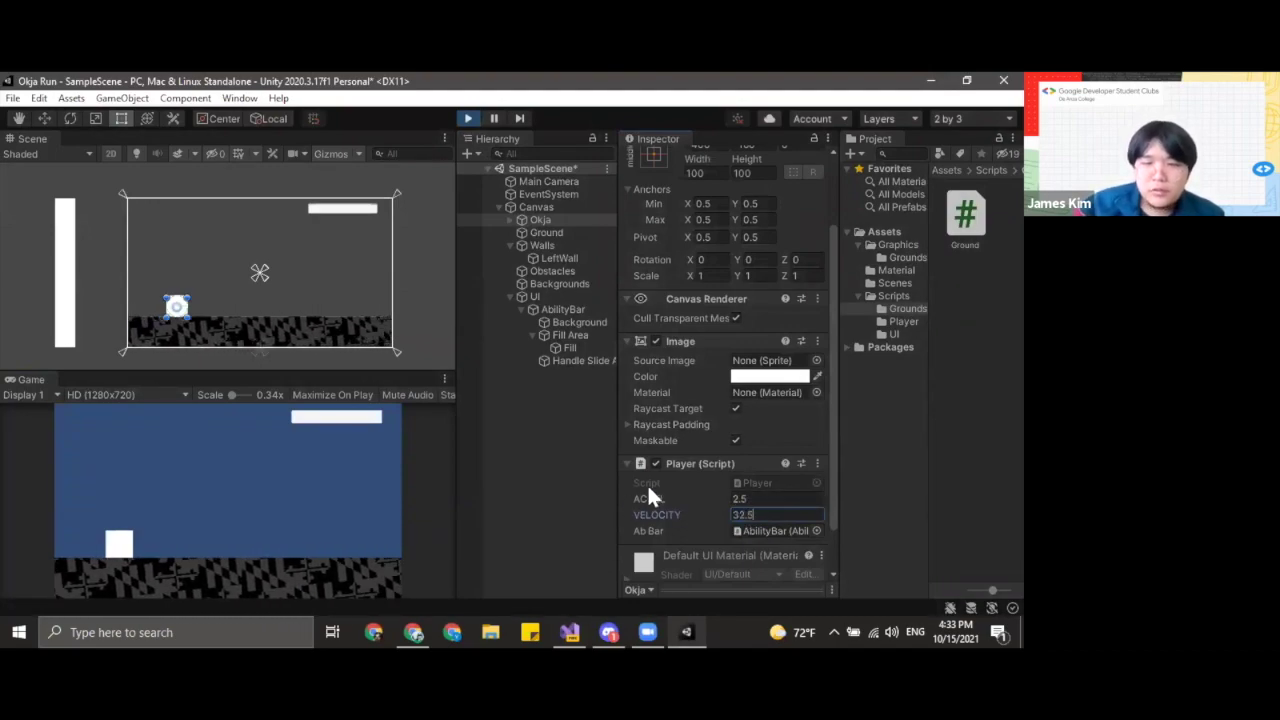
{"action": "left_click", "coordinate": [243, 483]}
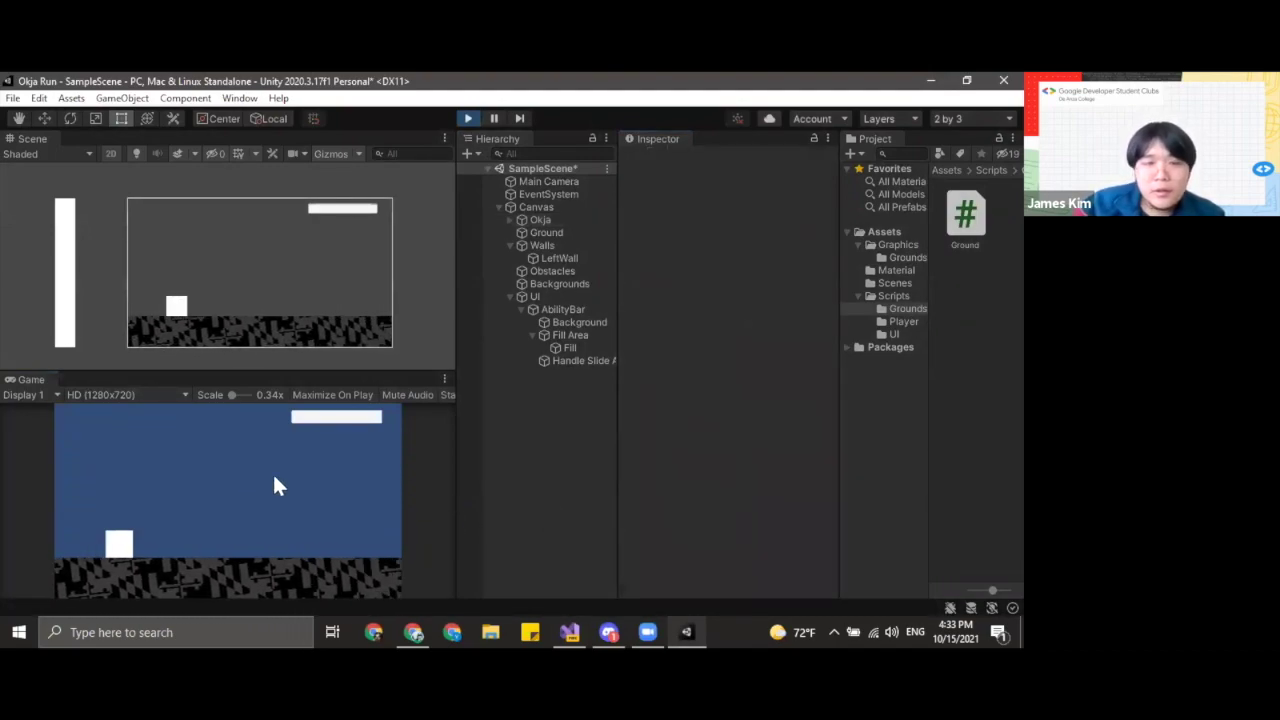
- Select Okja in the running game and test a few jumps
{"action": "left_click", "coordinate": [545, 245]}
{"action": "left_click", "coordinate": [557, 220]}
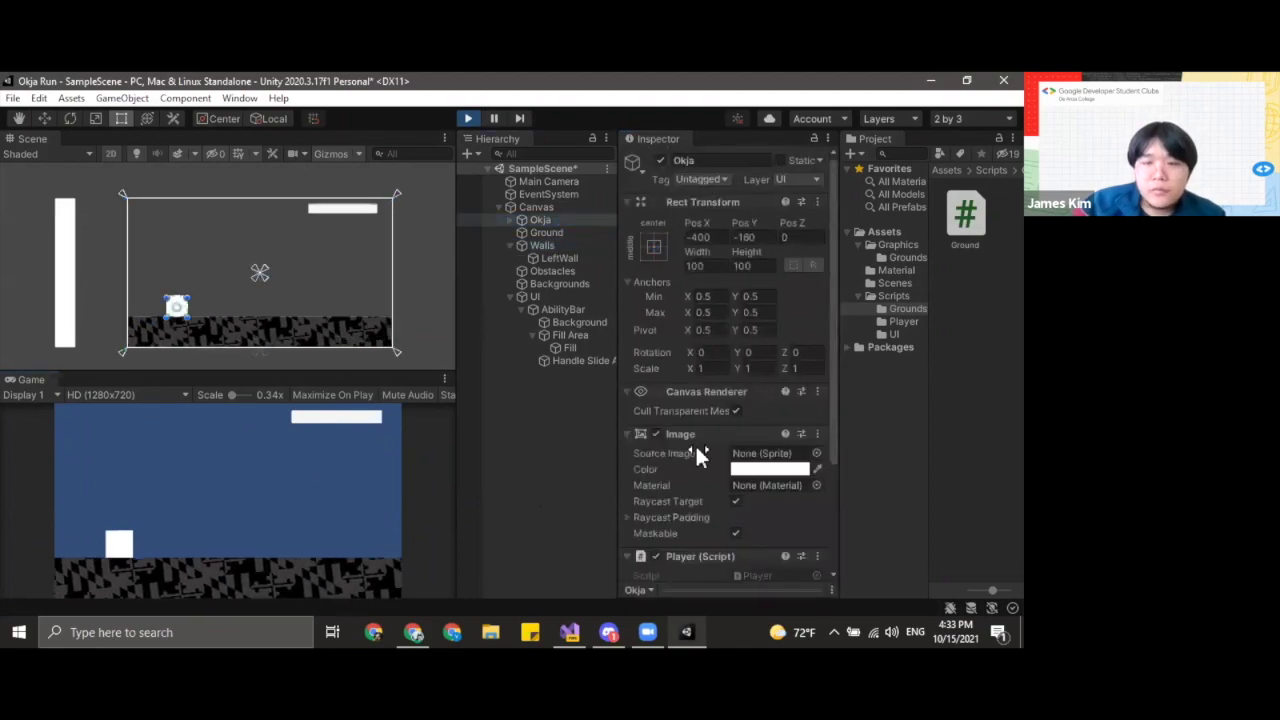
{"action": "scroll", "coordinate": [695, 445], "scroll_direction": "down", "scroll_amount": 3}
{"action": "key", "text": "space"}
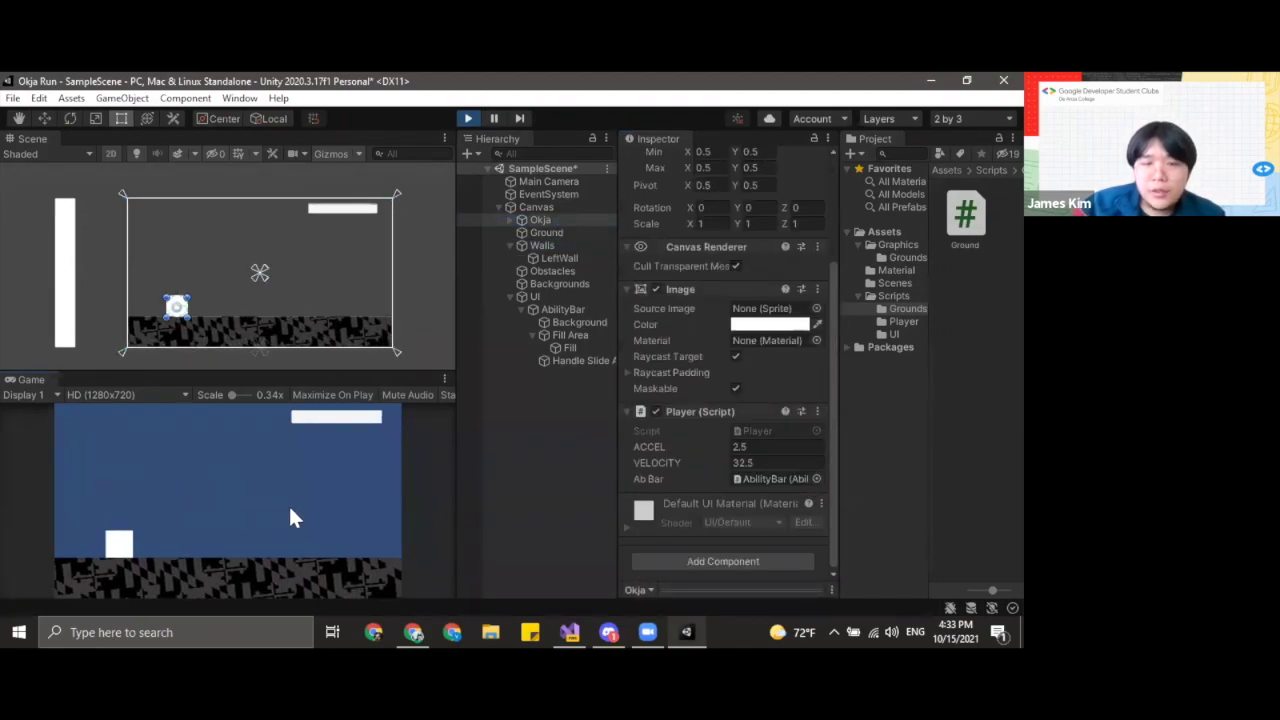
{"action": "key", "text": "space"}
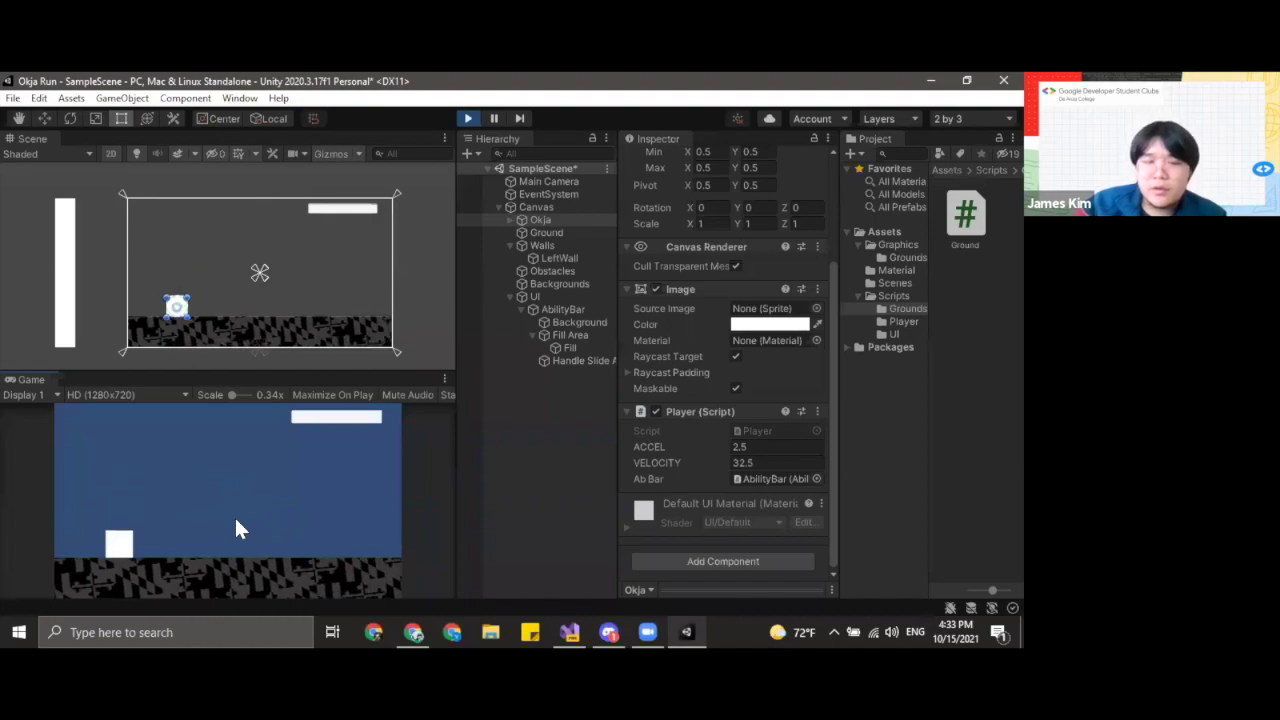
{"action": "key", "text": "space"}
- Set the Player VELOCITY to 50 live and test the higher jumps
{"action": "left_click", "coordinate": [755, 462]}
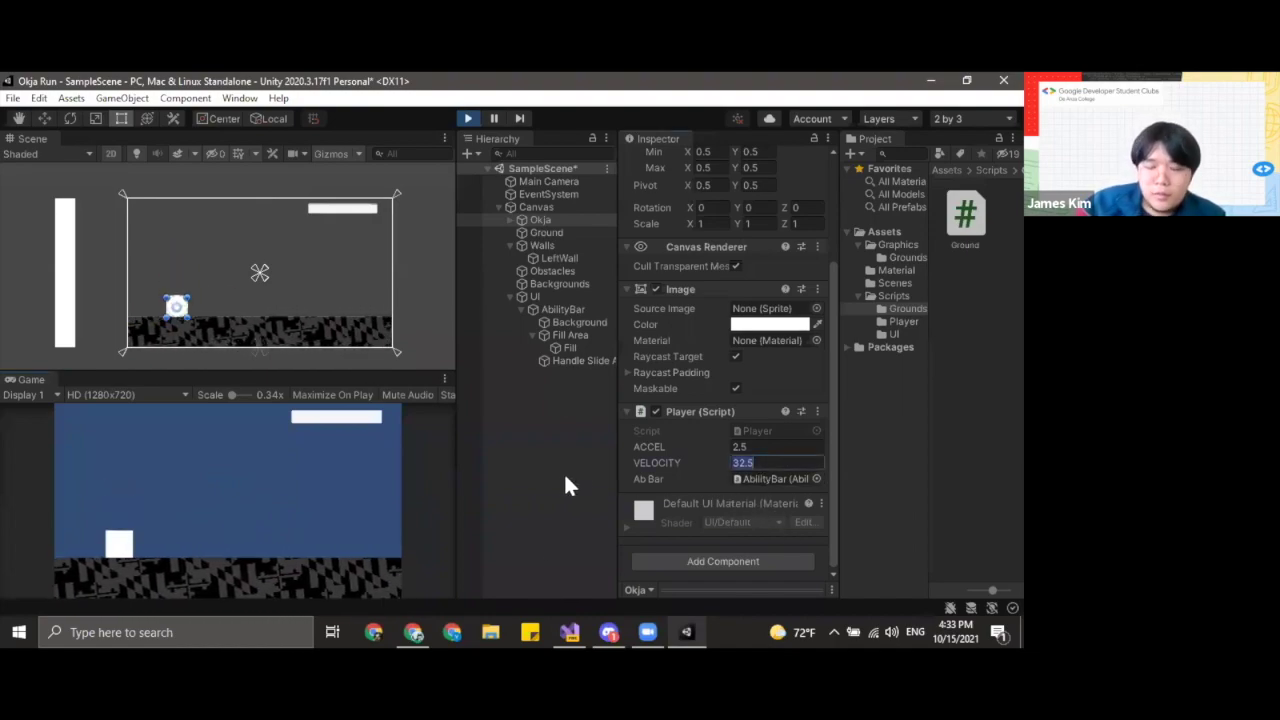
{"action": "type", "text": "50"}
{"action": "left_click", "coordinate": [357, 517]}
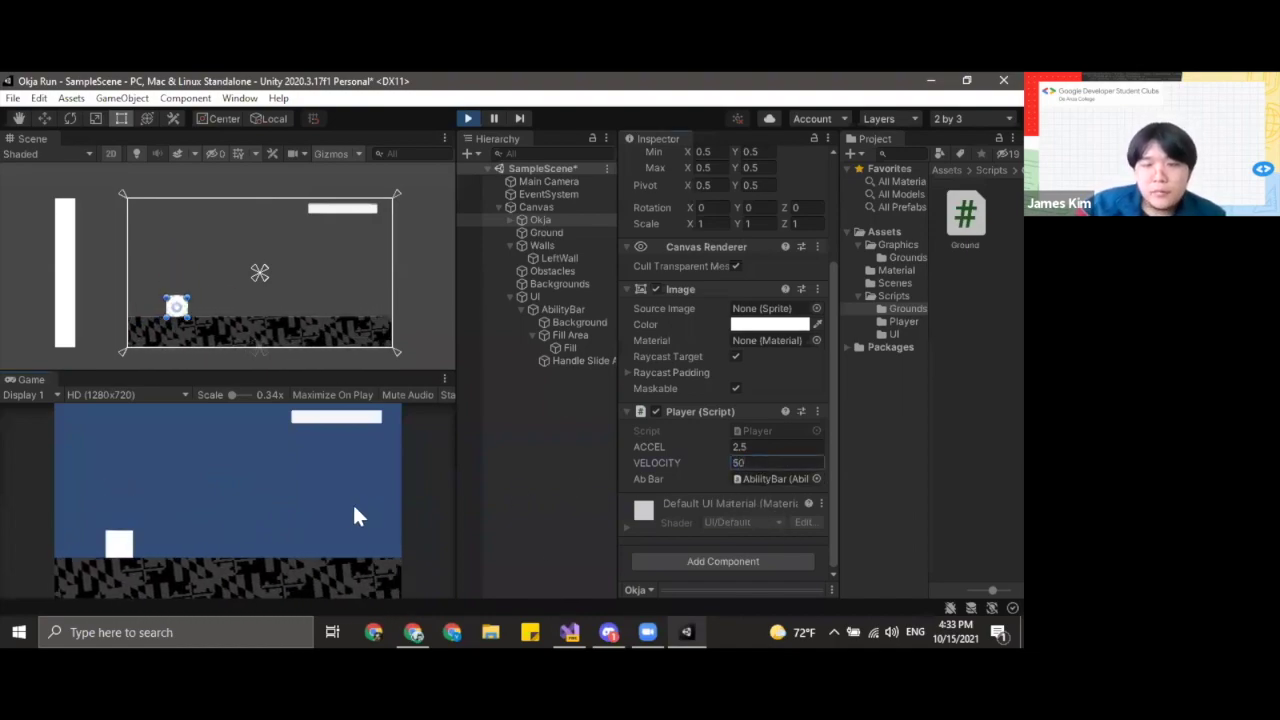
{"action": "key", "text": "space"}
{"action": "key", "text": "space"}
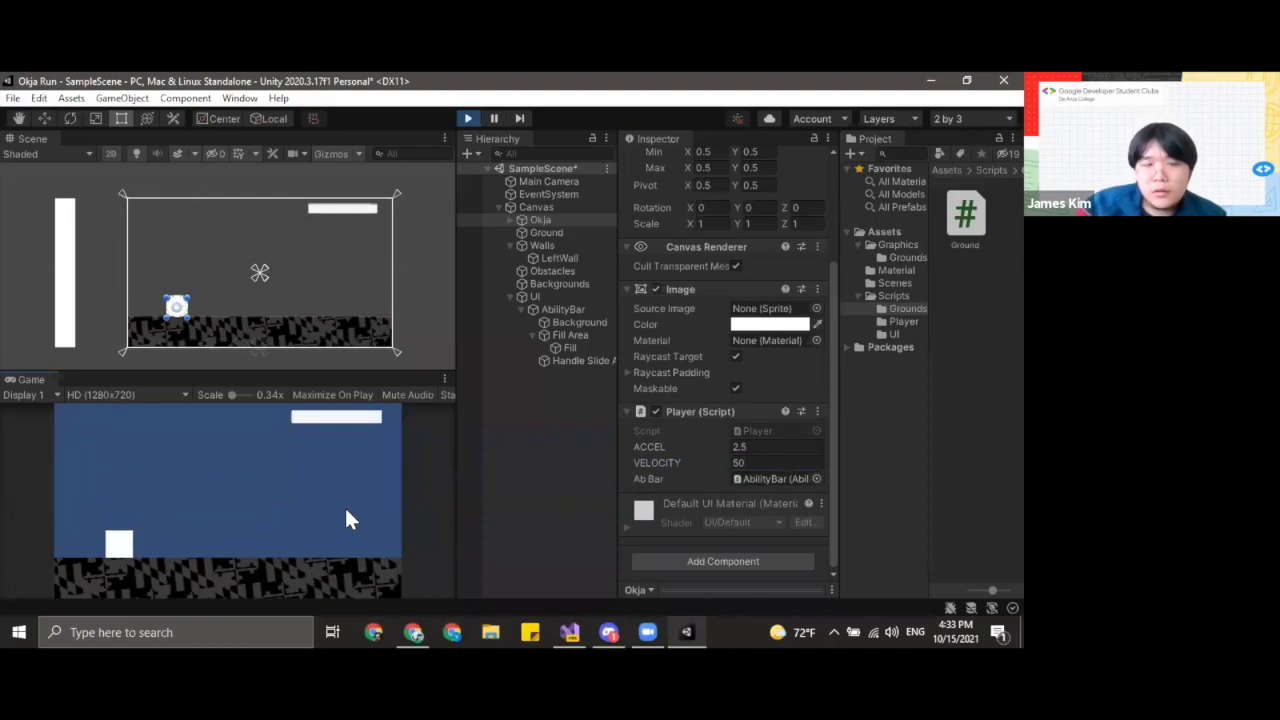
{"action": "key", "text": "space"}
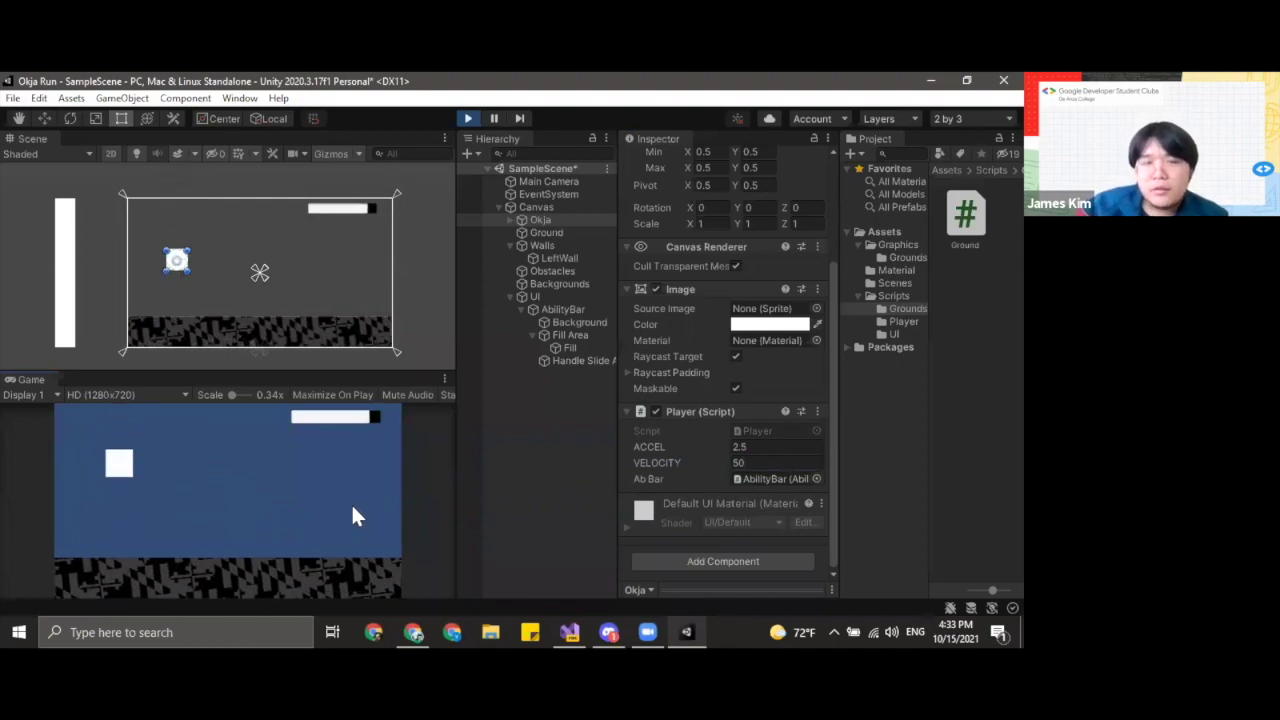
{"action": "key", "text": "space"}
{"action": "key", "text": "space"}
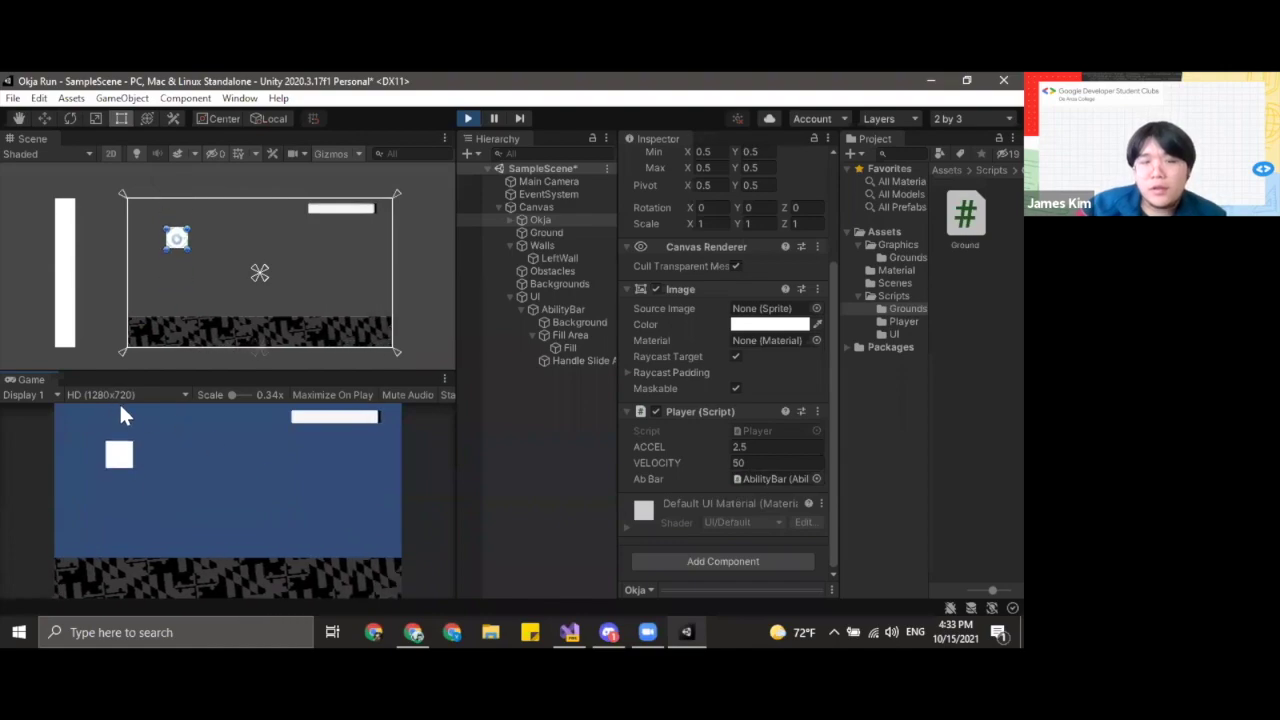
{"action": "key", "text": "space"}
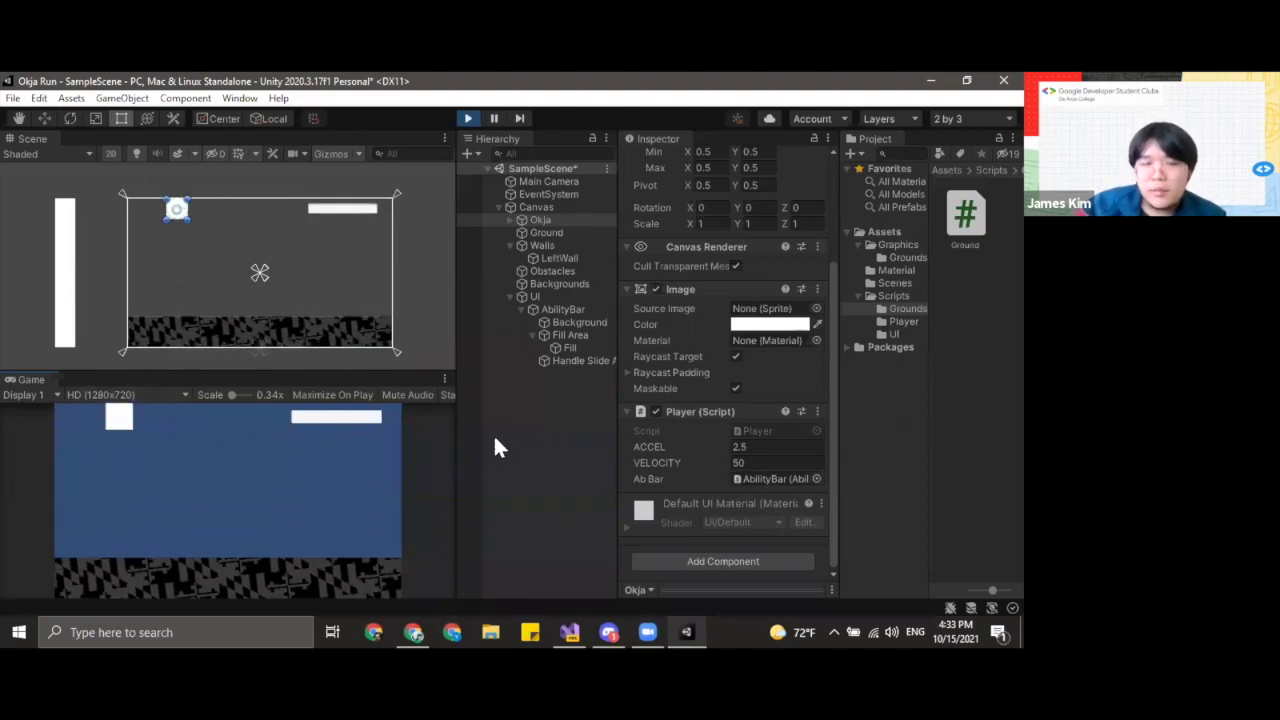
{"action": "key", "text": "space"}
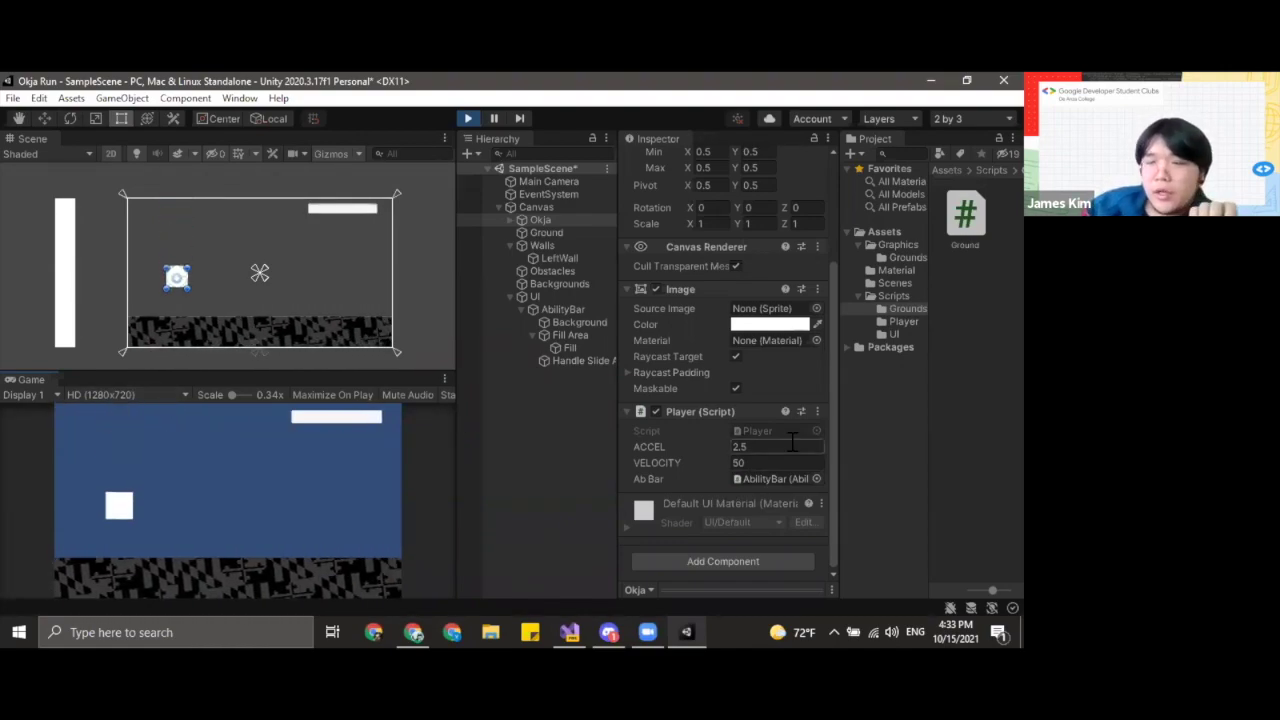
{"action": "key", "text": "space"}
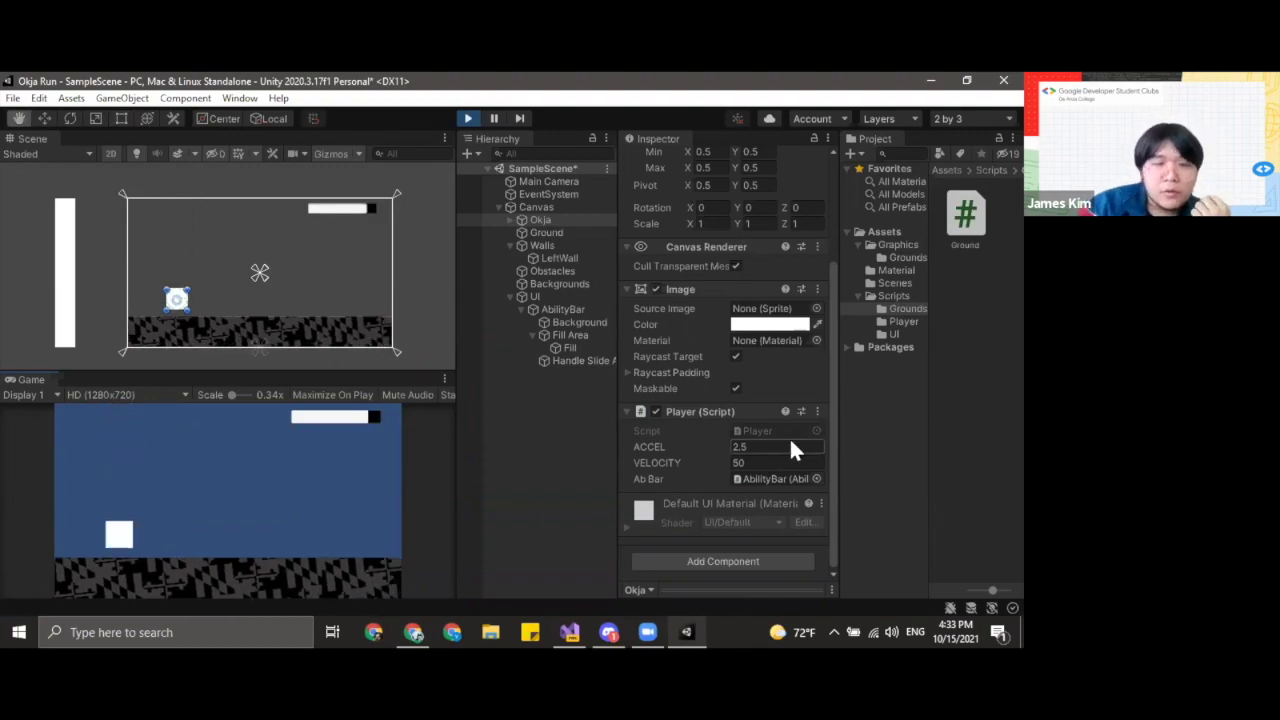
- Highlight the starting value assignments in Player.cs, then return to Unity
{"action": "key", "text": "alt+Tab"}
{"action": "scroll", "coordinate": [537, 397], "scroll_direction": "up", "scroll_amount": 1}
{"action": "left_click_drag", "start_coordinate": [555, 390], "coordinate": [445, 365]}
{"action": "left_click", "coordinate": [500, 365]}
{"action": "key", "text": "alt+Tab"}
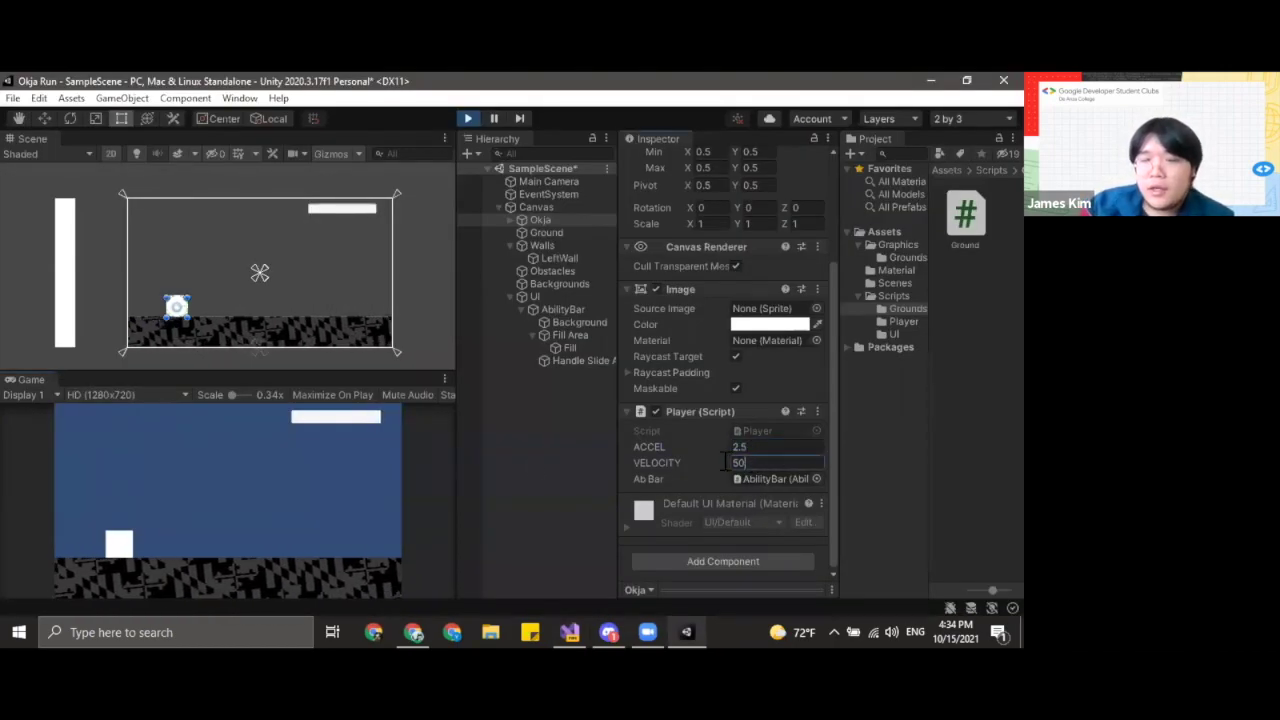
- Focus the Game view and make the player jump high several more times
{"action": "left_click", "coordinate": [380, 456]}
{"action": "left_click", "coordinate": [390, 450]}
{"action": "left_click", "coordinate": [394, 449]}
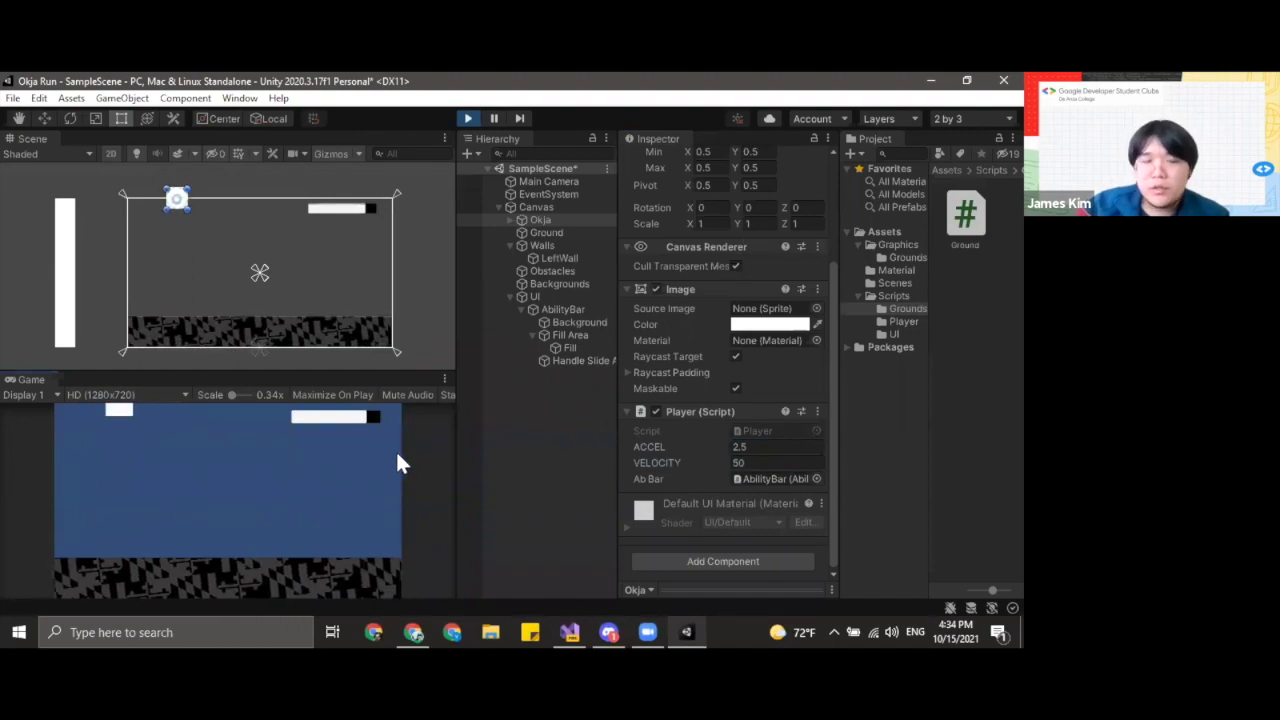
{"action": "left_click", "coordinate": [394, 449]}
{"action": "key", "text": "space"}
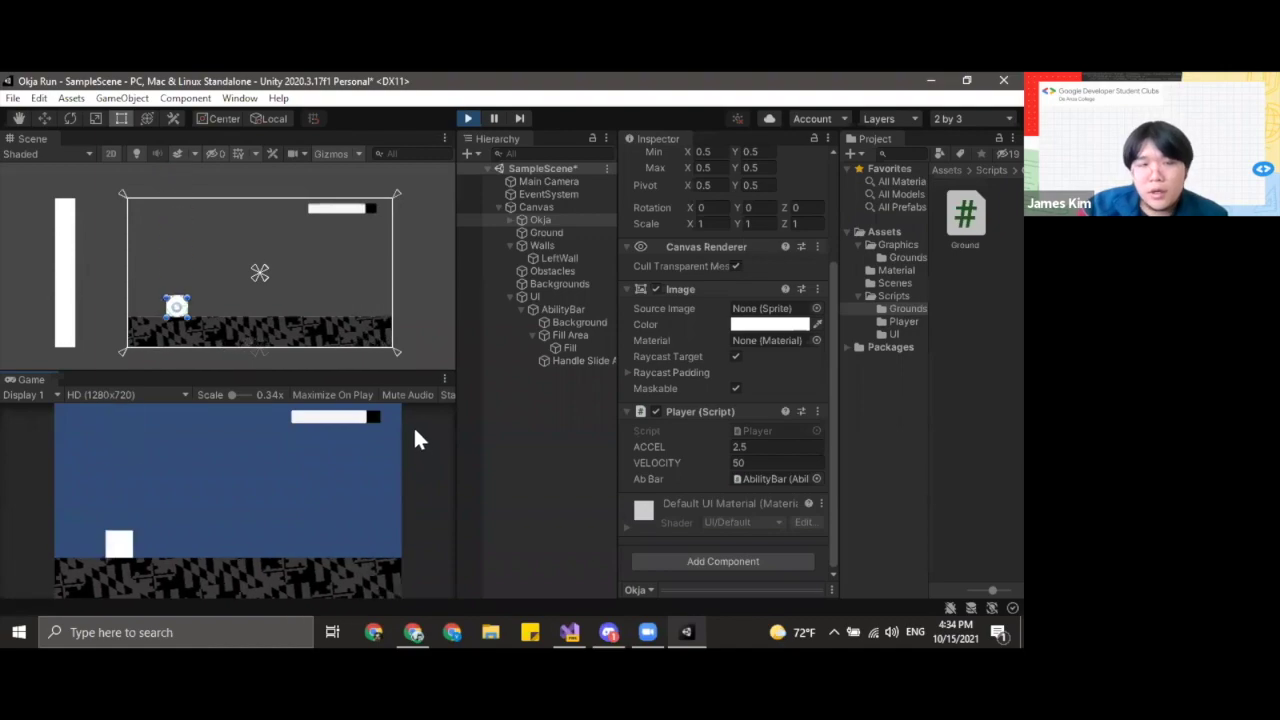
{"action": "key", "text": "space"}
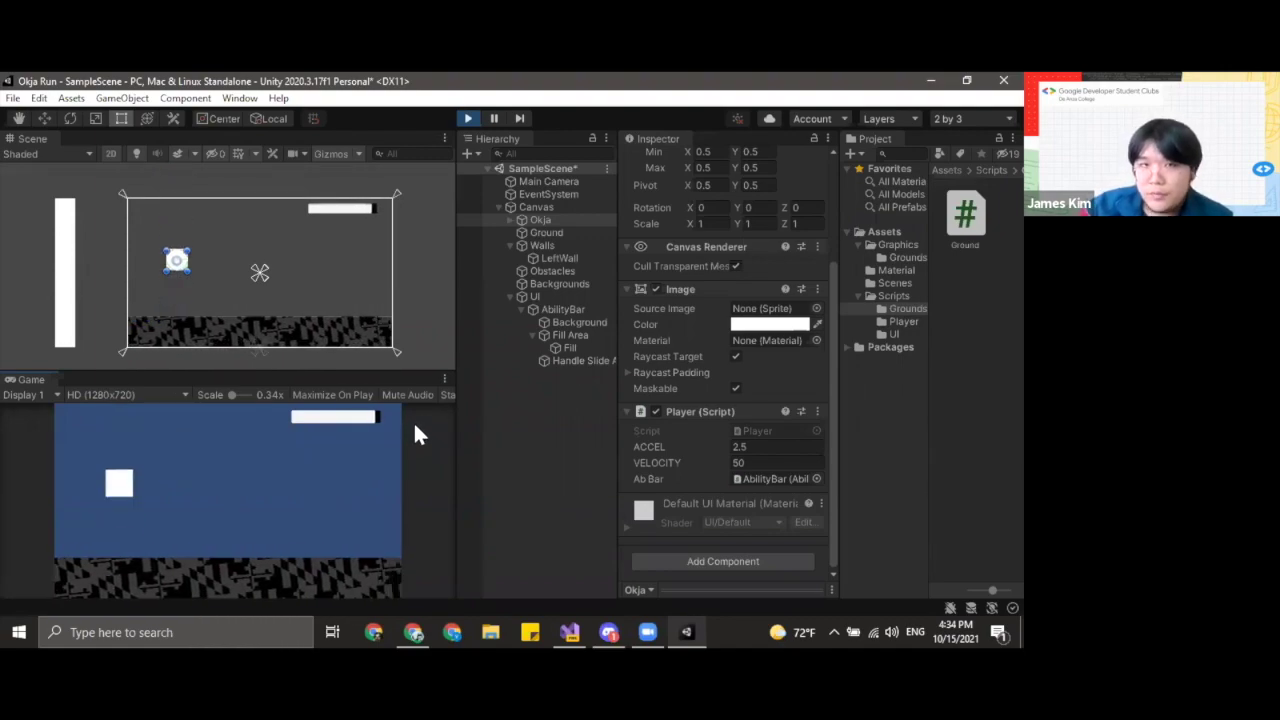
- Test two more jumps, then stop Play mode
{"action": "key", "text": "space"}
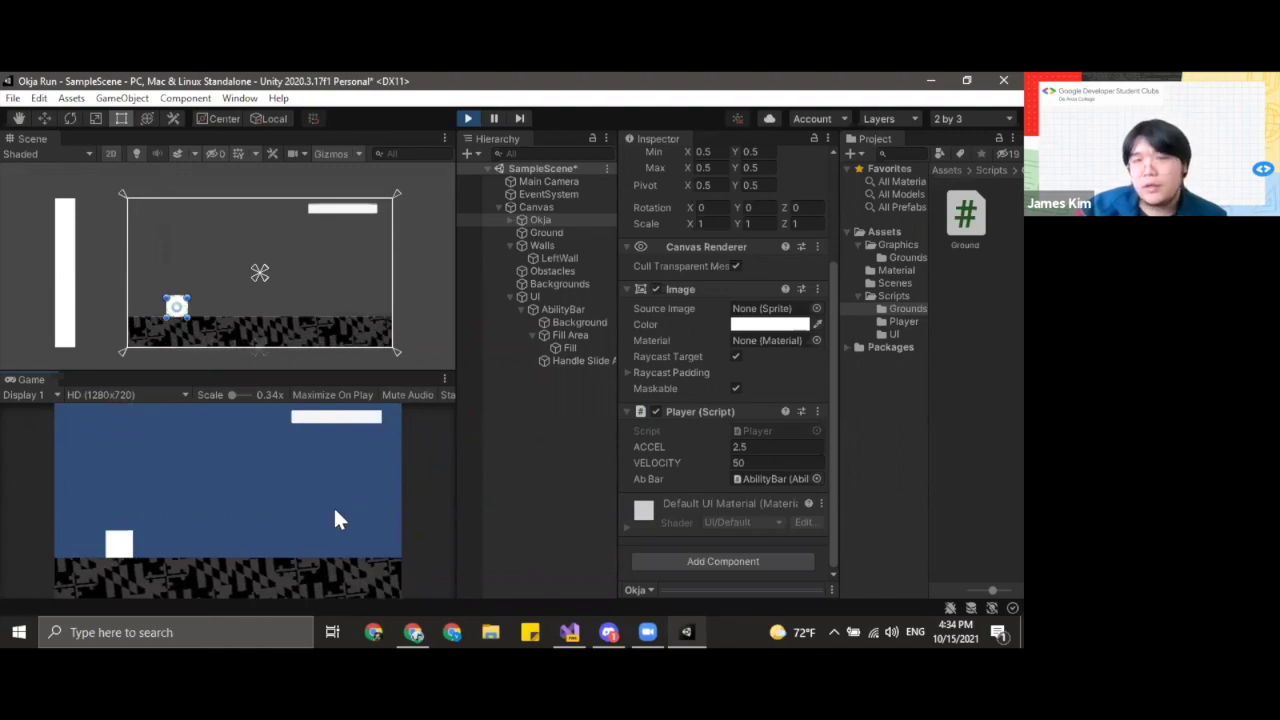
{"action": "key", "text": "space"}
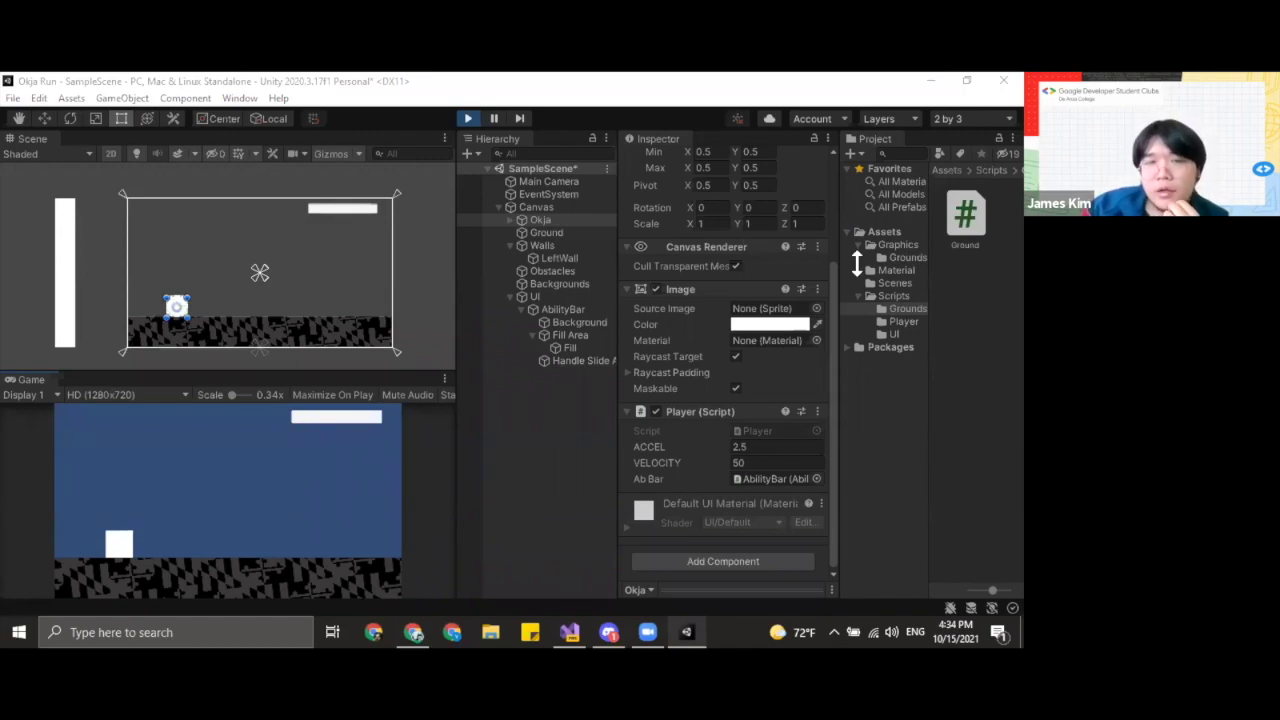
{"action": "left_click", "coordinate": [467, 120]}
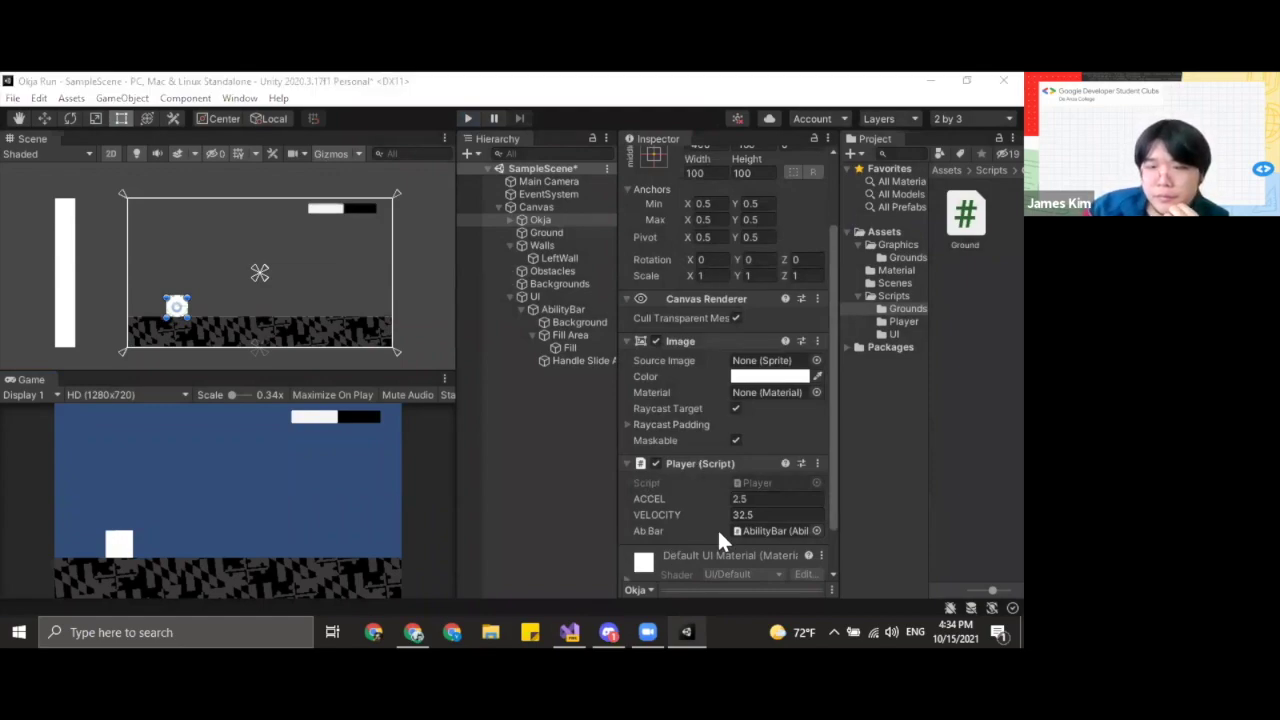
- Bring Chrome forward and go to opengameart.org
{"action": "left_click", "coordinate": [411, 610]}
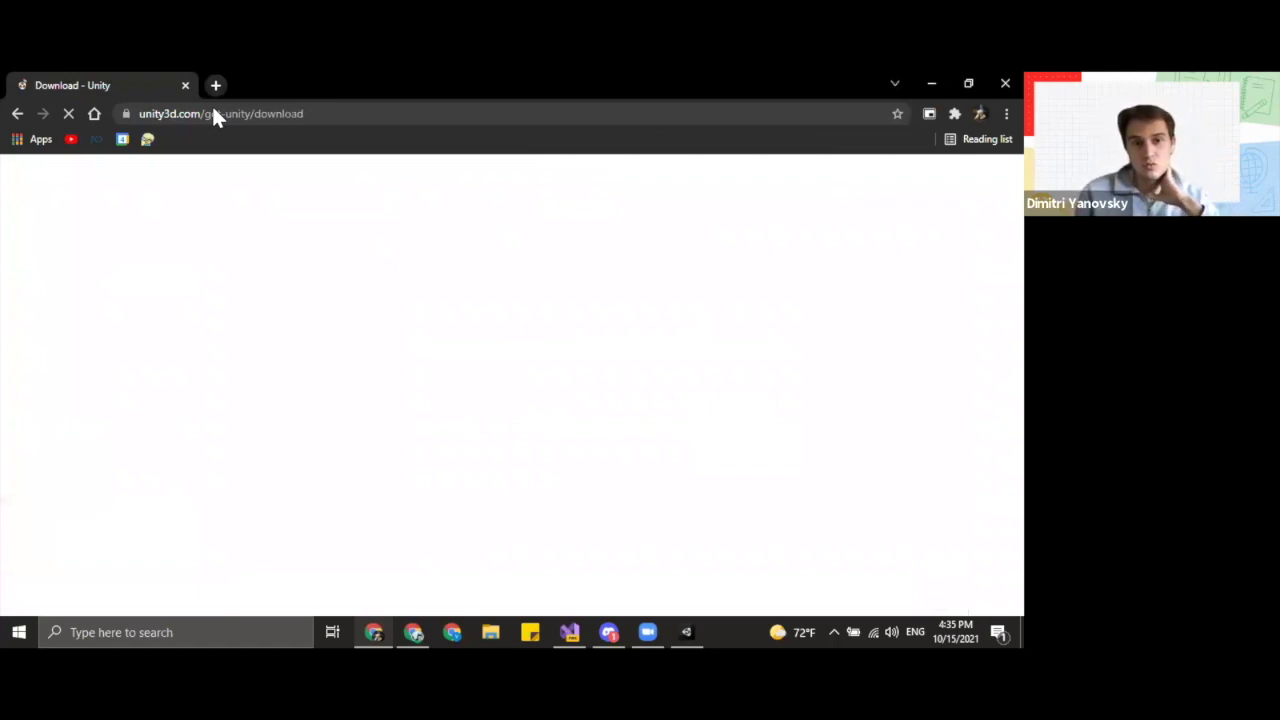
{"action": "left_click", "coordinate": [212, 114]}
{"action": "type", "text": "opengameart.org"}
{"action": "key", "text": "Return"}
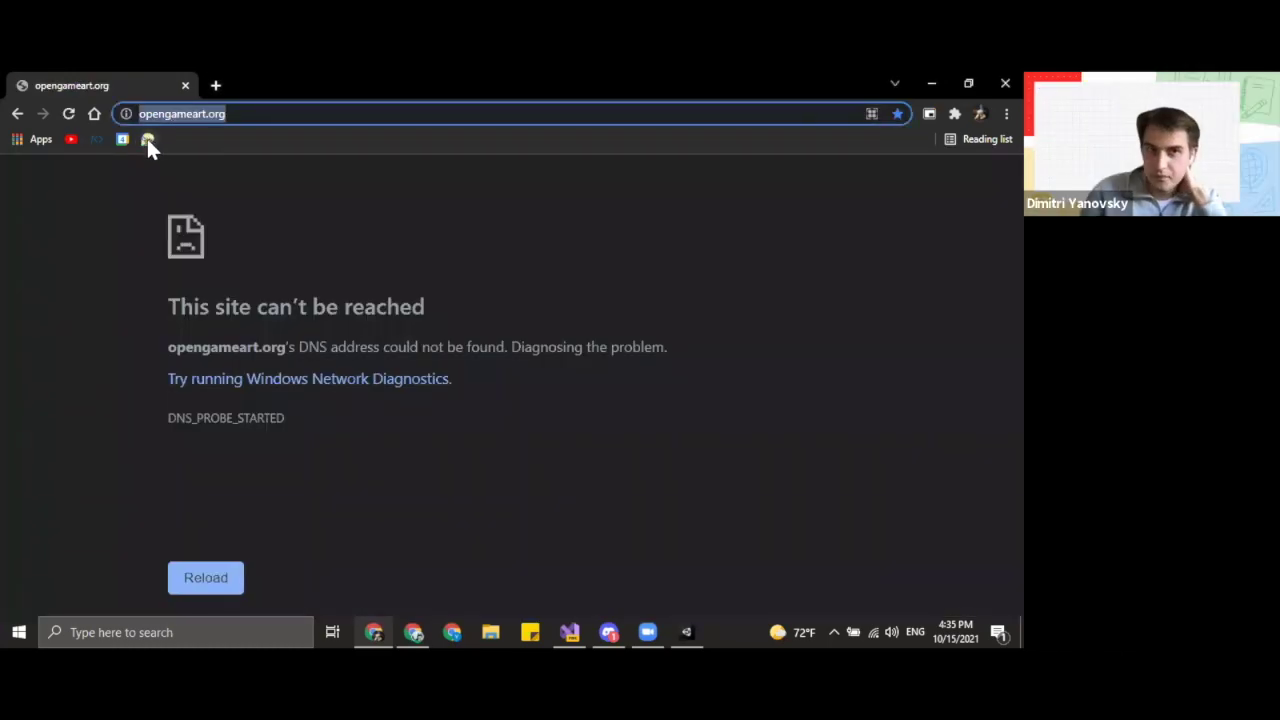
- Search OpenGameArt.org for 'UI Buttons' and scroll the results
{"action": "left_click", "coordinate": [147, 140]}
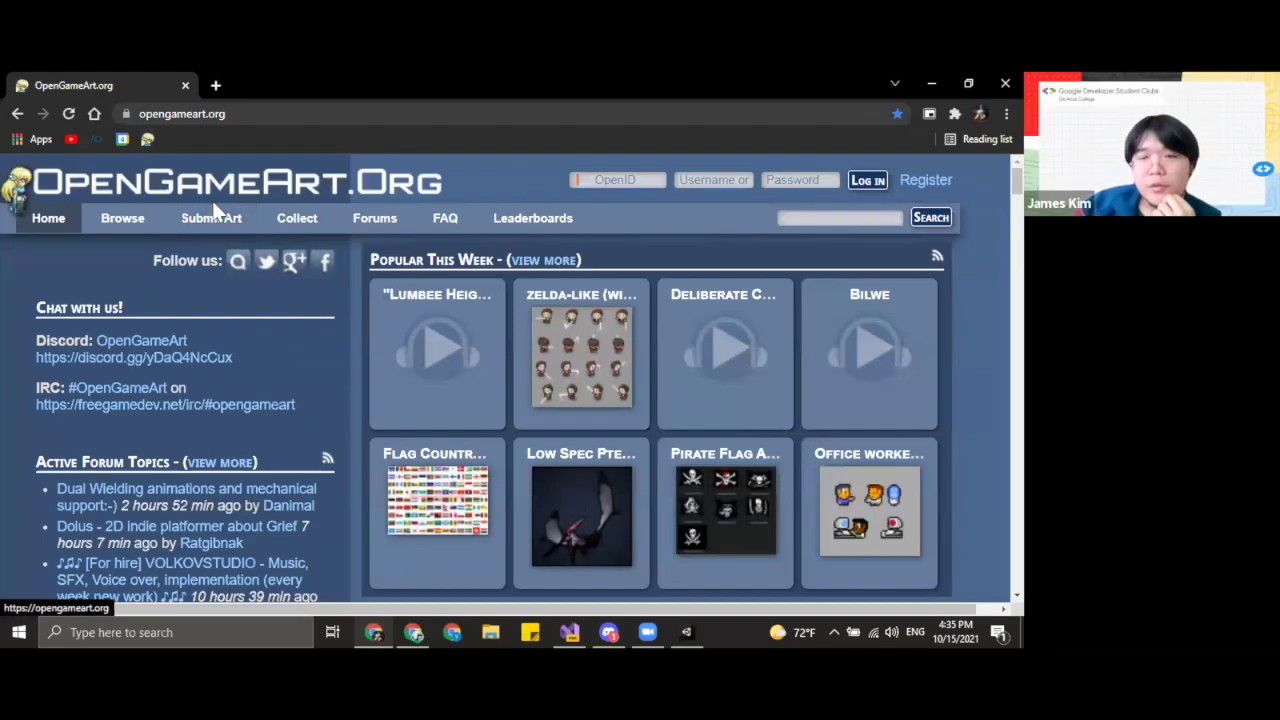
{"action": "left_click", "coordinate": [815, 218]}
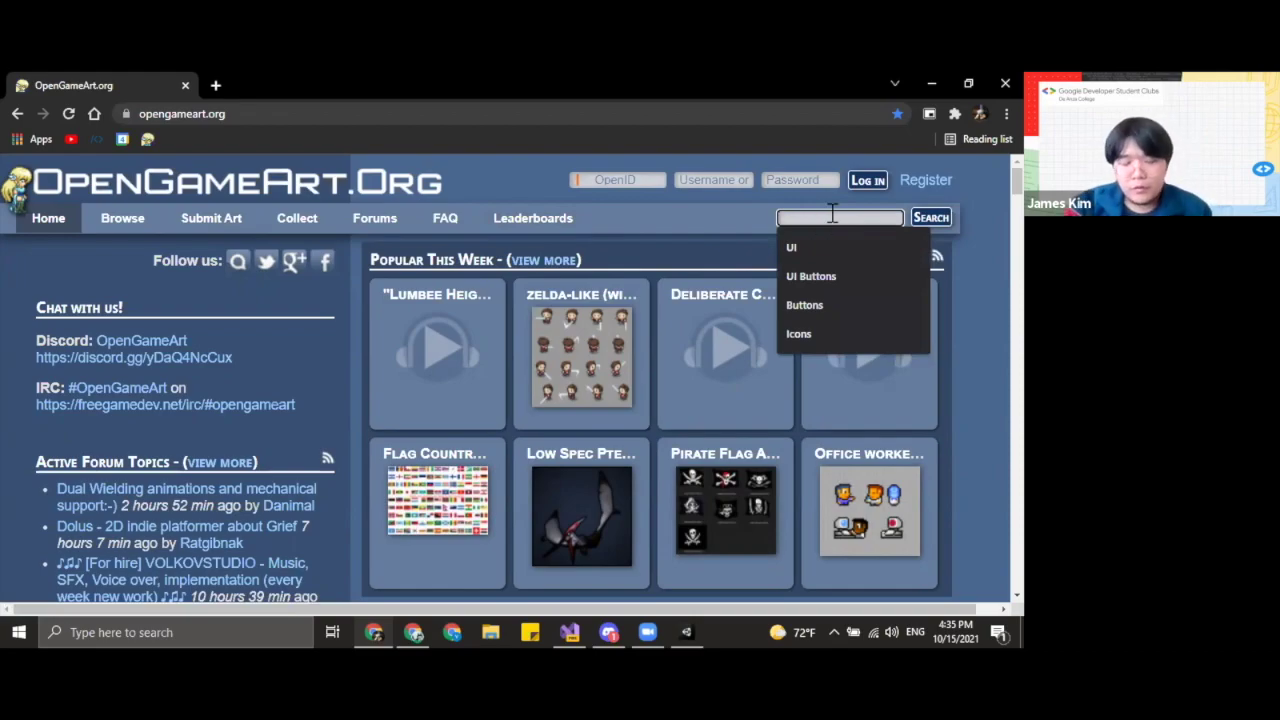
{"action": "type", "text": "UI Buttons"}
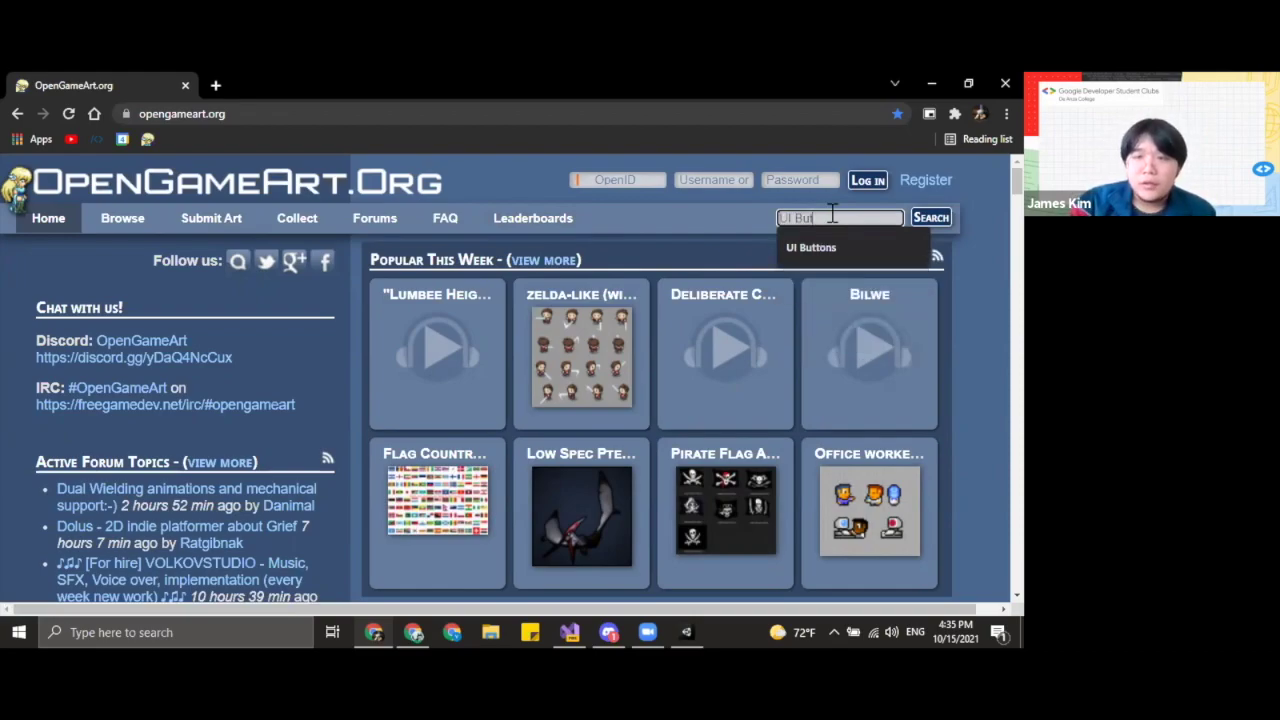
{"action": "key", "text": "Return"}
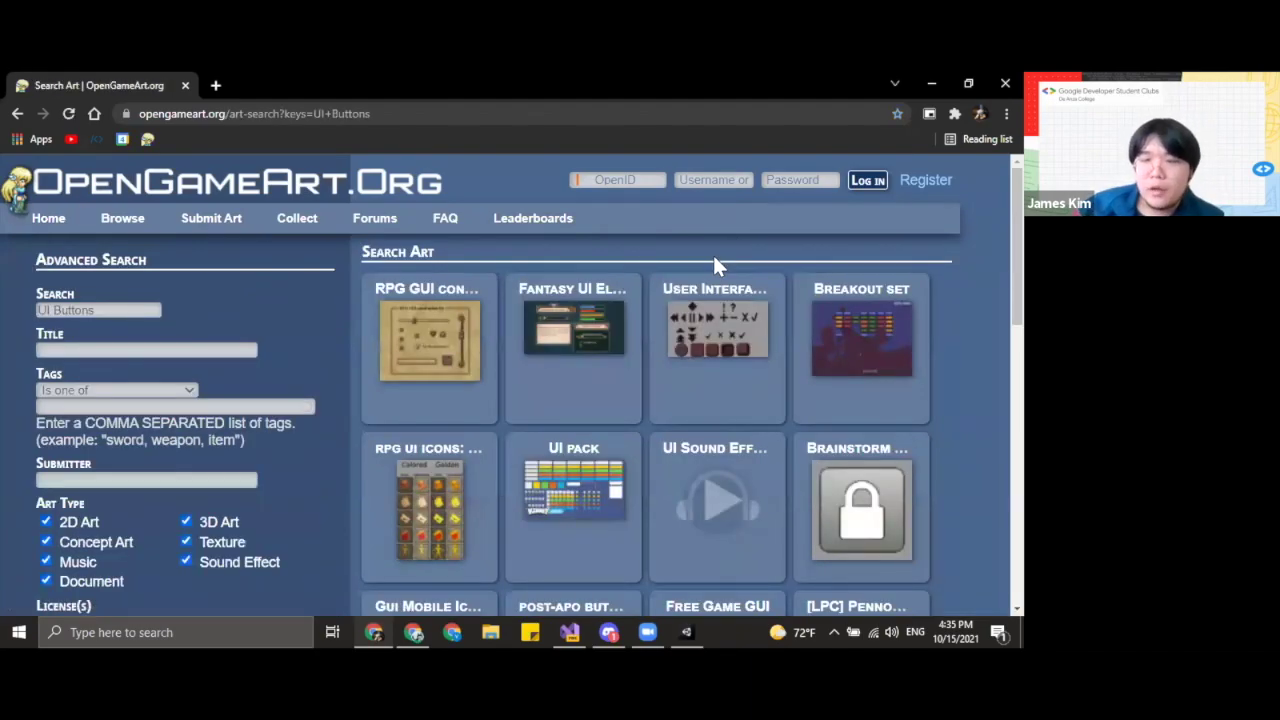
{"action": "scroll", "coordinate": [740, 215], "scroll_direction": "down", "scroll_amount": 1}
{"action": "scroll", "coordinate": [770, 250], "scroll_direction": "down", "scroll_amount": 3}
- View the Free Game GUI asset page and close its enlarged preview
{"action": "left_click", "coordinate": [709, 360]}
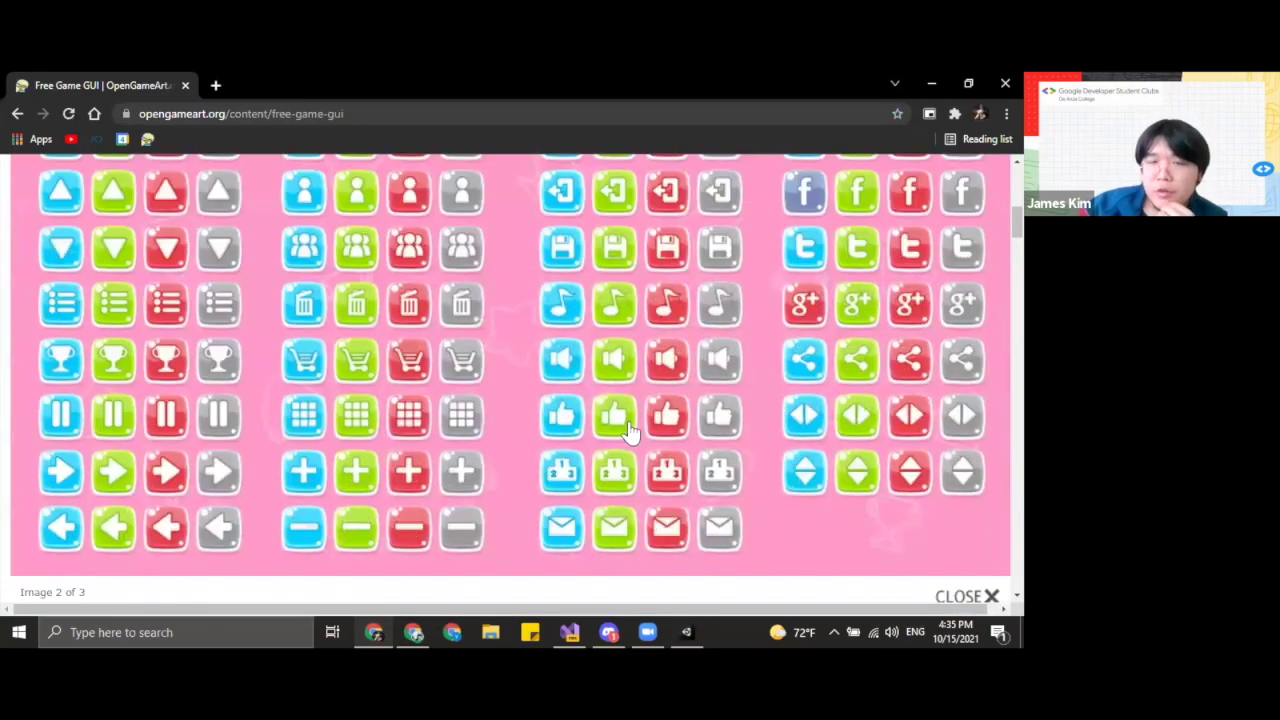
{"action": "scroll", "coordinate": [697, 389], "scroll_direction": "up", "scroll_amount": 2}
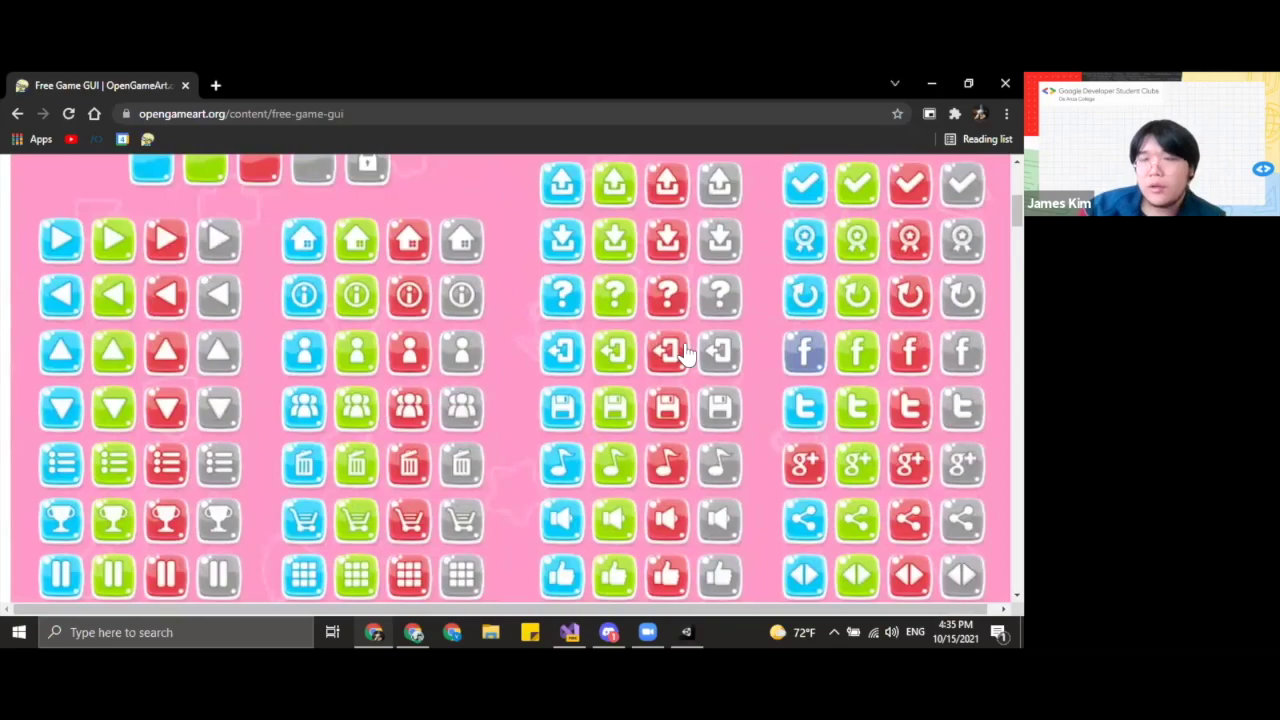
{"action": "scroll", "coordinate": [952, 288], "scroll_direction": "up", "scroll_amount": 4}
{"action": "left_click", "coordinate": [891, 238]}
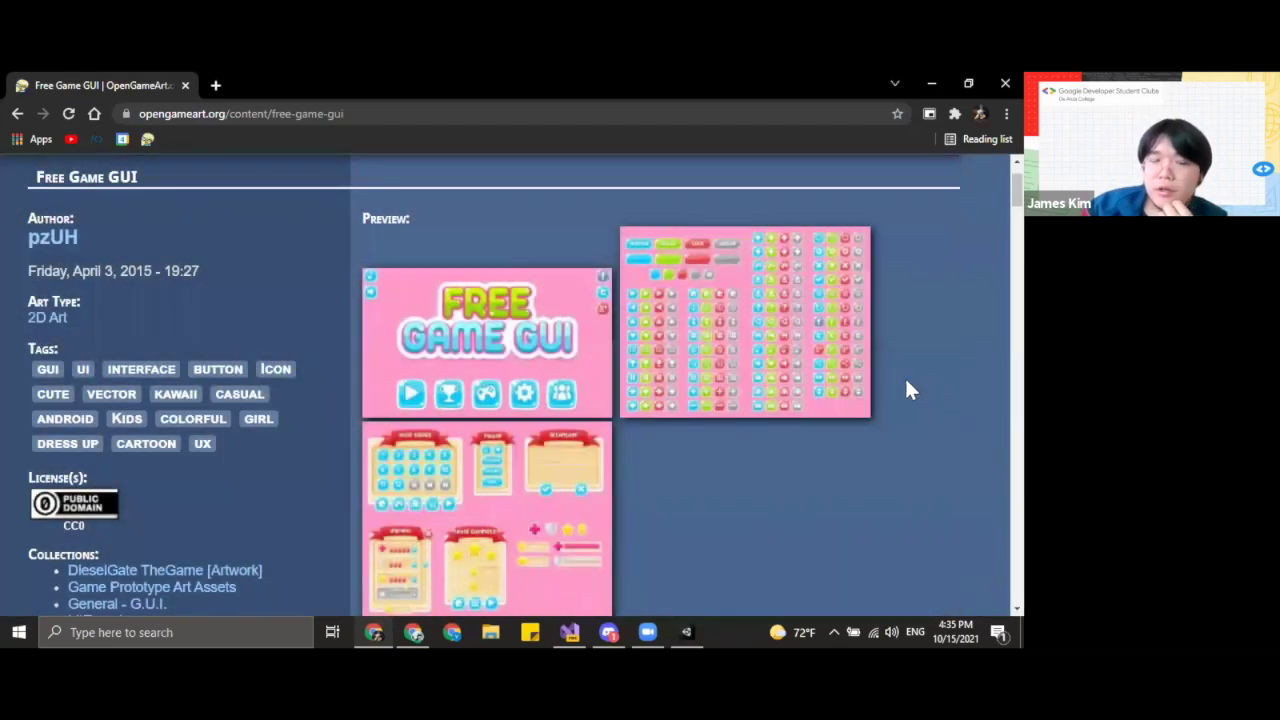
{"action": "scroll", "coordinate": [845, 390], "scroll_direction": "up", "scroll_amount": 1}
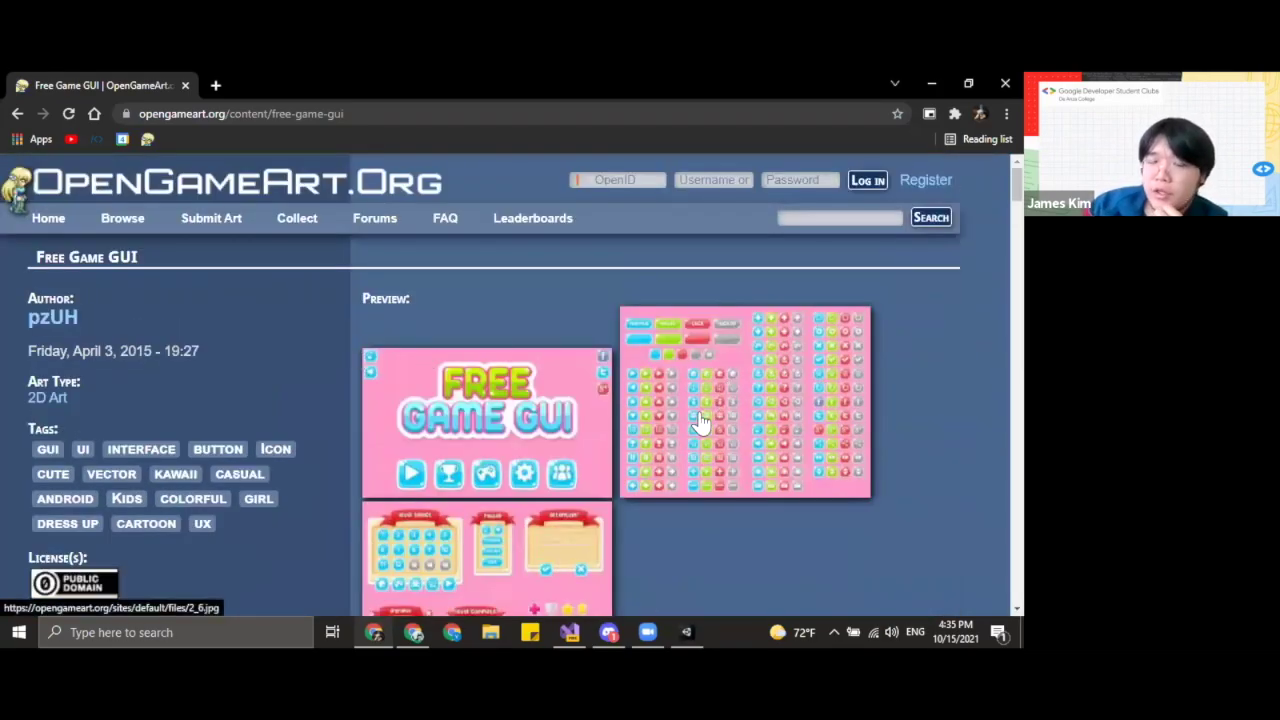
{"action": "scroll", "coordinate": [725, 430], "scroll_direction": "down", "scroll_amount": 2}
{"action": "scroll", "coordinate": [747, 437], "scroll_direction": "down", "scroll_amount": 2}
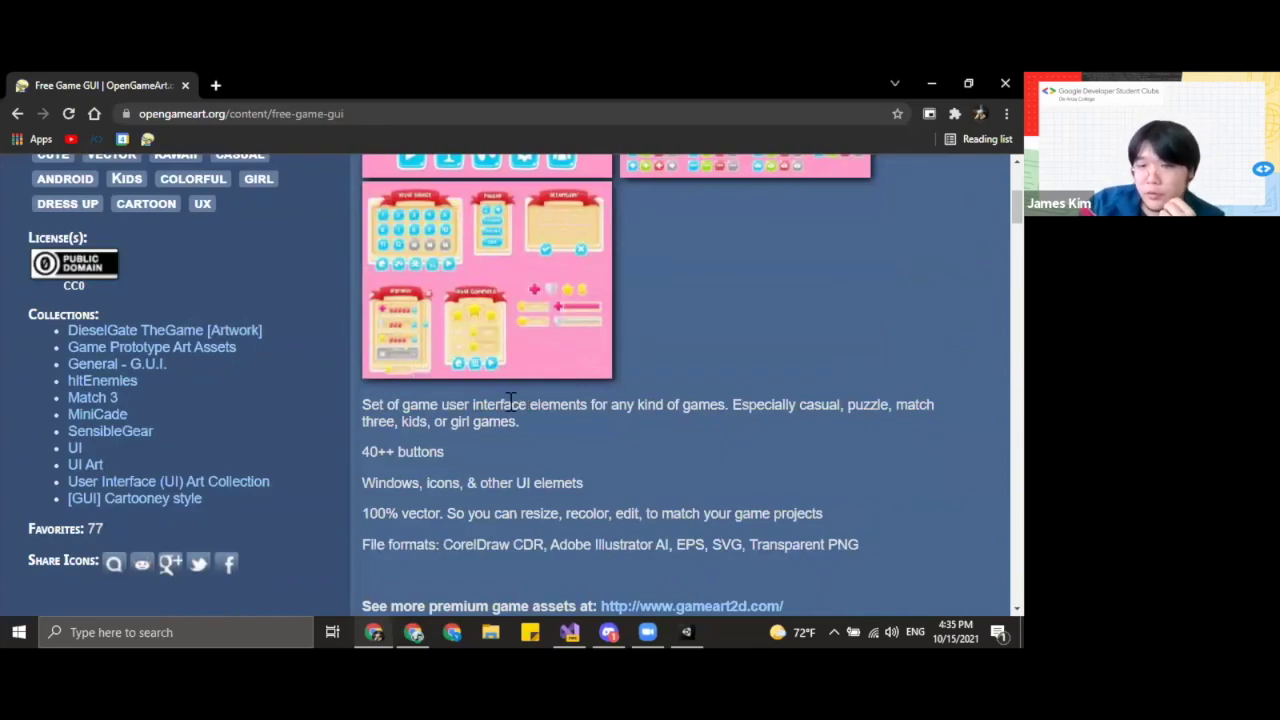
{"action": "scroll", "coordinate": [502, 395], "scroll_direction": "up", "scroll_amount": 4}
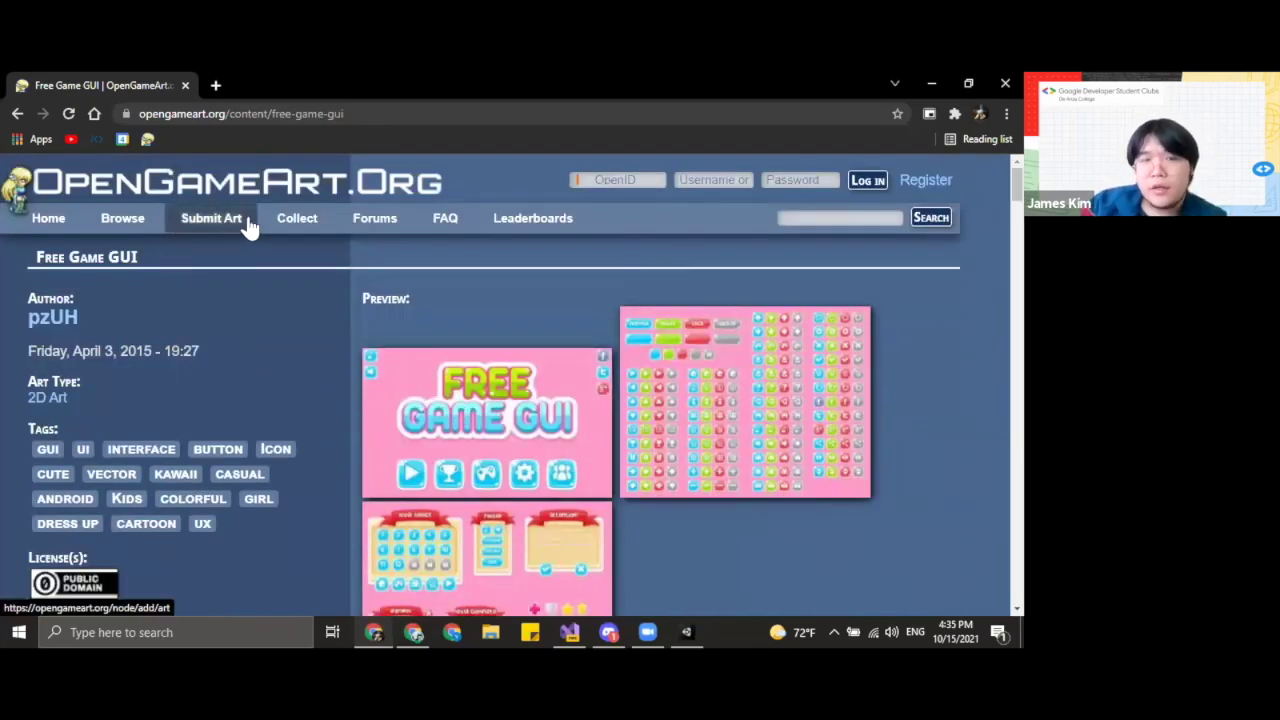
- Browse all 6517 Music submissions, then close the browser window
{"action": "left_click", "coordinate": [125, 230]}
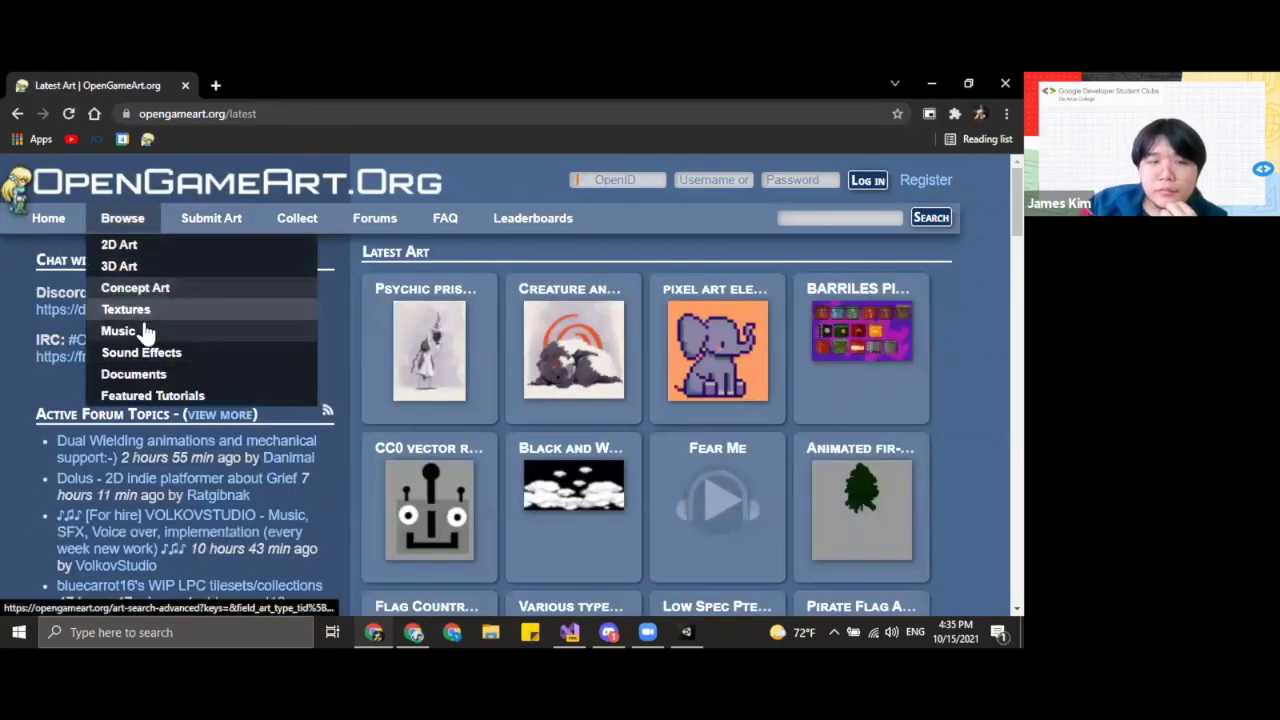
{"action": "left_click", "coordinate": [143, 331]}
{"action": "scroll", "coordinate": [590, 380], "scroll_direction": "down", "scroll_amount": 1}
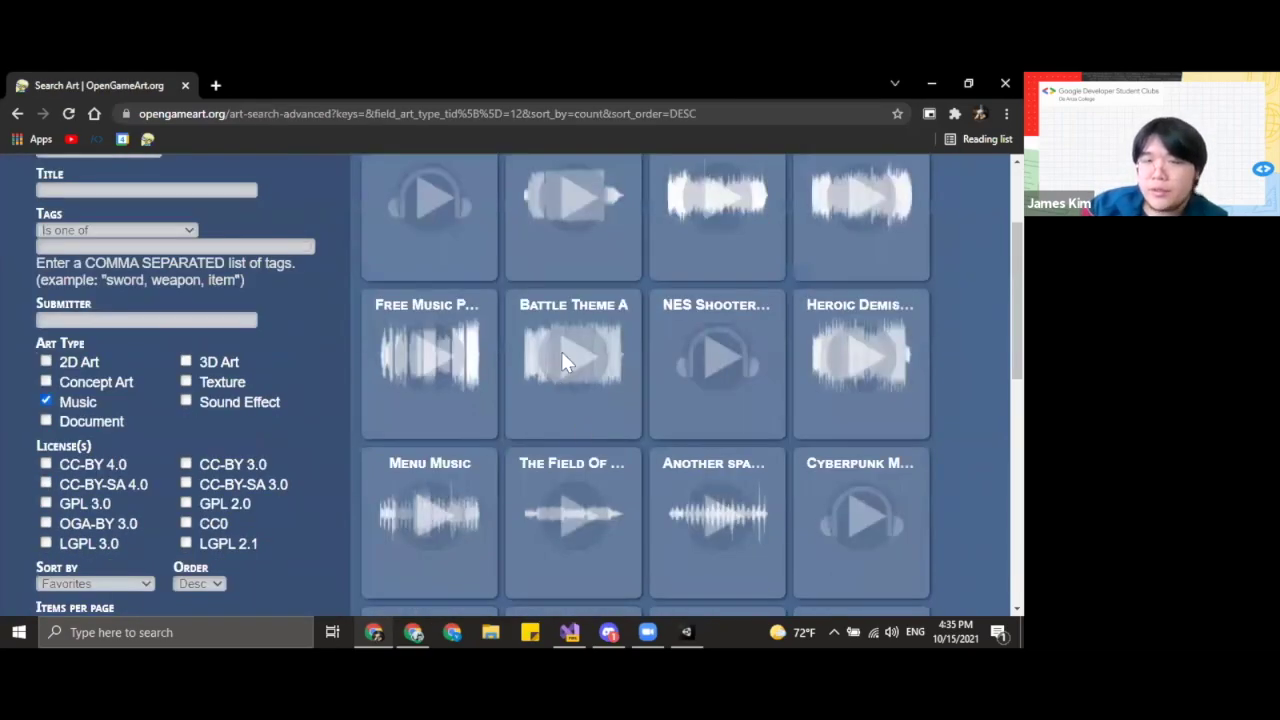
{"action": "scroll", "coordinate": [940, 270], "scroll_direction": "up", "scroll_amount": 1}
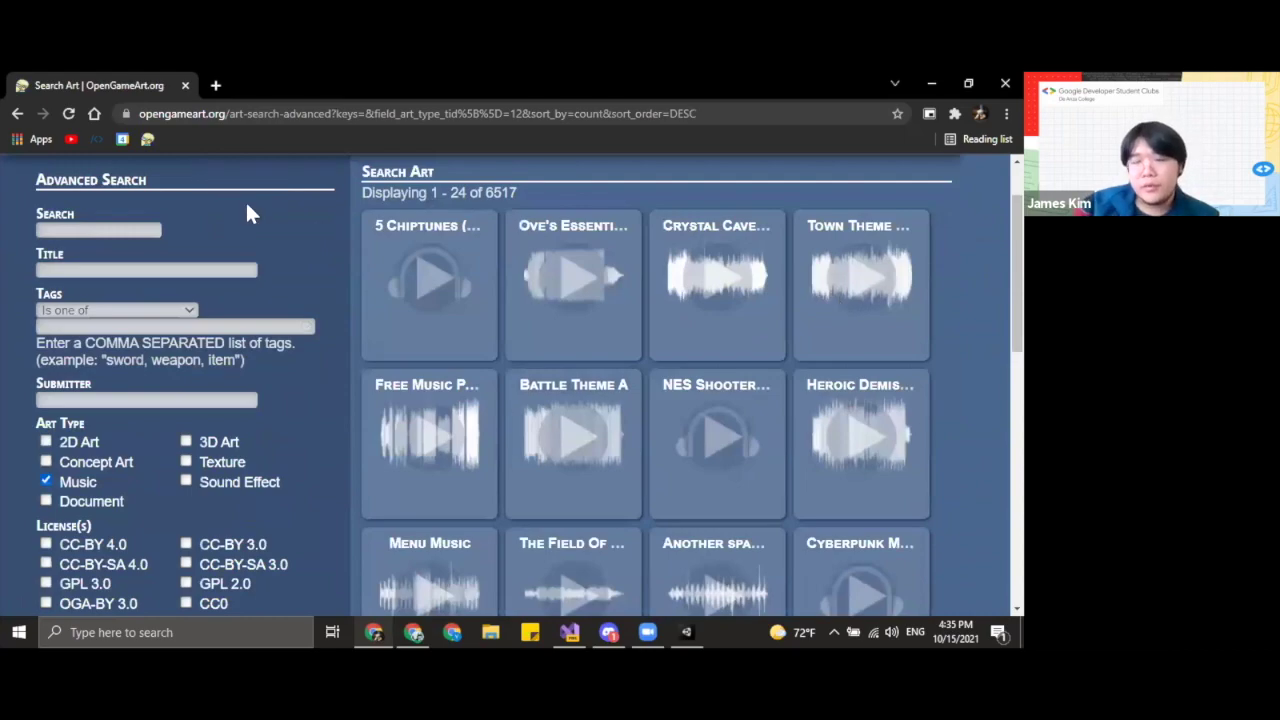
{"action": "left_click", "coordinate": [986, 86]}
- Scroll the filmstrip and select slide 15, 'Questions?'
{"action": "scroll", "coordinate": [119, 420], "scroll_direction": "down", "scroll_amount": 2}
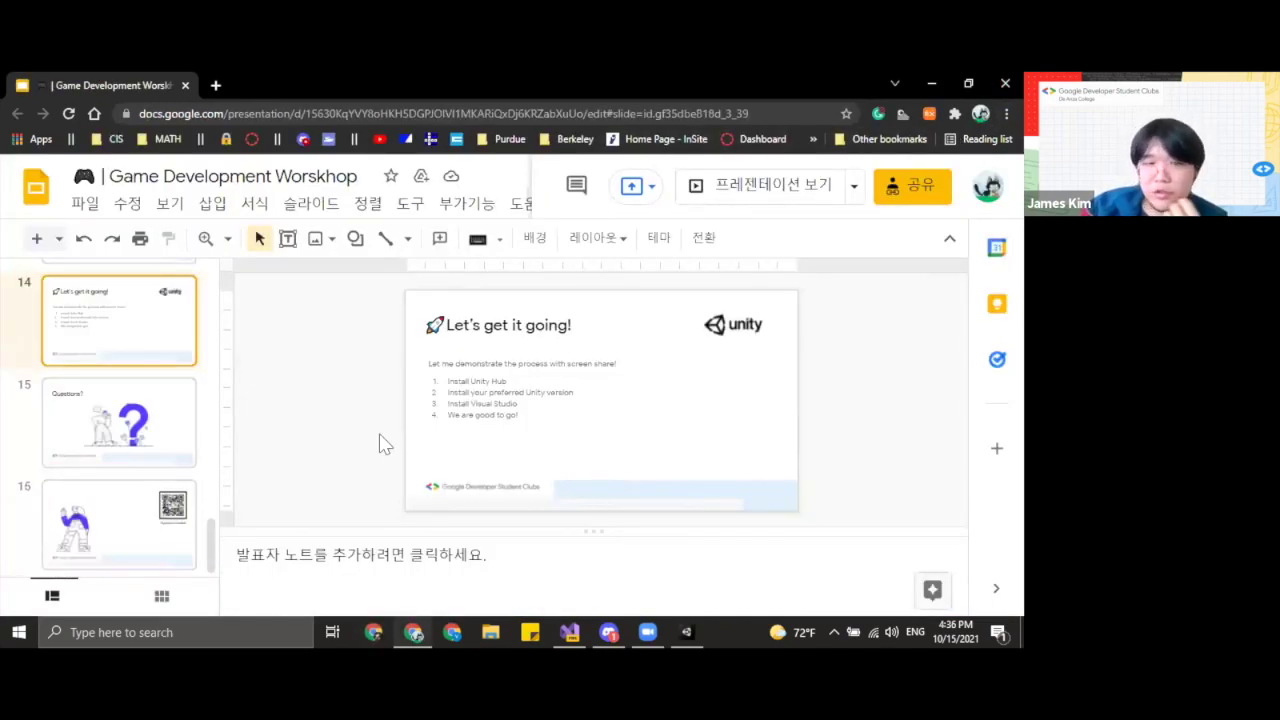
{"action": "scroll", "coordinate": [121, 440], "scroll_direction": "up", "scroll_amount": 4}
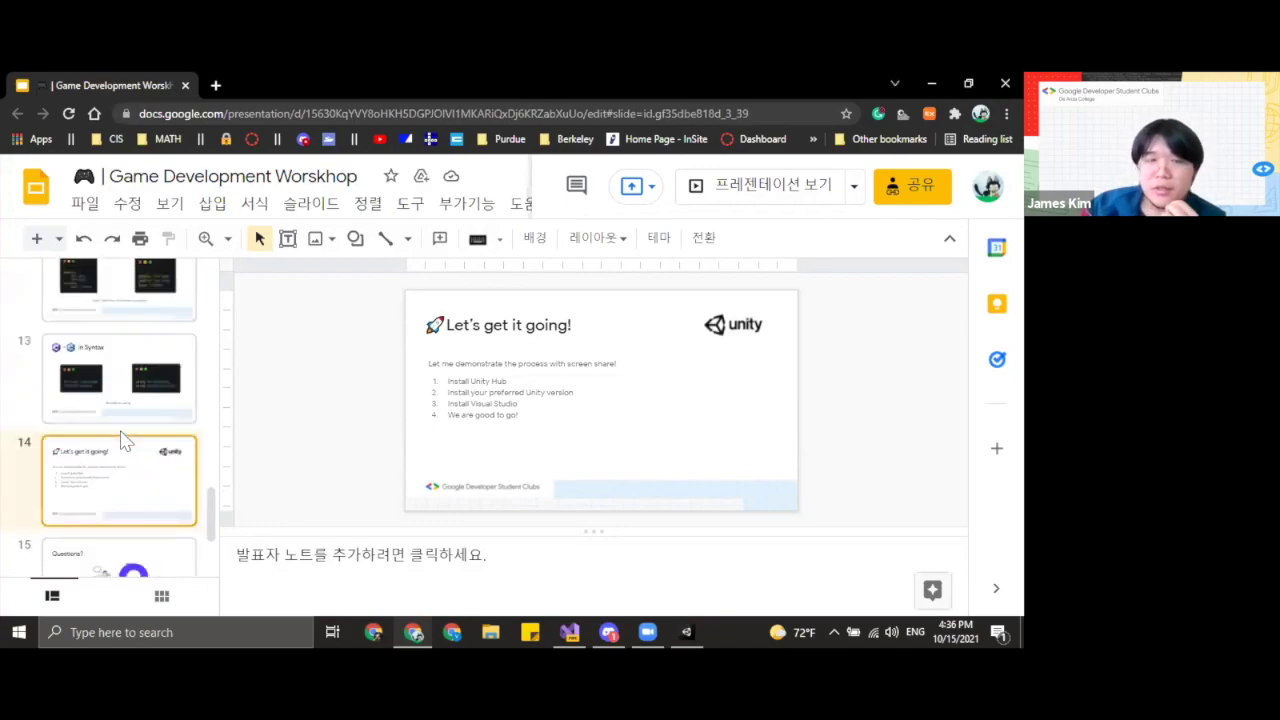
{"action": "scroll", "coordinate": [128, 424], "scroll_direction": "down", "scroll_amount": 3}
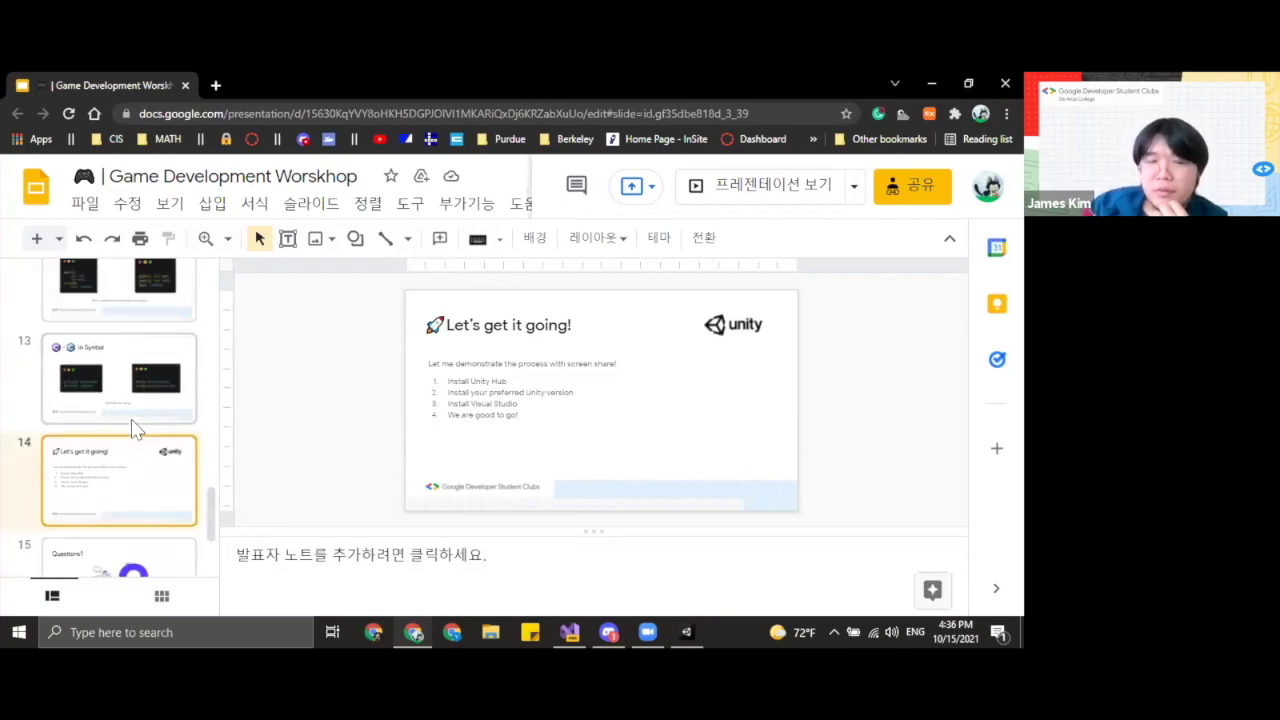
{"action": "scroll", "coordinate": [155, 478], "scroll_direction": "down", "scroll_amount": 1}
{"action": "left_click", "coordinate": [145, 500]}
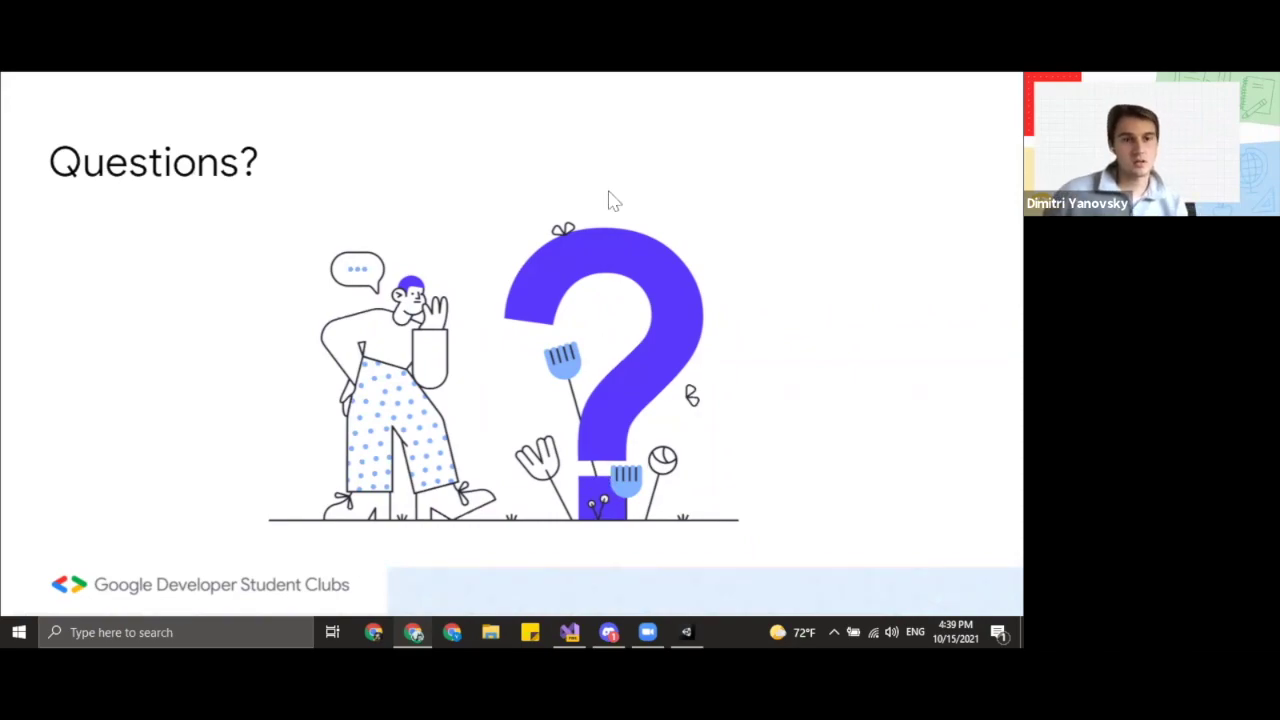
- Advance the slideshow past the Questions? slide
{"action": "key", "text": "Right"}
- Exit the slideshow and open the GDSC De Anza College Discord server
{"action": "key", "text": "Escape"}
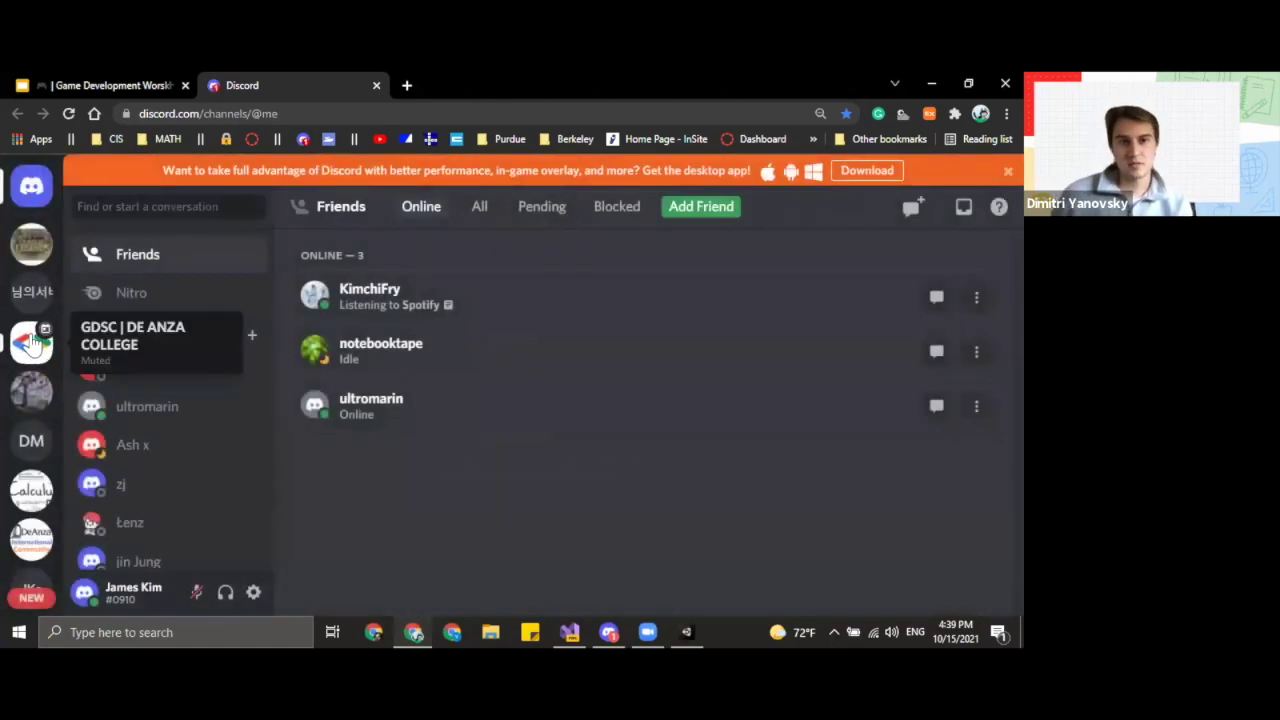
{"action": "left_click", "coordinate": [31, 341]}
{"action": "scroll", "coordinate": [175, 430], "scroll_direction": "down", "scroll_amount": 2}
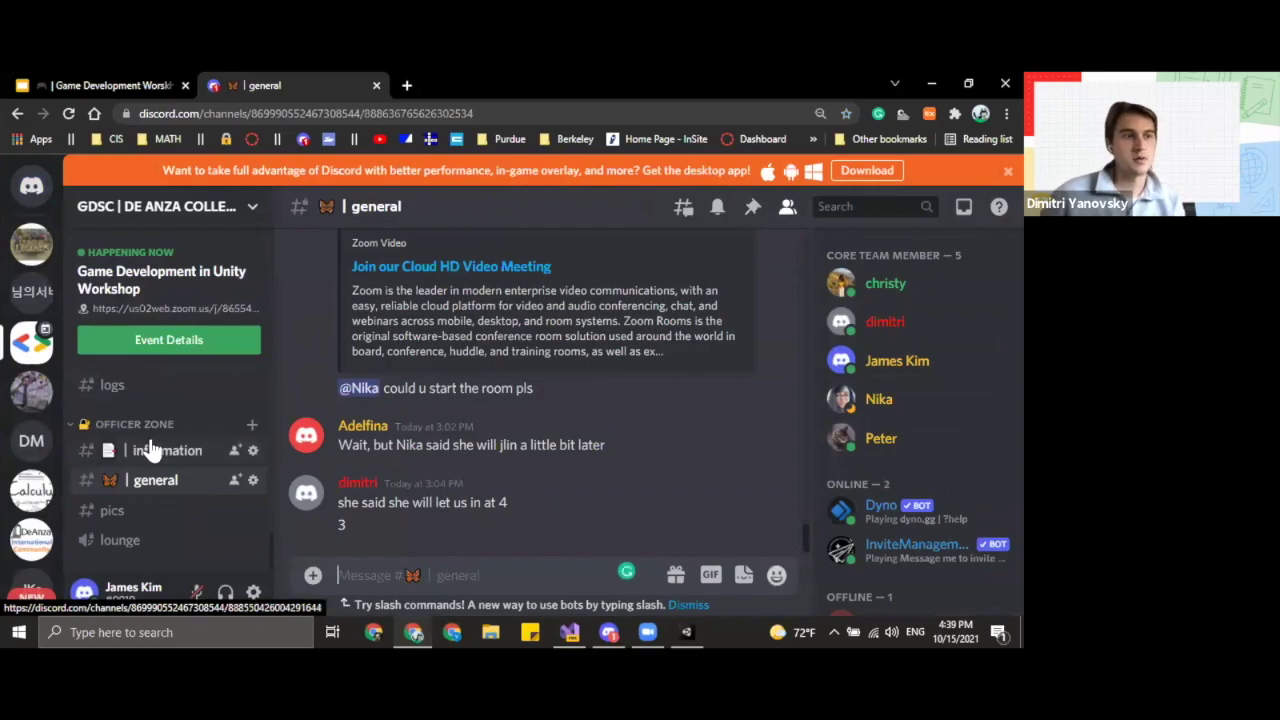
{"action": "scroll", "coordinate": [150, 450], "scroll_direction": "up", "scroll_amount": 4}
{"action": "scroll", "coordinate": [163, 470], "scroll_direction": "up", "scroll_amount": 5}
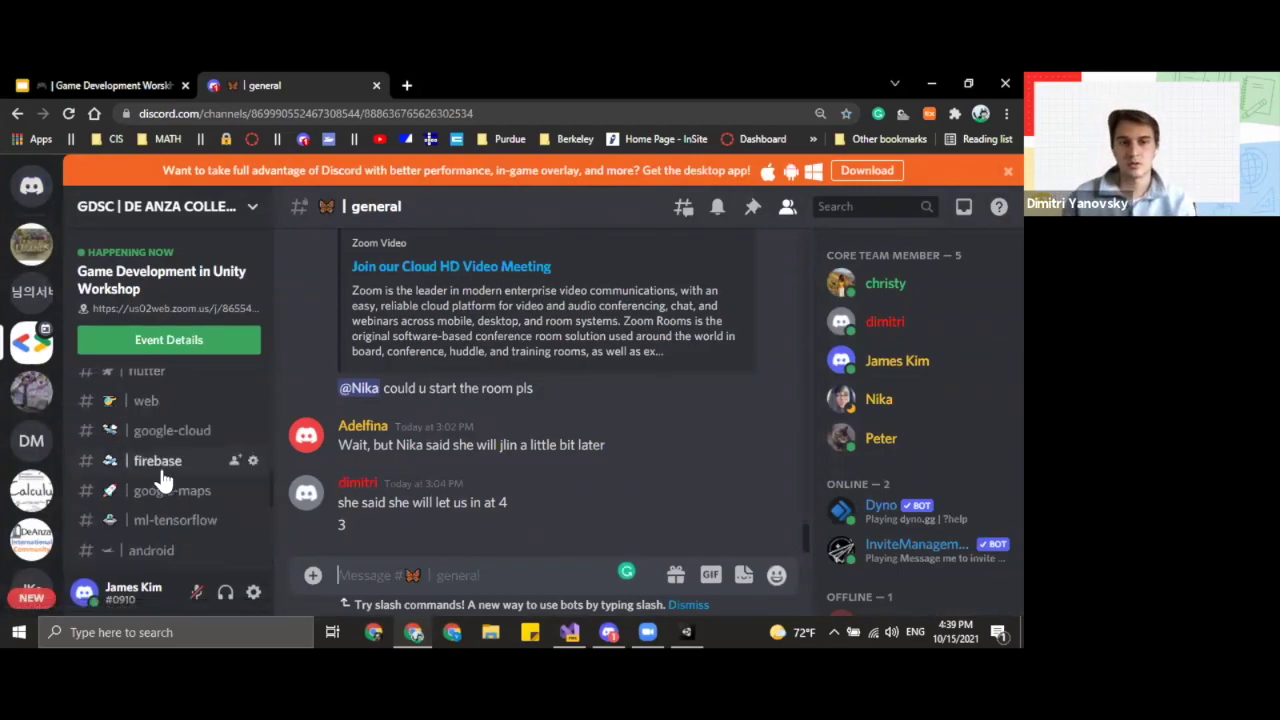
{"action": "scroll", "coordinate": [166, 483], "scroll_direction": "up", "scroll_amount": 2}
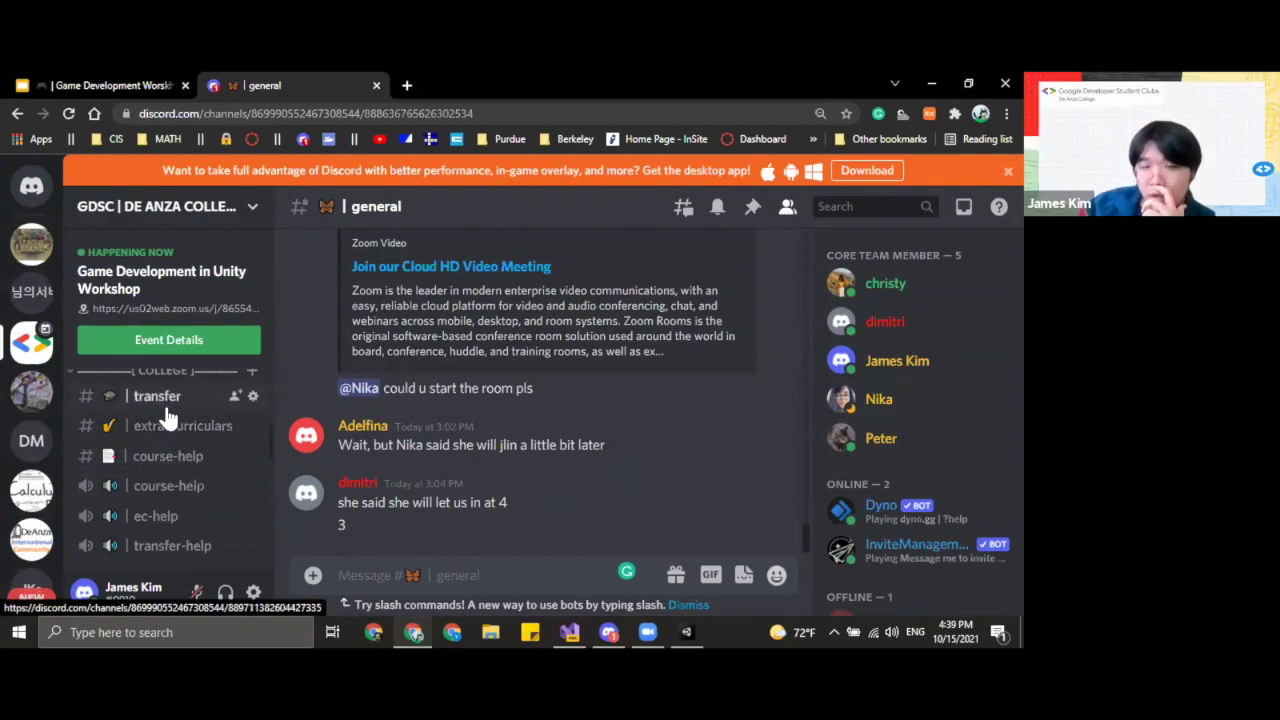
- Open #course-help and its 'Tips on getting good classes' thread
{"action": "left_click", "coordinate": [183, 462]}
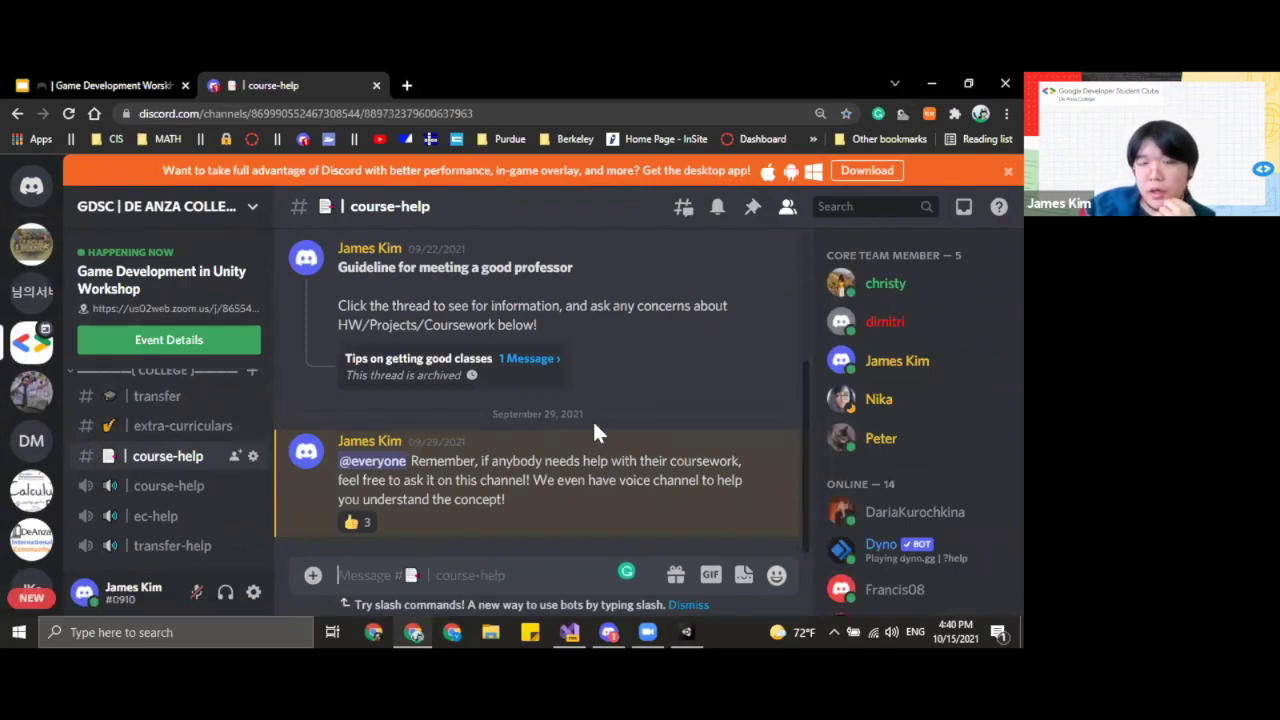
{"action": "left_click", "coordinate": [530, 358]}
{"action": "scroll", "coordinate": [848, 410], "scroll_direction": "up", "scroll_amount": 3}
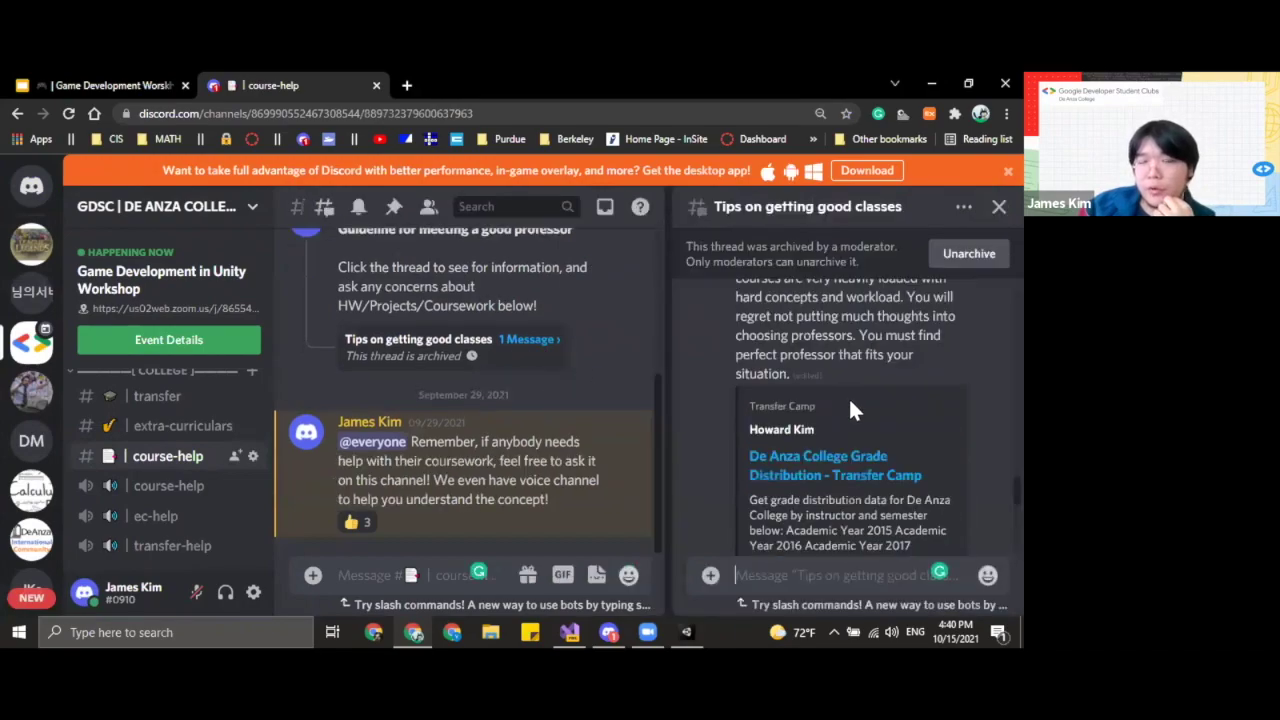
{"action": "scroll", "coordinate": [858, 408], "scroll_direction": "down", "scroll_amount": 3}
{"action": "scroll", "coordinate": [900, 433], "scroll_direction": "up", "scroll_amount": 2}
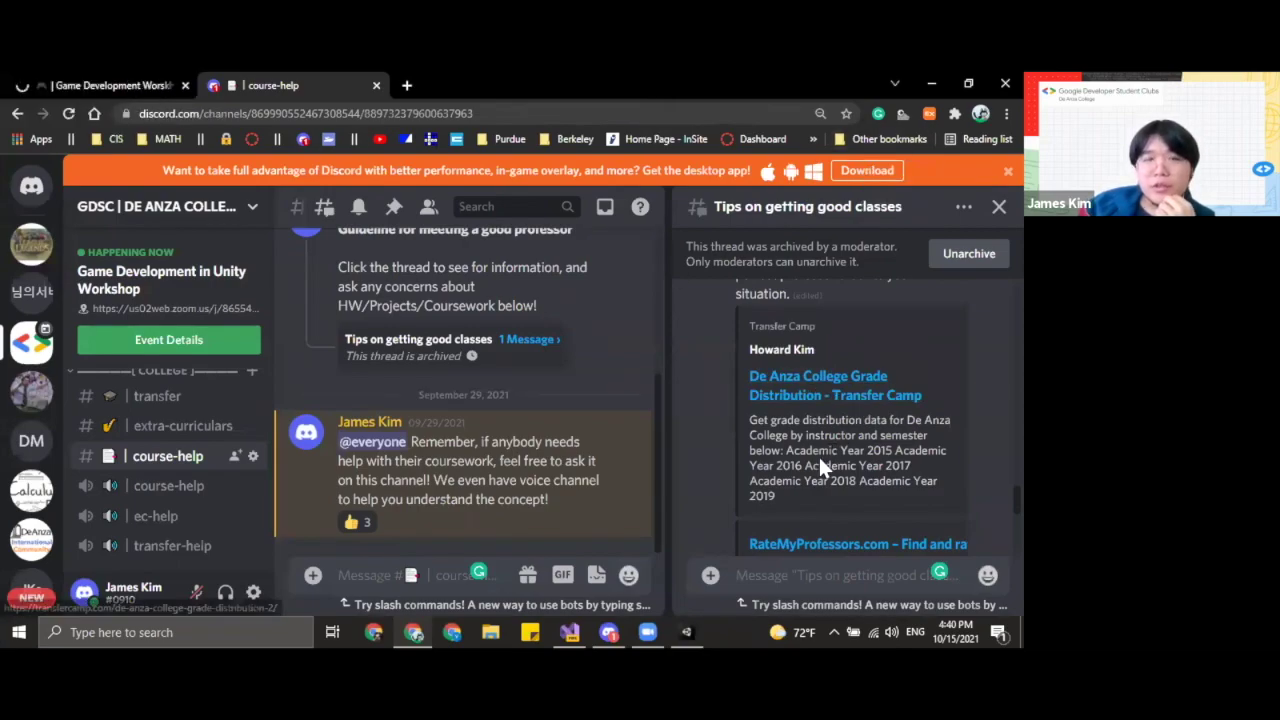
- Dismiss the Rate My Professors cookie notice, then open Transfer Camp's 2019-2020 De Anza grade table
{"action": "left_click", "coordinate": [200, 85]}
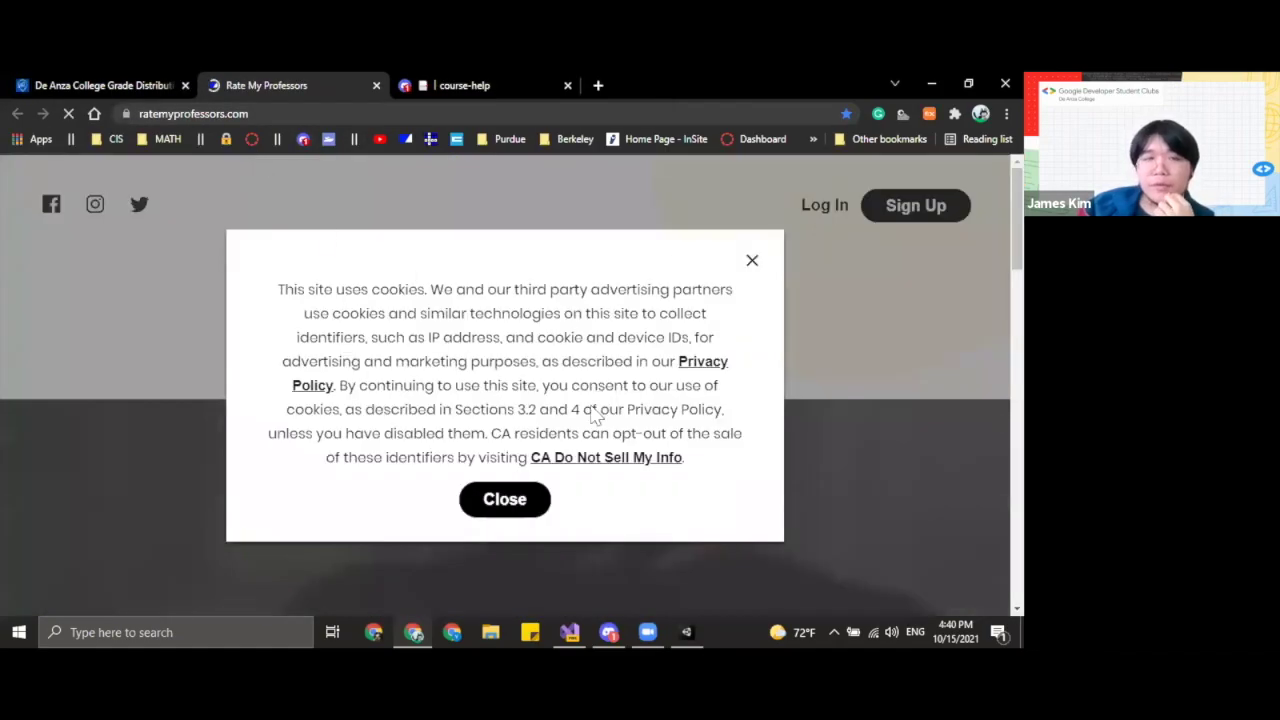
{"action": "left_click", "coordinate": [504, 499]}
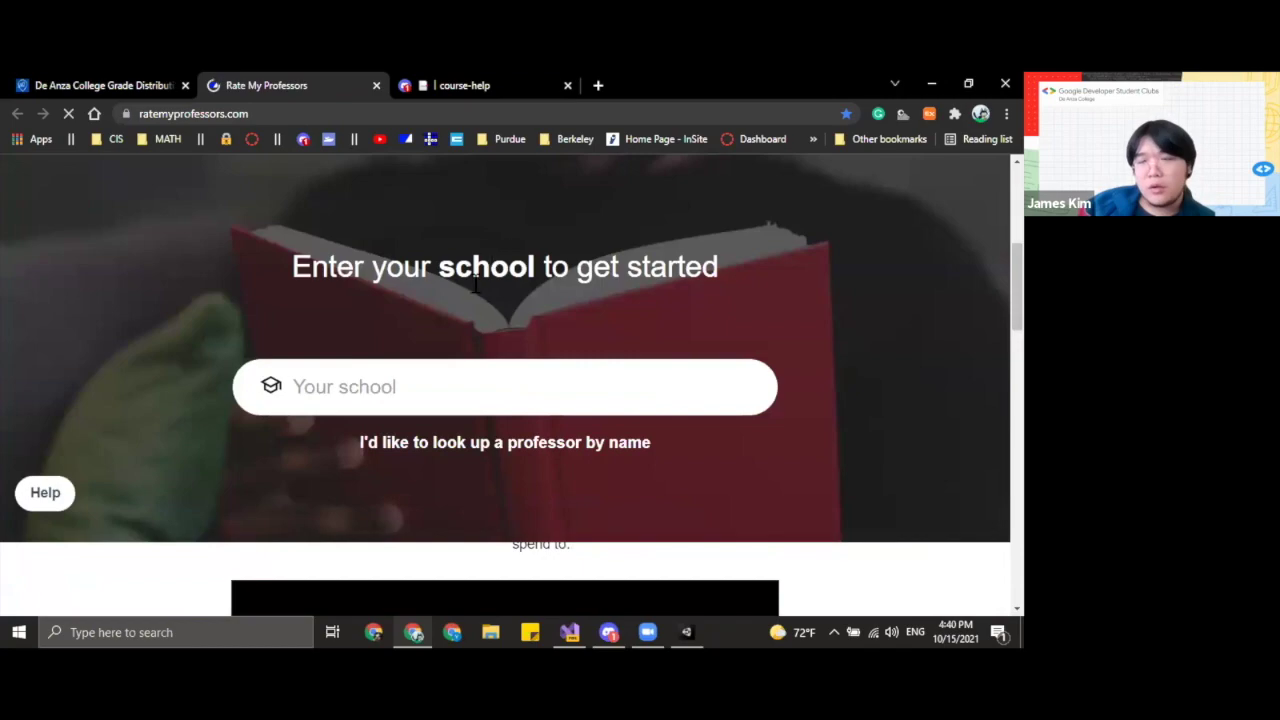
{"action": "left_click", "coordinate": [90, 88]}
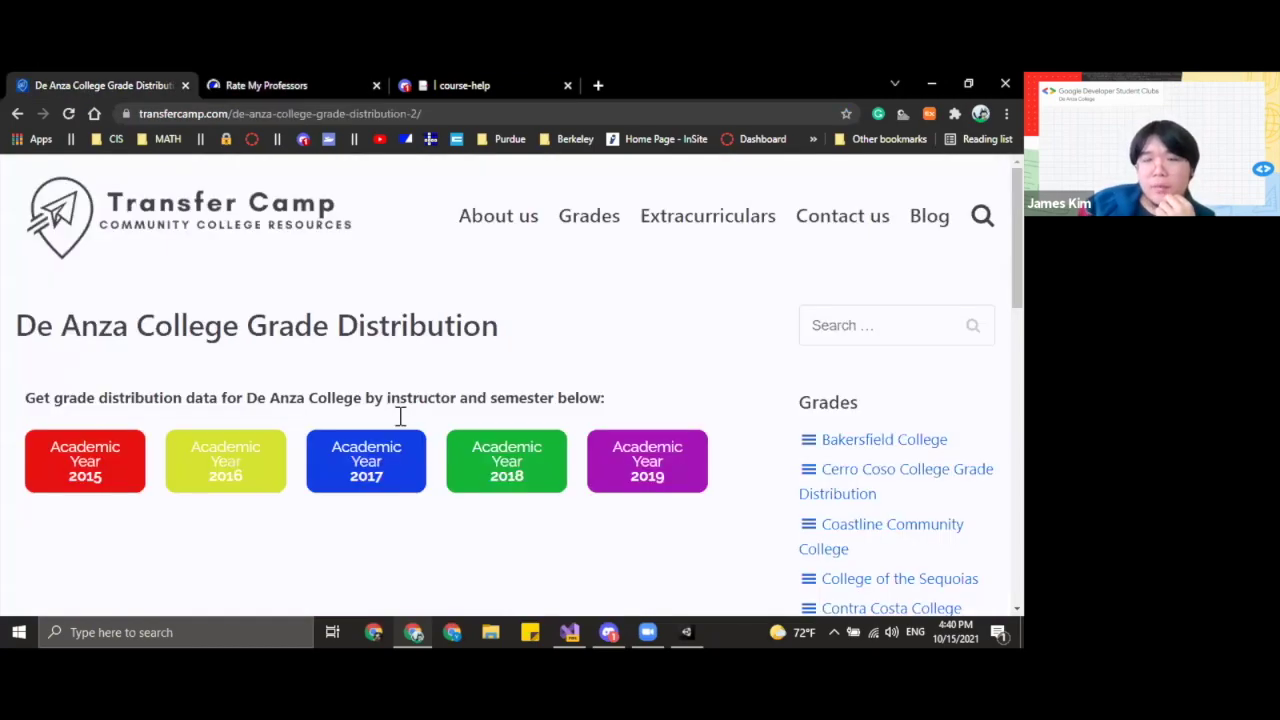
{"action": "left_click", "coordinate": [677, 463]}
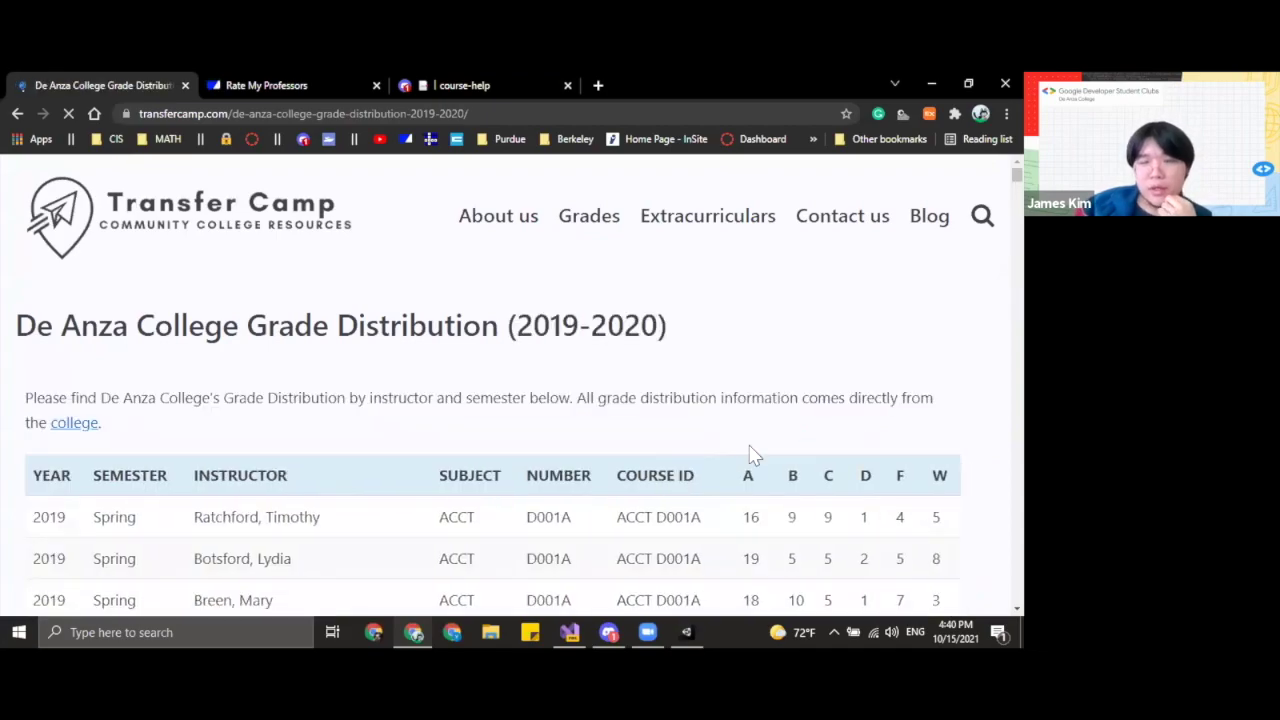
{"action": "scroll", "coordinate": [751, 440], "scroll_direction": "down", "scroll_amount": 3}
{"action": "scroll", "coordinate": [760, 425], "scroll_direction": "up", "scroll_amount": 3}
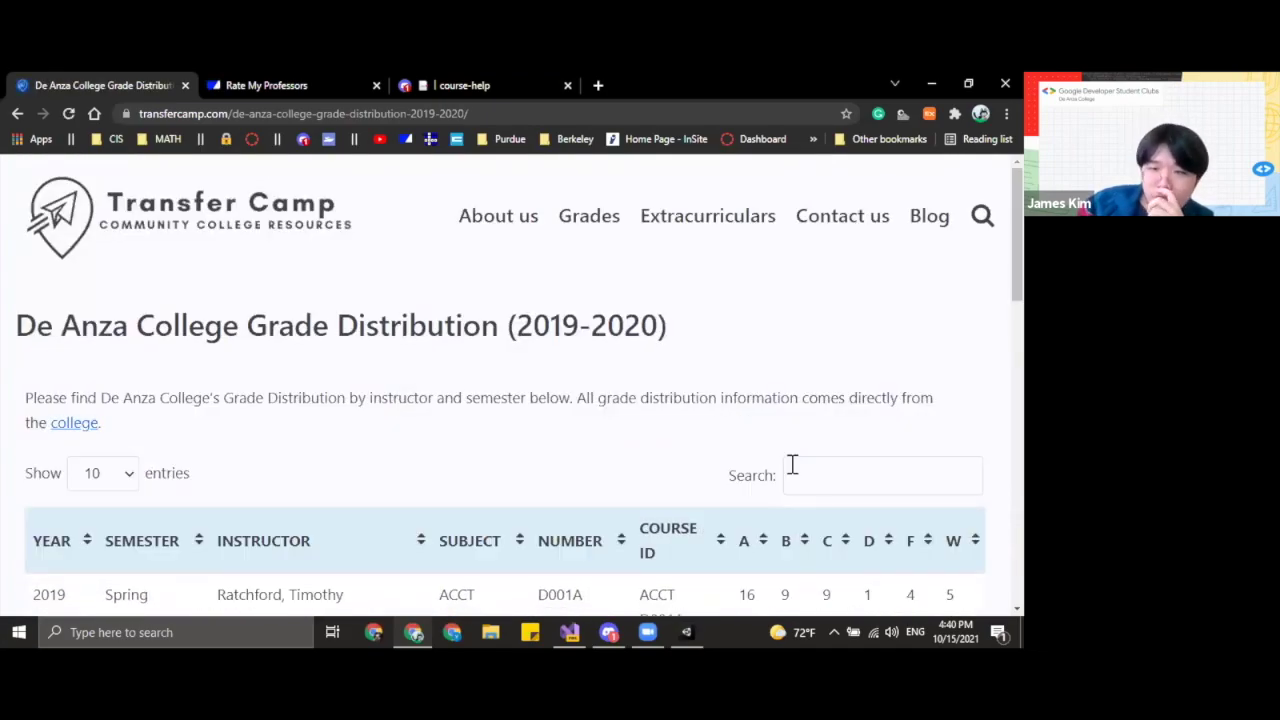
{"action": "left_click", "coordinate": [790, 474]}
- Filter the grade table by the instructor's name and highlight the D022B section's grade row
{"action": "type", "text": "Ed "}
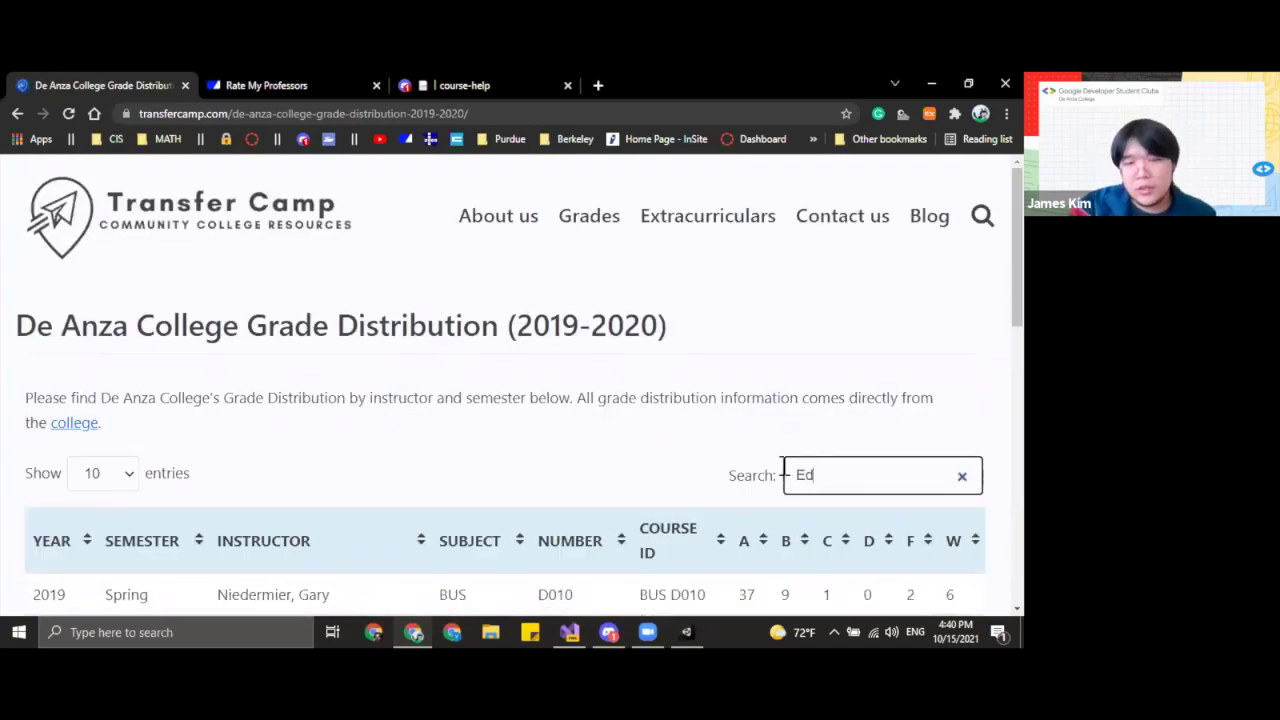
{"action": "type", "text": "Ahrens"}
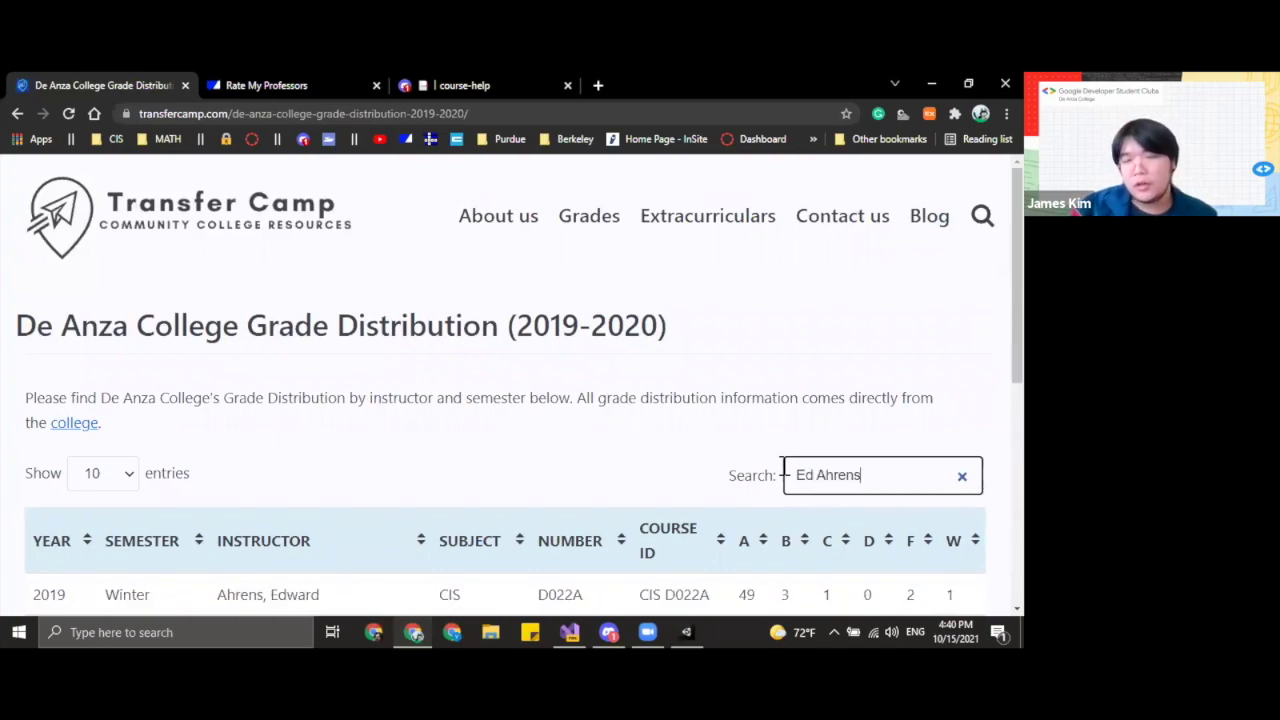
{"action": "scroll", "coordinate": [760, 468], "scroll_direction": "down", "scroll_amount": 2}
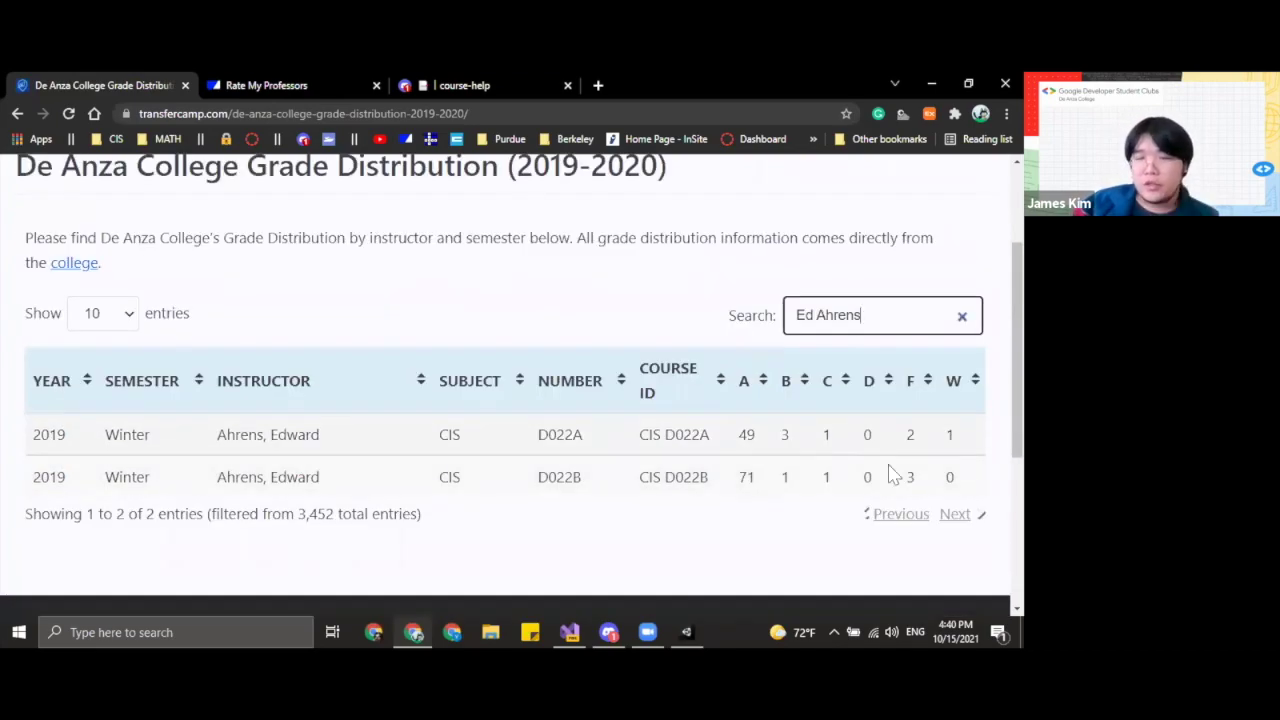
{"action": "left_click_drag", "start_coordinate": [203, 438], "coordinate": [955, 450]}
{"action": "left_click_drag", "start_coordinate": [738, 492], "coordinate": [965, 490]}
{"action": "left_click", "coordinate": [877, 491]}
{"action": "left_click_drag", "start_coordinate": [723, 491], "coordinate": [920, 490]}
{"action": "left_click", "coordinate": [920, 490]}
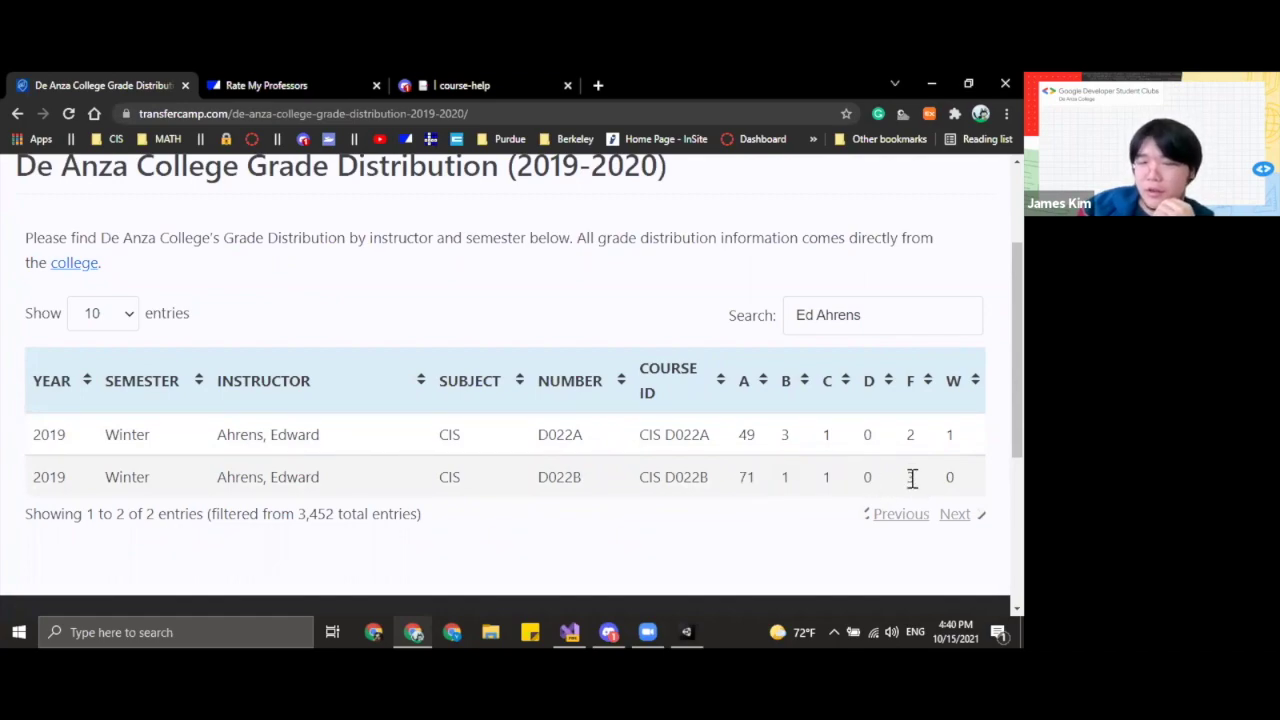
- Highlight D022B's grade counts: A count 71, the B count, F count 3 and W count 0
{"action": "double_click", "coordinate": [911, 477]}
{"action": "left_click", "coordinate": [869, 491]}
{"action": "double_click", "coordinate": [785, 477]}
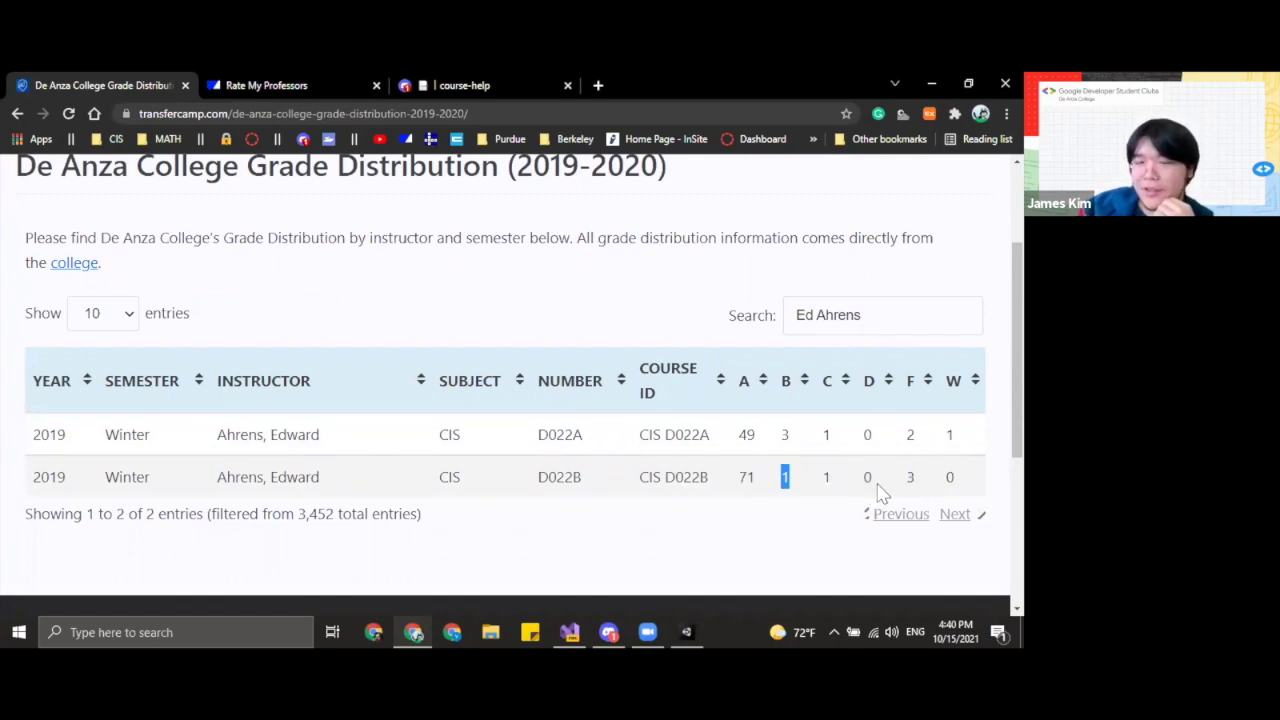
{"action": "double_click", "coordinate": [950, 477]}
{"action": "left_click", "coordinate": [740, 480], "text": "shift"}
{"action": "left_click", "coordinate": [737, 480]}
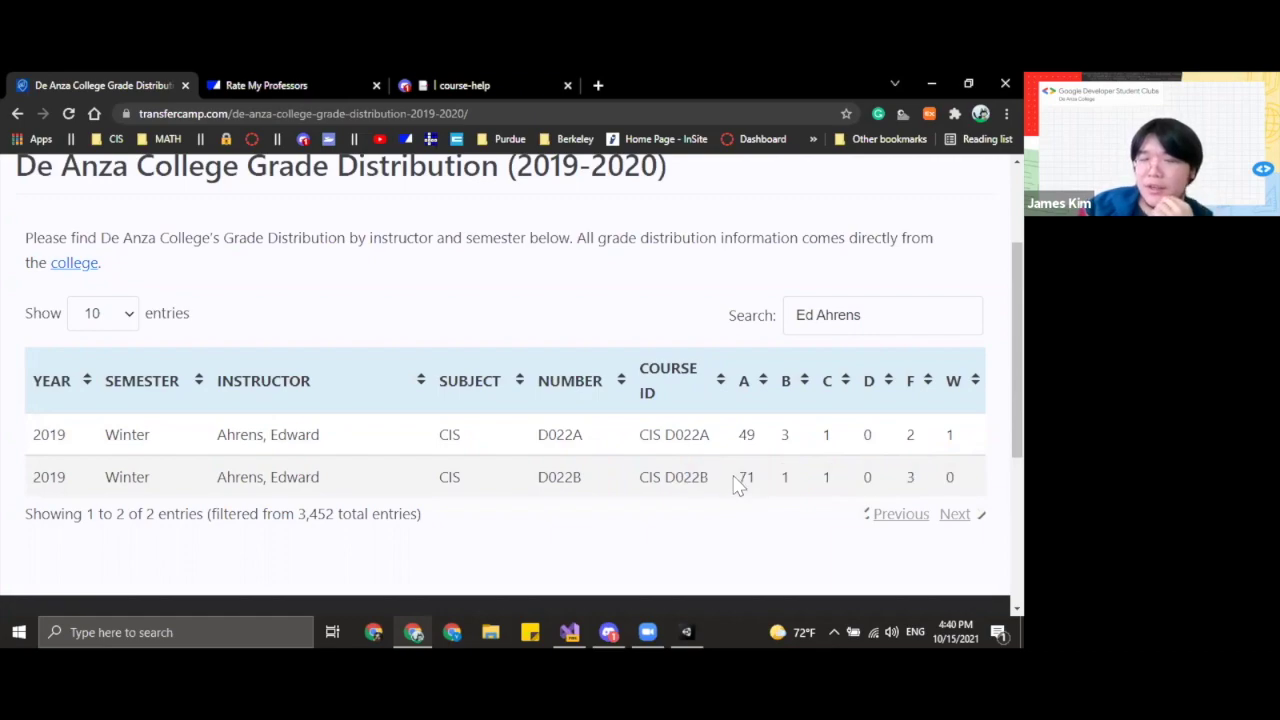
{"action": "double_click", "coordinate": [746, 478]}
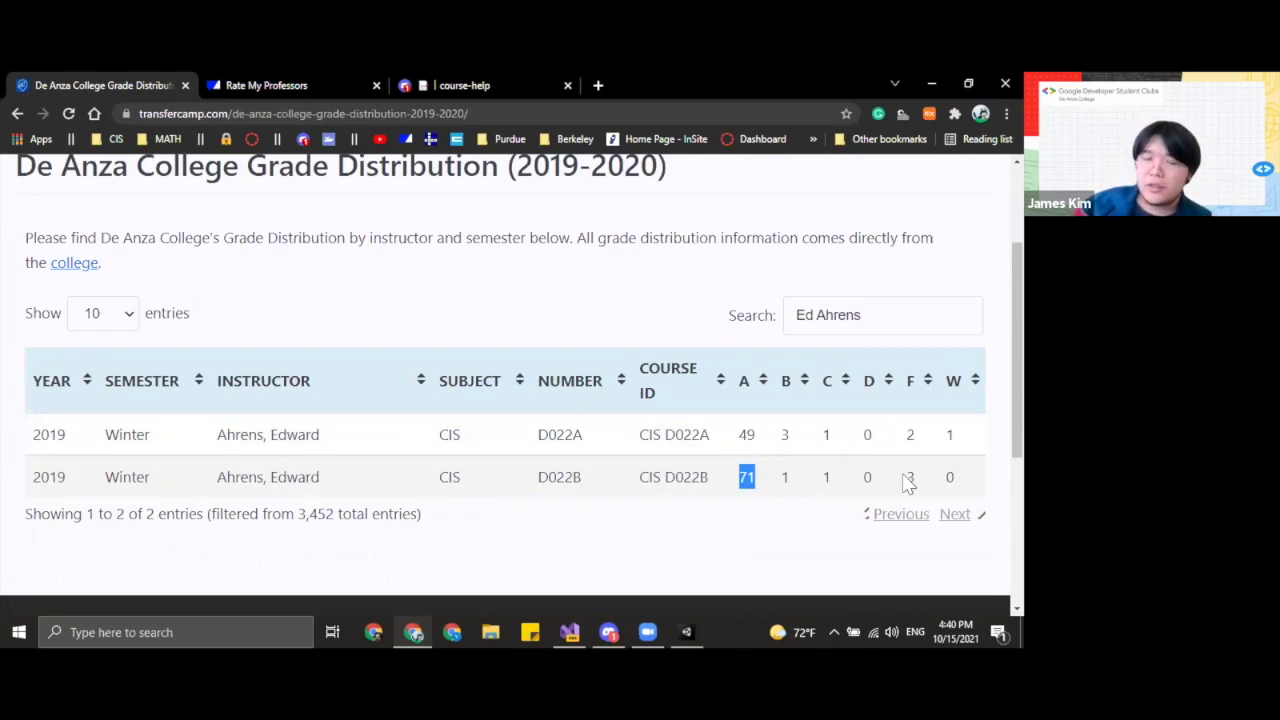
{"action": "left_click_drag", "start_coordinate": [988, 481], "coordinate": [738, 485]}
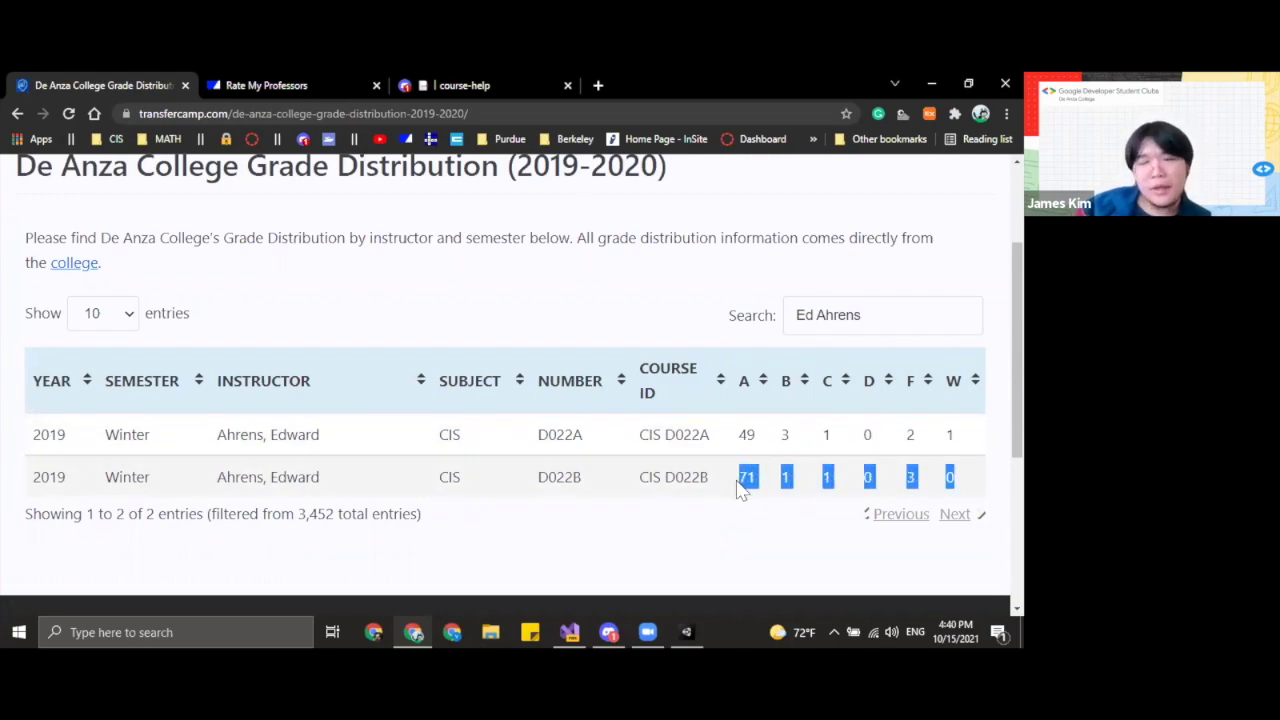
{"action": "left_click", "coordinate": [738, 486]}
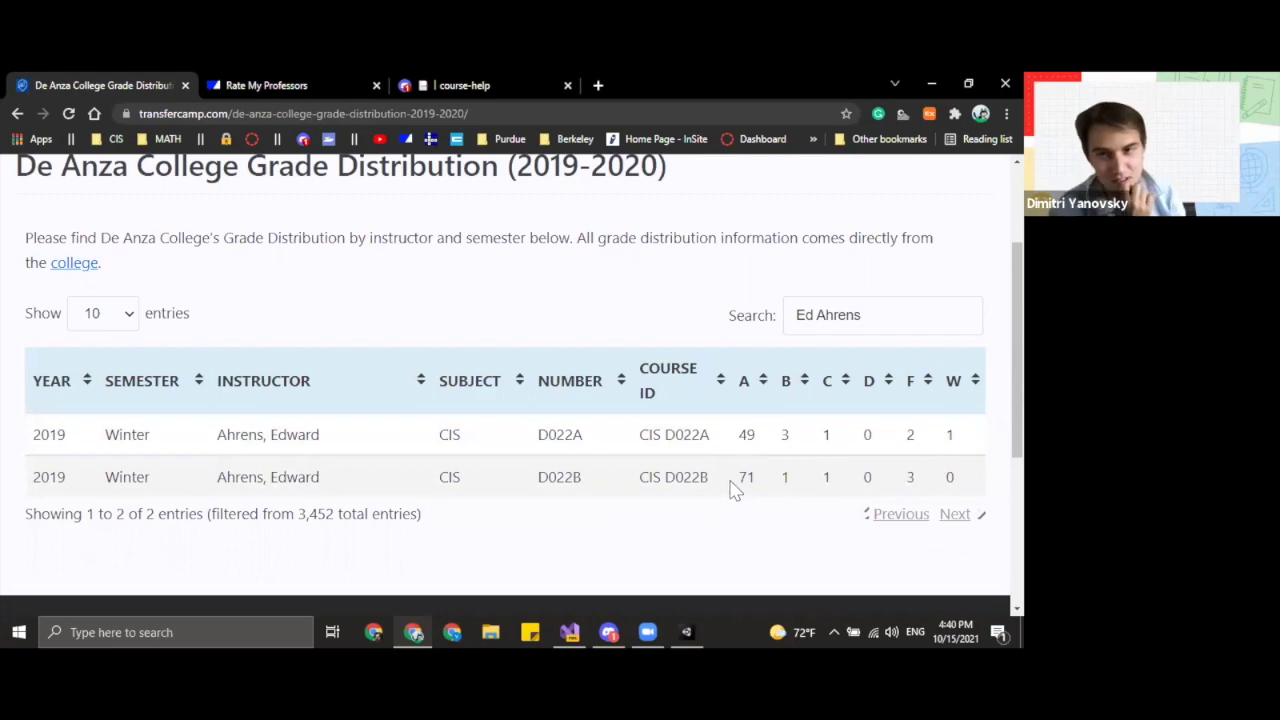
- Clear the instructor search so the table shows all entries again
{"action": "left_click", "coordinate": [848, 318]}
{"action": "triple_click", "coordinate": [848, 318]}
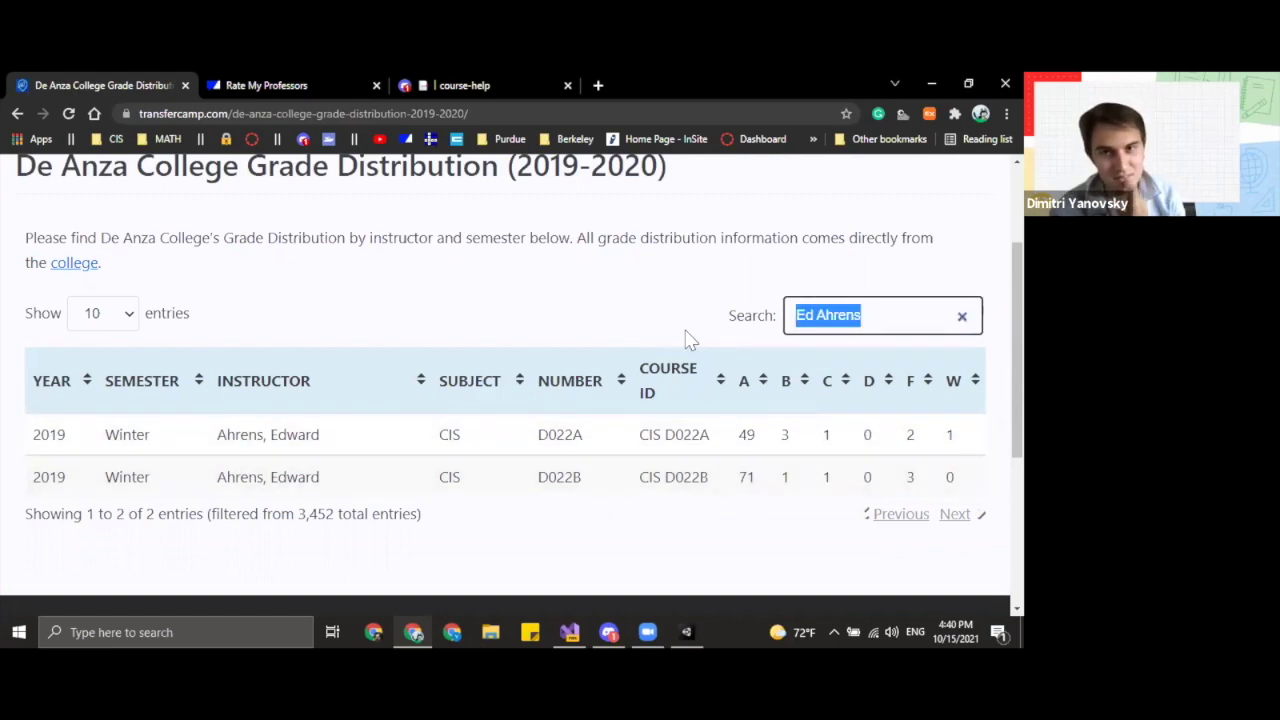
{"action": "key", "text": "BackSpace"}
- Sort the unfiltered grade table by course number, toggling between ascending and descending
{"action": "left_click", "coordinate": [610, 381]}
{"action": "scroll", "coordinate": [612, 405], "scroll_direction": "down", "scroll_amount": 1}
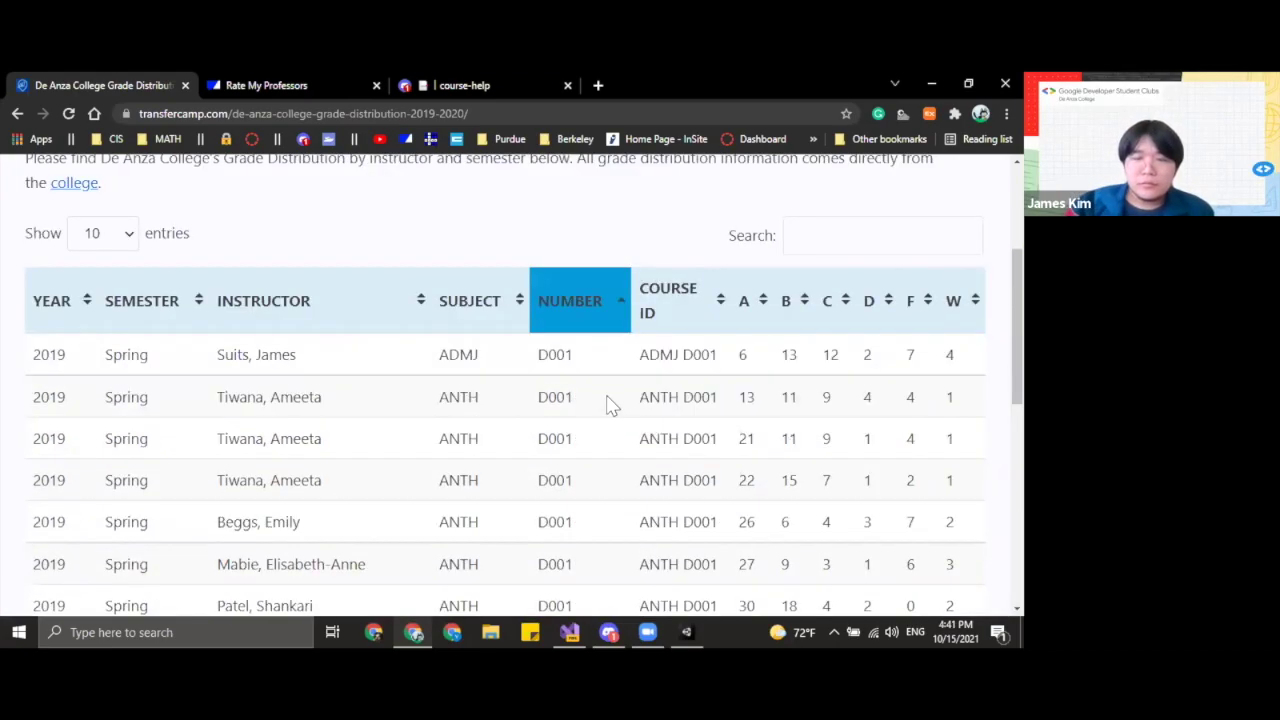
{"action": "scroll", "coordinate": [700, 420], "scroll_direction": "down", "scroll_amount": 4}
{"action": "scroll", "coordinate": [589, 263], "scroll_direction": "up", "scroll_amount": 3}
{"action": "scroll", "coordinate": [780, 437], "scroll_direction": "down", "scroll_amount": 1}
{"action": "scroll", "coordinate": [852, 445], "scroll_direction": "up", "scroll_amount": 5}
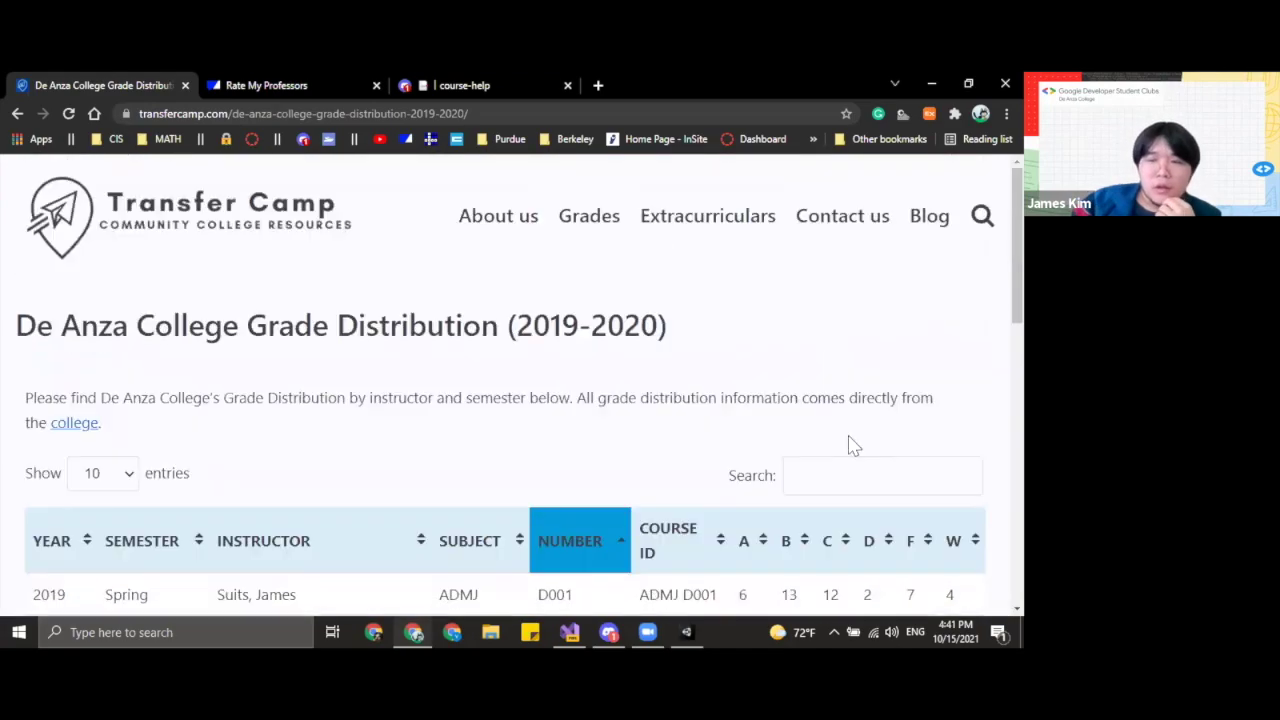
{"action": "left_click", "coordinate": [856, 466]}
{"action": "left_click", "coordinate": [594, 534]}
{"action": "left_click", "coordinate": [588, 545]}
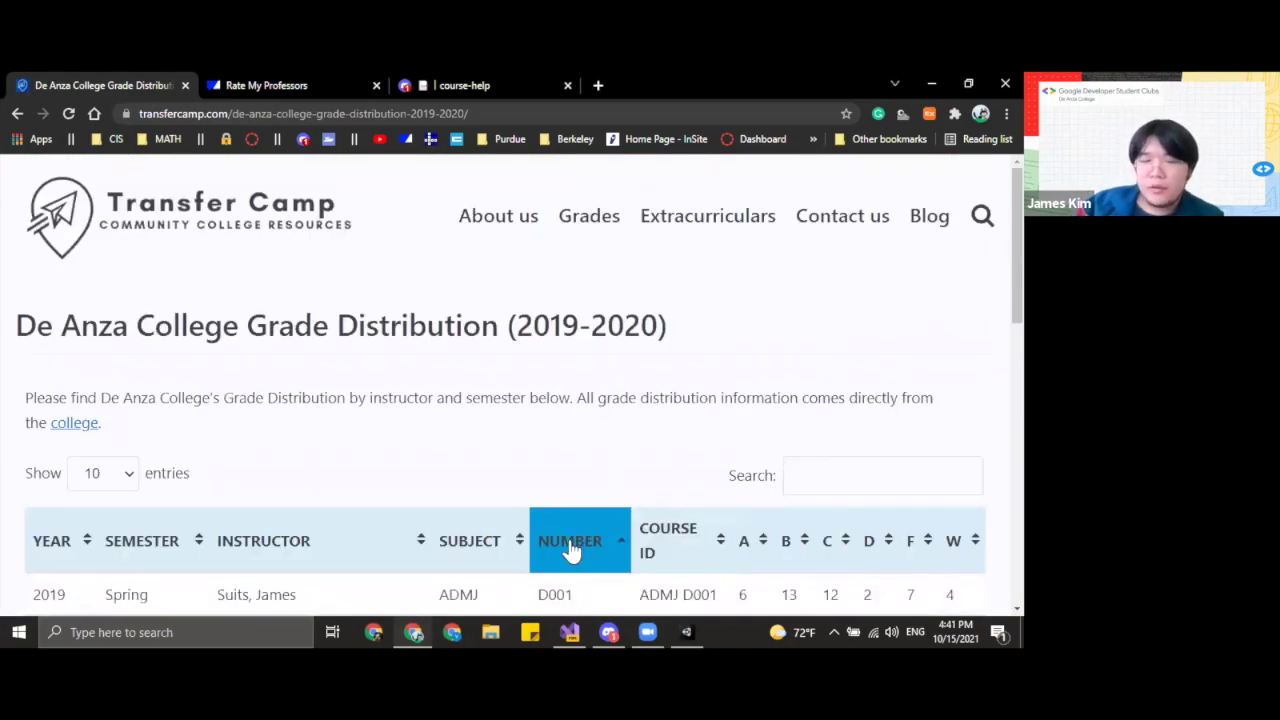
{"action": "left_click", "coordinate": [571, 549]}
- Filter the table by a second instructor's surname to list their six CIS sections
{"action": "left_click", "coordinate": [808, 474]}
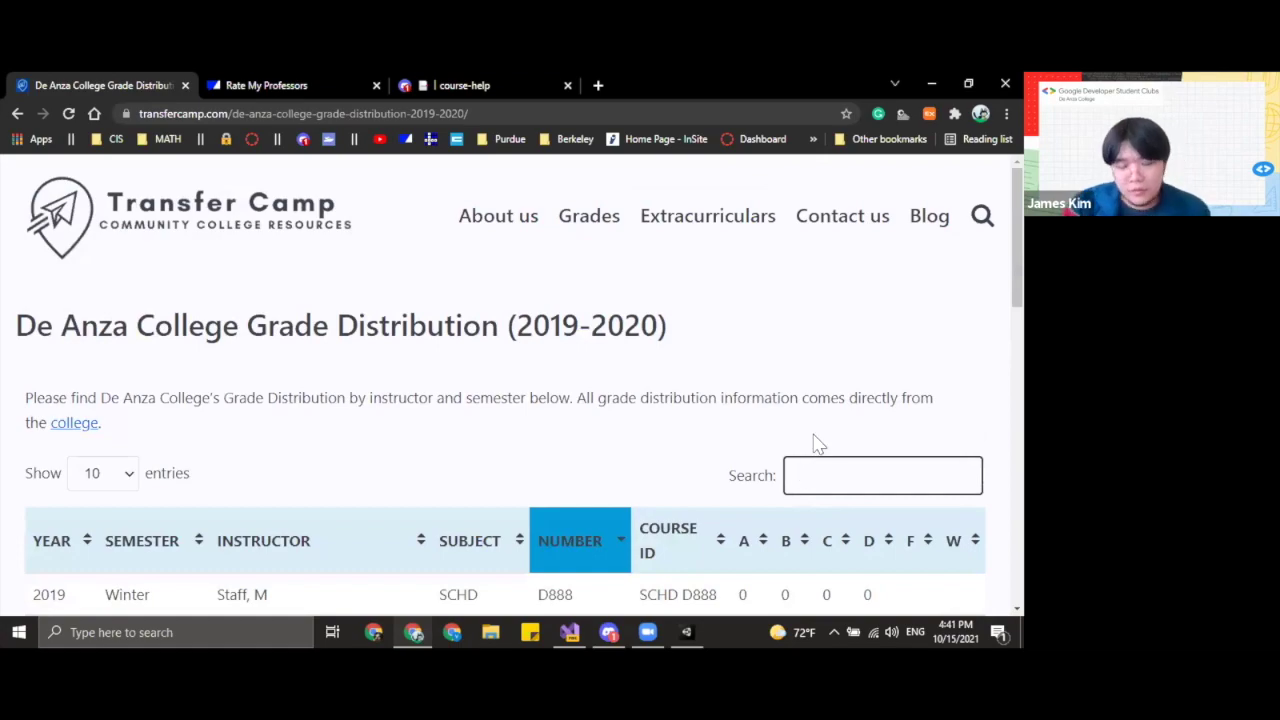
{"action": "type", "text": "Goel Manish"}
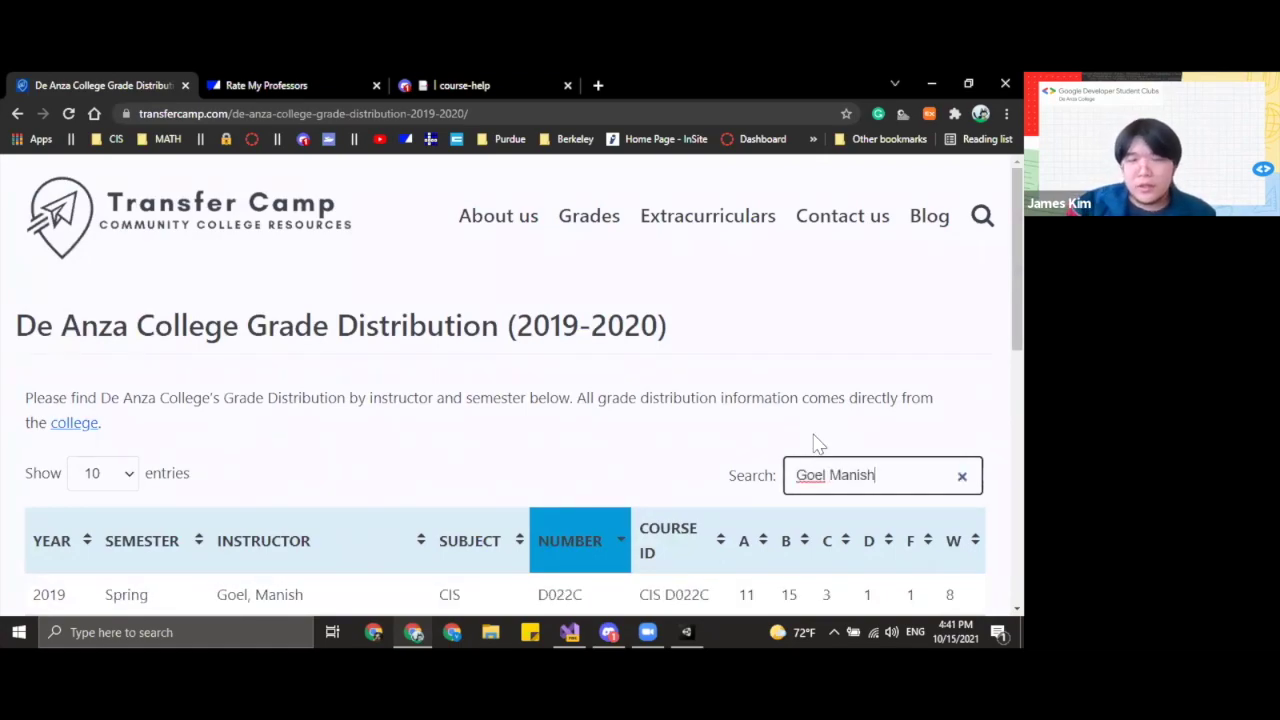
{"action": "scroll", "coordinate": [600, 375], "scroll_direction": "down", "scroll_amount": 3}
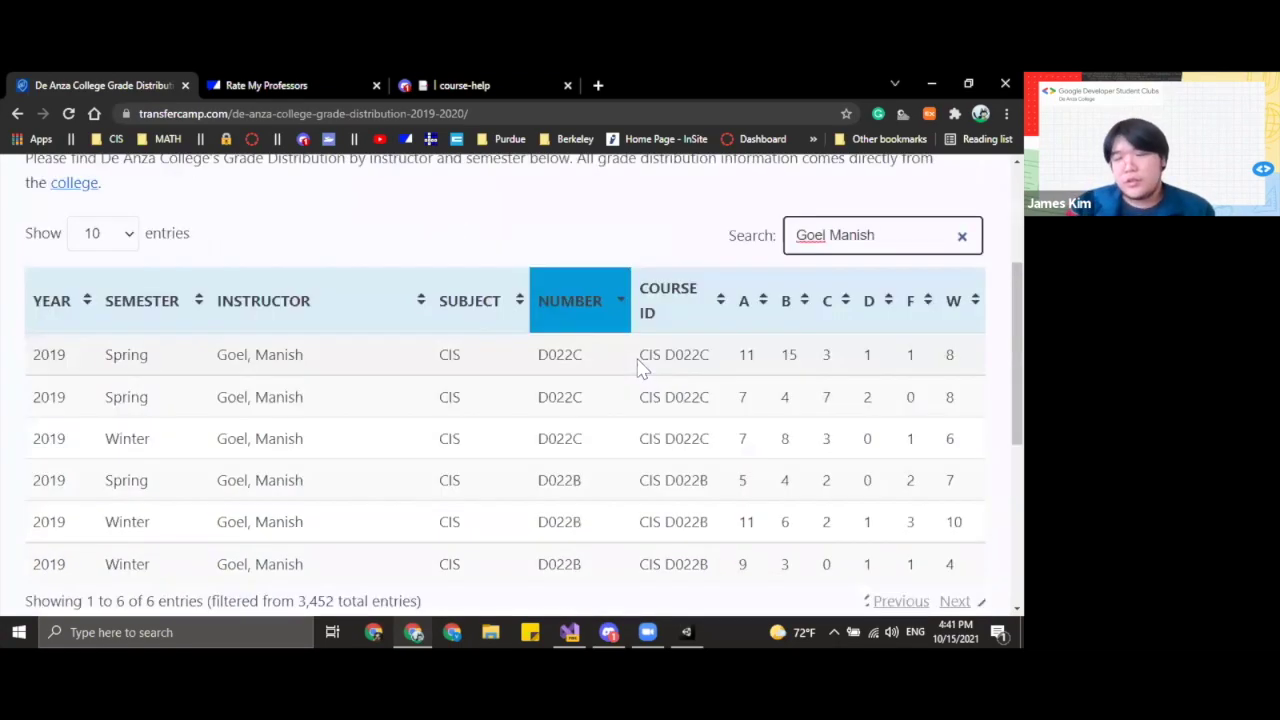
{"action": "scroll", "coordinate": [610, 420], "scroll_direction": "down", "scroll_amount": 3}
{"action": "scroll", "coordinate": [640, 480], "scroll_direction": "up", "scroll_amount": 2}
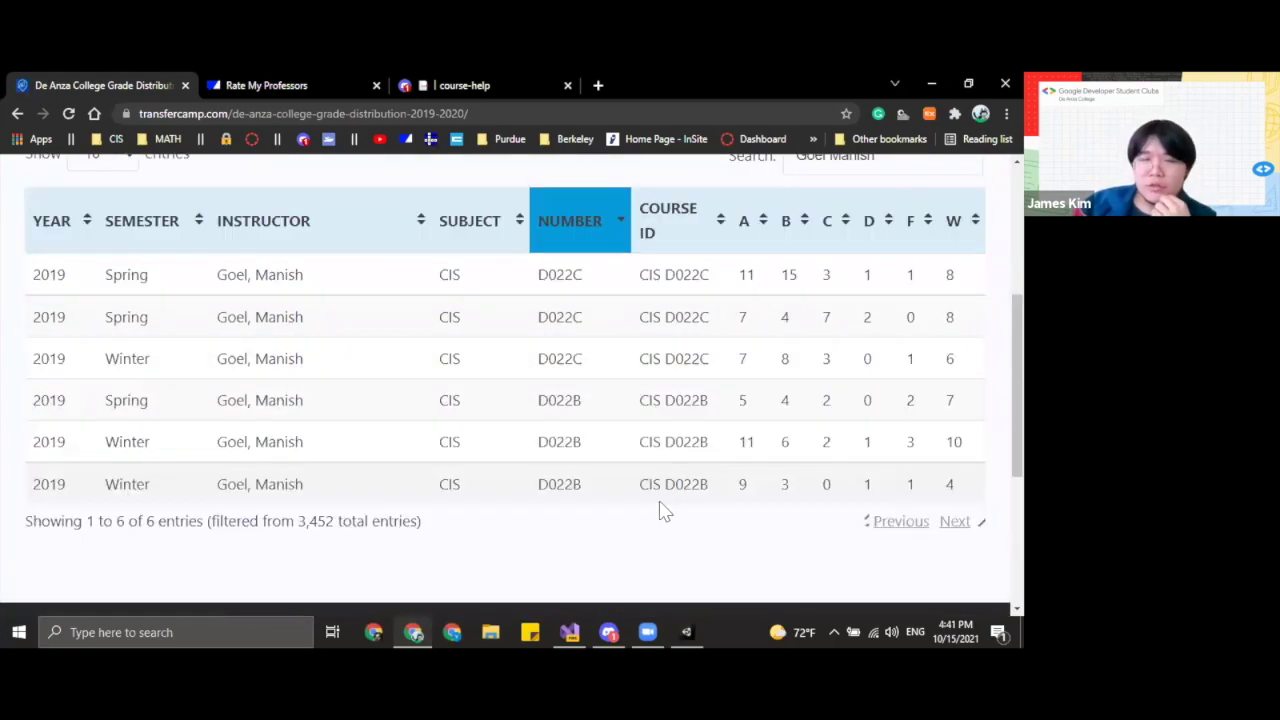
- Highlight the first three rows' grade counts, including B counts 15 and 4 and W counts 8, 8 and 6
{"action": "left_click_drag", "start_coordinate": [735, 317], "coordinate": [955, 342]}
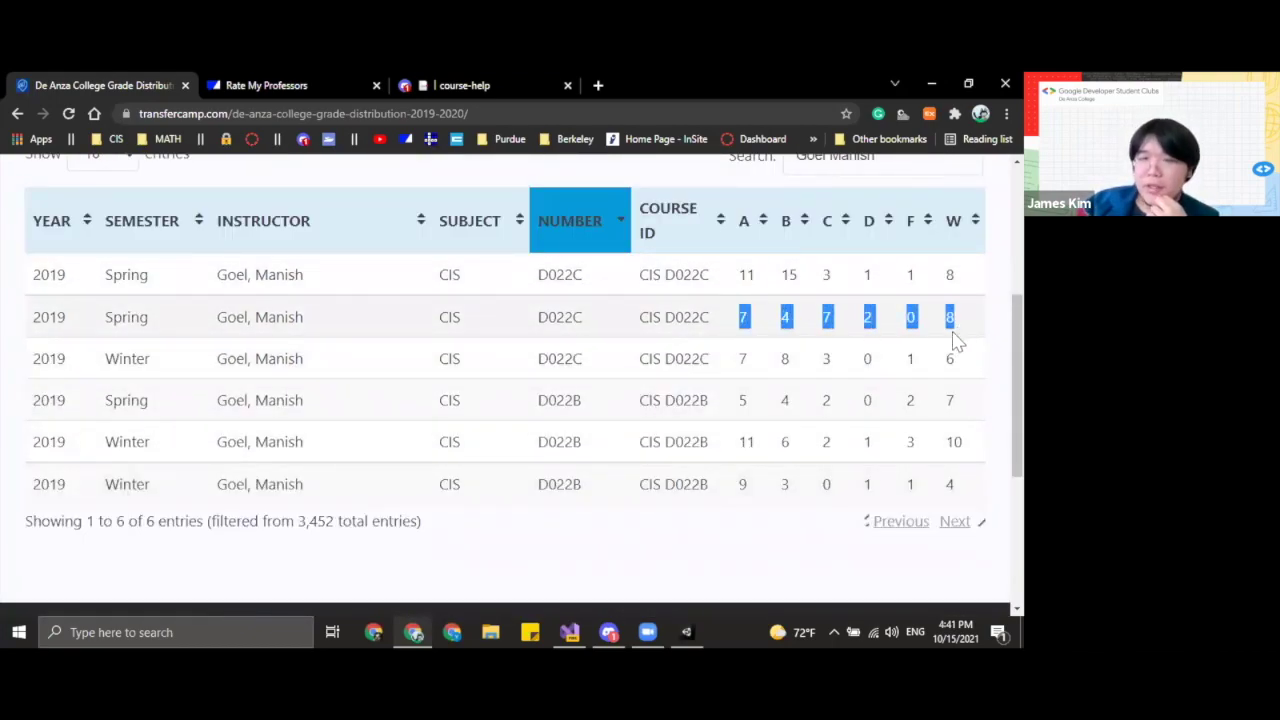
{"action": "left_click", "coordinate": [955, 342]}
{"action": "left_click_drag", "start_coordinate": [735, 358], "coordinate": [975, 360]}
{"action": "left_click", "coordinate": [975, 360]}
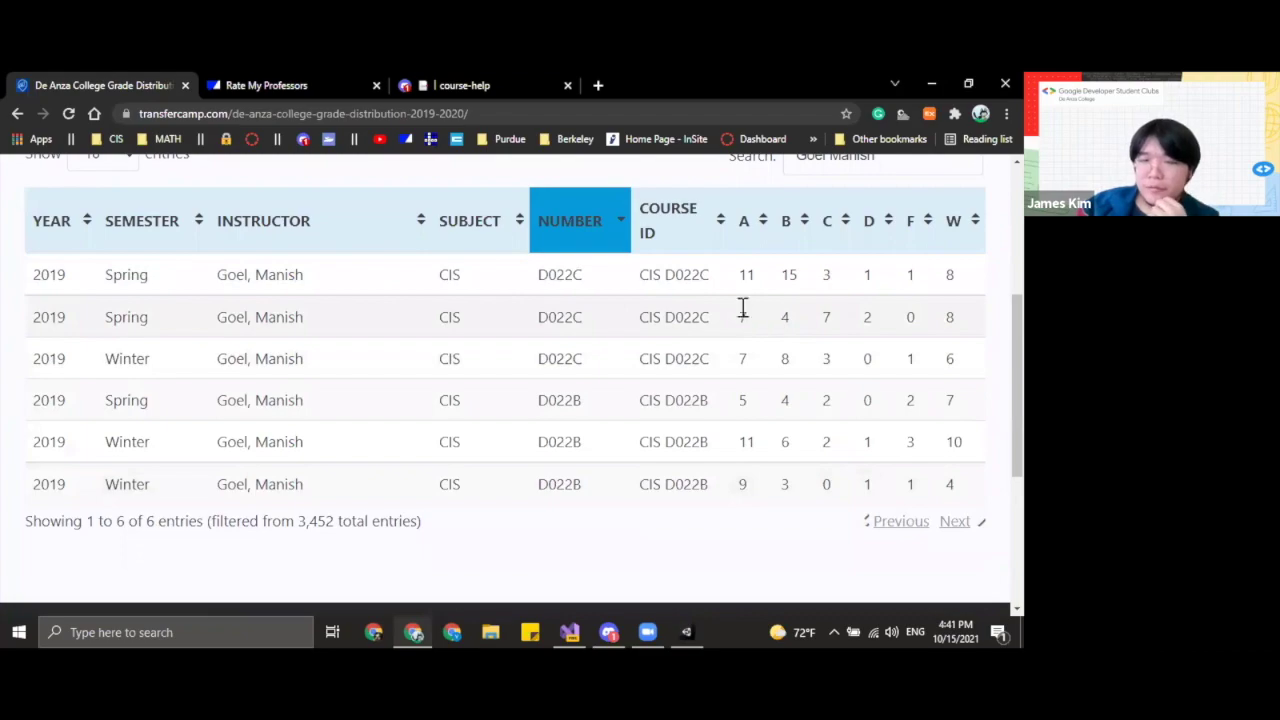
{"action": "left_click_drag", "start_coordinate": [737, 274], "coordinate": [966, 286]}
{"action": "double_click", "coordinate": [788, 317]}
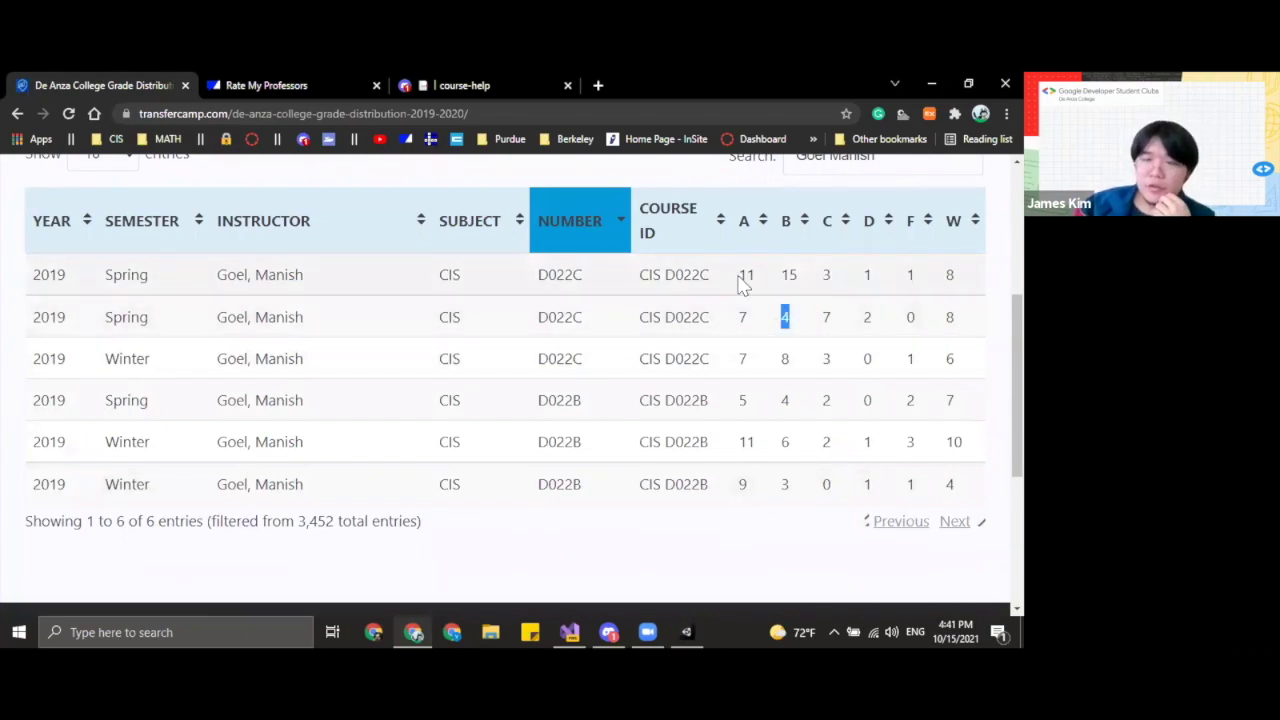
{"action": "left_click", "coordinate": [768, 282]}
{"action": "double_click", "coordinate": [789, 275]}
{"action": "double_click", "coordinate": [785, 317]}
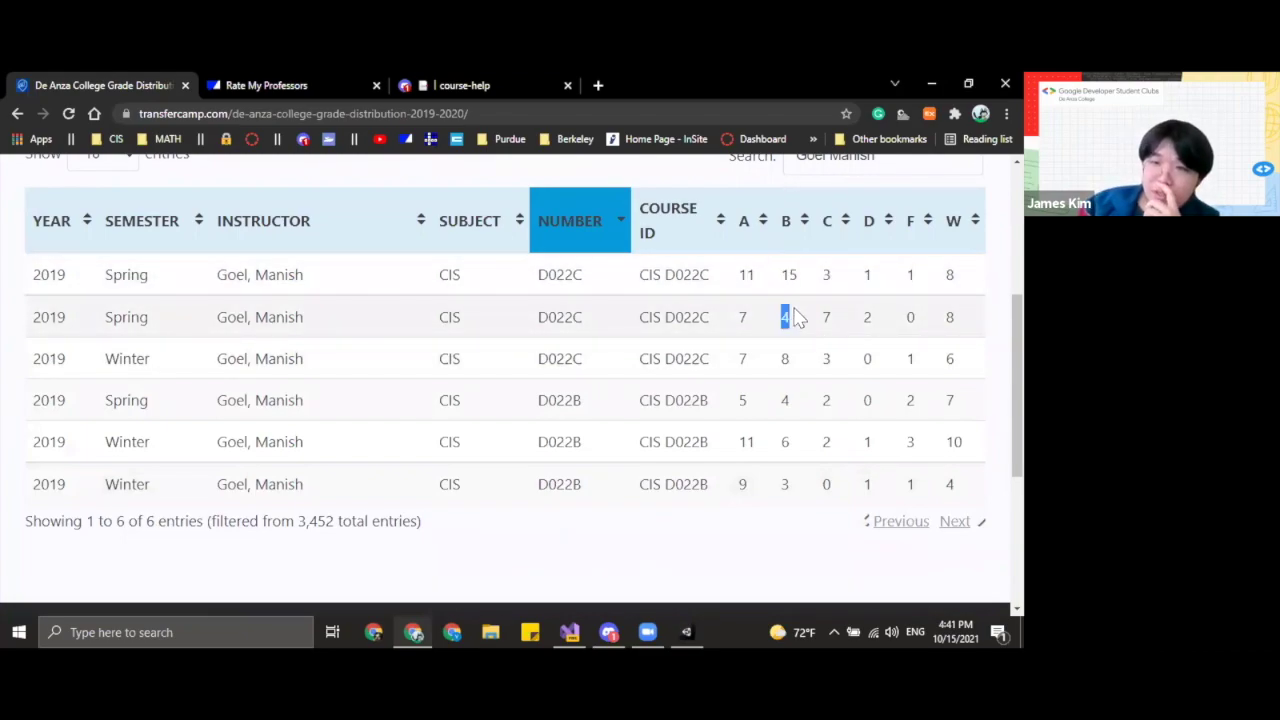
{"action": "double_click", "coordinate": [955, 280]}
{"action": "double_click", "coordinate": [949, 316]}
{"action": "left_click", "coordinate": [962, 362]}
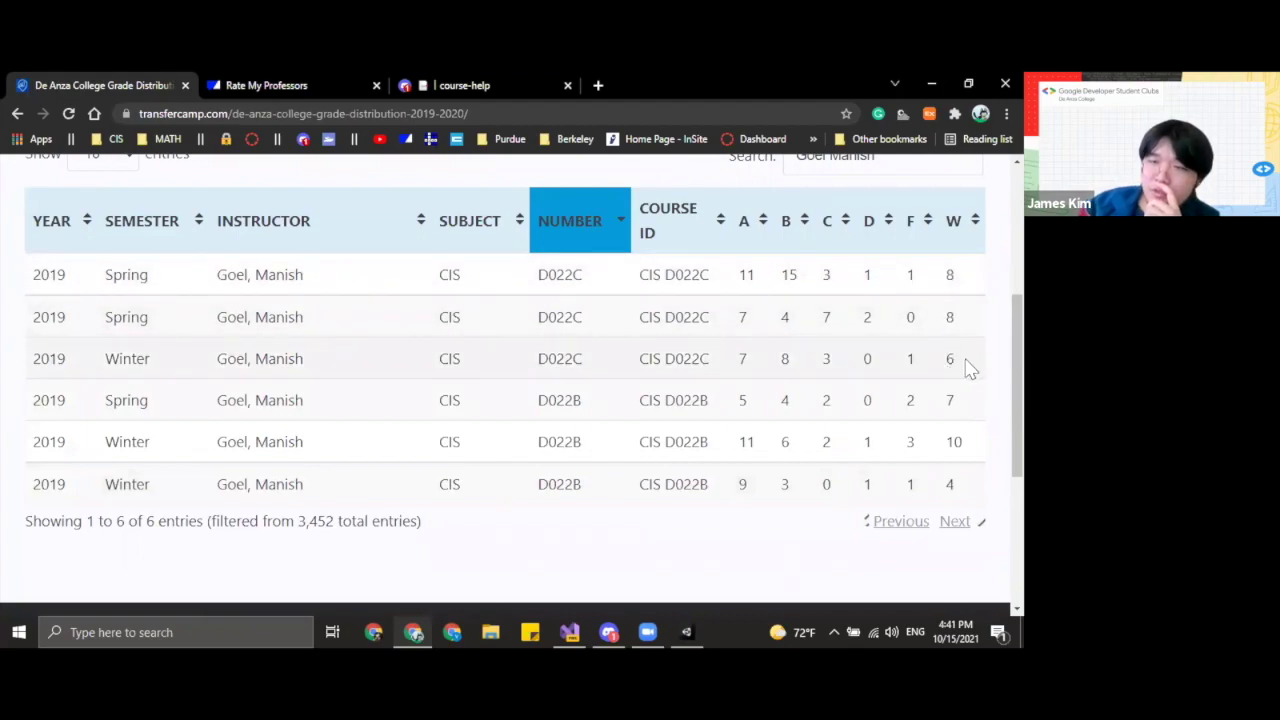
{"action": "double_click", "coordinate": [950, 360]}
{"action": "left_click", "coordinate": [962, 398]}
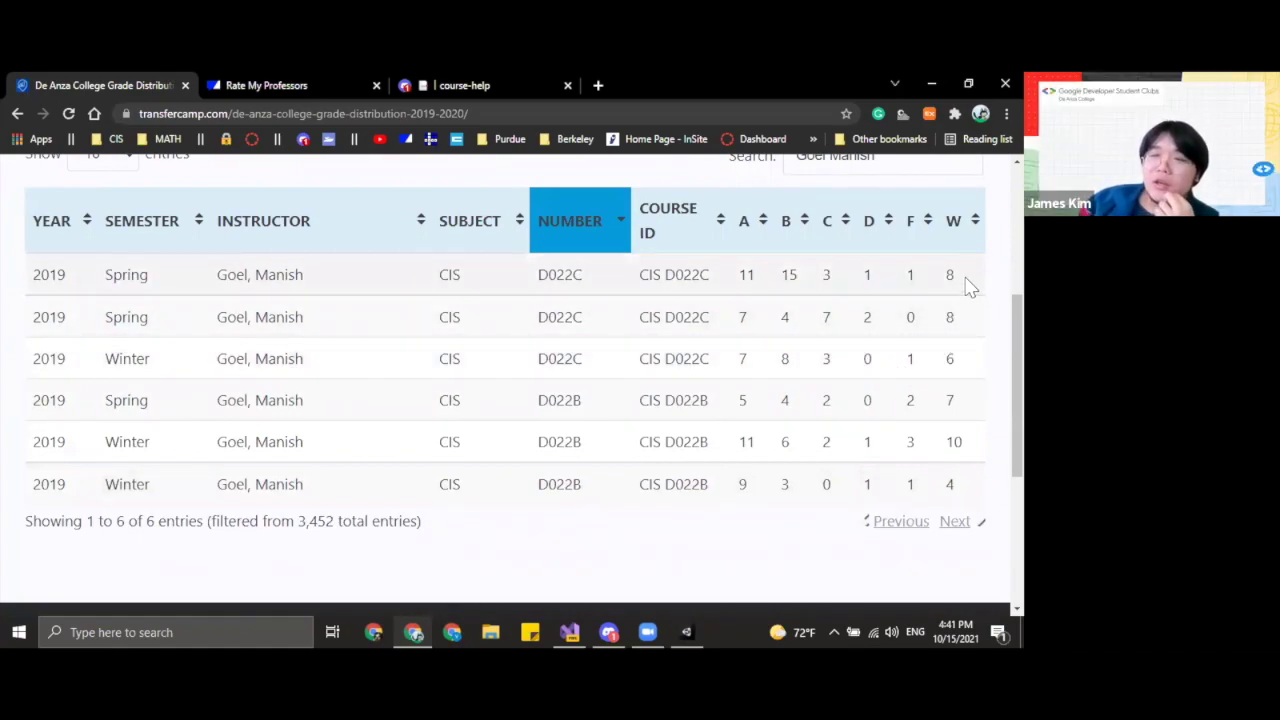
- Compare the F and W counts across rows, highlighting W values 8, 8 and 6
{"action": "left_click_drag", "start_coordinate": [965, 285], "coordinate": [909, 274]}
{"action": "left_click", "coordinate": [914, 289]}
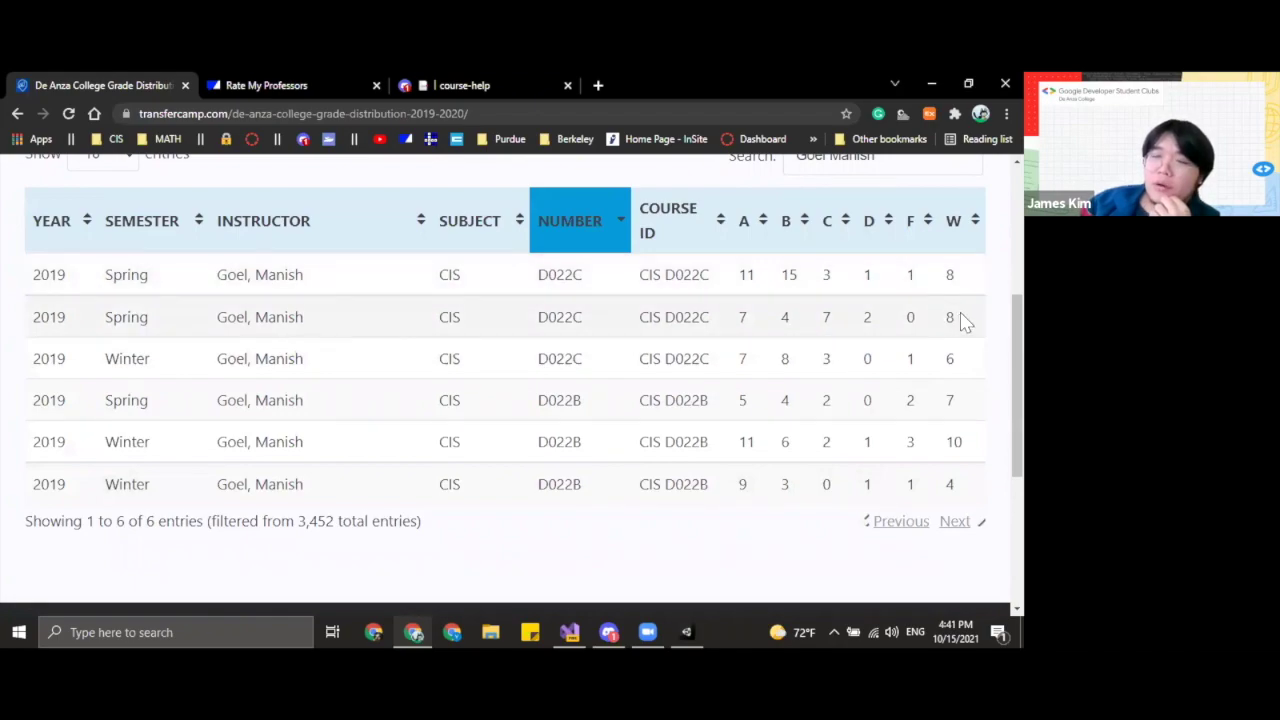
{"action": "left_click_drag", "start_coordinate": [960, 320], "coordinate": [906, 358]}
{"action": "left_click", "coordinate": [905, 318]}
{"action": "left_click", "coordinate": [970, 360]}
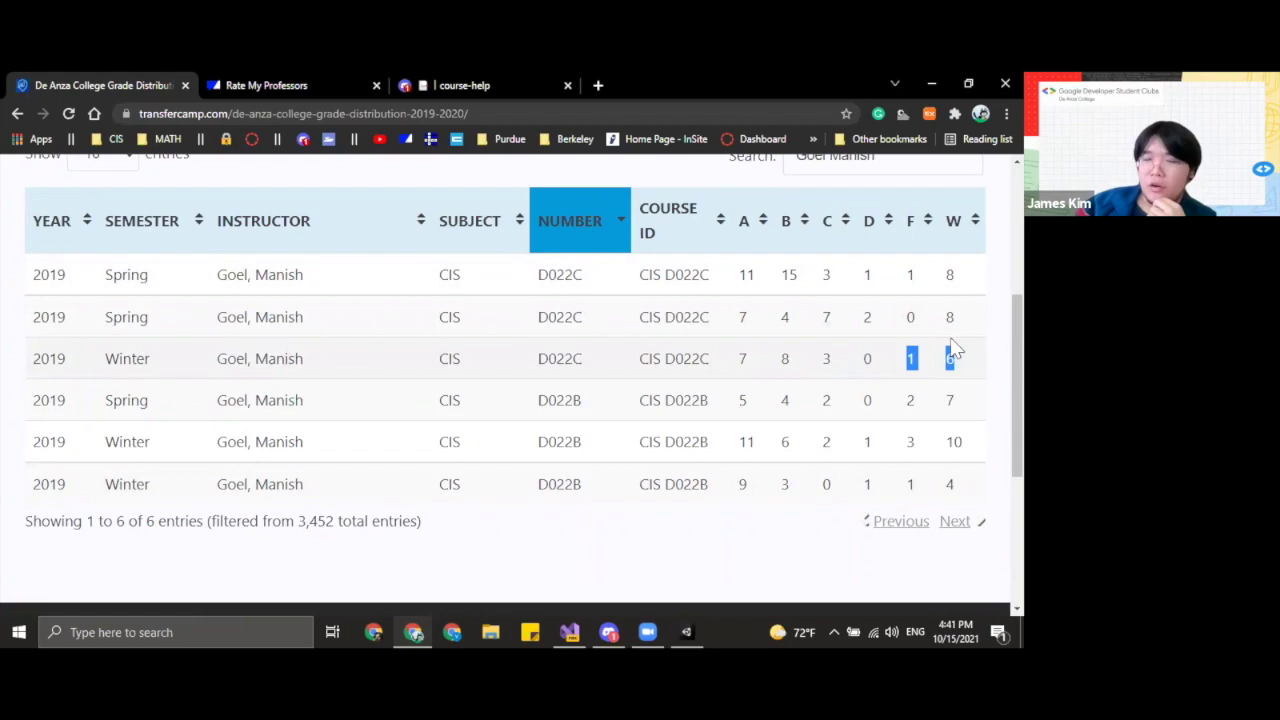
{"action": "left_click", "coordinate": [964, 360]}
{"action": "double_click", "coordinate": [948, 278]}
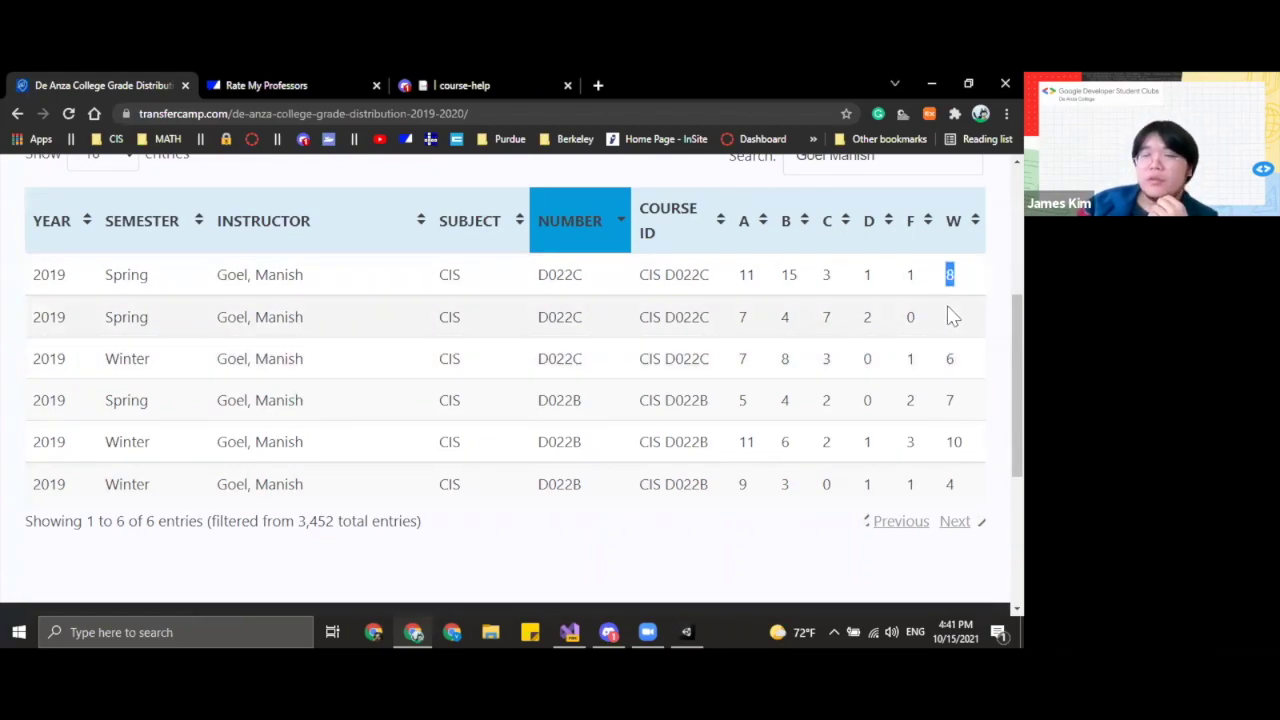
{"action": "double_click", "coordinate": [958, 364]}
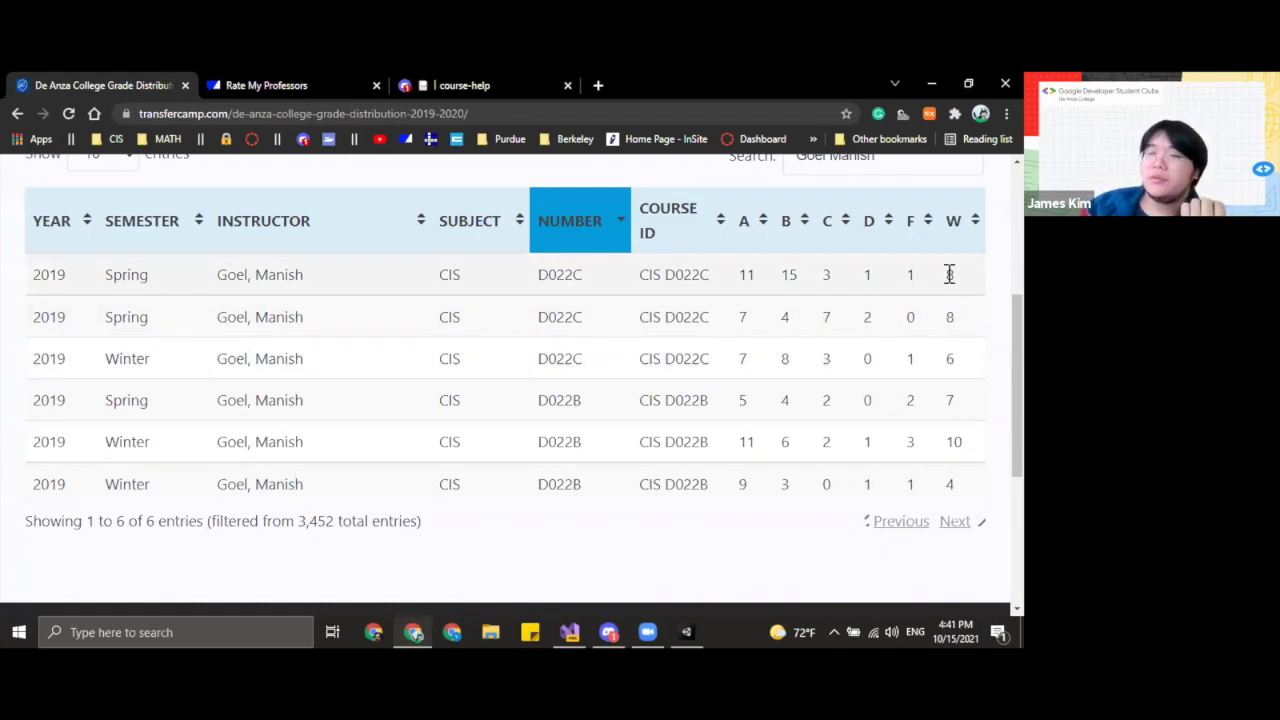
{"action": "double_click", "coordinate": [945, 365]}
{"action": "left_click", "coordinate": [944, 368]}
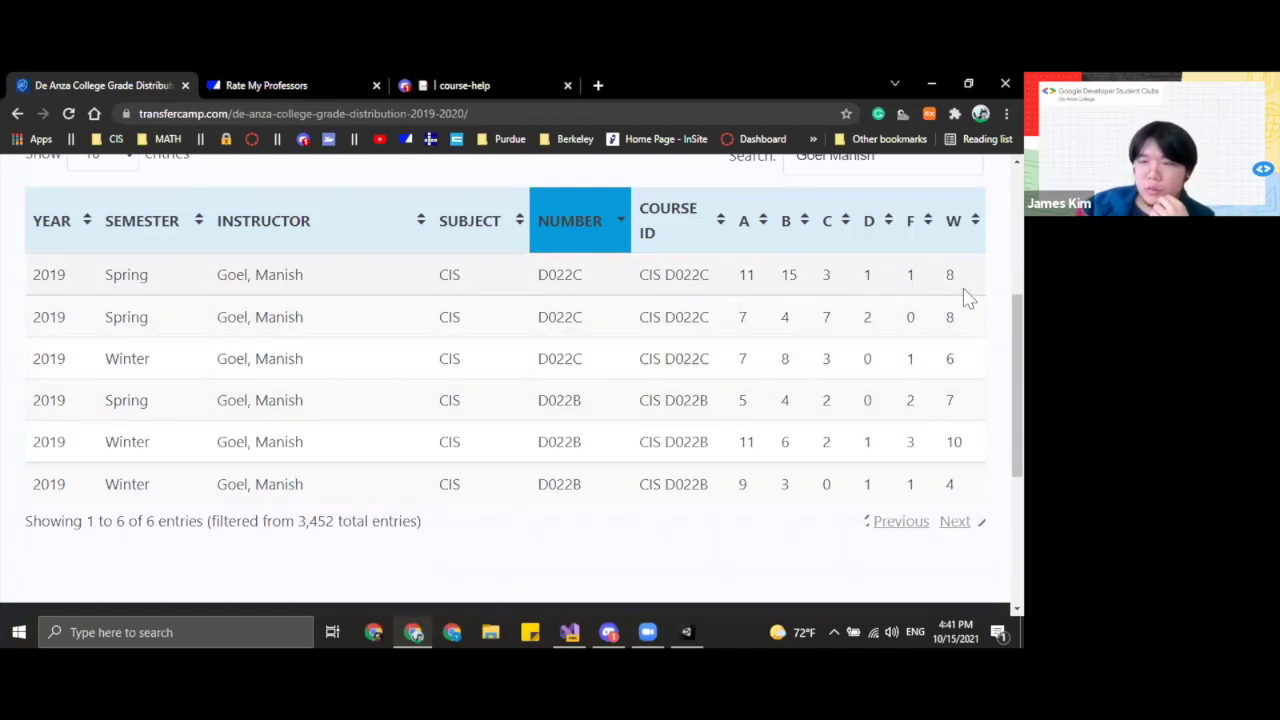
{"action": "left_click_drag", "start_coordinate": [958, 284], "coordinate": [968, 347]}
{"action": "double_click", "coordinate": [950, 358]}
{"action": "scroll", "coordinate": [900, 390], "scroll_direction": "up", "scroll_amount": 3}
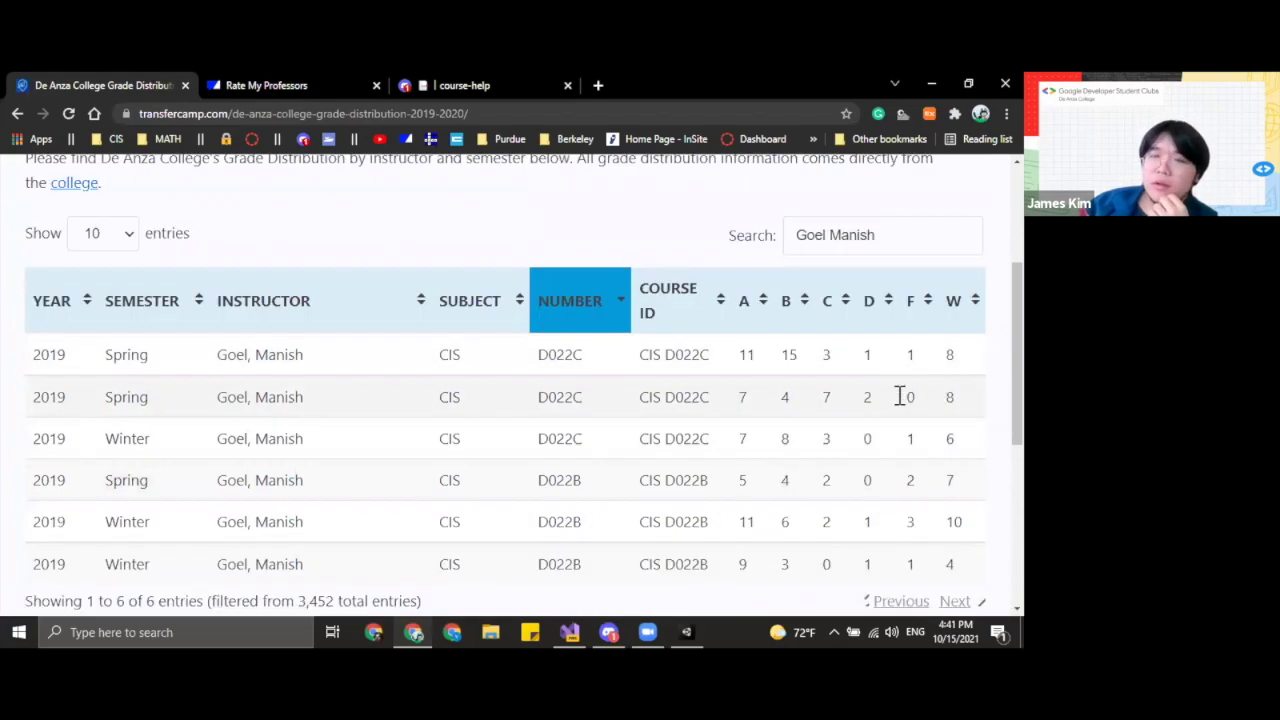
- Replace the search text with a third instructor's surname, deleting a stray extra character
{"action": "triple_click", "coordinate": [837, 394]}
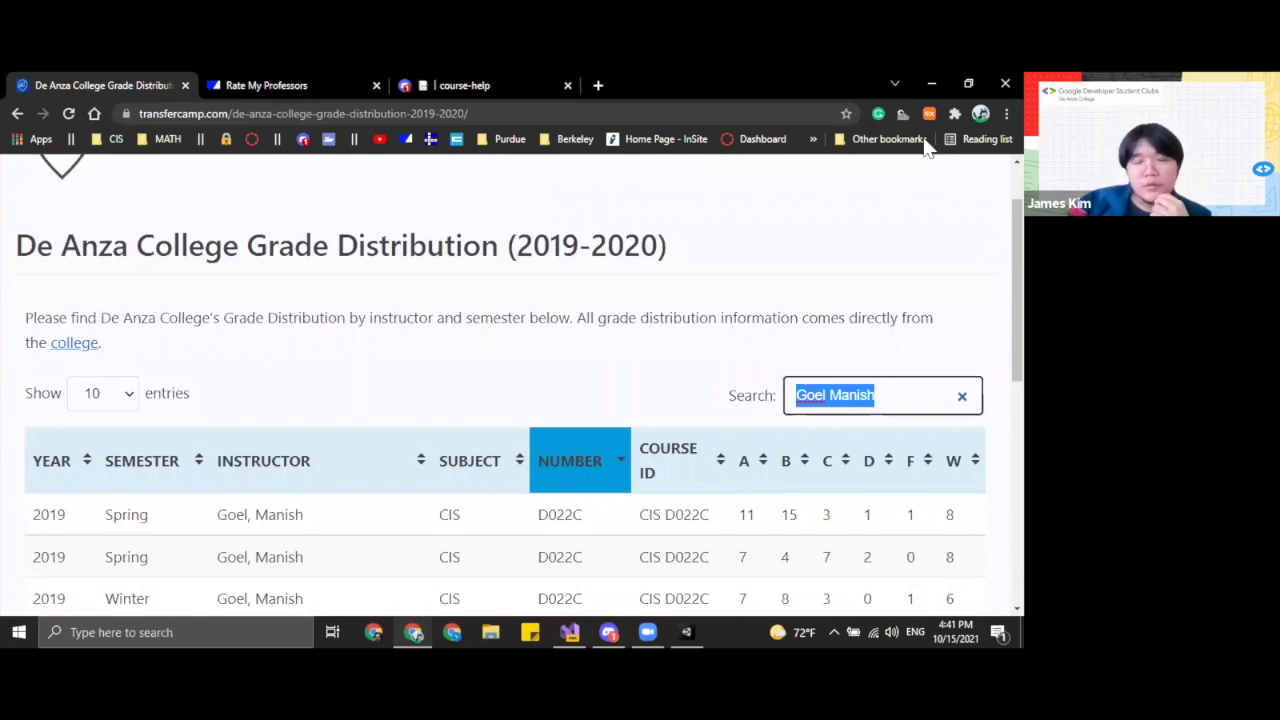
{"action": "key", "text": "alt+Tab"}
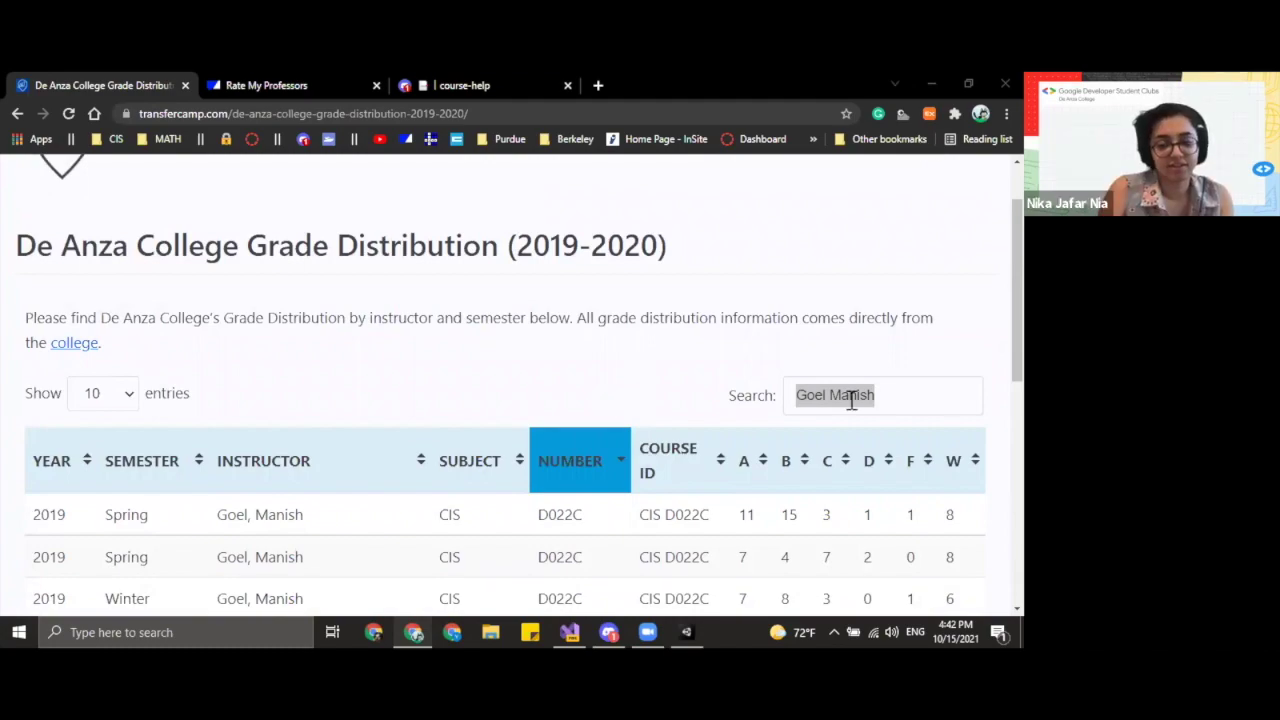
{"action": "key", "text": "super"}
{"action": "left_click", "coordinate": [737, 389]}
{"action": "type", "text": "gar"}
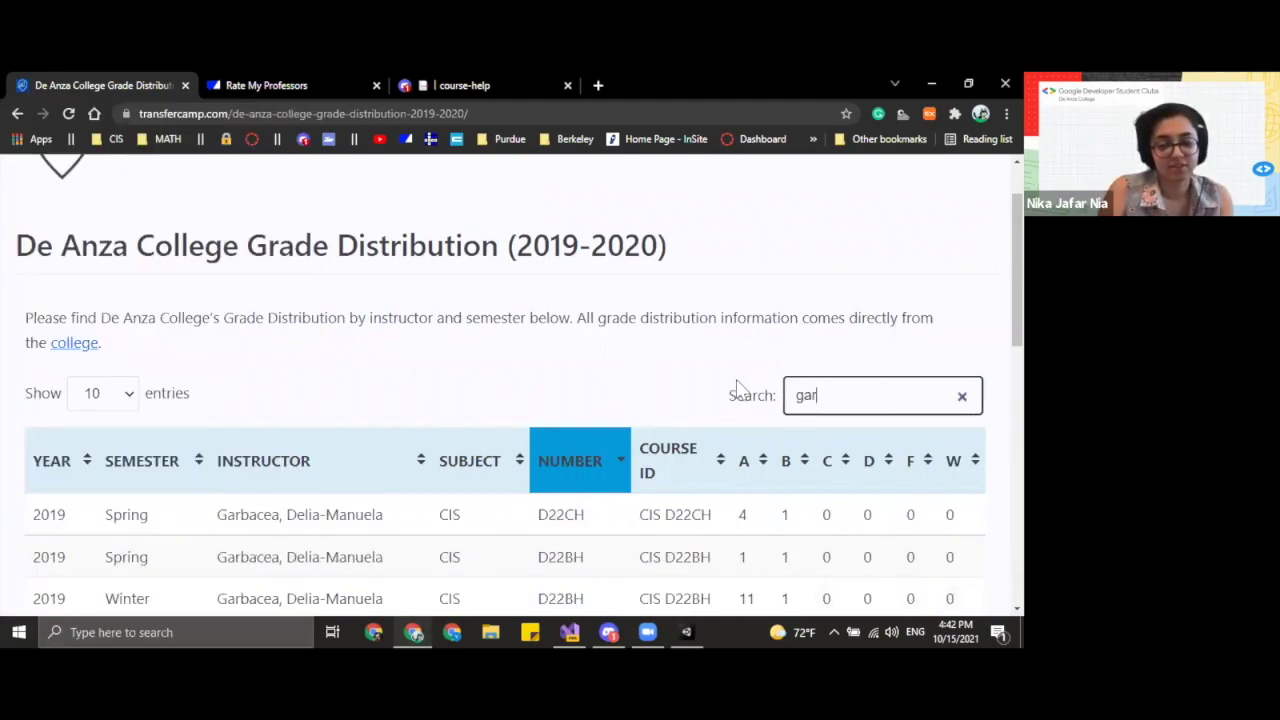
{"action": "type", "text": "bez"}
{"action": "key", "text": "BackSpace"}
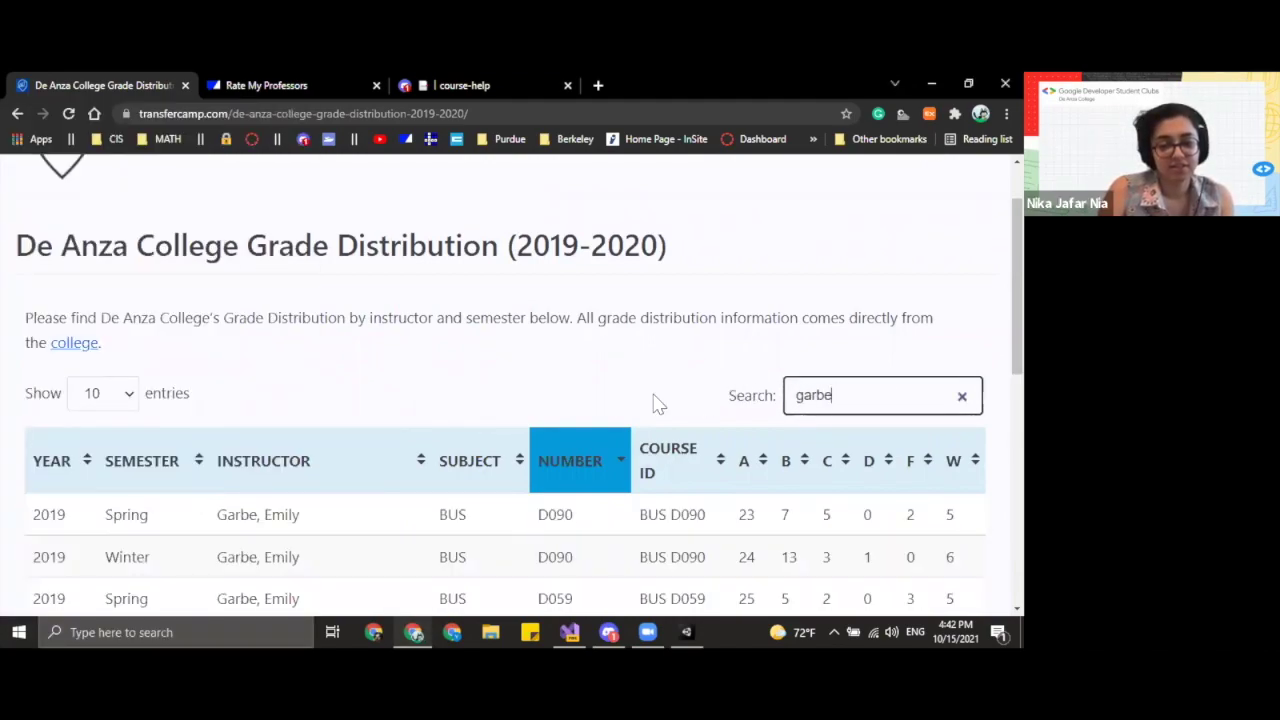
- Correct the surname's spelling and scroll through the filtered CIS sections
{"action": "scroll", "coordinate": [658, 403], "scroll_direction": "down", "scroll_amount": 3}
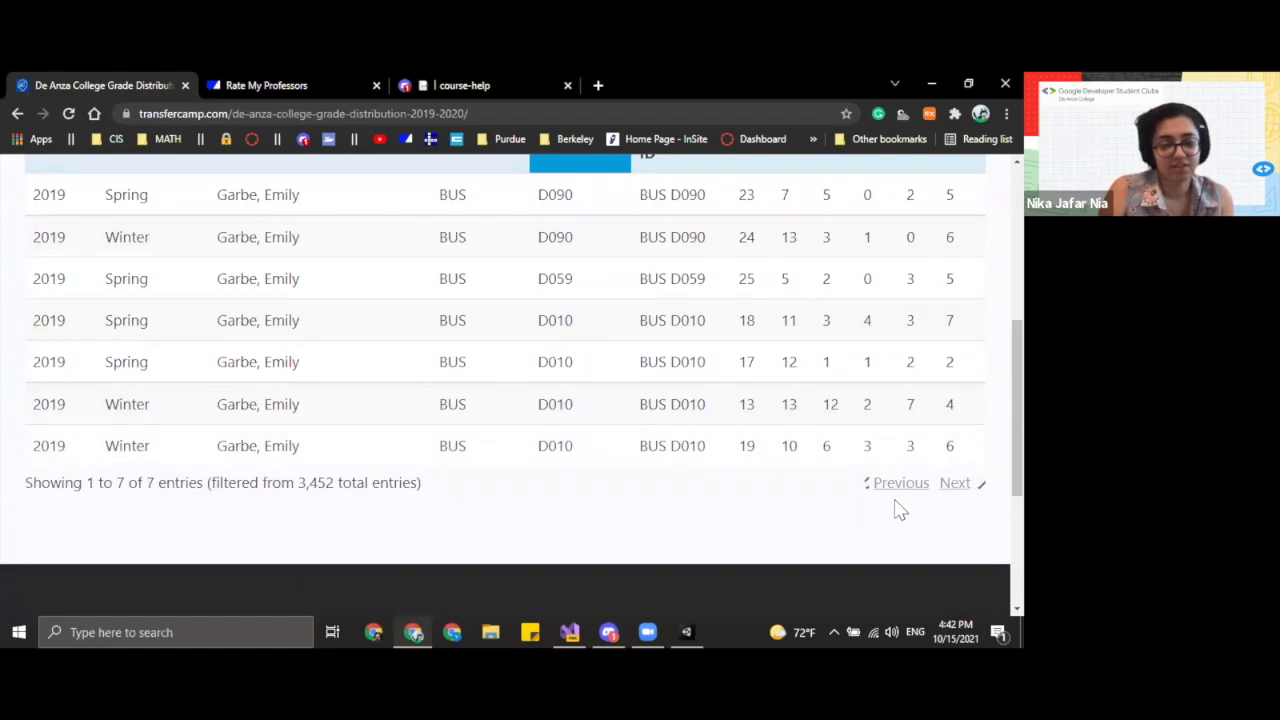
{"action": "scroll", "coordinate": [900, 508], "scroll_direction": "up", "scroll_amount": 3}
{"action": "scroll", "coordinate": [860, 470], "scroll_direction": "down", "scroll_amount": 4}
{"action": "scroll", "coordinate": [884, 485], "scroll_direction": "up", "scroll_amount": 5}
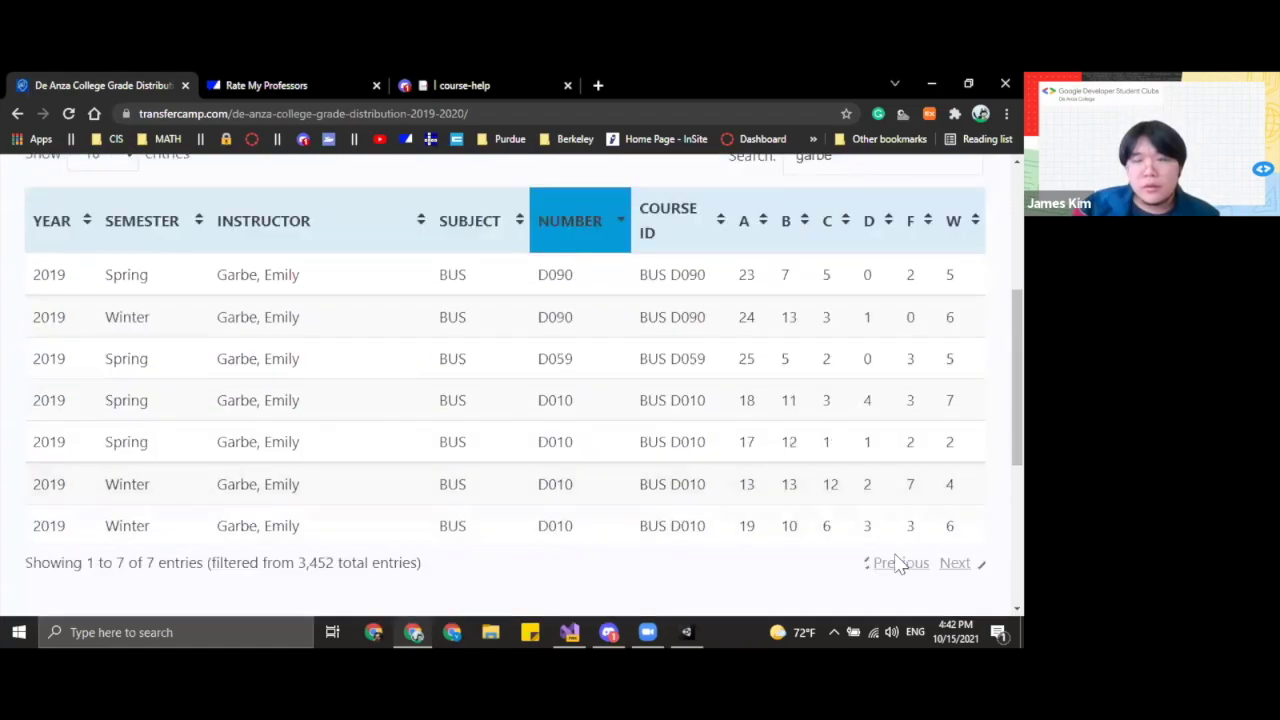
{"action": "left_click", "coordinate": [857, 230]}
{"action": "key", "text": "BackSpace"}
{"action": "type", "text": "a"}
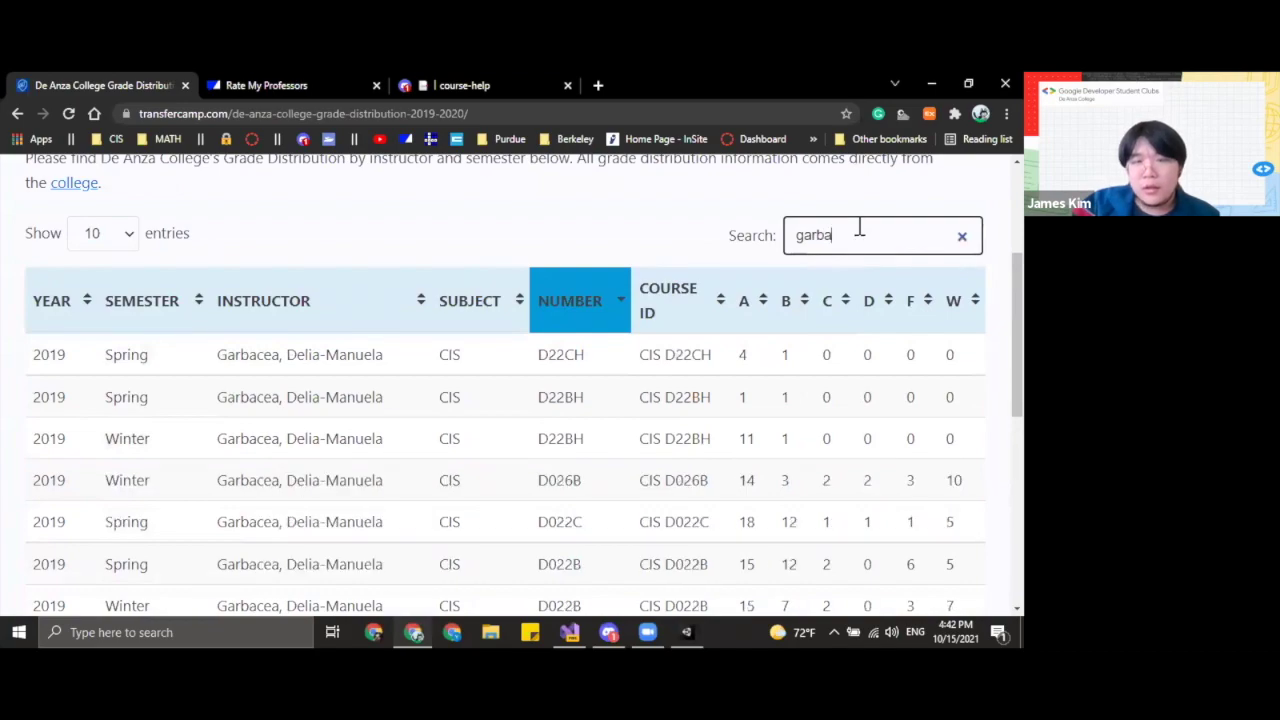
{"action": "type", "text": "cea"}
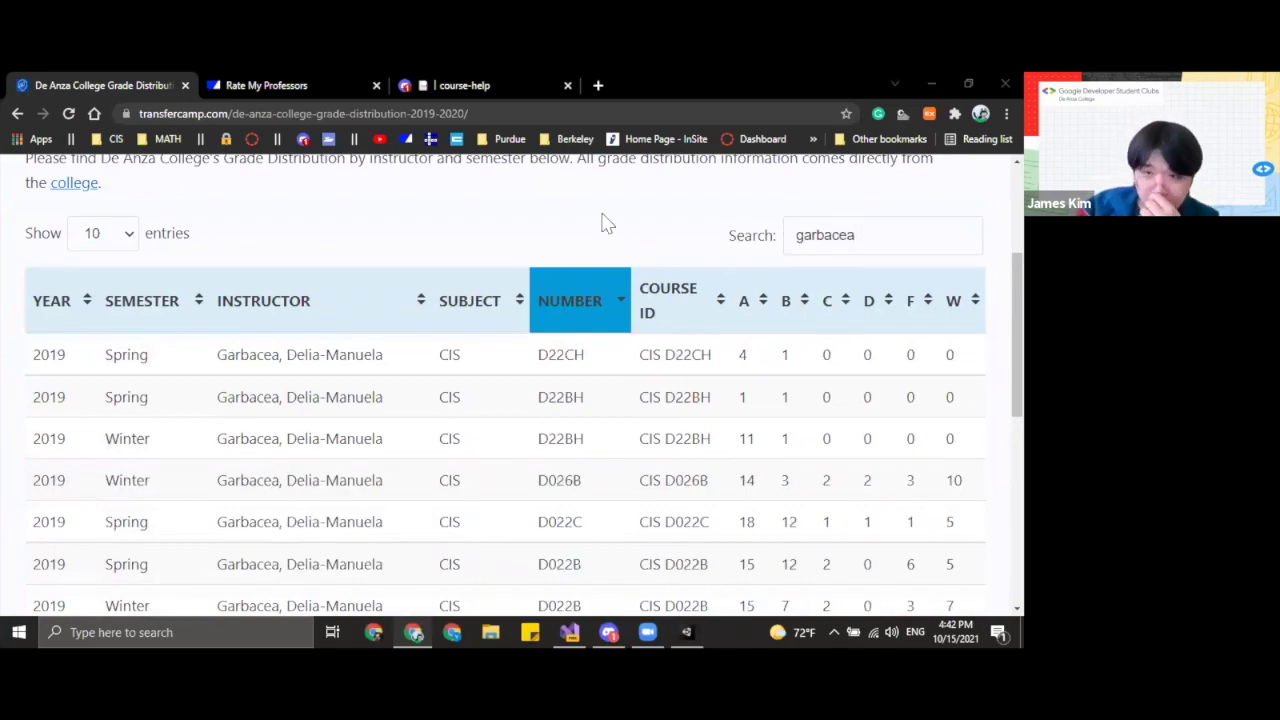
{"action": "scroll", "coordinate": [766, 366], "scroll_direction": "down", "scroll_amount": 3}
- Sort the filtered table by course number ascending and highlight the first two rows' grades
{"action": "scroll", "coordinate": [725, 360], "scroll_direction": "up", "scroll_amount": 2}
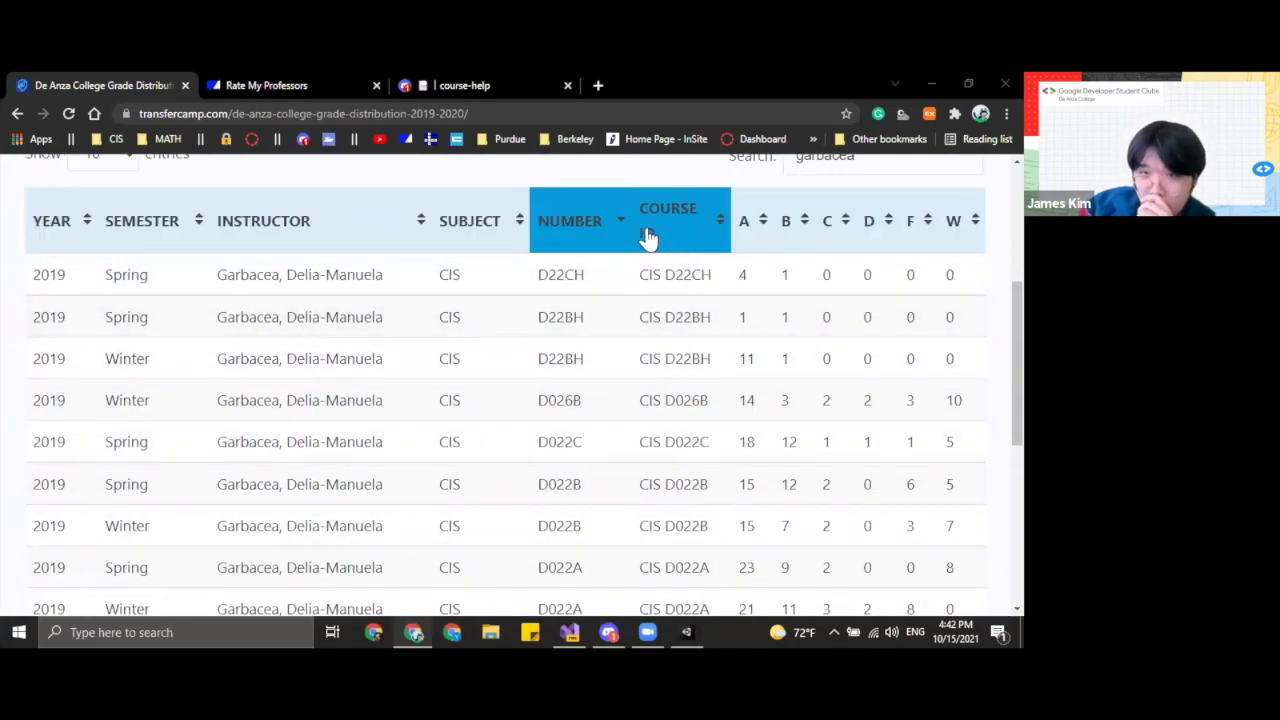
{"action": "left_click", "coordinate": [586, 246]}
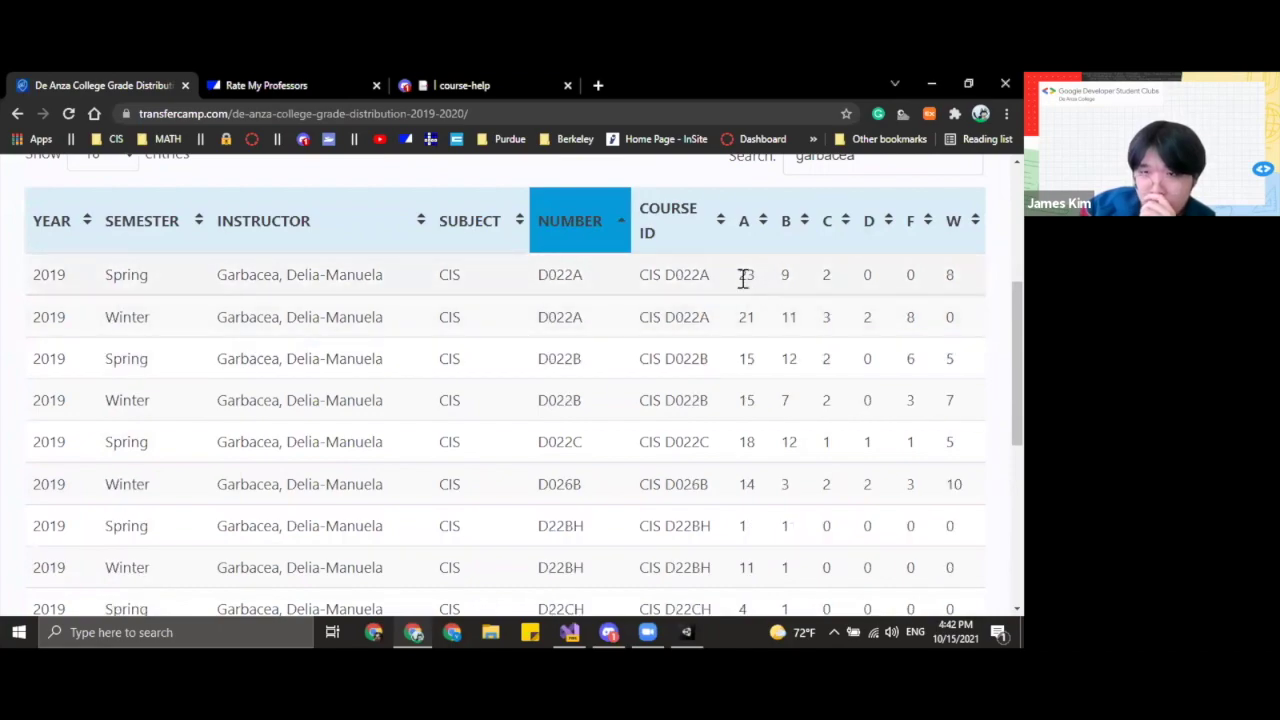
{"action": "left_click_drag", "start_coordinate": [740, 276], "coordinate": [963, 280]}
{"action": "left_click", "coordinate": [963, 280]}
{"action": "left_click_drag", "start_coordinate": [733, 333], "coordinate": [971, 323]}
{"action": "left_click", "coordinate": [814, 333]}
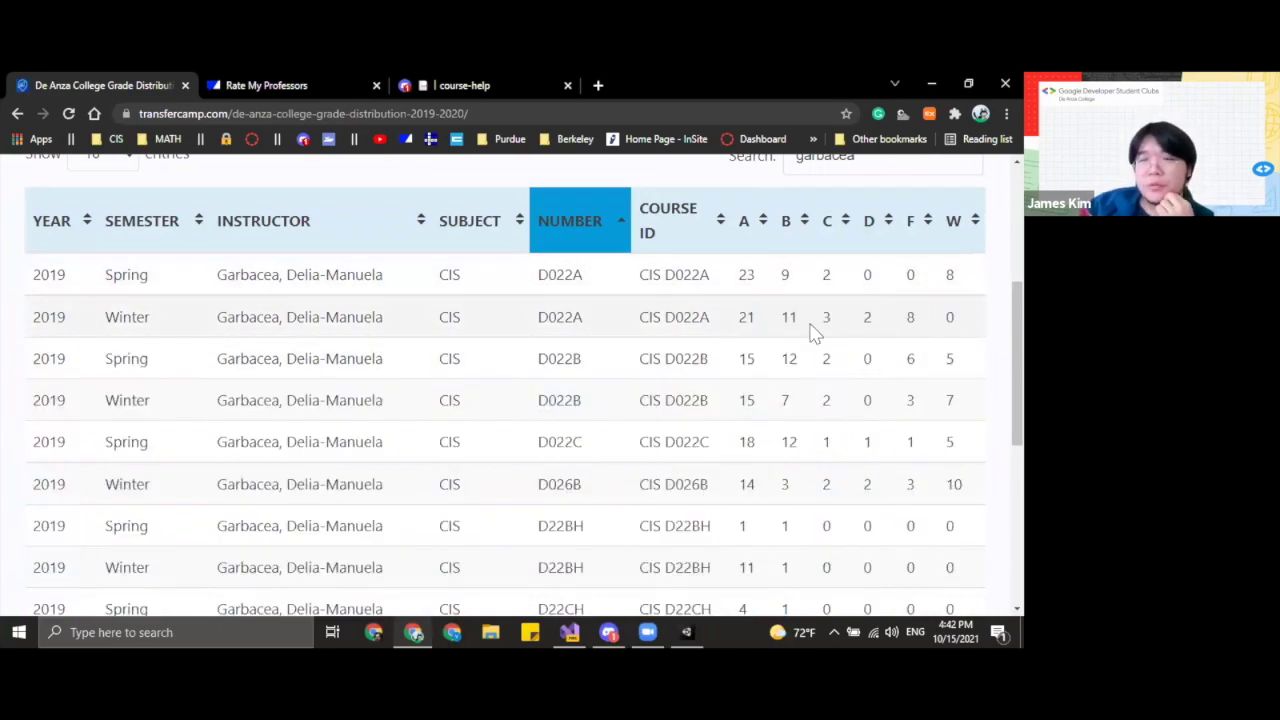
{"action": "left_click_drag", "start_coordinate": [744, 313], "coordinate": [750, 318]}
{"action": "left_click", "coordinate": [751, 322]}
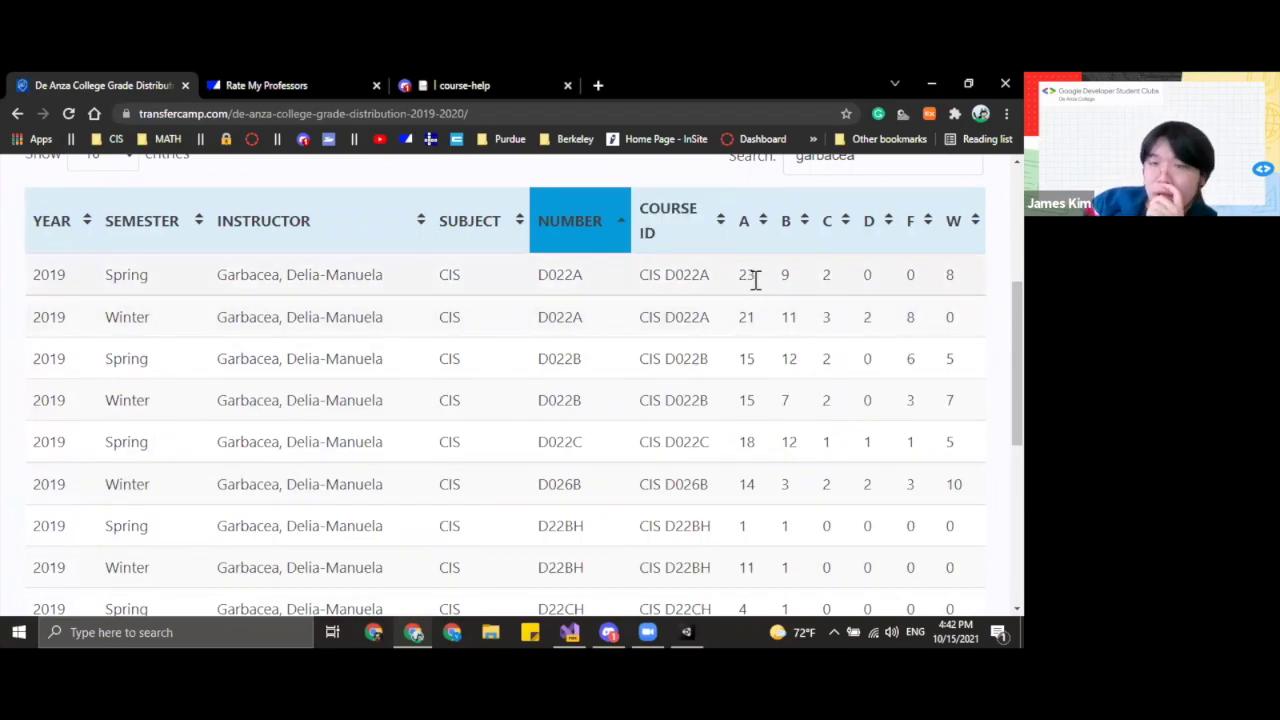
- Highlight rows one and two's A and B counts: 23 A/9 B and 21 A/11 B
{"action": "double_click", "coordinate": [738, 280]}
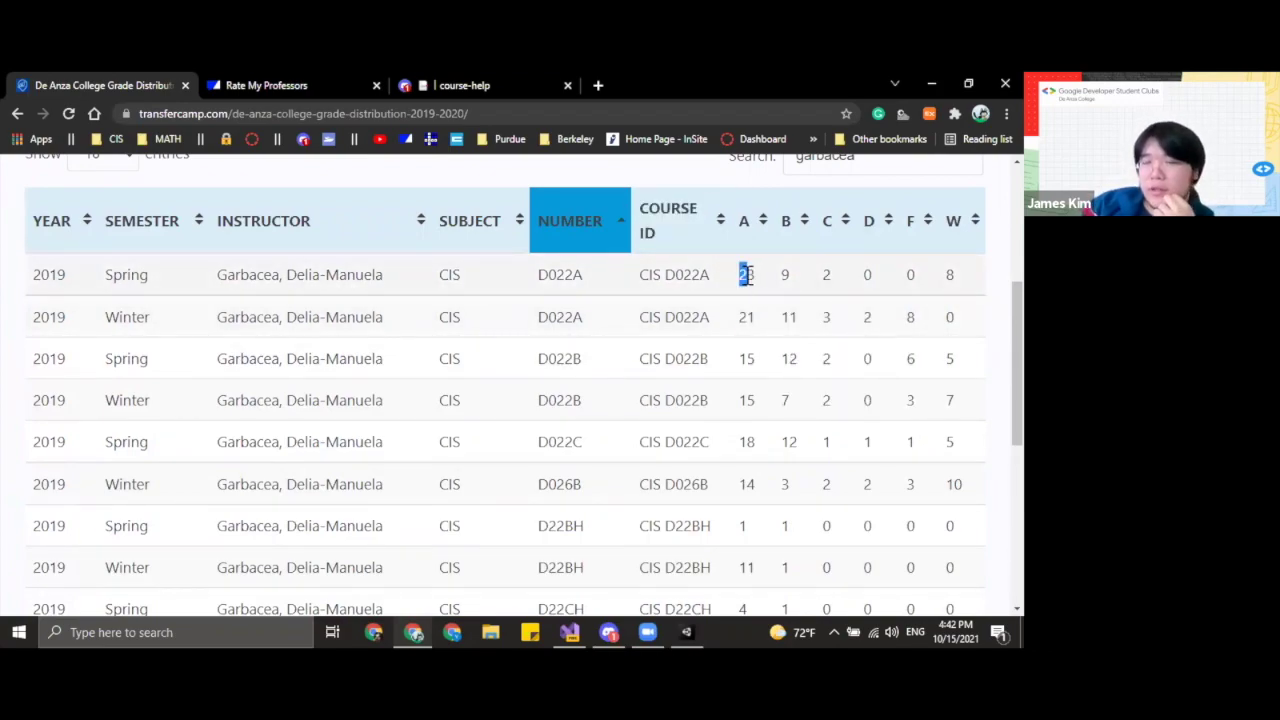
{"action": "left_click", "coordinate": [737, 286]}
{"action": "double_click", "coordinate": [744, 285]}
{"action": "double_click", "coordinate": [786, 285]}
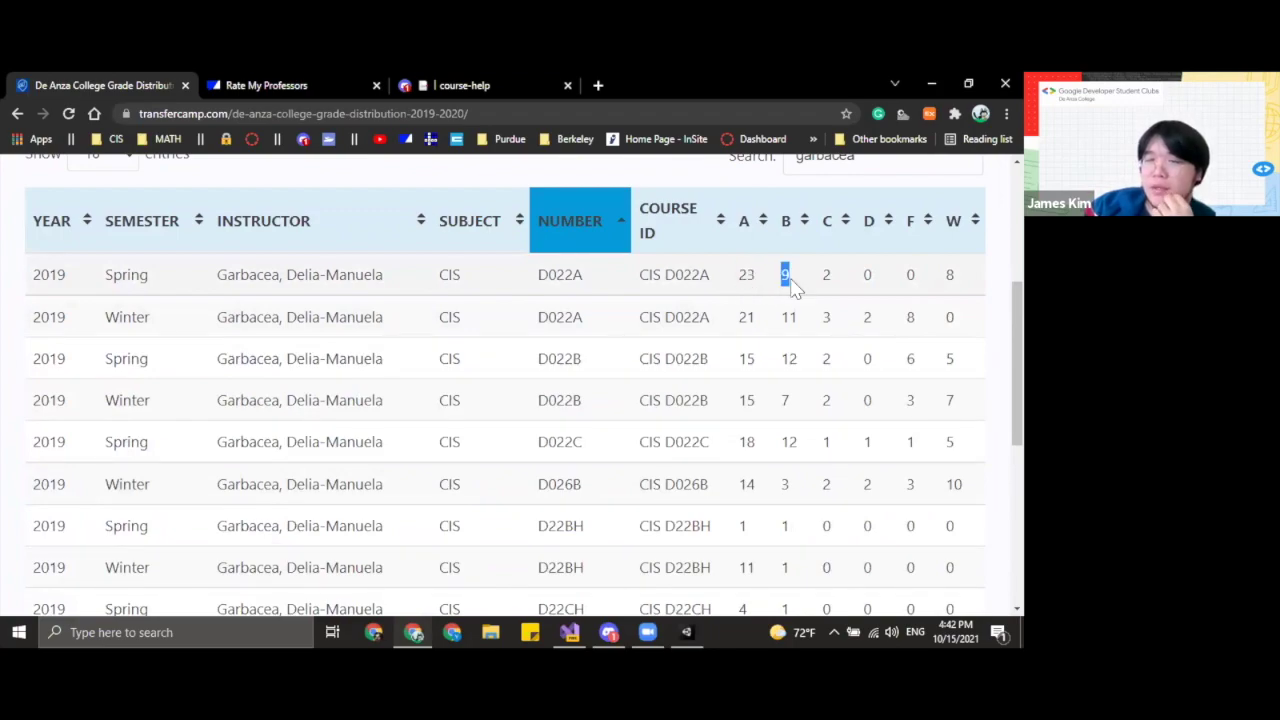
{"action": "double_click", "coordinate": [742, 280]}
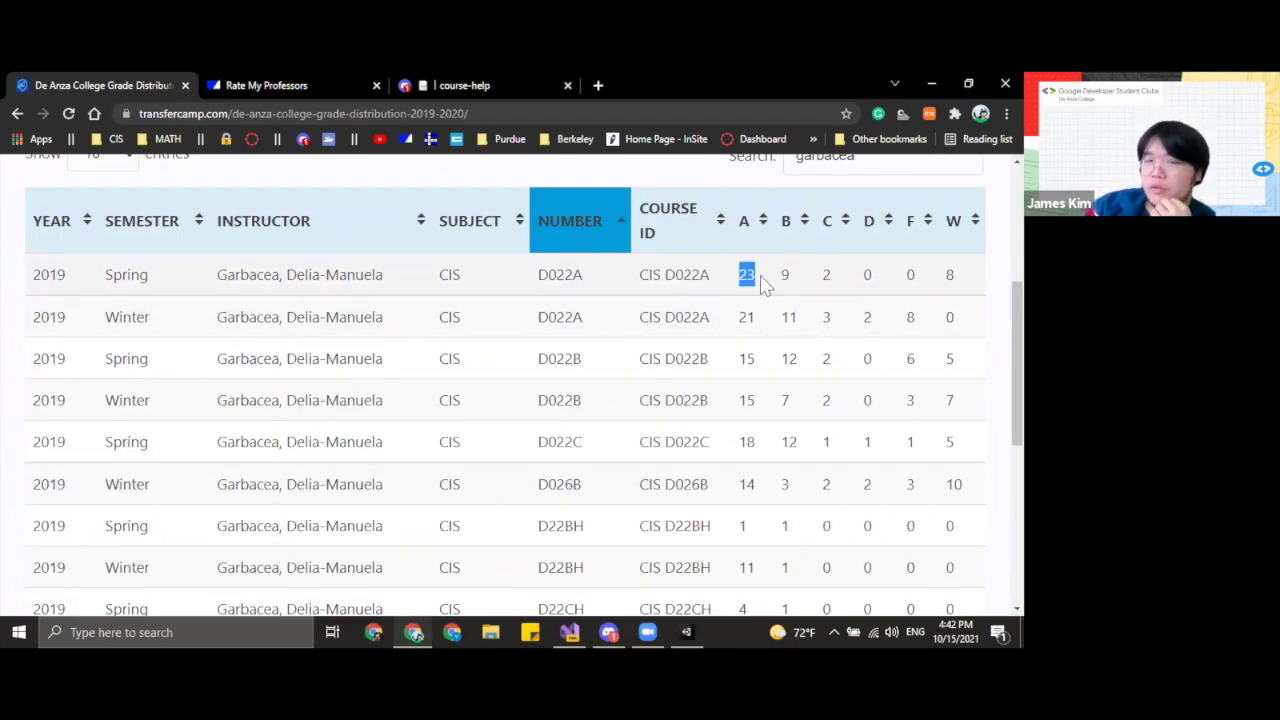
{"action": "double_click", "coordinate": [789, 317]}
{"action": "double_click", "coordinate": [747, 318]}
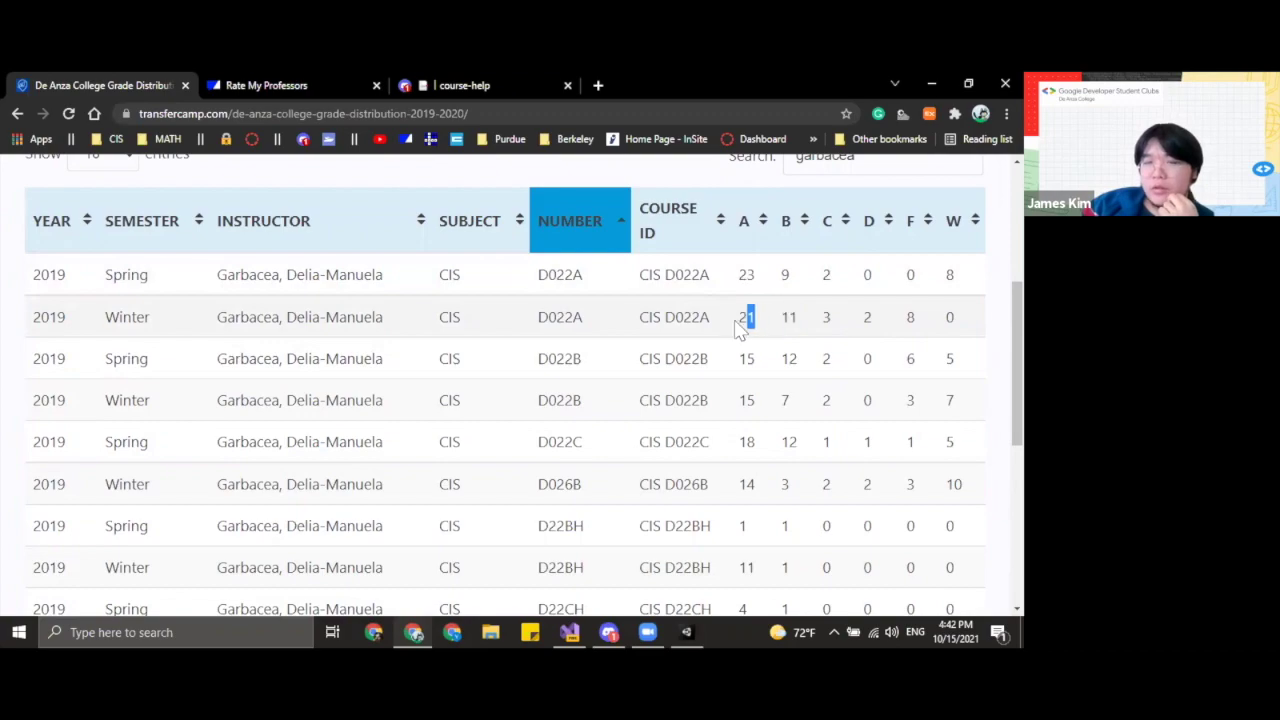
{"action": "left_click_drag", "start_coordinate": [729, 325], "coordinate": [800, 322]}
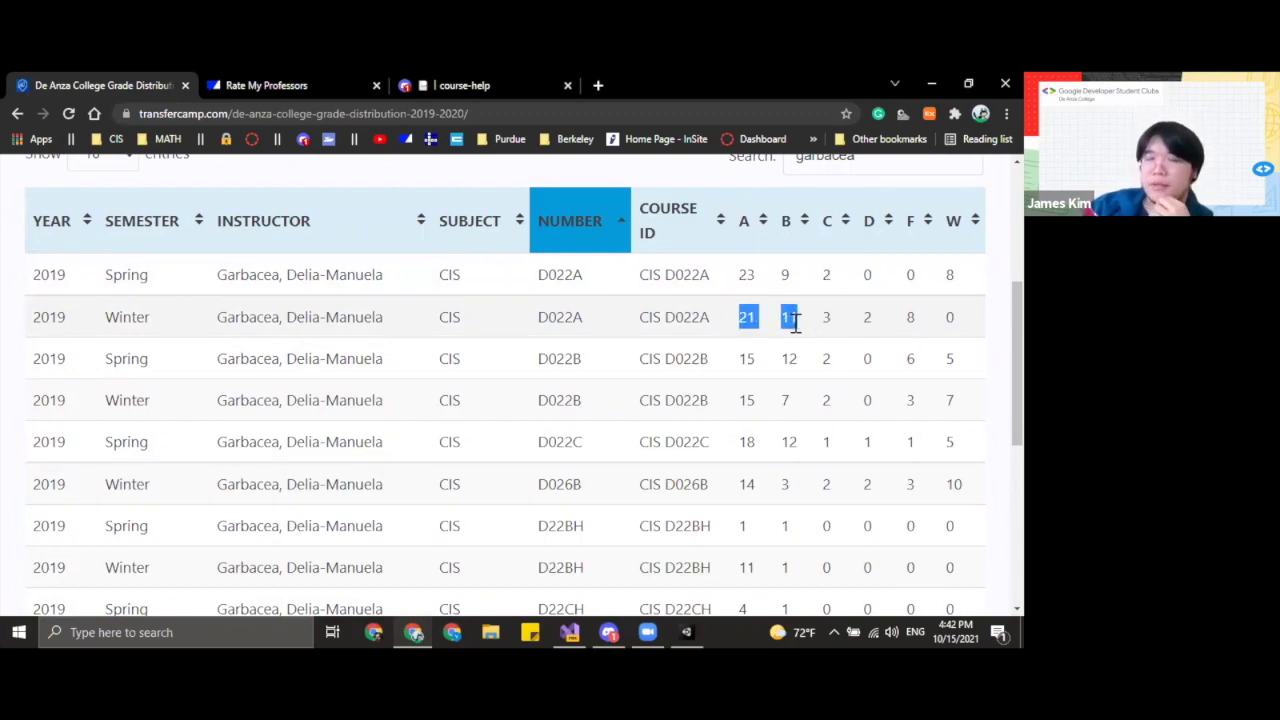
- Select A and B counts for rows three to five (15/12, 15/7, 18/12) and the D022A–D022B rows
{"action": "left_click_drag", "start_coordinate": [745, 357], "coordinate": [814, 363]}
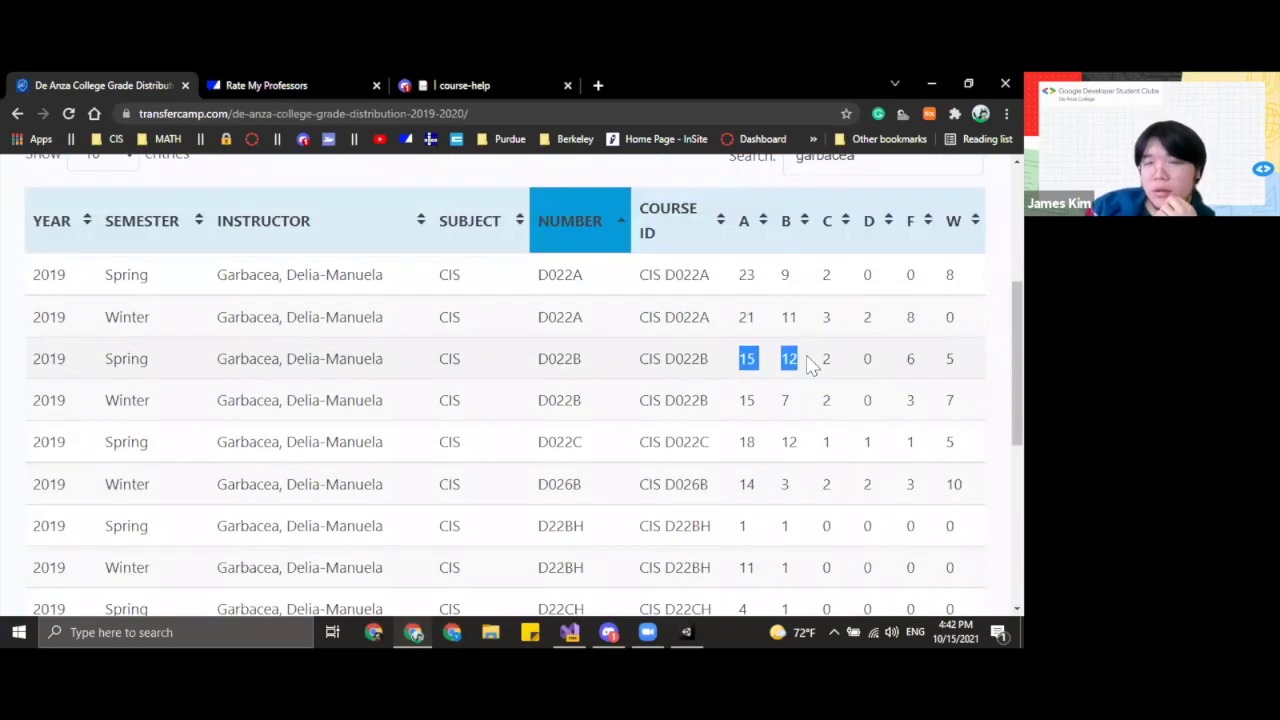
{"action": "left_click_drag", "start_coordinate": [740, 403], "coordinate": [793, 404]}
{"action": "left_click_drag", "start_coordinate": [734, 443], "coordinate": [806, 456]}
{"action": "left_click", "coordinate": [806, 456]}
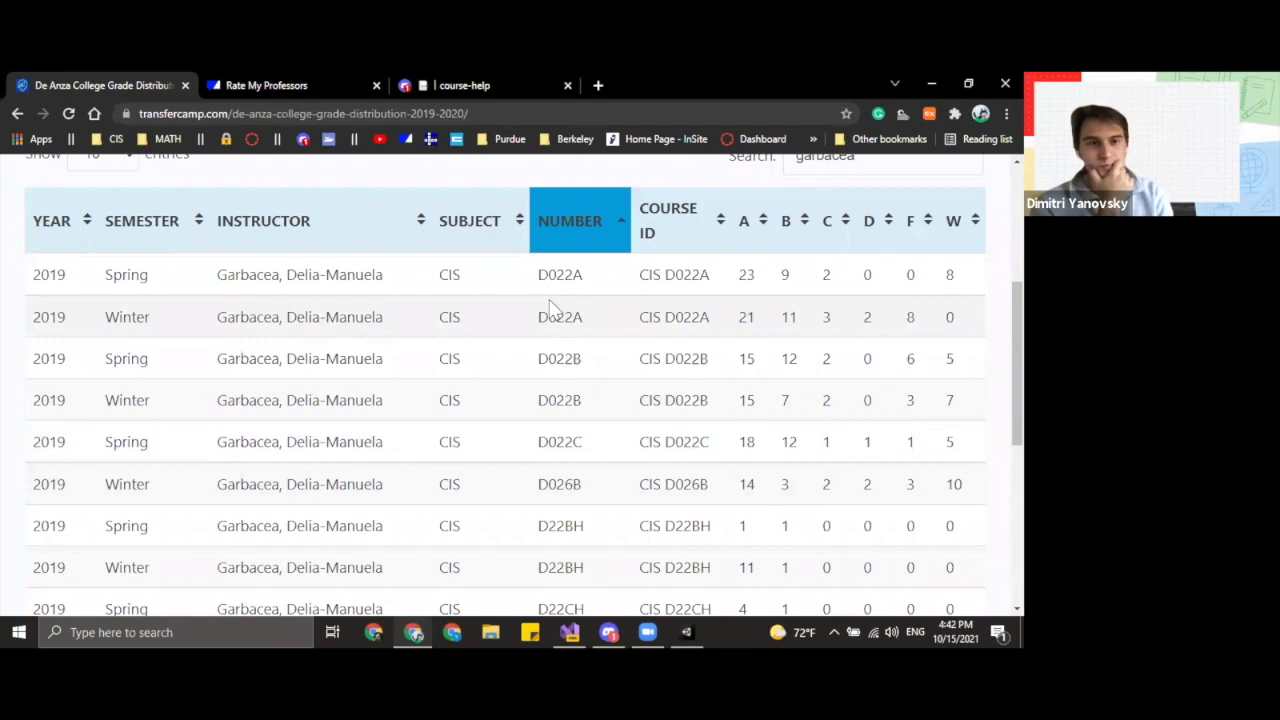
{"action": "mouse_move", "coordinate": [538, 277]}
{"action": "left_mouse_down"}
{"action": "mouse_move", "coordinate": [586, 334]}
{"action": "mouse_move", "coordinate": [592, 443]}
{"action": "mouse_move", "coordinate": [546, 280]}
{"action": "left_mouse_up"}
{"action": "left_click", "coordinate": [657, 423]}
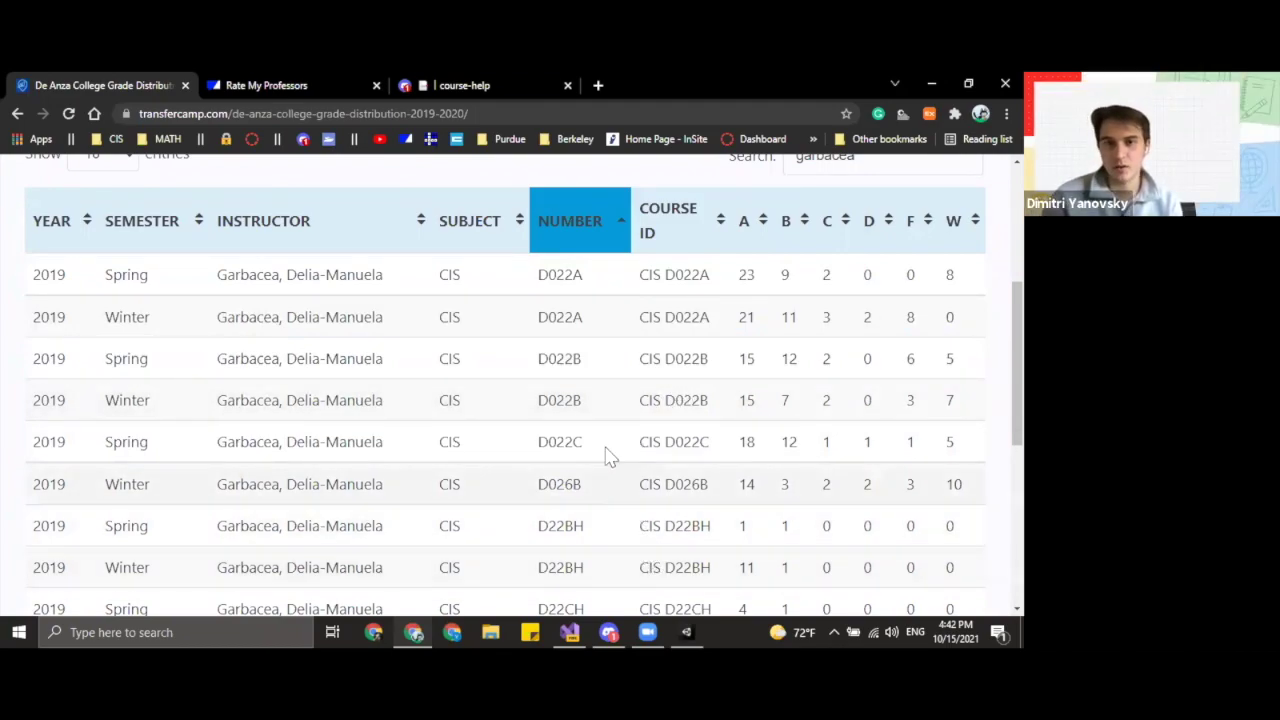
- Highlight the A counts 23, 21 and 15 in the first three rows
{"action": "double_click", "coordinate": [746, 274]}
{"action": "left_click", "coordinate": [753, 316]}
{"action": "double_click", "coordinate": [749, 317]}
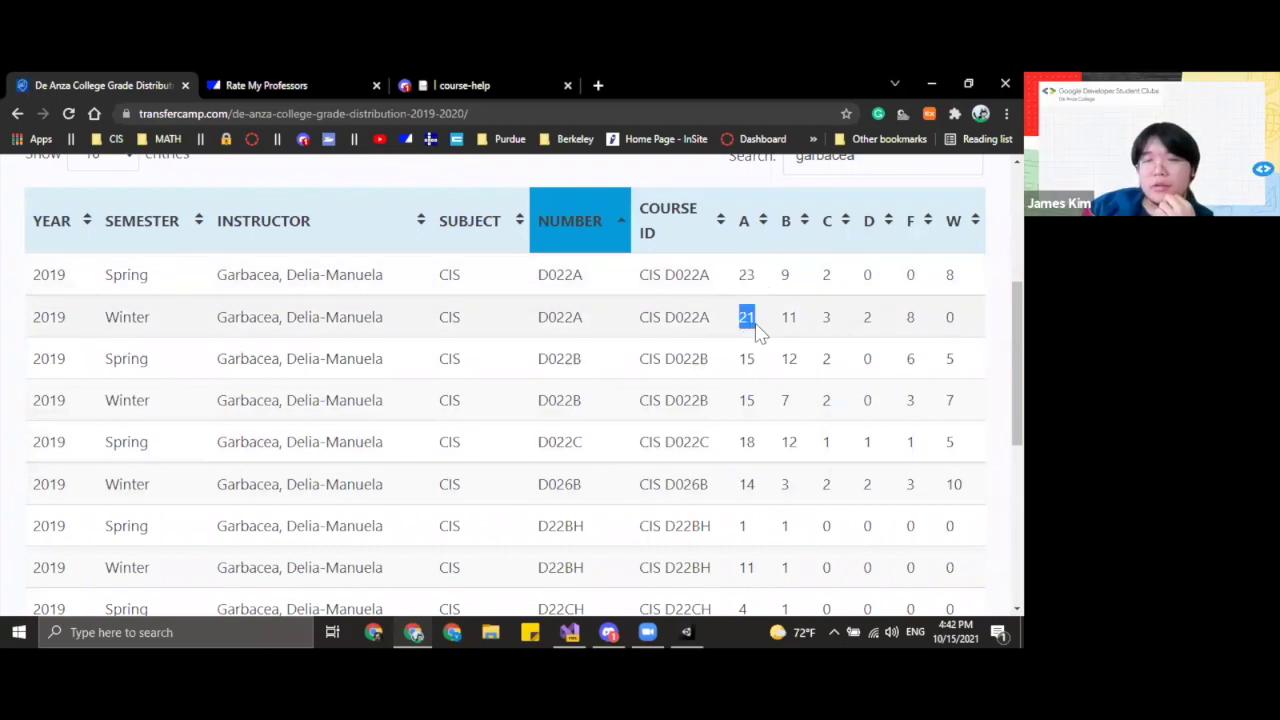
{"action": "left_click", "coordinate": [751, 318]}
{"action": "double_click", "coordinate": [742, 360]}
{"action": "scroll", "coordinate": [755, 370], "scroll_direction": "up", "scroll_amount": 2}
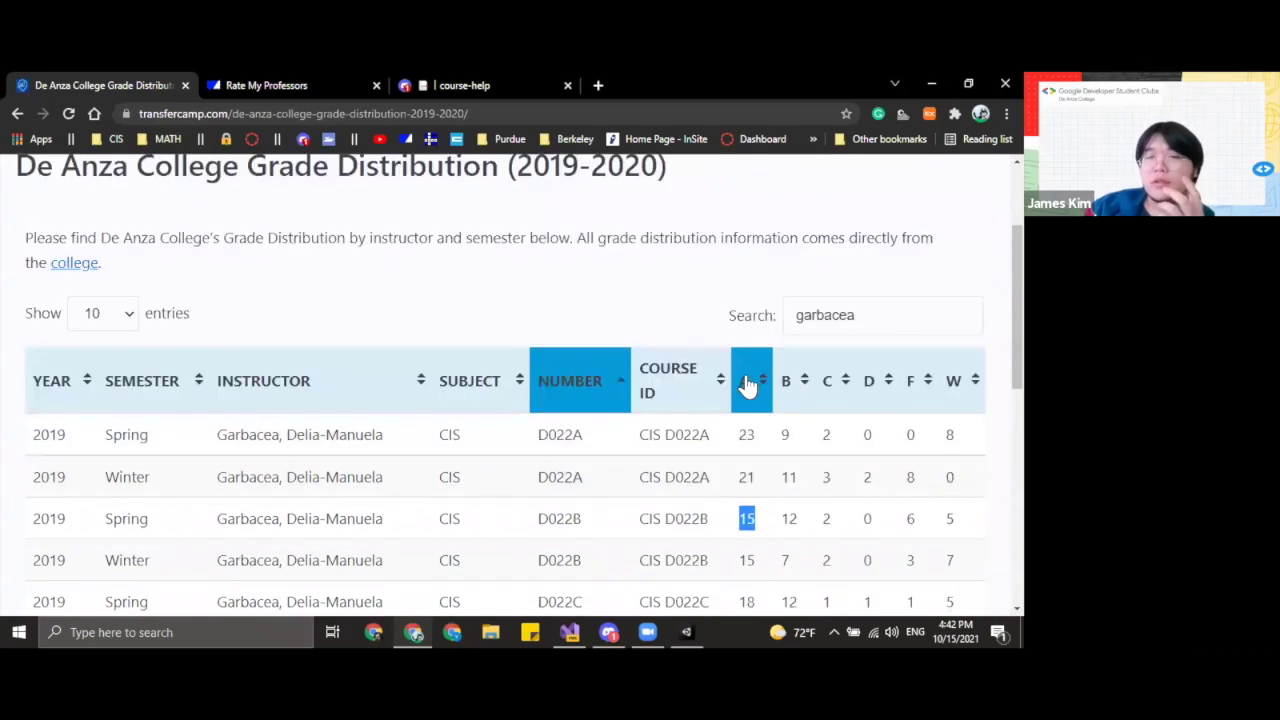
{"action": "left_click", "coordinate": [742, 435]}
{"action": "double_click", "coordinate": [745, 435]}
{"action": "left_click", "coordinate": [748, 434]}
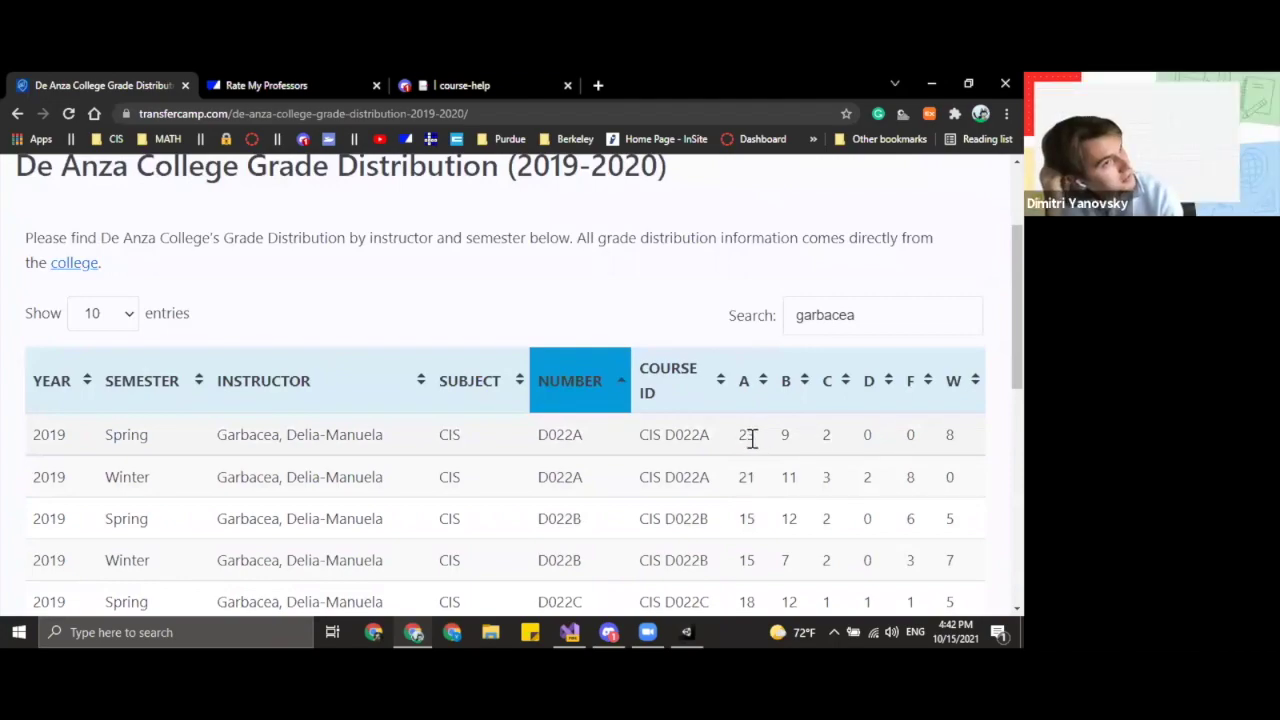
{"action": "double_click", "coordinate": [747, 479]}
{"action": "left_click", "coordinate": [761, 489]}
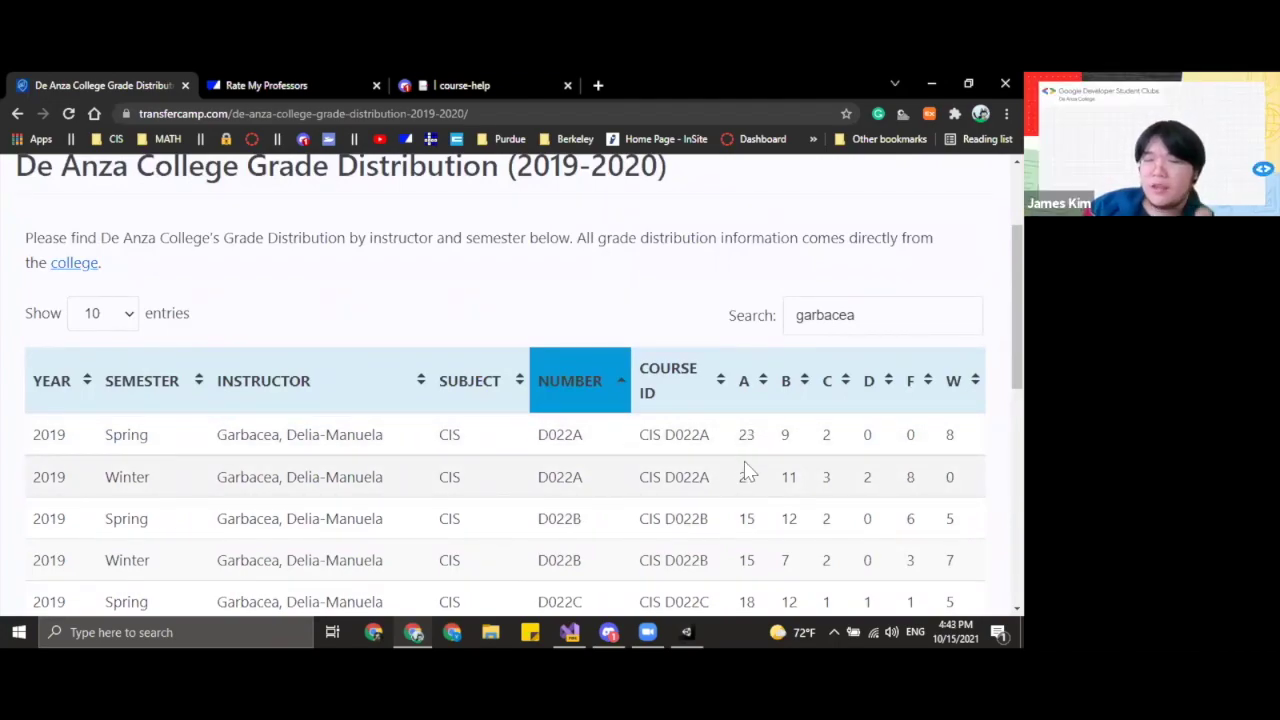
{"action": "scroll", "coordinate": [747, 465], "scroll_direction": "down", "scroll_amount": 1}
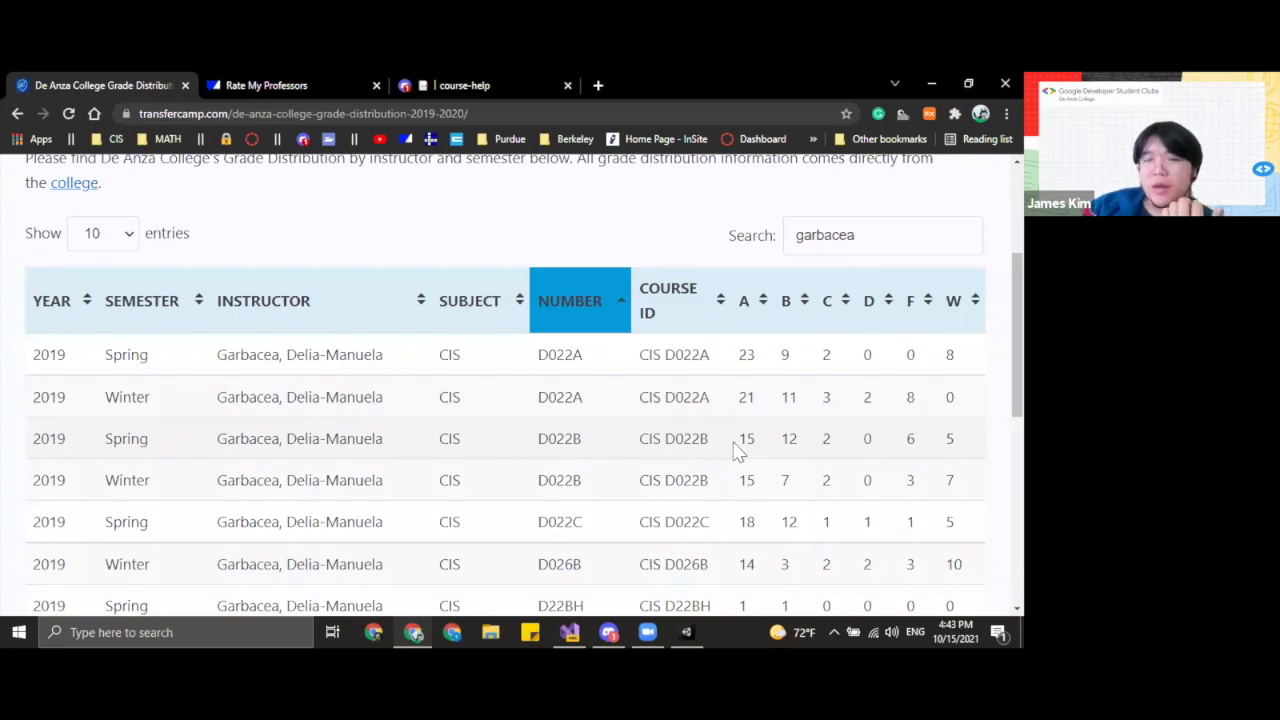
{"action": "double_click", "coordinate": [746, 355]}
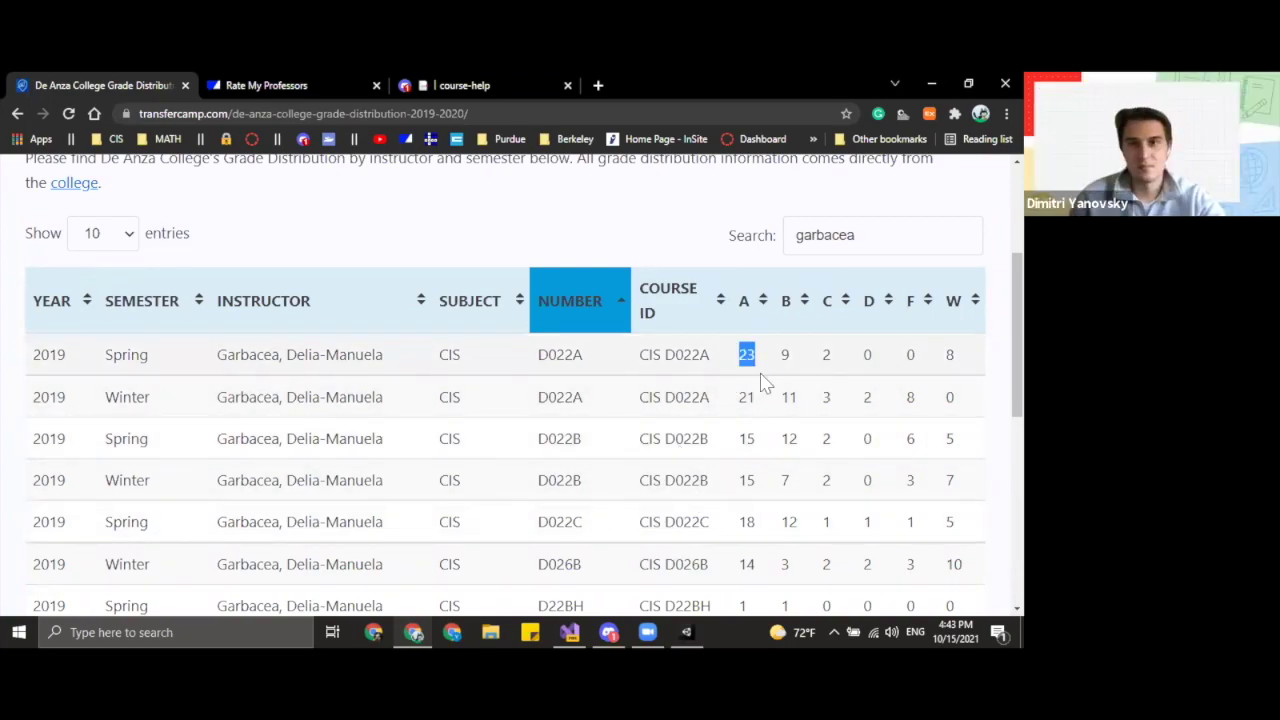
{"action": "scroll", "coordinate": [748, 442], "scroll_direction": "down", "scroll_amount": 3}
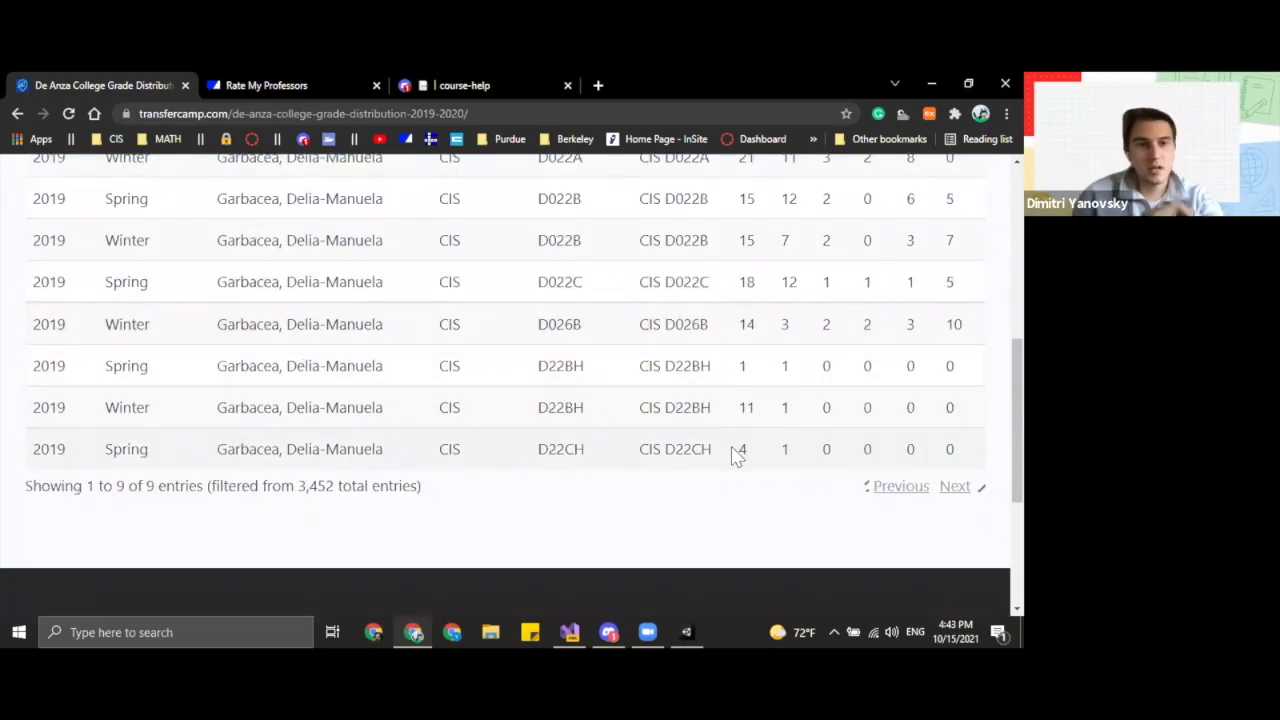
{"action": "scroll", "coordinate": [737, 452], "scroll_direction": "up", "scroll_amount": 1}
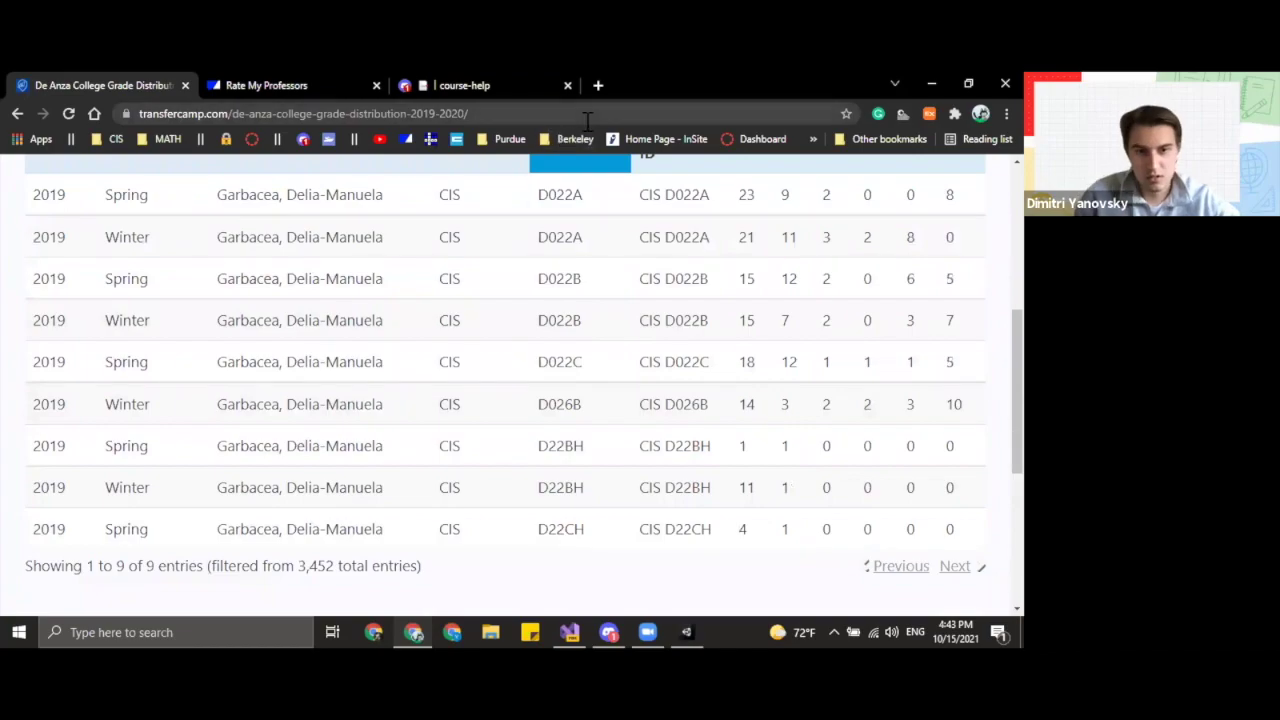